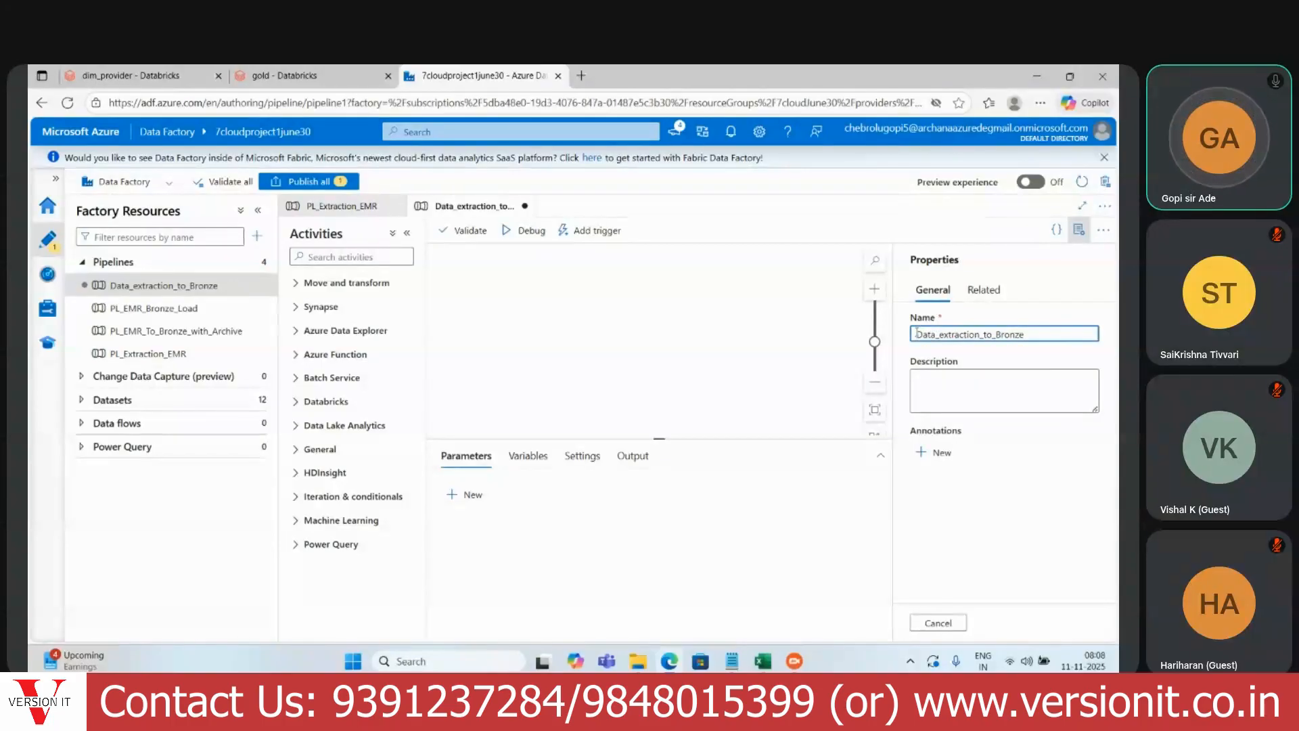
Step: Rename the pipeline as NON_EMR_Data_extraction_to_Bronze and close its properties
{"action": "type", "text": "x"}
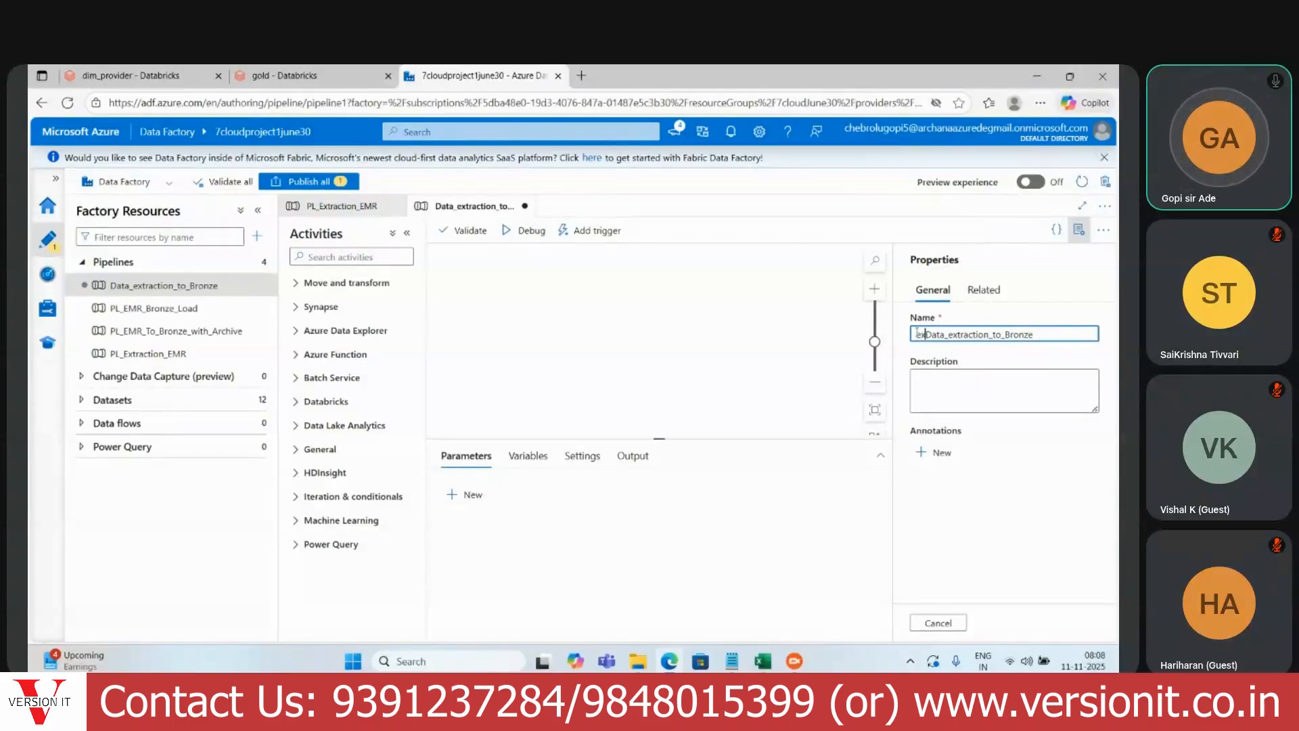
{"action": "key", "text": "BackSpace"}
{"action": "key", "text": "BackSpace"}
{"action": "type", "text": "NON"}
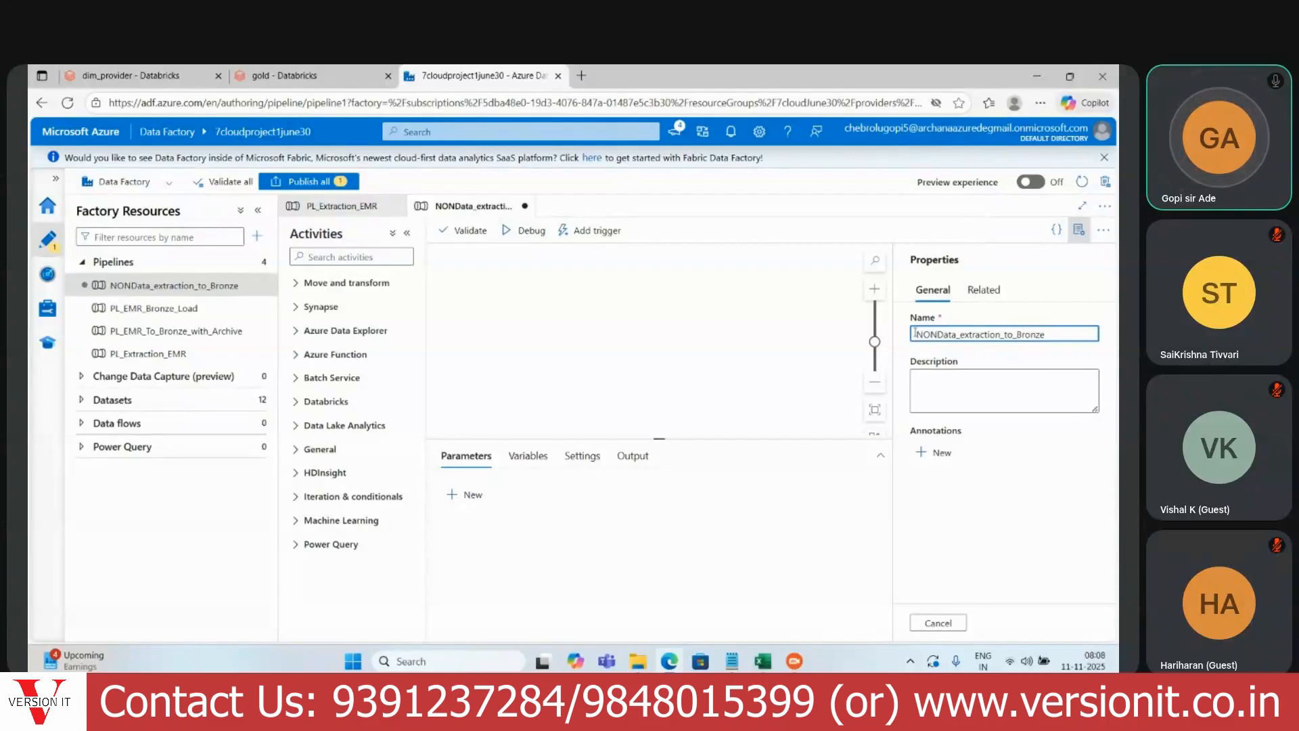
{"action": "type", "text": "_EMR"}
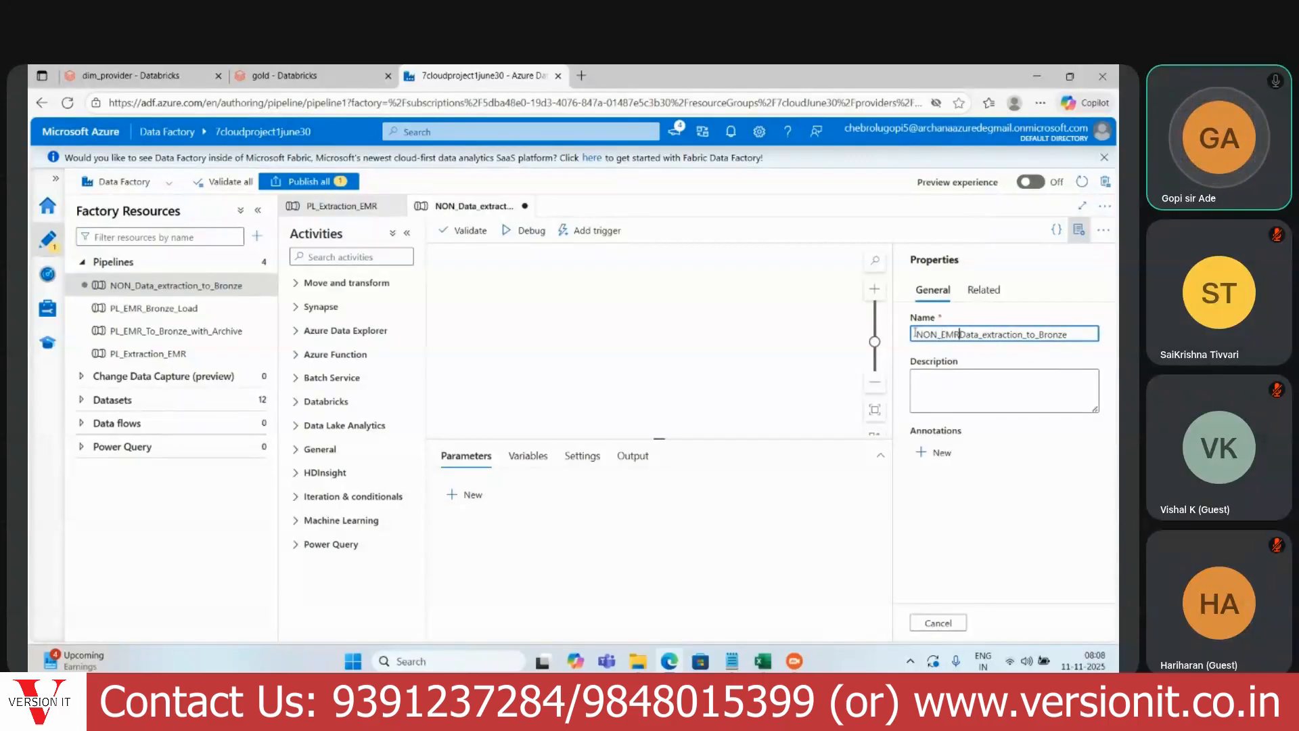
{"action": "type", "text": "_"}
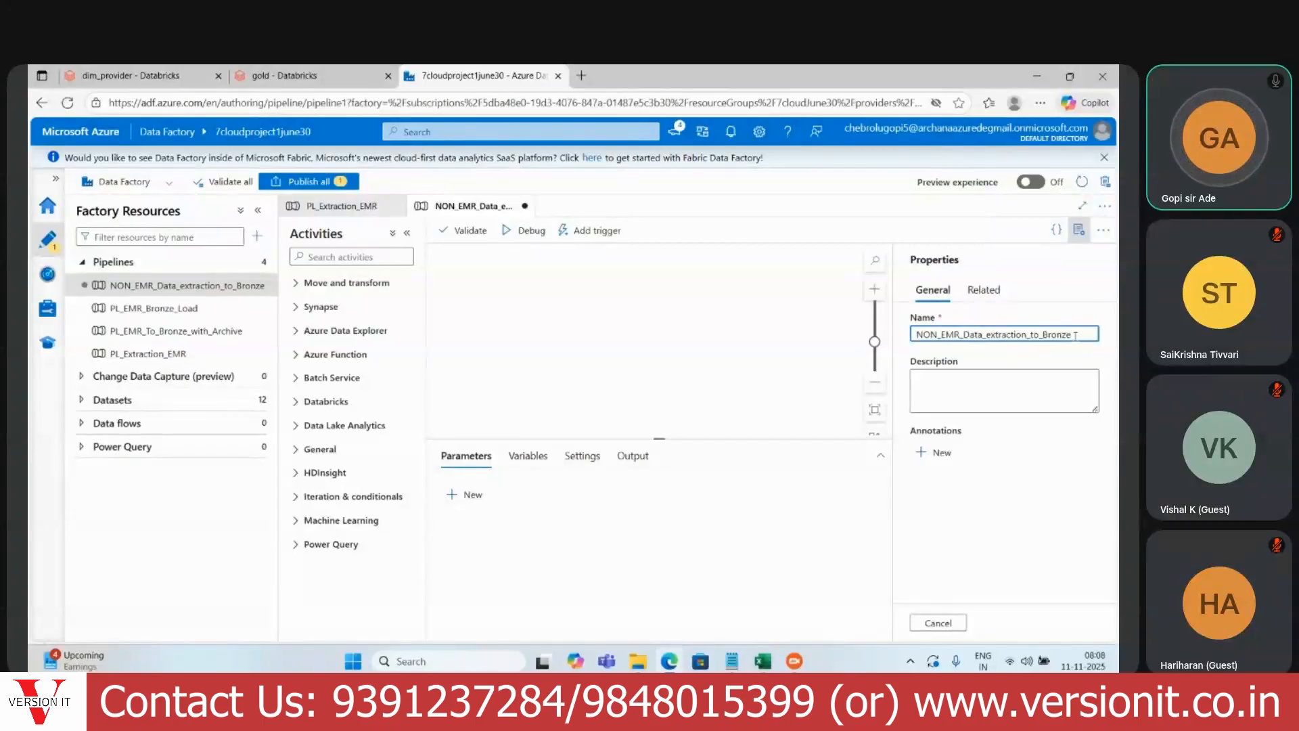
{"action": "left_click", "coordinate": [1080, 230]}
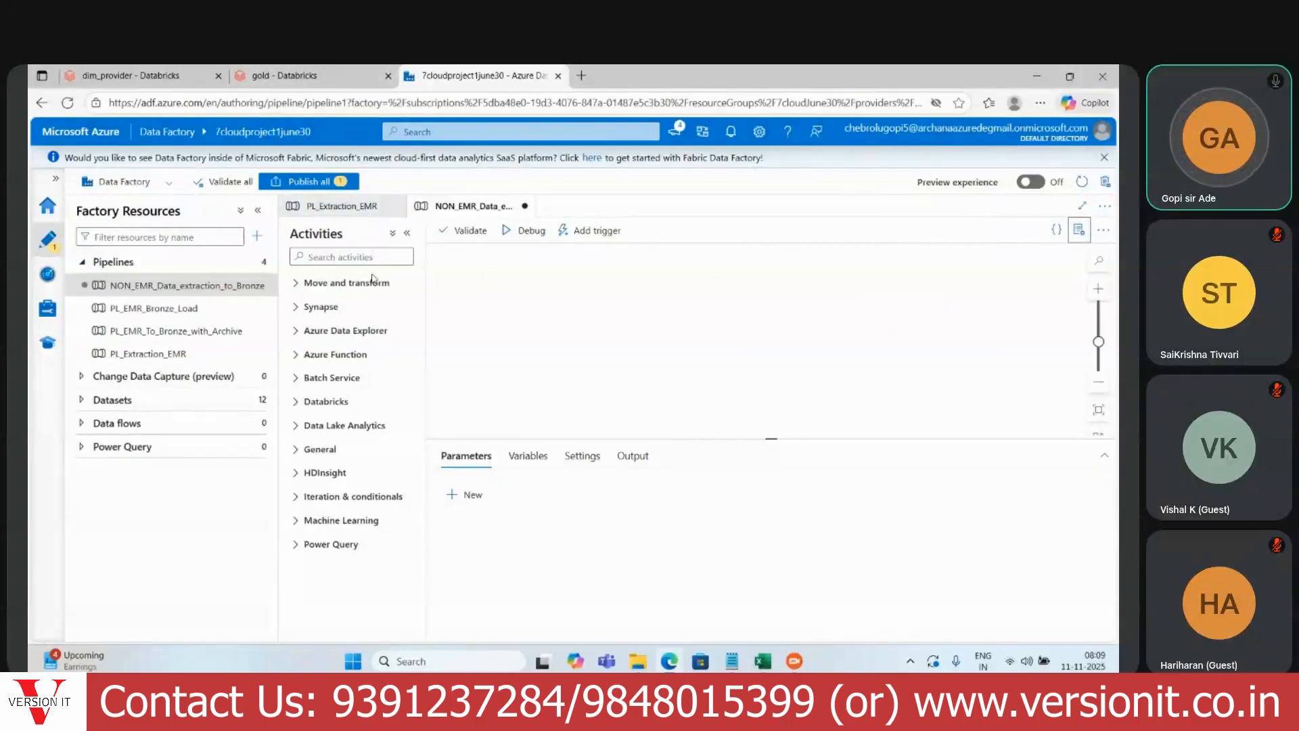
Step: Switch to Databricks and examine the notebooks in the API extracts subfolder of the Bronze workspace folder
{"action": "left_click", "coordinate": [136, 75]}
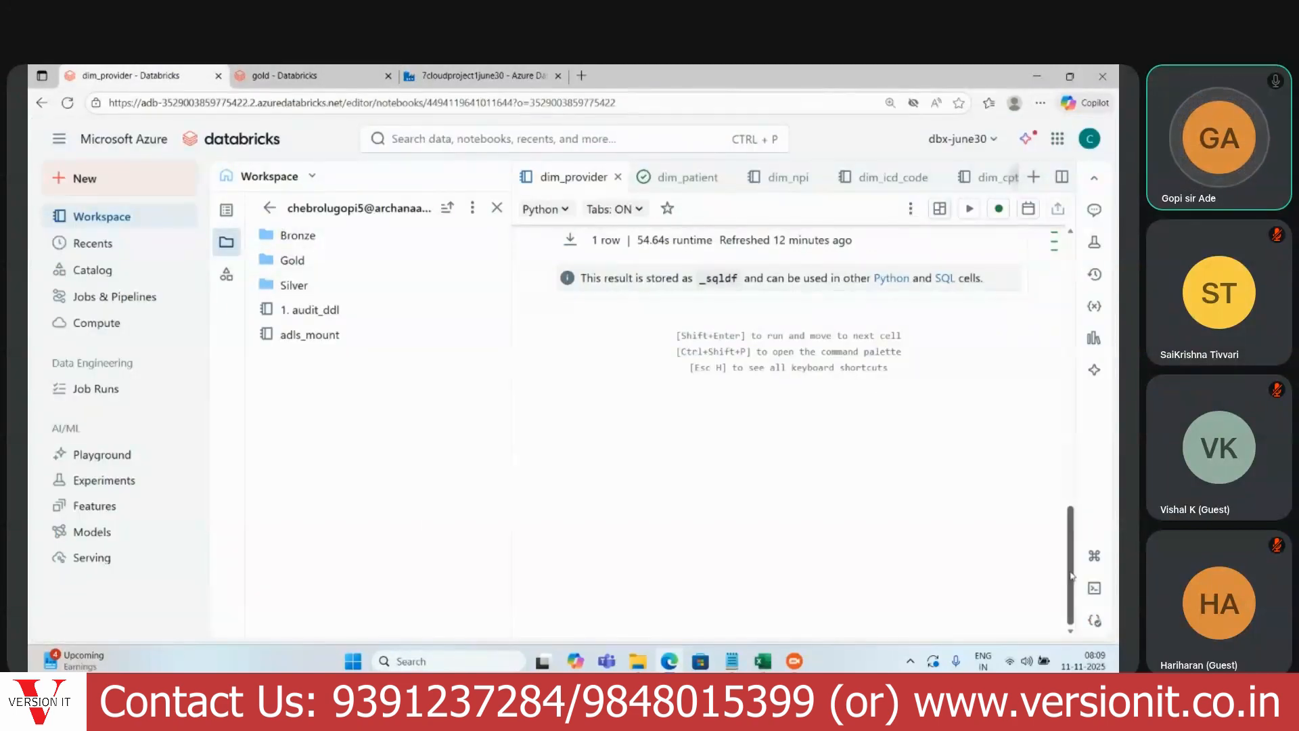
{"action": "left_click_drag", "start_coordinate": [1069, 562], "coordinate": [1069, 291]}
{"action": "left_click", "coordinate": [690, 177]}
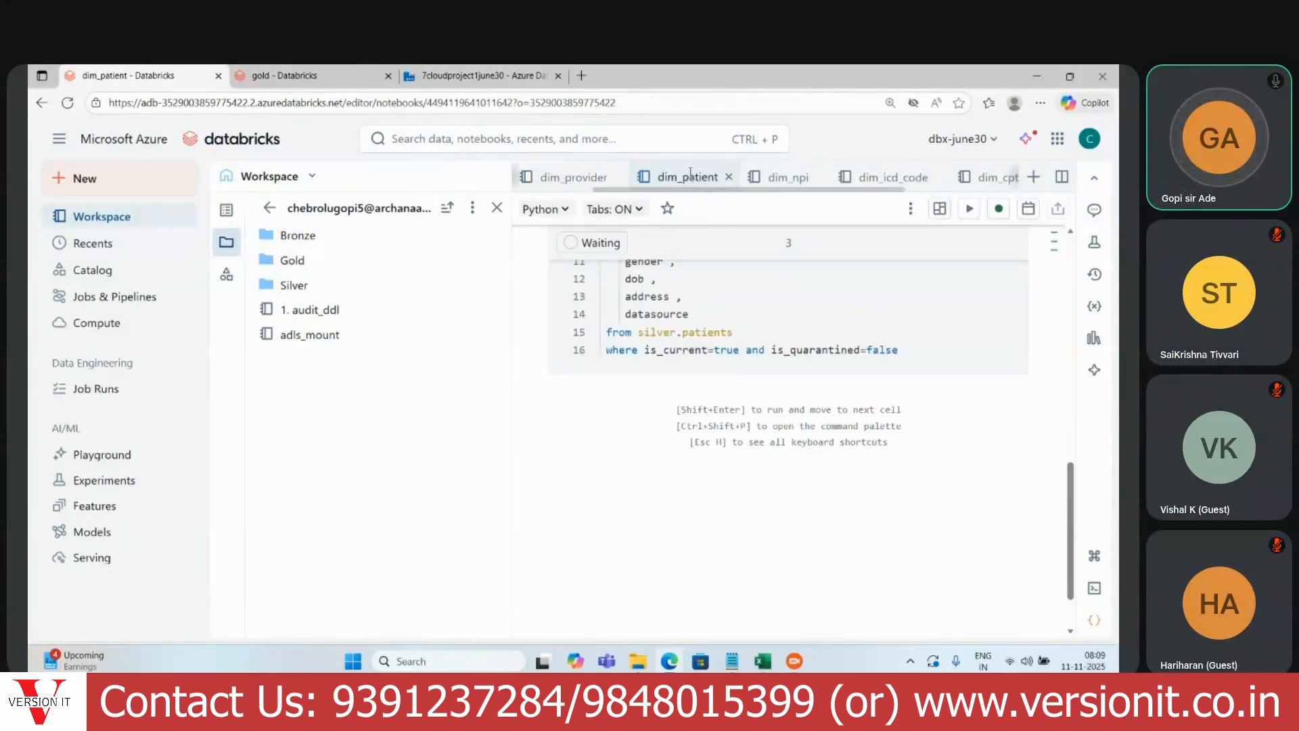
{"action": "left_click_drag", "start_coordinate": [1068, 535], "coordinate": [1069, 291]}
{"action": "left_click", "coordinate": [310, 237]}
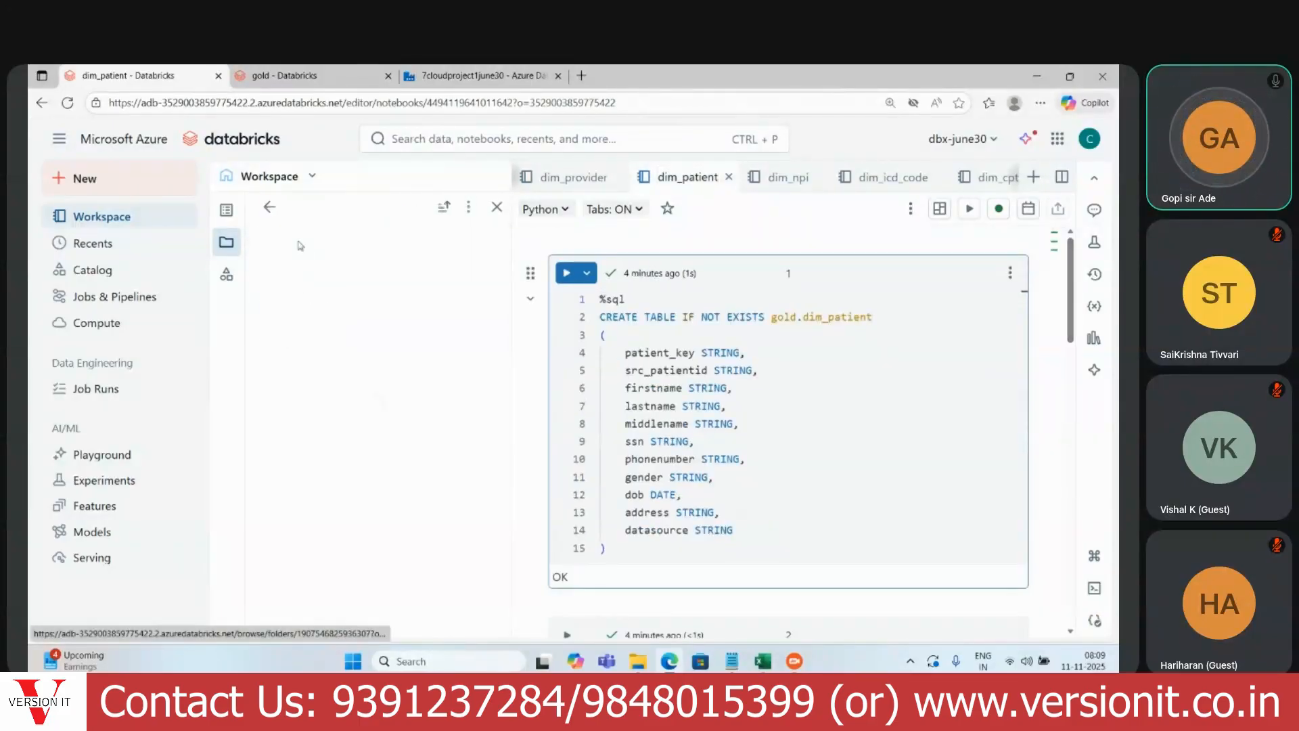
{"action": "left_click", "coordinate": [297, 238]}
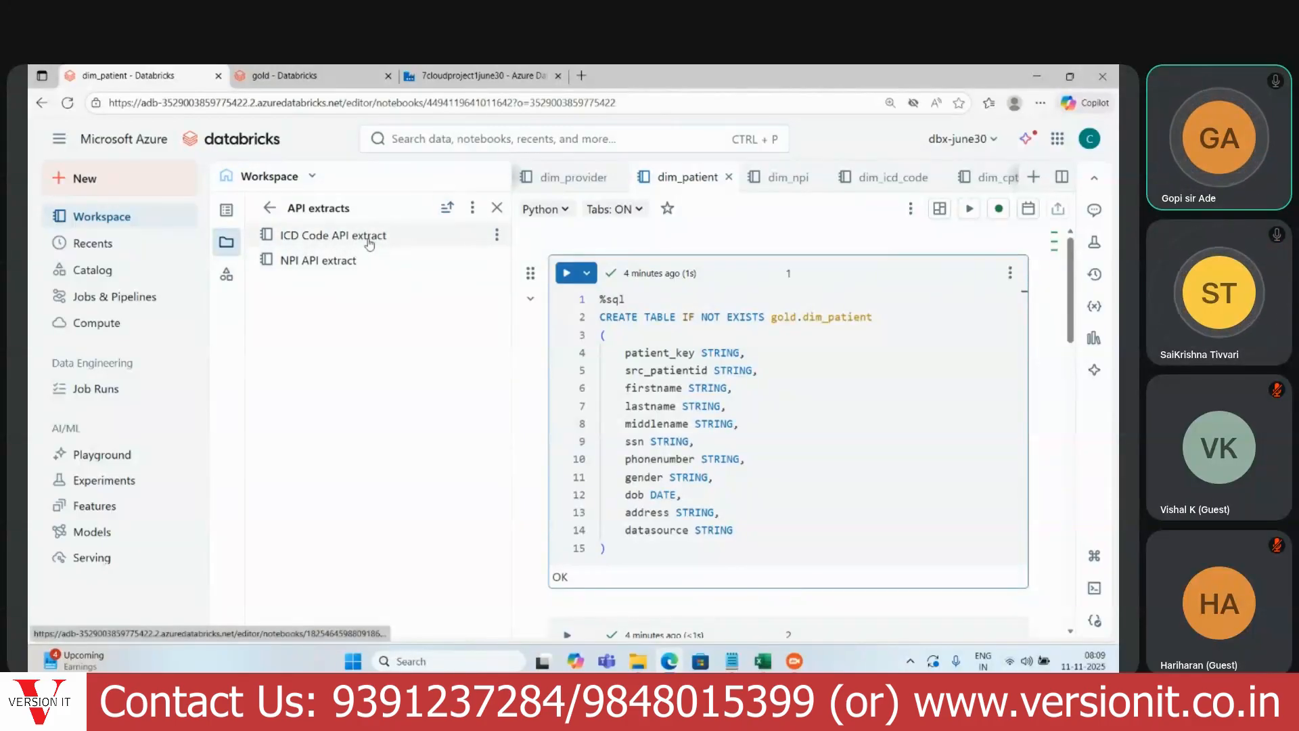
{"action": "left_click", "coordinate": [482, 76]}
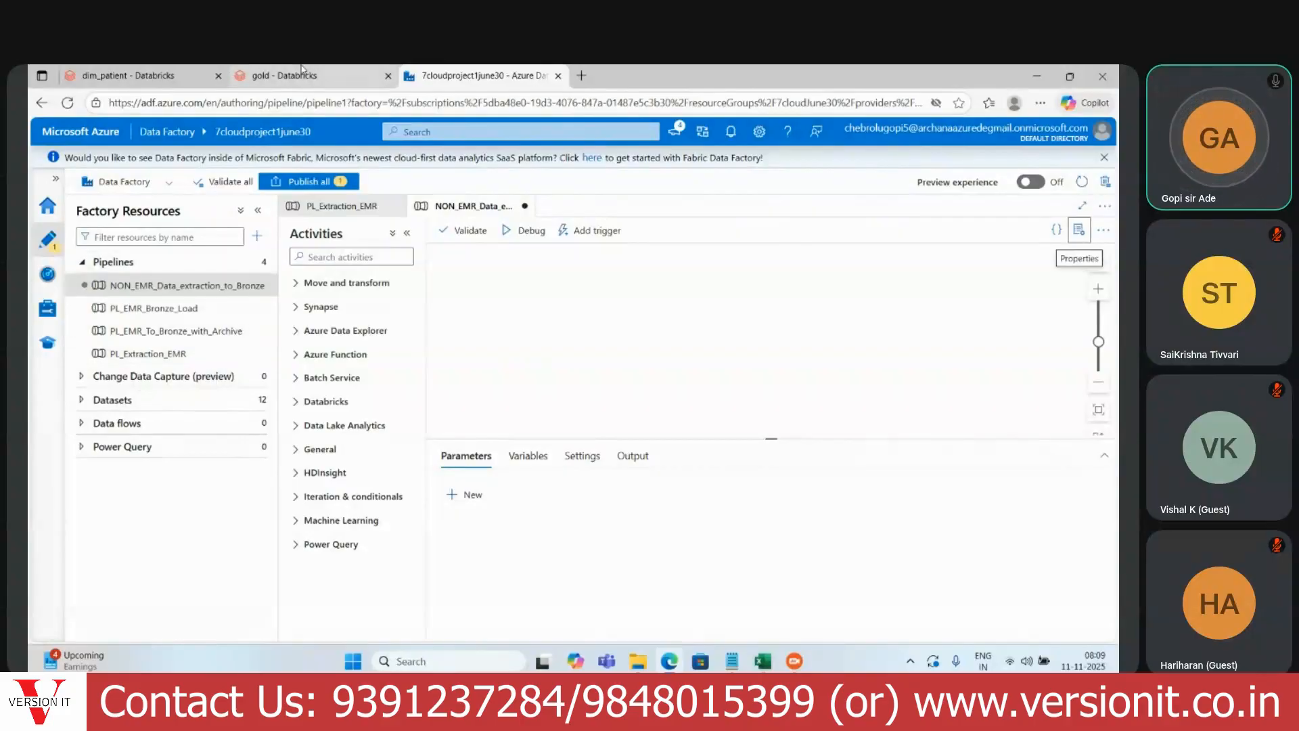
{"action": "left_click", "coordinate": [128, 75]}
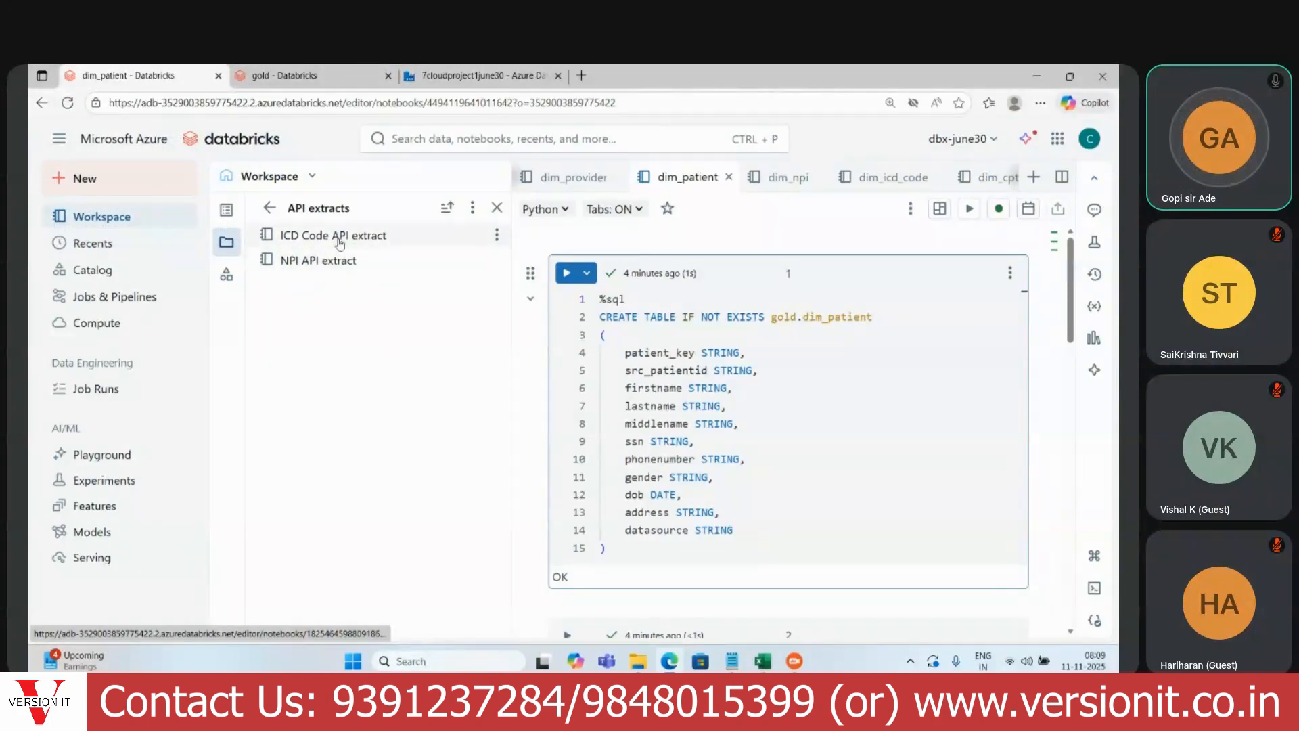
{"action": "left_click", "coordinate": [459, 73]}
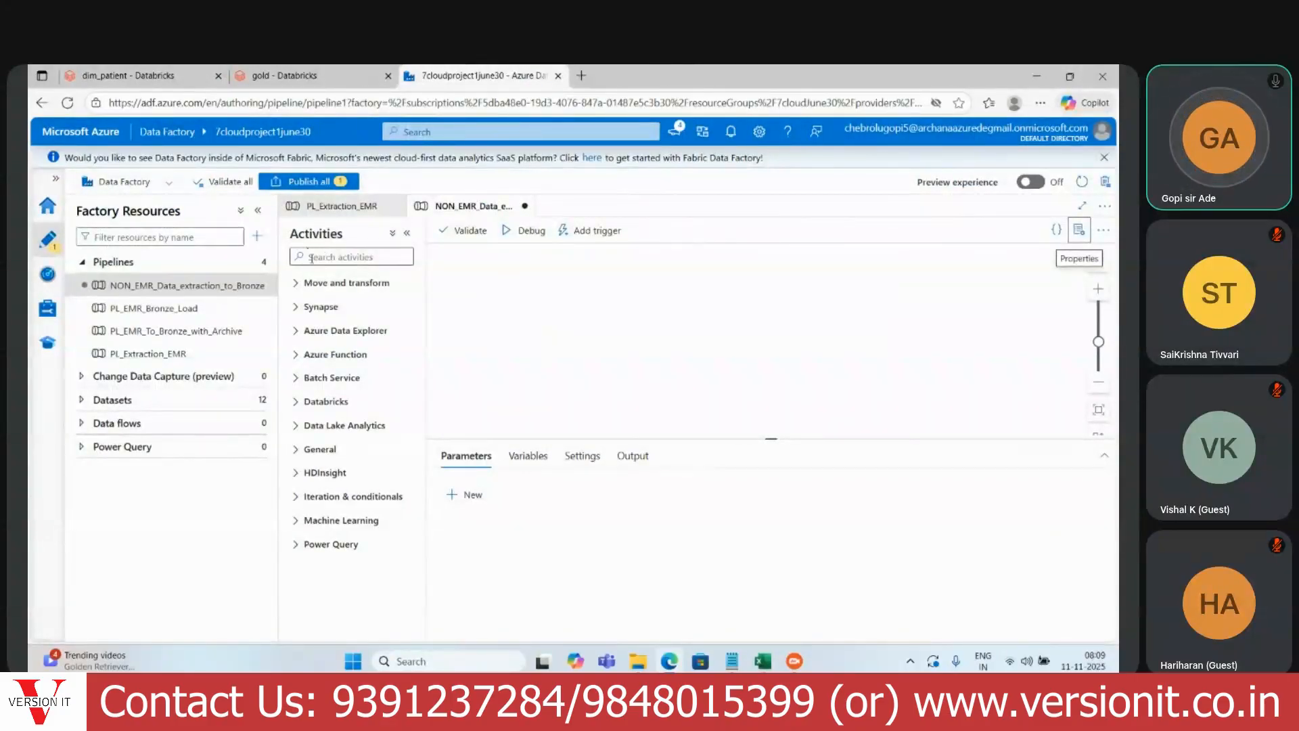
{"action": "left_click", "coordinate": [135, 75]}
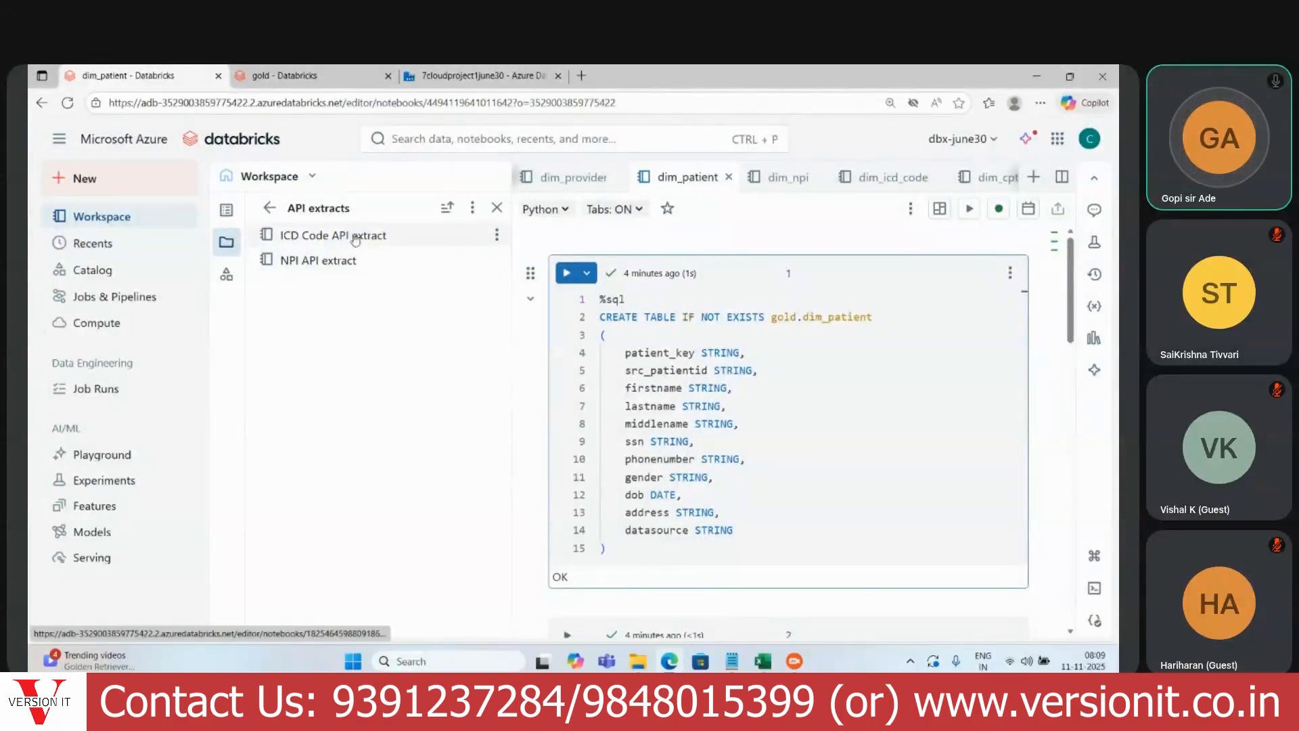
Step: Return to Data Factory, search the activities for "data" and add a Databricks Notebook activity to the pipeline canvas
{"action": "left_click", "coordinate": [476, 72]}
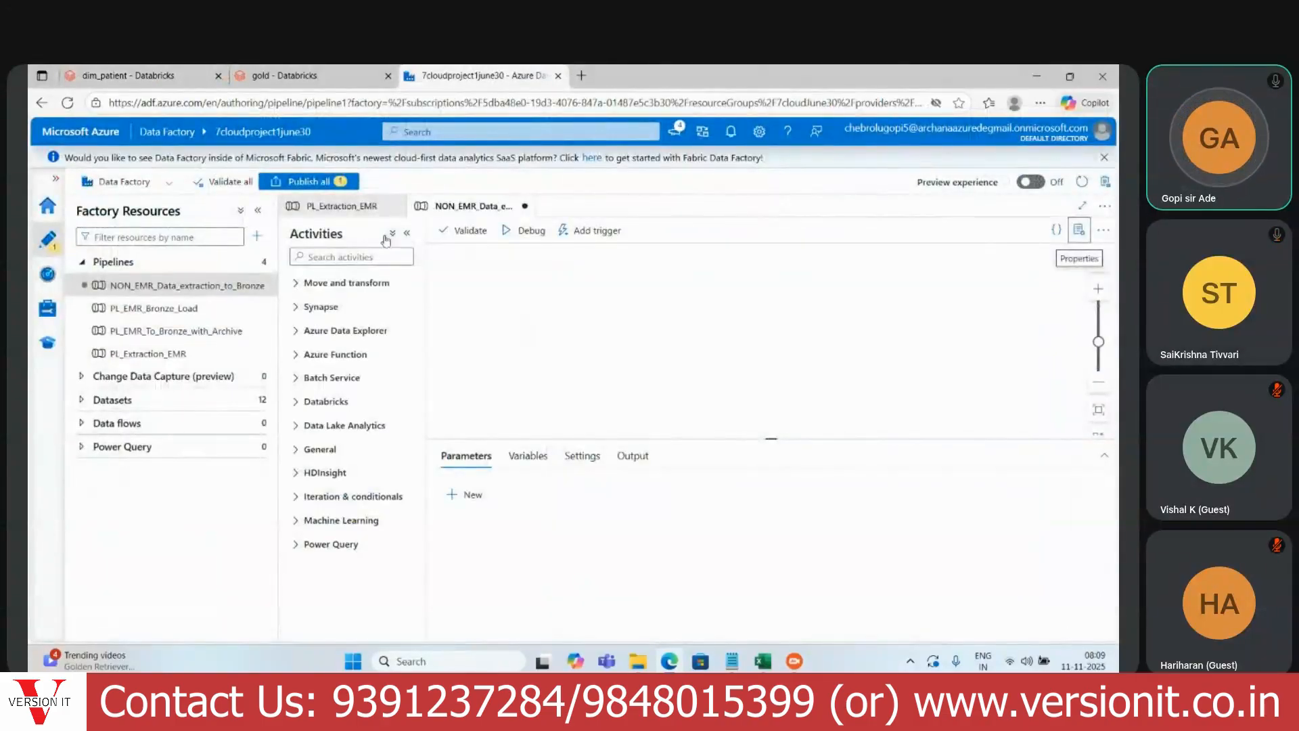
{"action": "left_click", "coordinate": [348, 257]}
{"action": "type", "text": "data"}
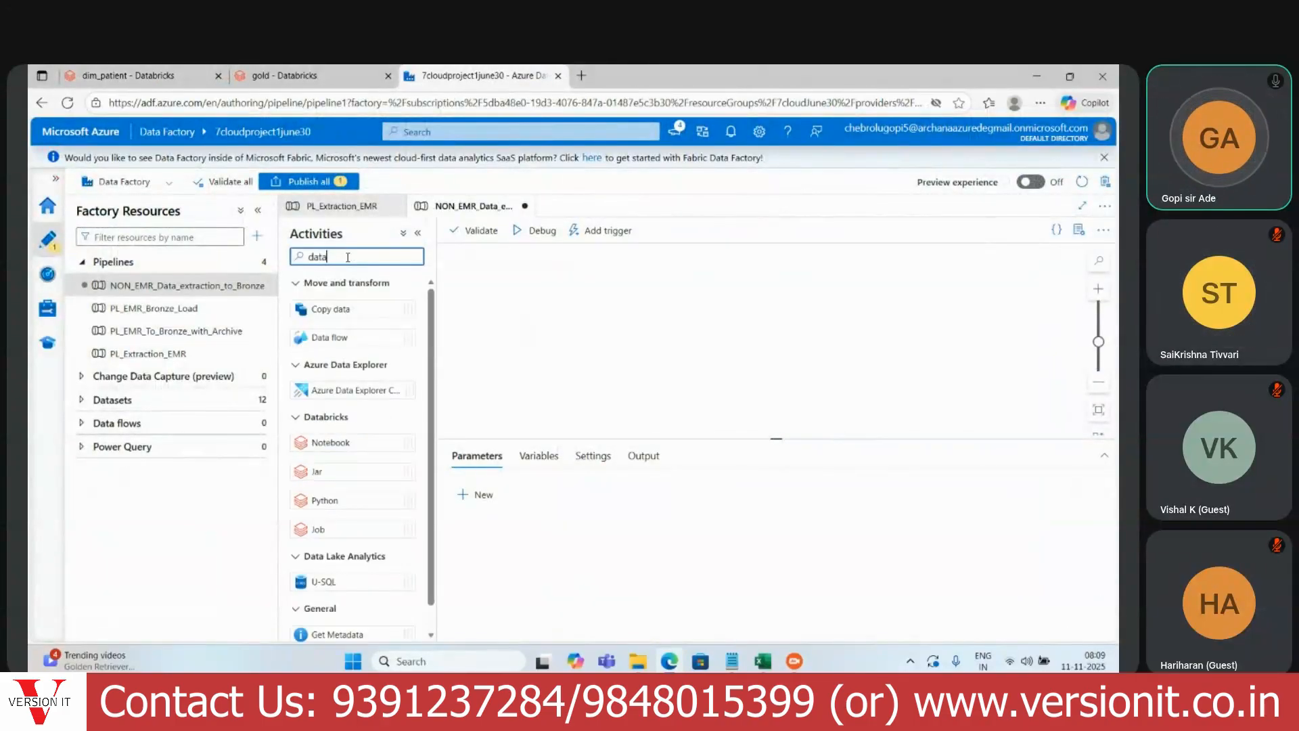
{"action": "left_click_drag", "start_coordinate": [348, 440], "coordinate": [564, 302]}
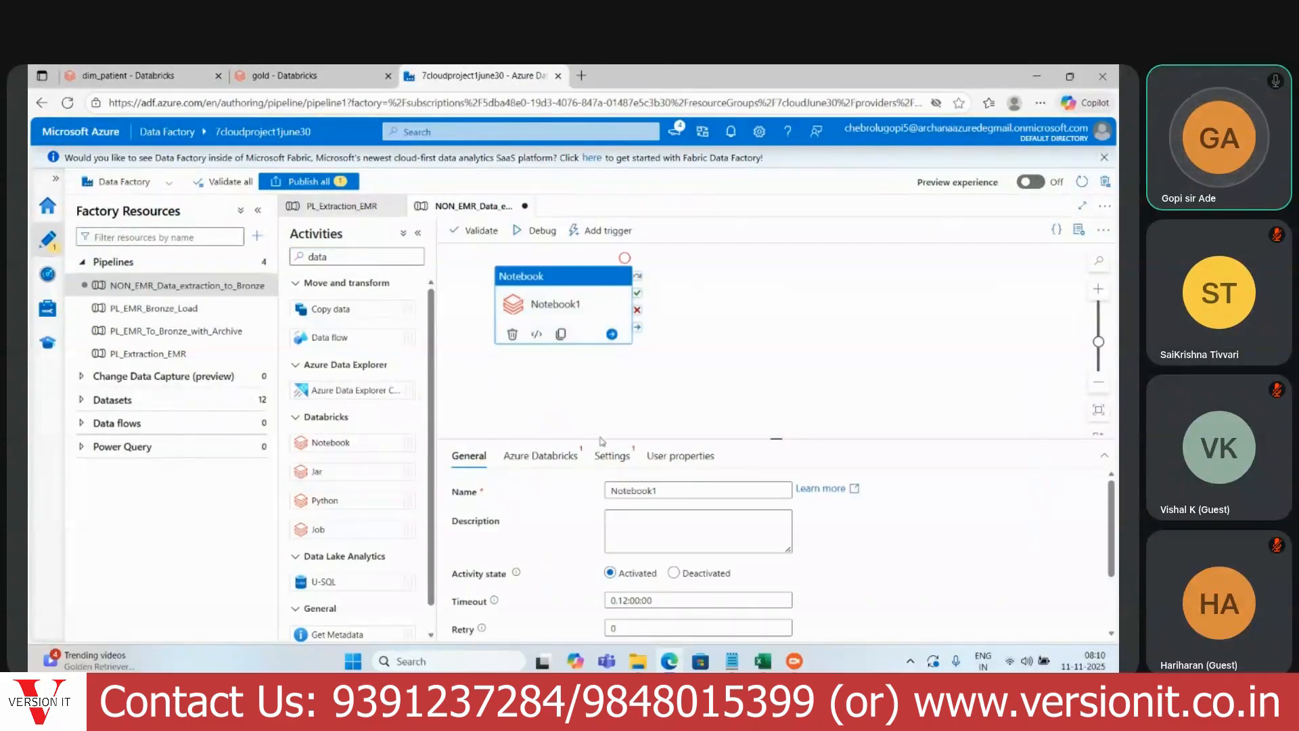
Step: Name the Notebook activity ICD_Extract_Bronze
{"action": "double_click", "coordinate": [661, 492]}
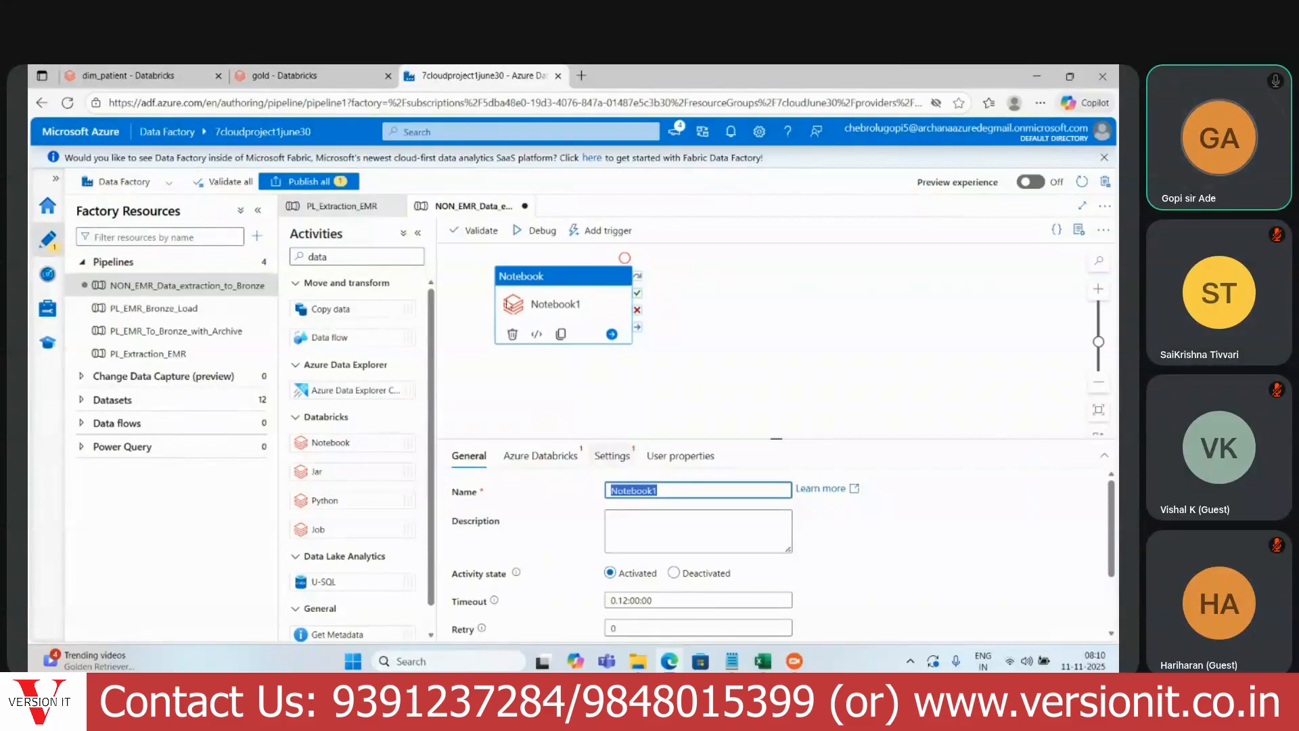
{"action": "left_click", "coordinate": [129, 75]}
{"action": "left_click", "coordinate": [483, 76]}
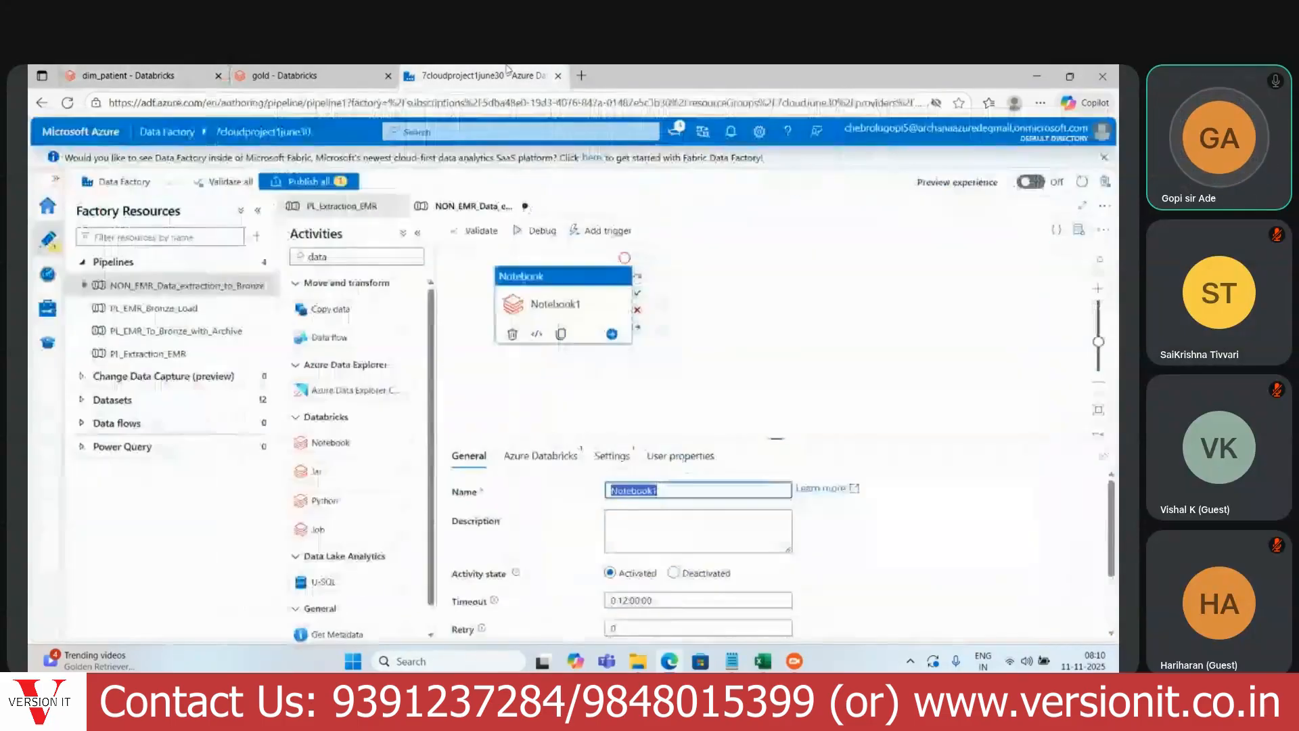
{"action": "type", "text": "lc"}
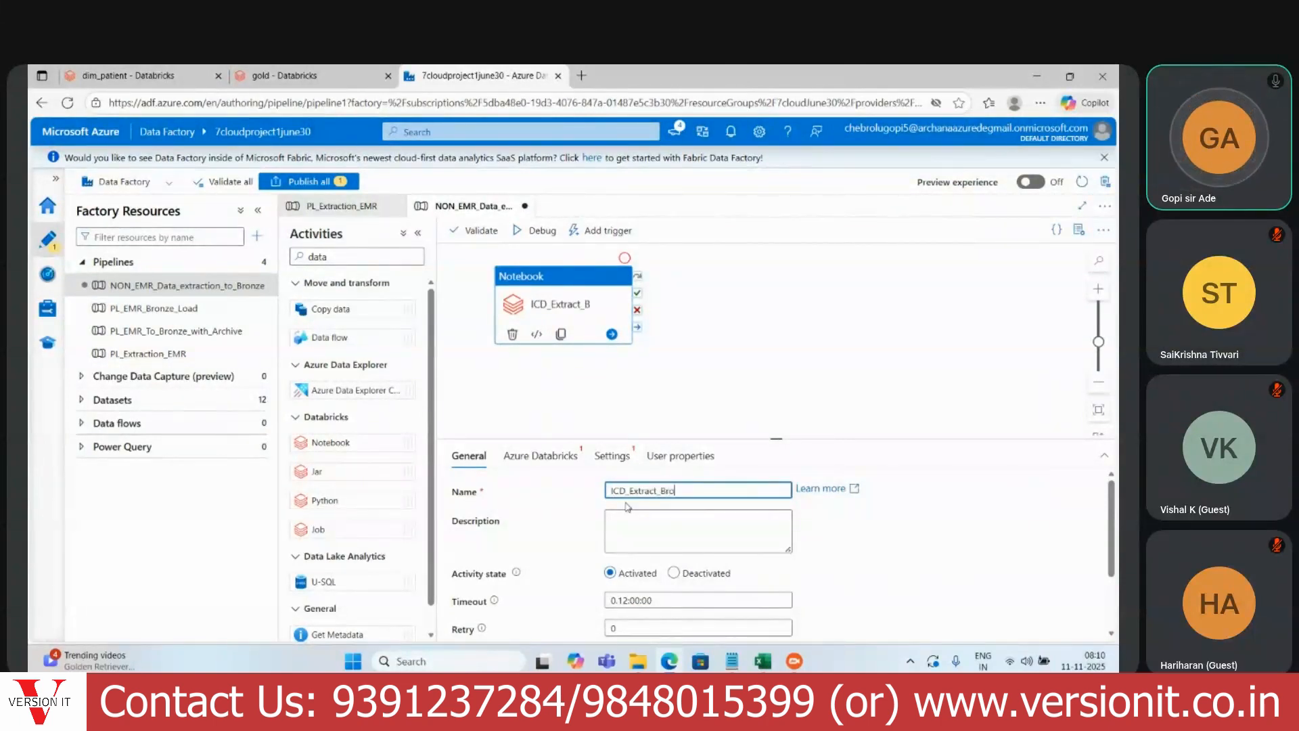
Step: Start creating a new Databricks linked service for the ICD_Extract_Bronze activity
{"action": "left_click", "coordinate": [540, 456]}
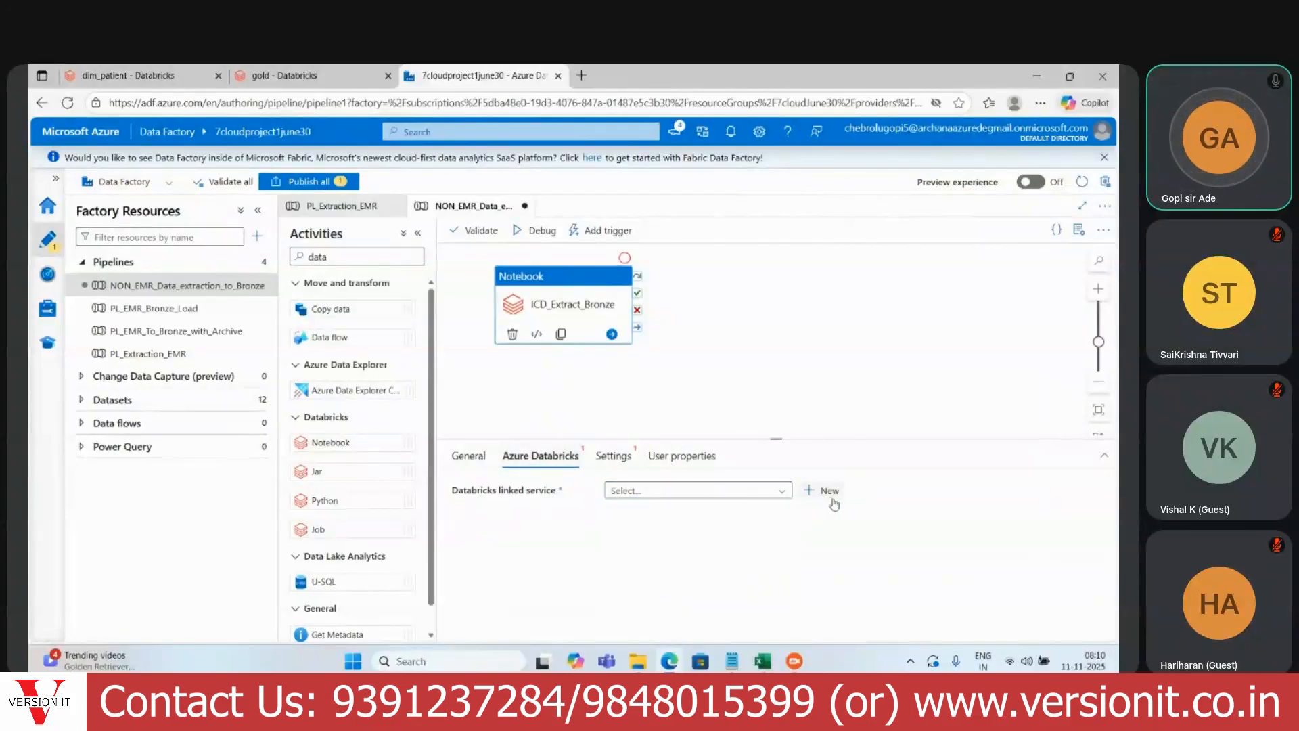
{"action": "left_click", "coordinate": [783, 495]}
{"action": "left_click", "coordinate": [783, 496]}
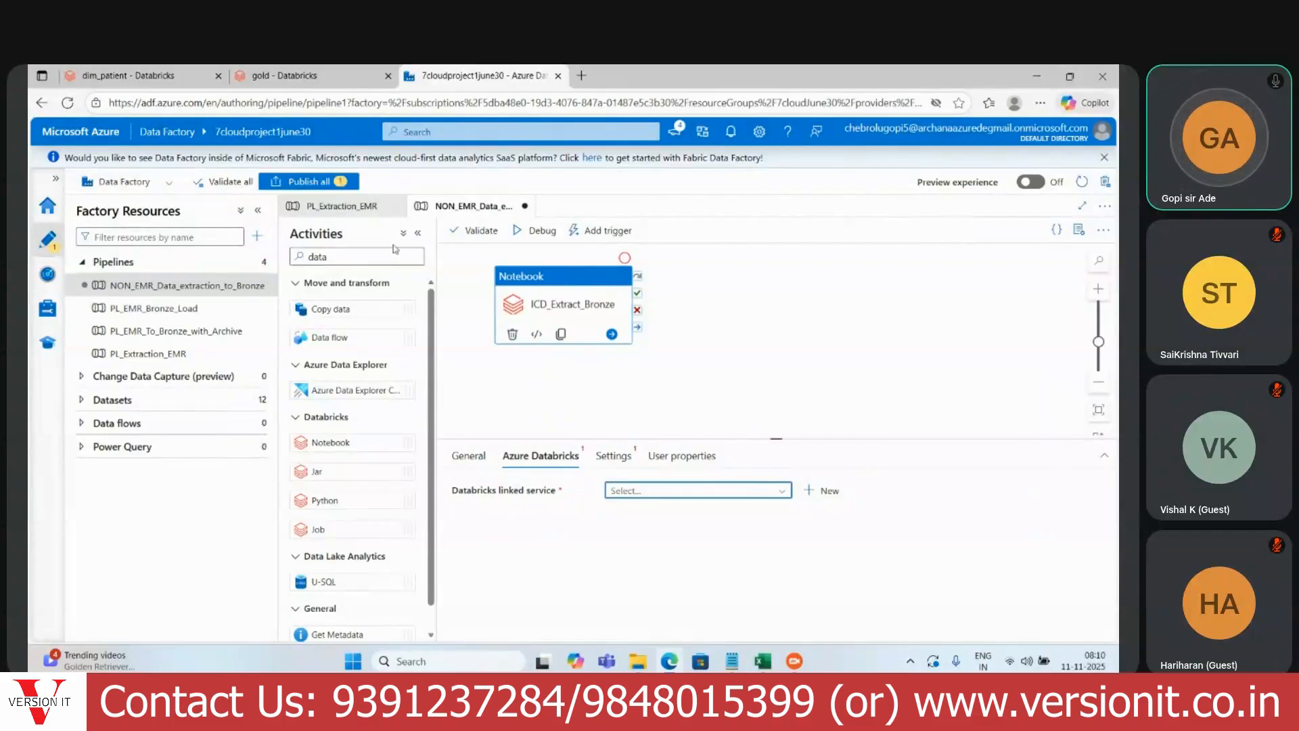
{"action": "left_click", "coordinate": [418, 234]}
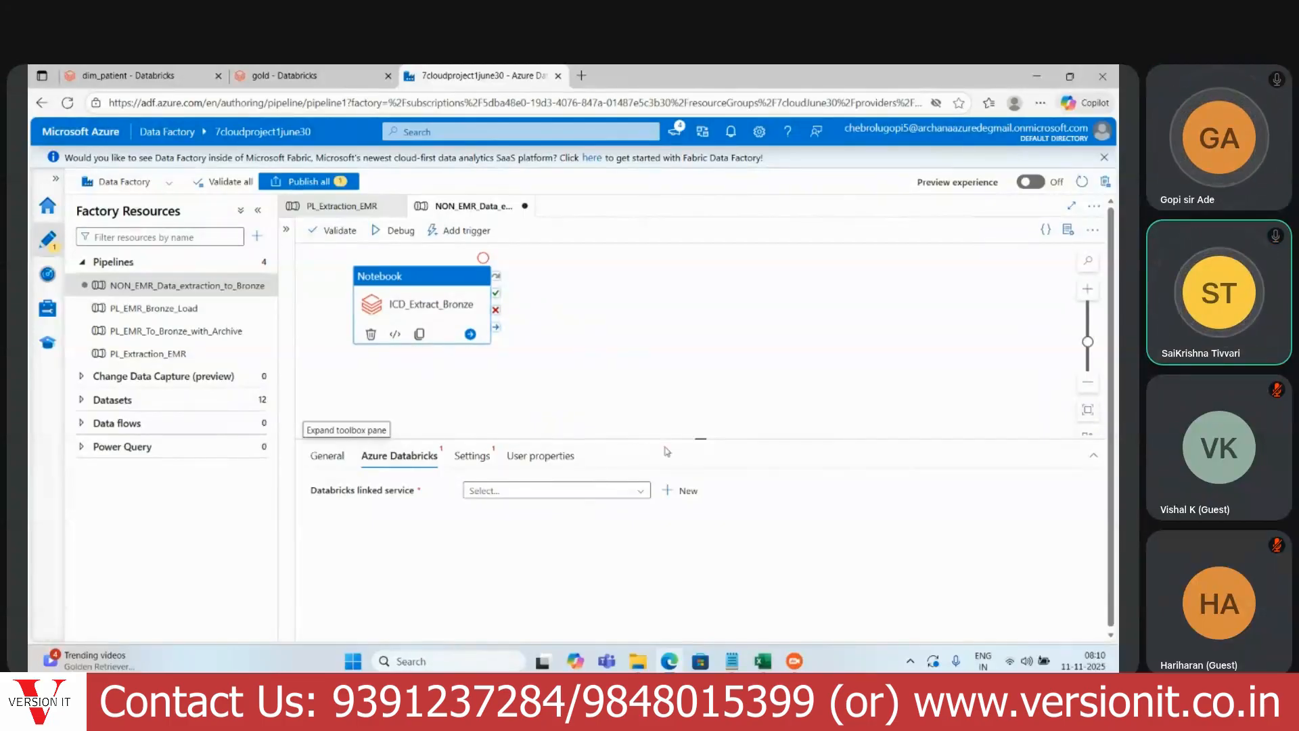
{"action": "left_click", "coordinate": [669, 492]}
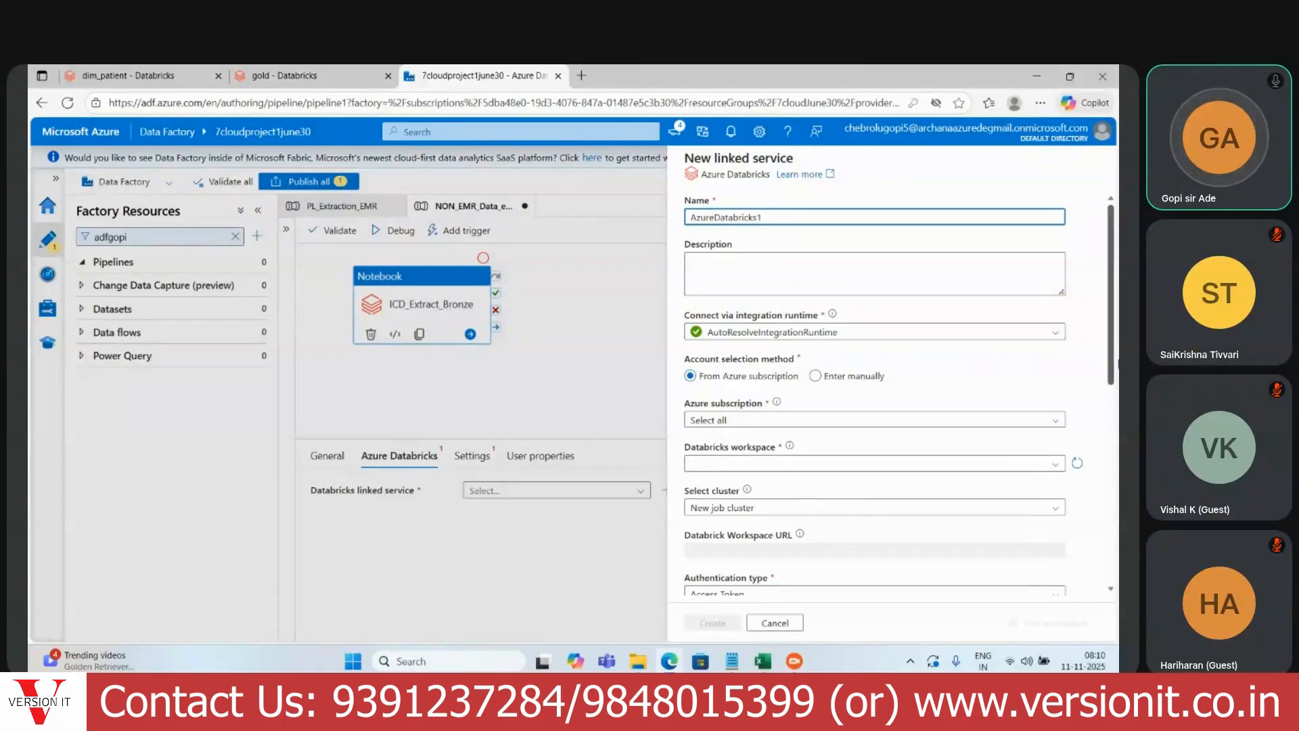
Step: Set the linked service's Azure subscription to Pay-As-You-Go and its Databricks workspace to dbx-june30
{"action": "scroll", "coordinate": [1113, 339], "scroll_direction": "down", "scroll_amount": 3}
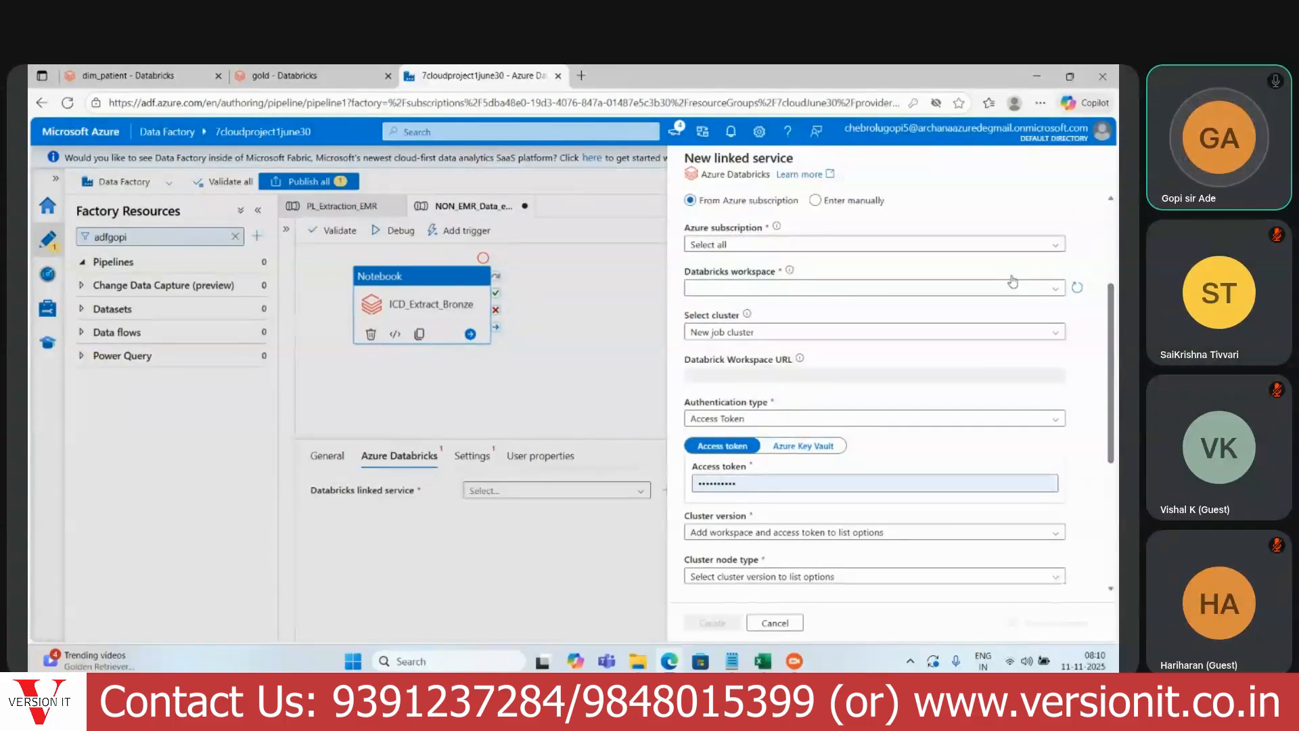
{"action": "left_click", "coordinate": [1007, 248]}
{"action": "left_click", "coordinate": [954, 285]}
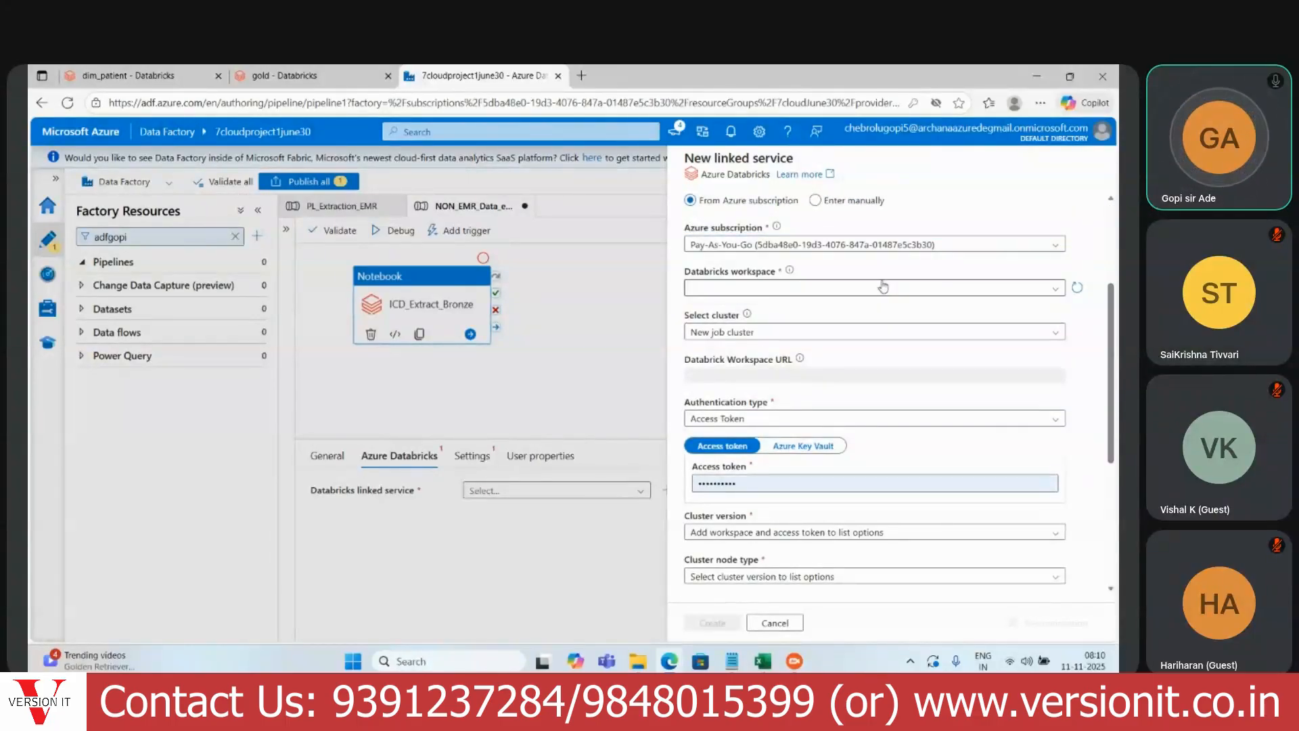
{"action": "left_click", "coordinate": [1058, 294]}
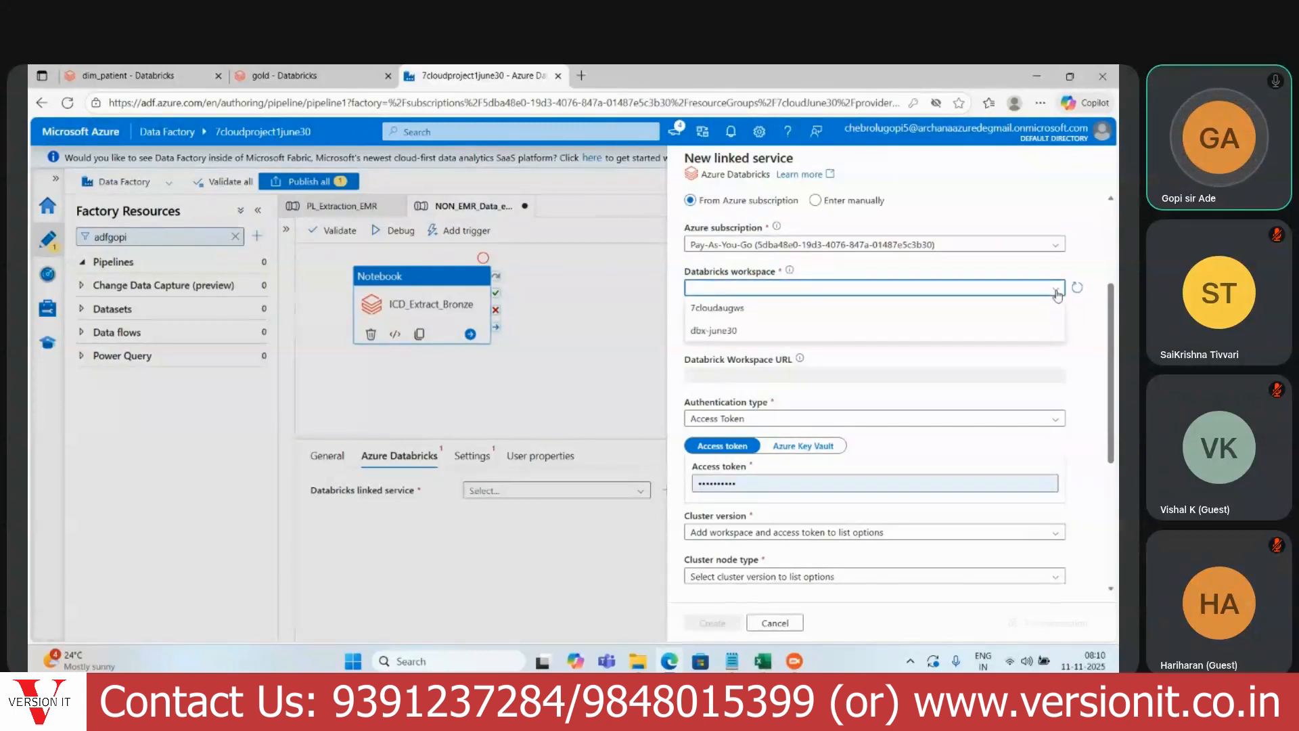
{"action": "left_click", "coordinate": [778, 333]}
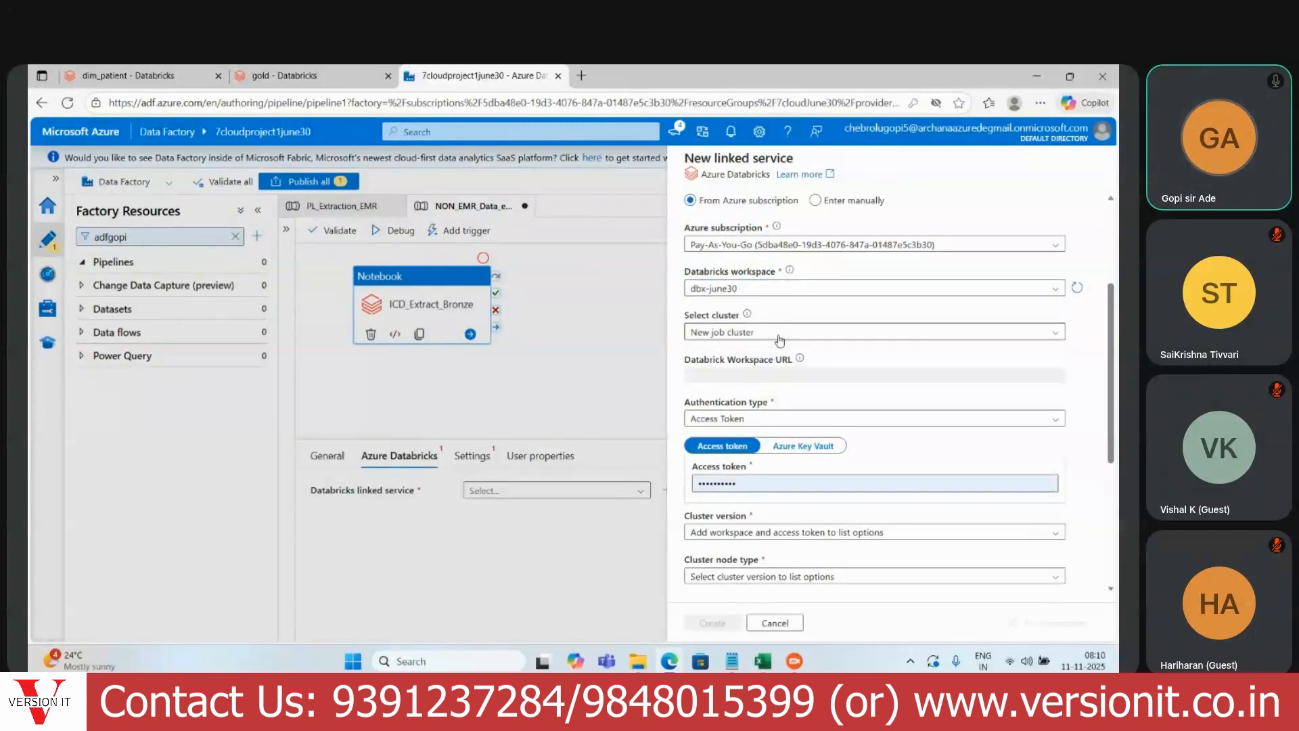
Step: View the linked service's cluster options, then open DBX_Cluster's details in Databricks and select its cluster ID in the page URL
{"action": "left_click", "coordinate": [954, 331]}
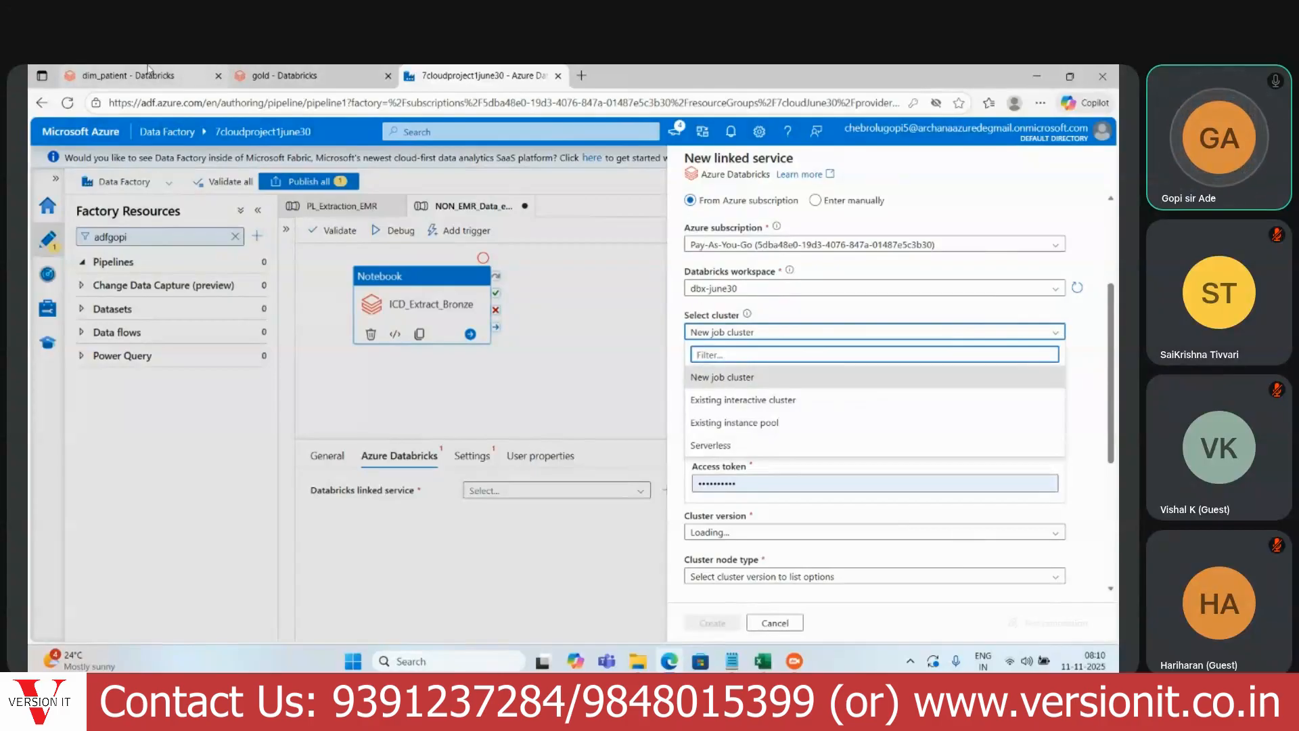
{"action": "left_click", "coordinate": [226, 71]}
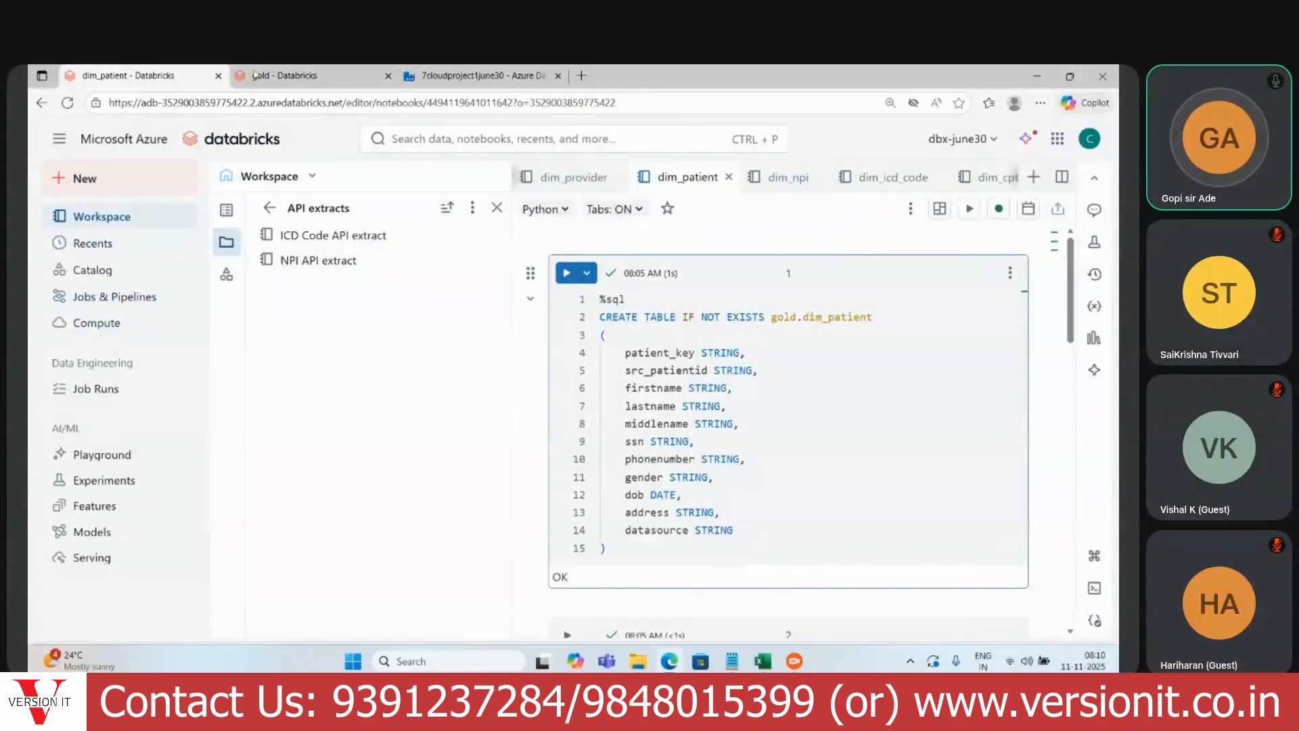
{"action": "left_click", "coordinate": [284, 75]}
{"action": "left_click", "coordinate": [119, 327]}
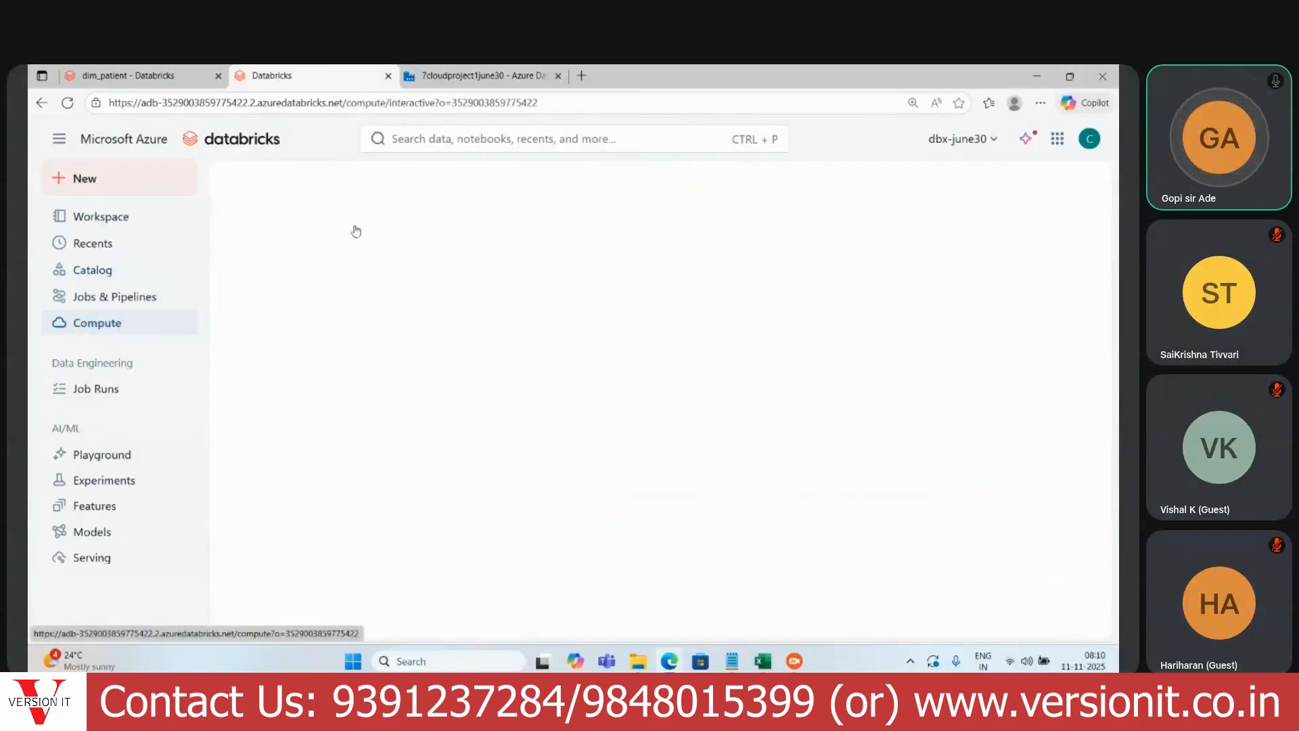
{"action": "left_click", "coordinate": [366, 355]}
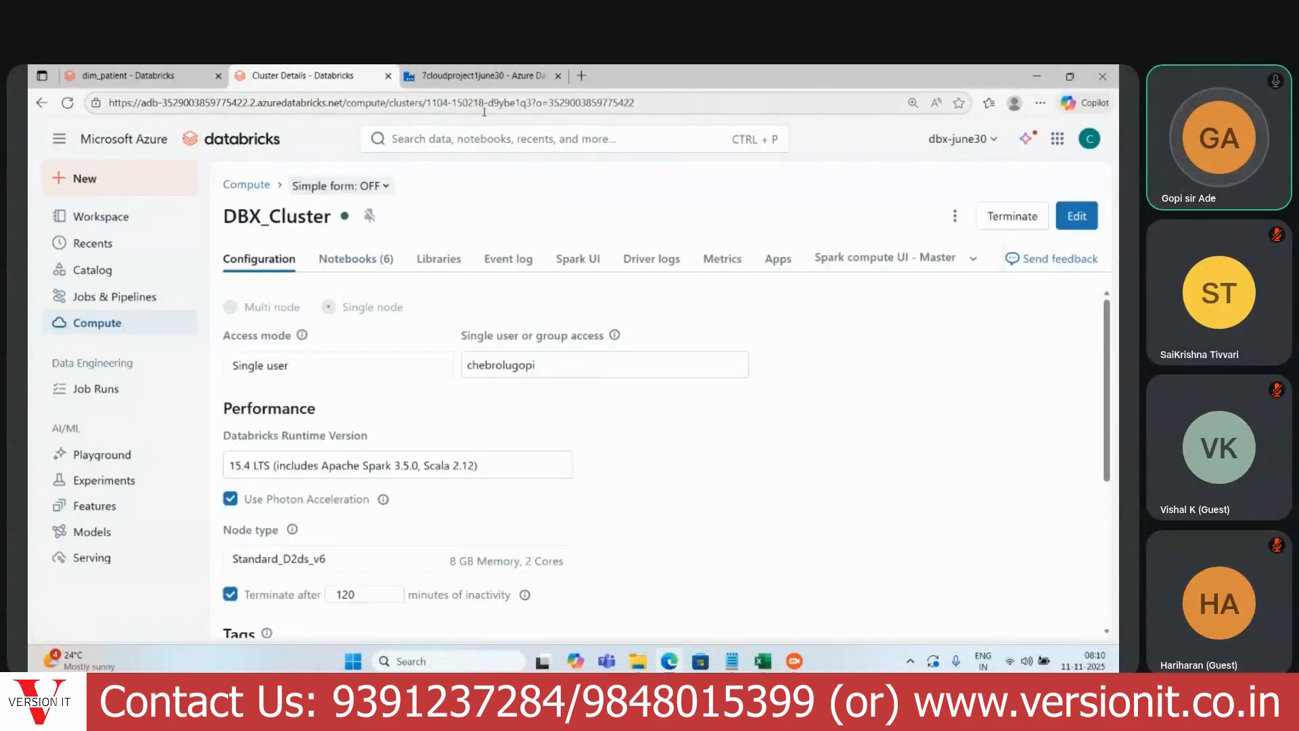
{"action": "left_click_drag", "start_coordinate": [431, 102], "coordinate": [520, 103]}
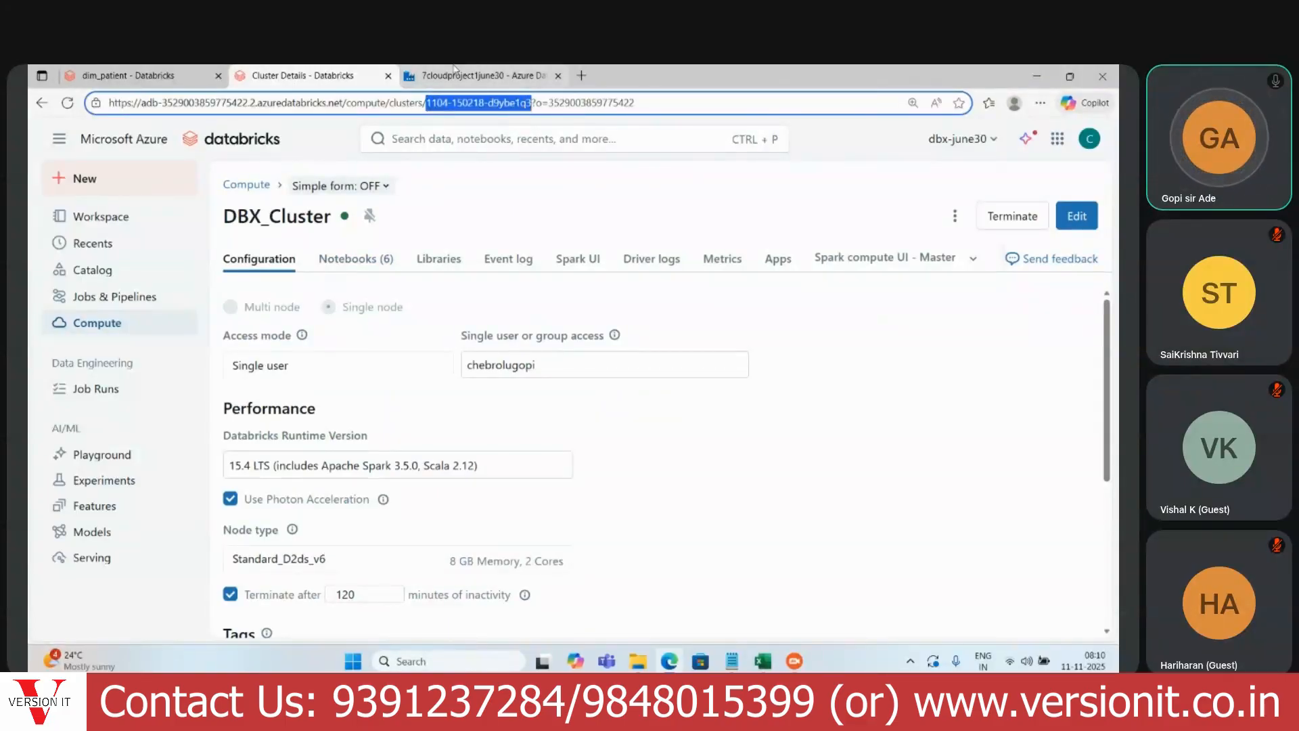
Step: Return to the linked service in Data Factory and choose Access Token as its authentication type
{"action": "left_click", "coordinate": [477, 75]}
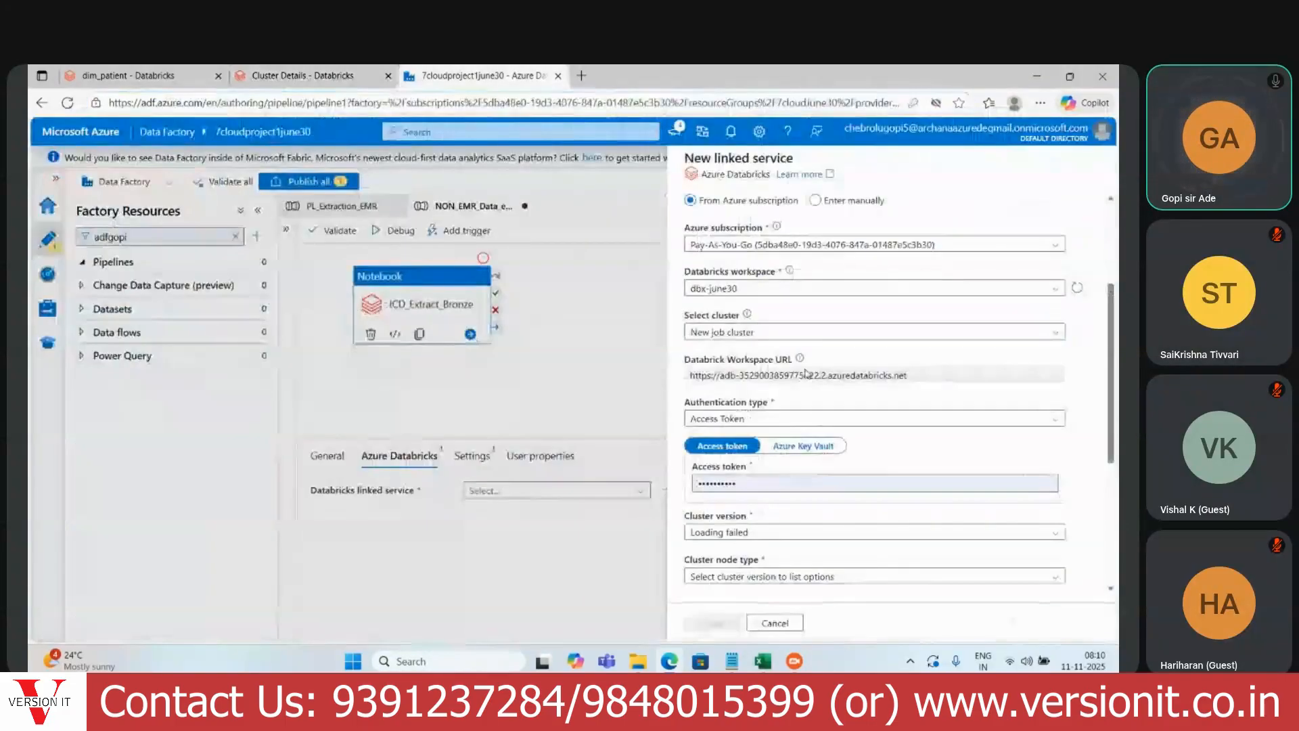
{"action": "left_click", "coordinate": [745, 422]}
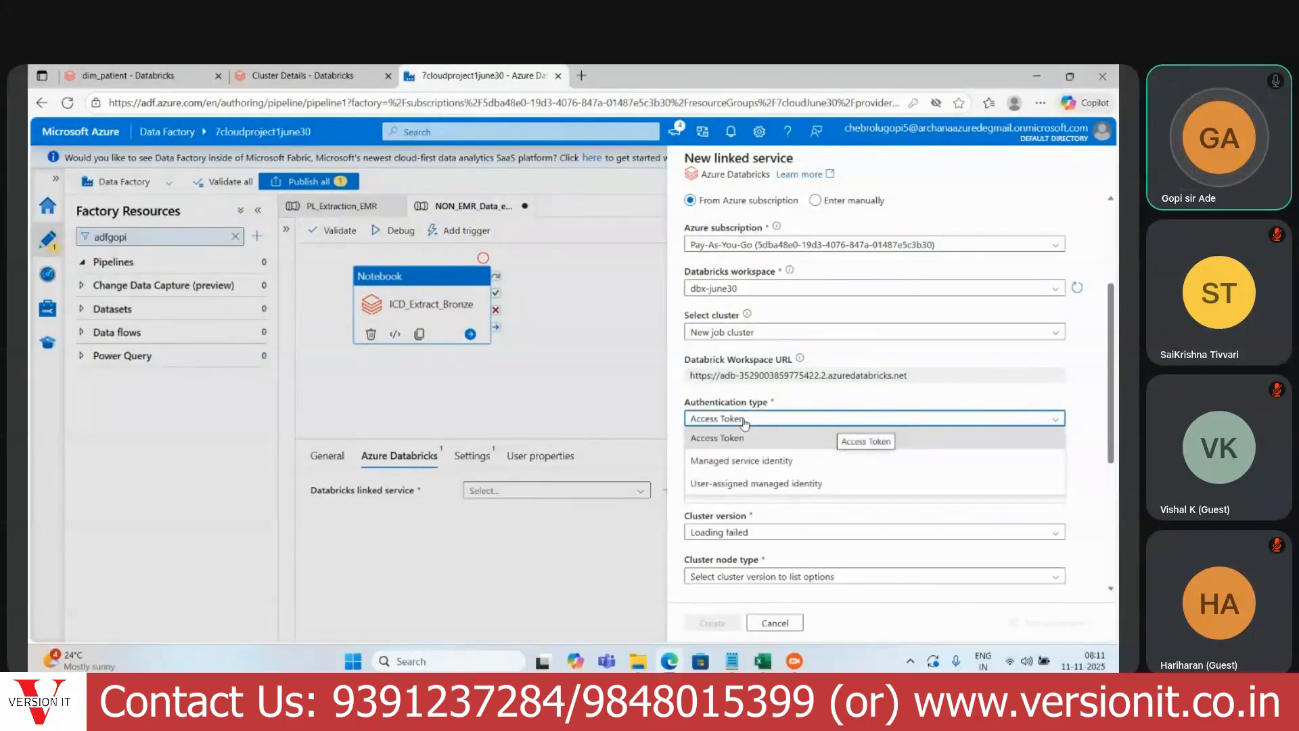
{"action": "left_click", "coordinate": [750, 438]}
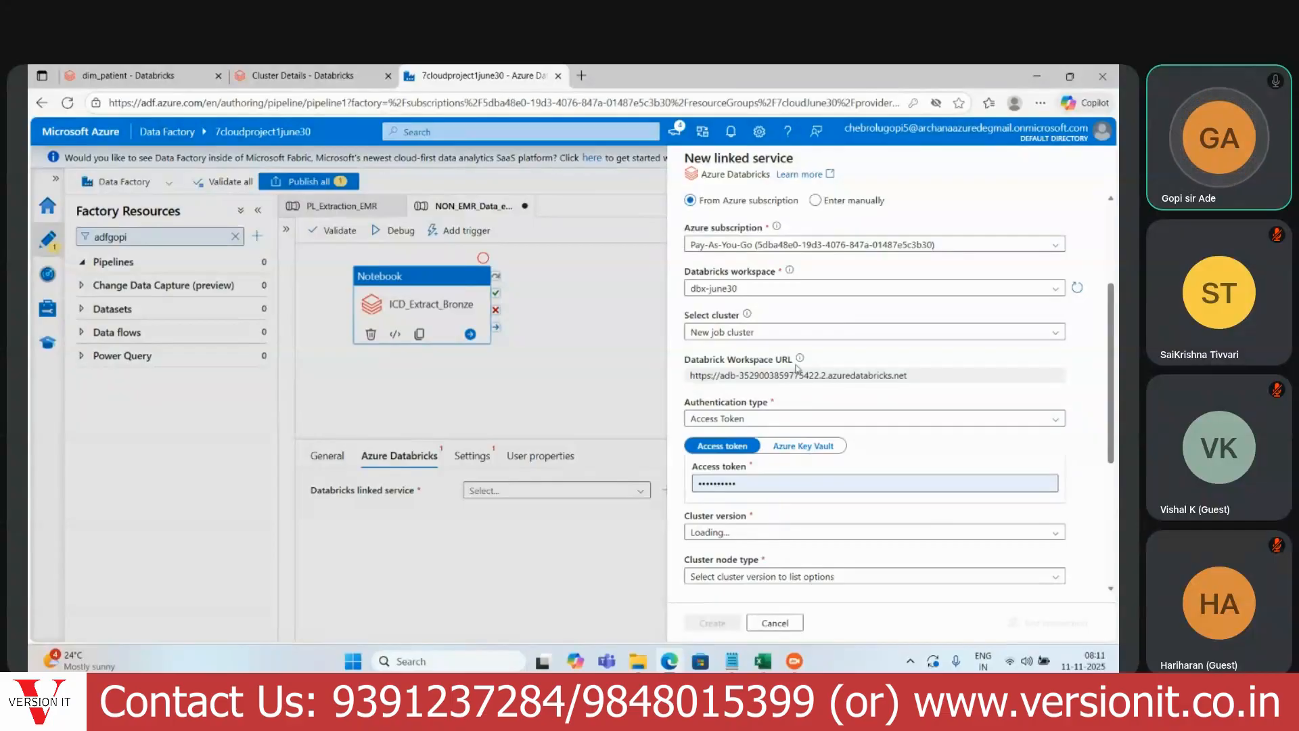
Step: Choose Existing interactive cluster as the linked service's cluster option
{"action": "scroll", "coordinate": [1116, 443], "scroll_direction": "down", "scroll_amount": 1}
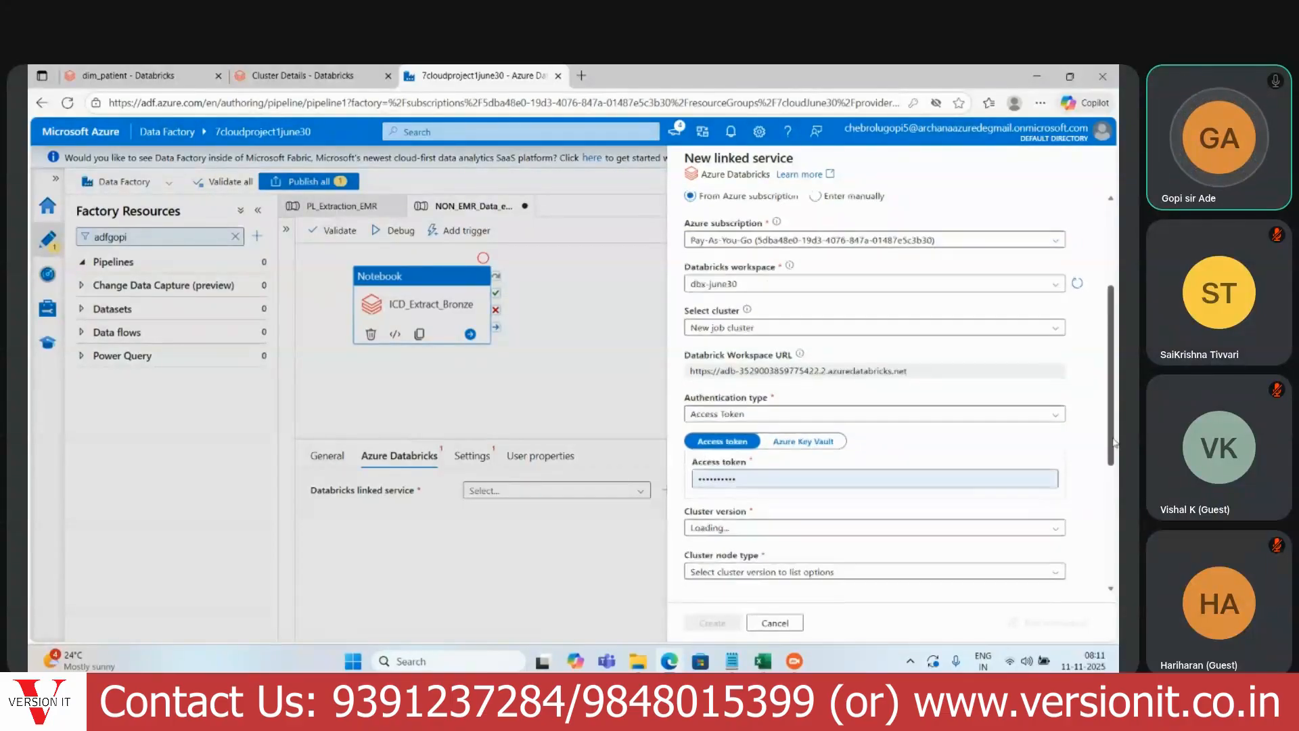
{"action": "scroll", "coordinate": [1116, 469], "scroll_direction": "up", "scroll_amount": 2}
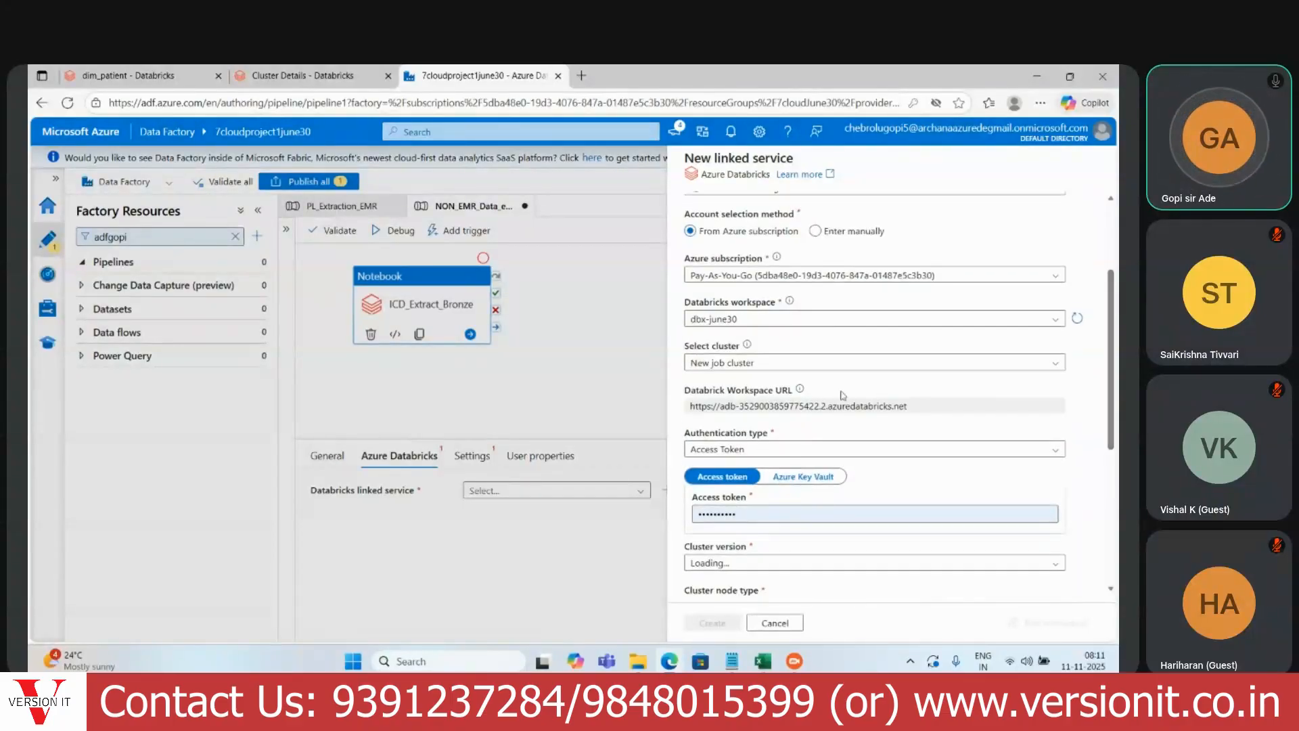
{"action": "left_click", "coordinate": [800, 370]}
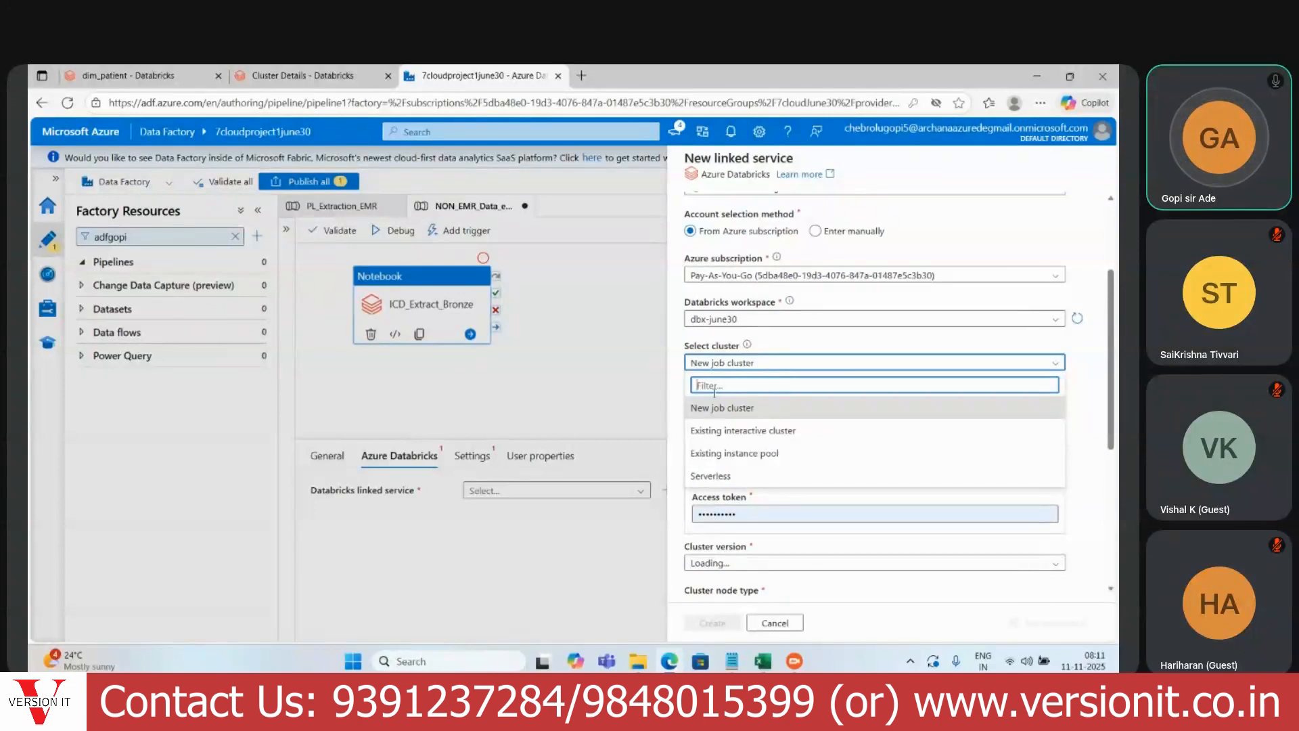
{"action": "left_click", "coordinate": [746, 432]}
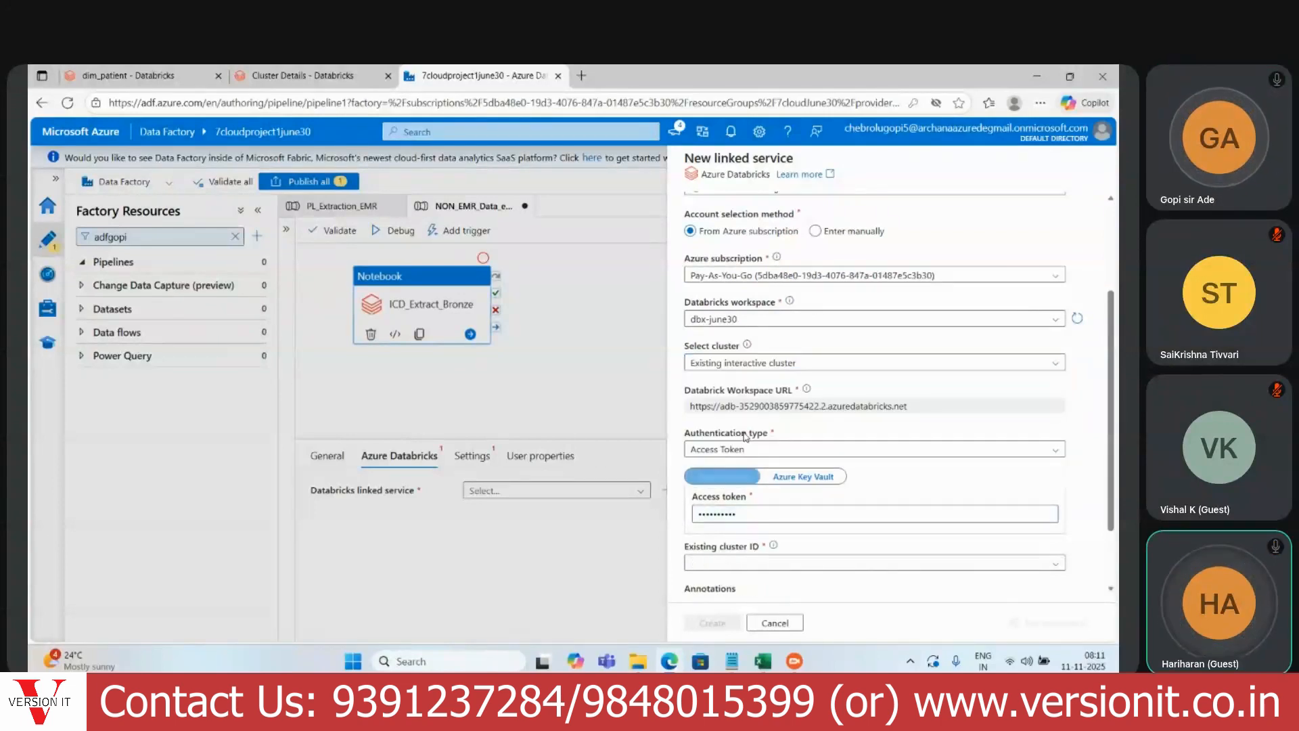
{"action": "left_click", "coordinate": [815, 364]}
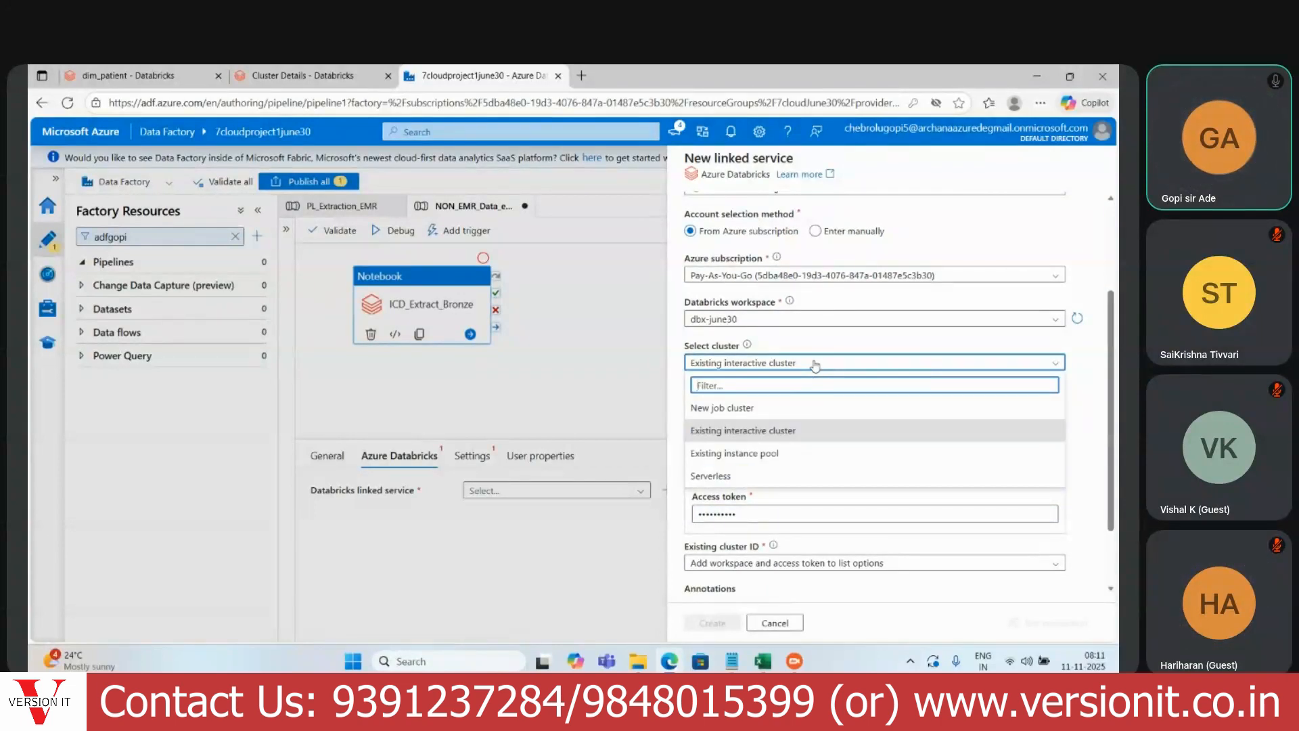
{"action": "key", "text": "ctrl+v"}
{"action": "left_click", "coordinate": [815, 366]}
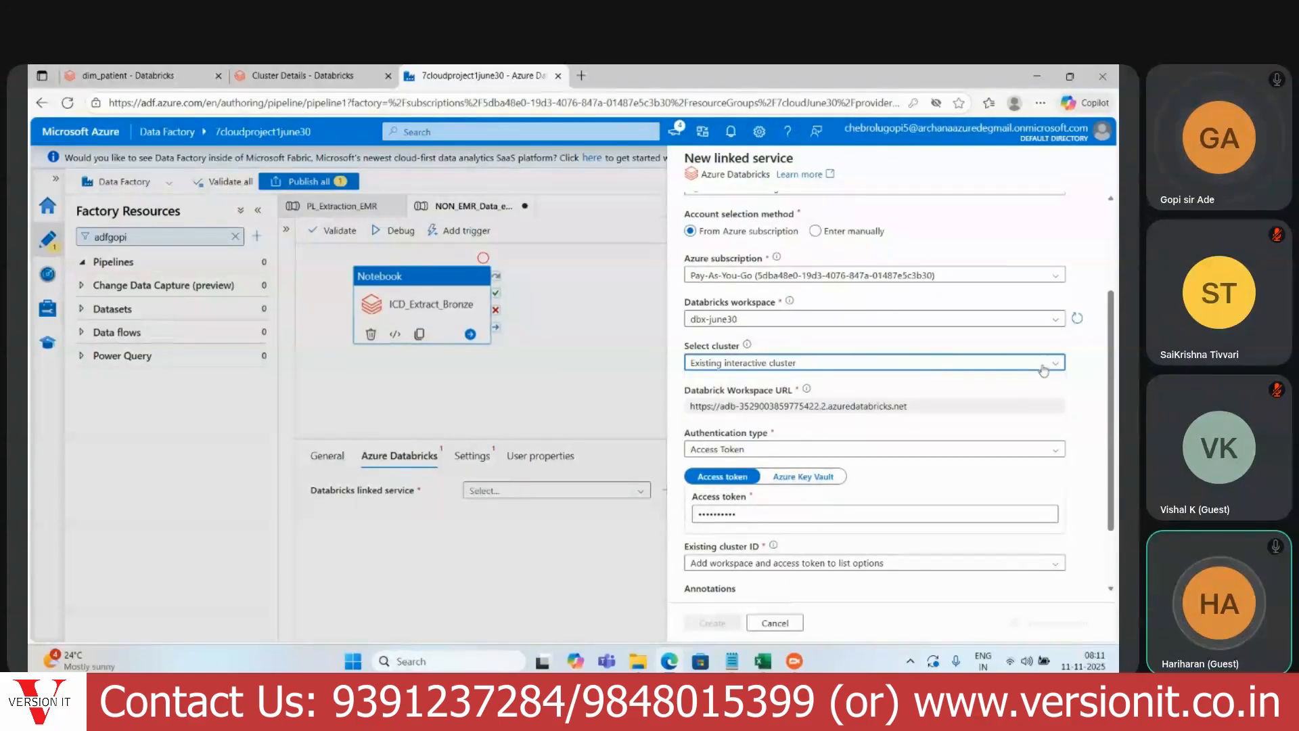
{"action": "left_click", "coordinate": [1056, 366]}
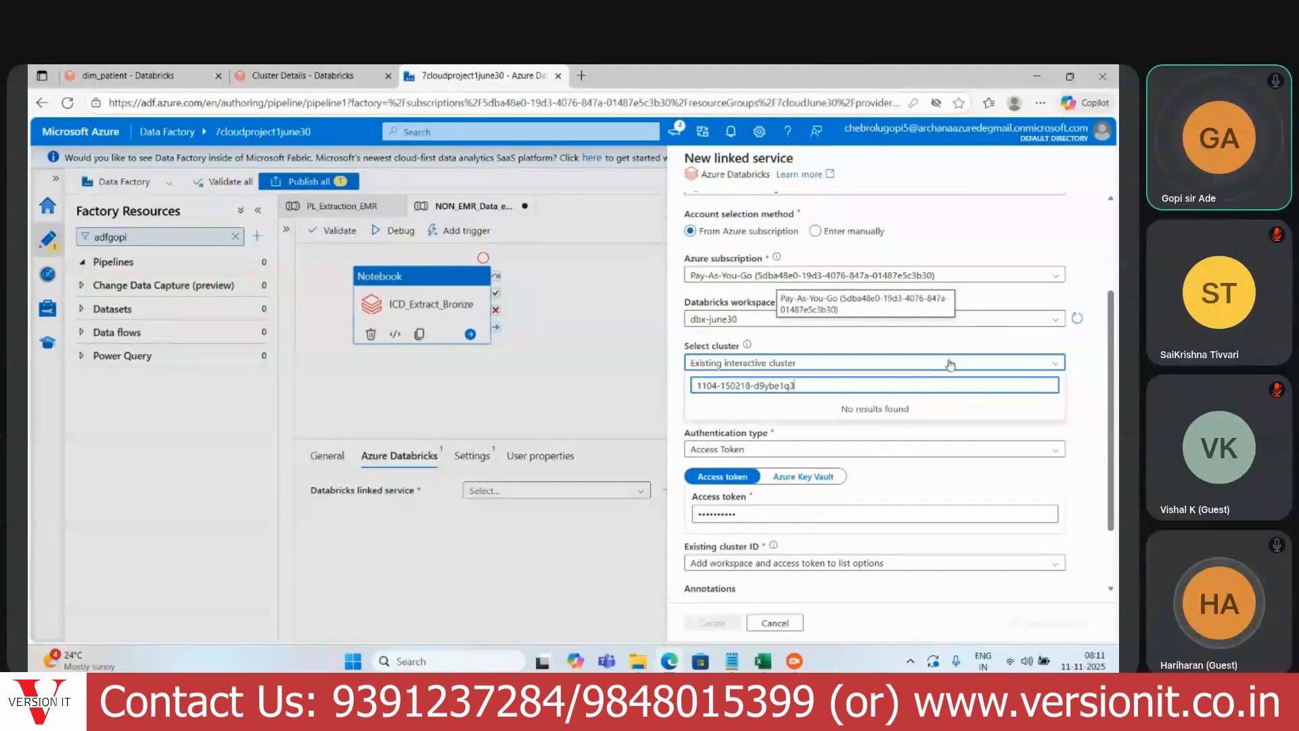
{"action": "left_click", "coordinate": [1080, 375]}
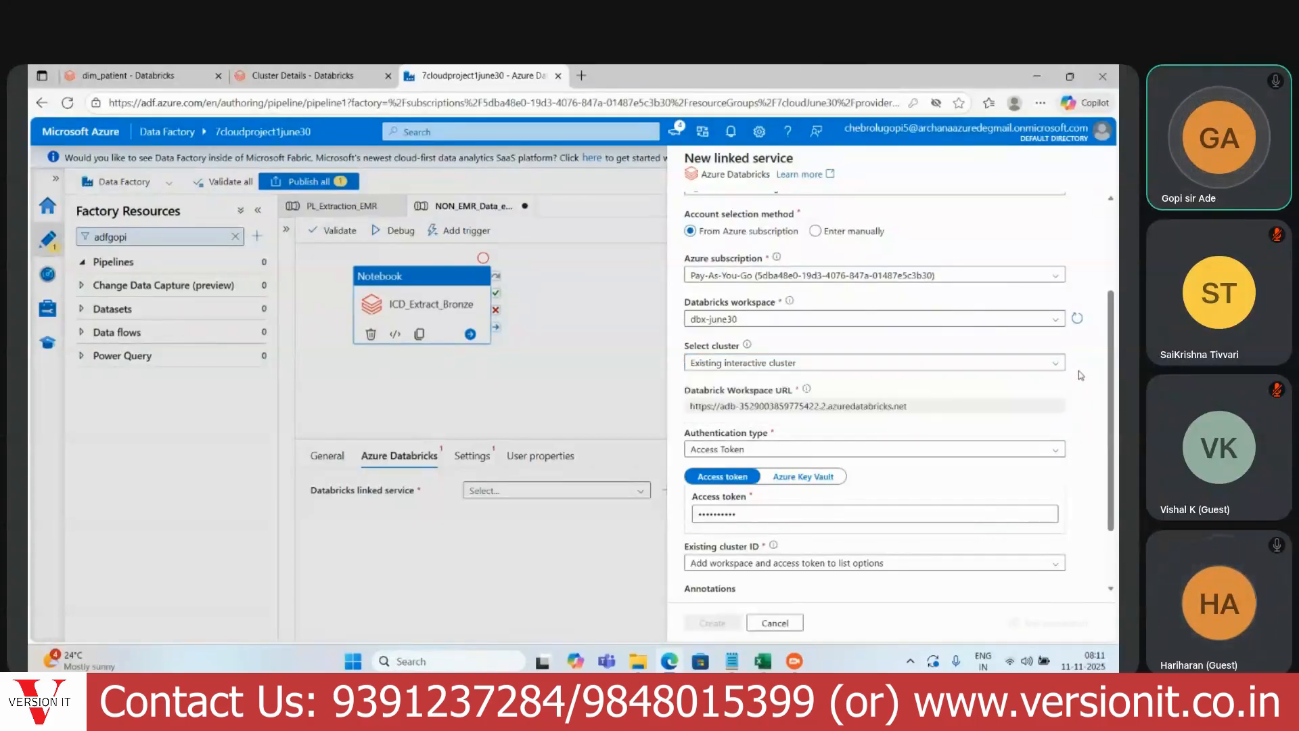
{"action": "left_click", "coordinate": [1079, 319]}
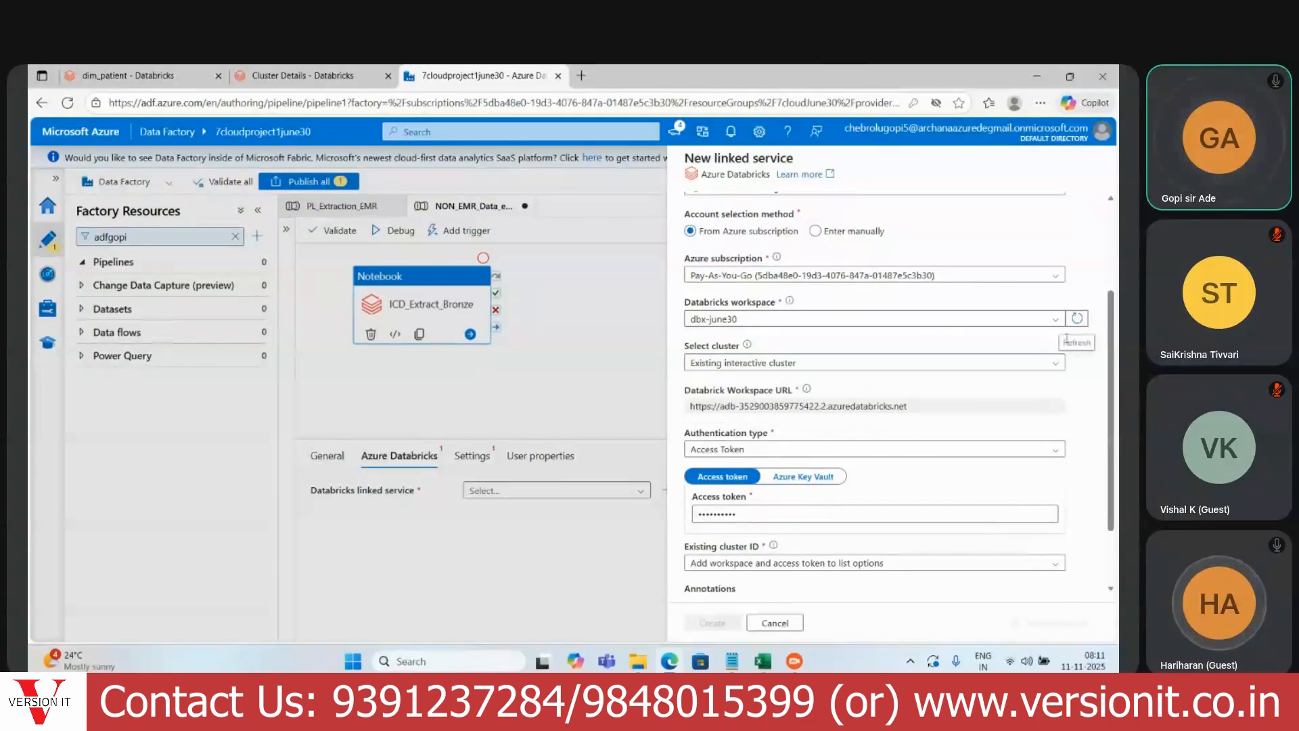
{"action": "left_click", "coordinate": [944, 362]}
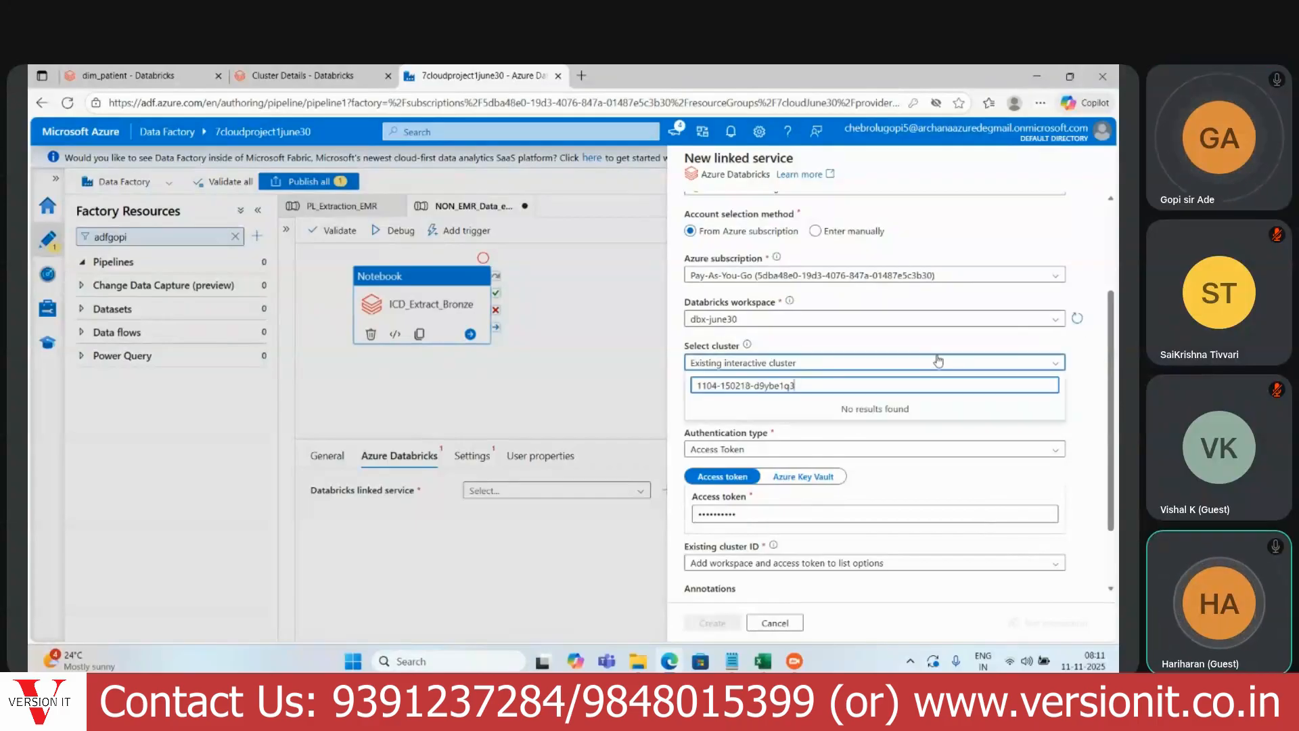
{"action": "left_click", "coordinate": [994, 356]}
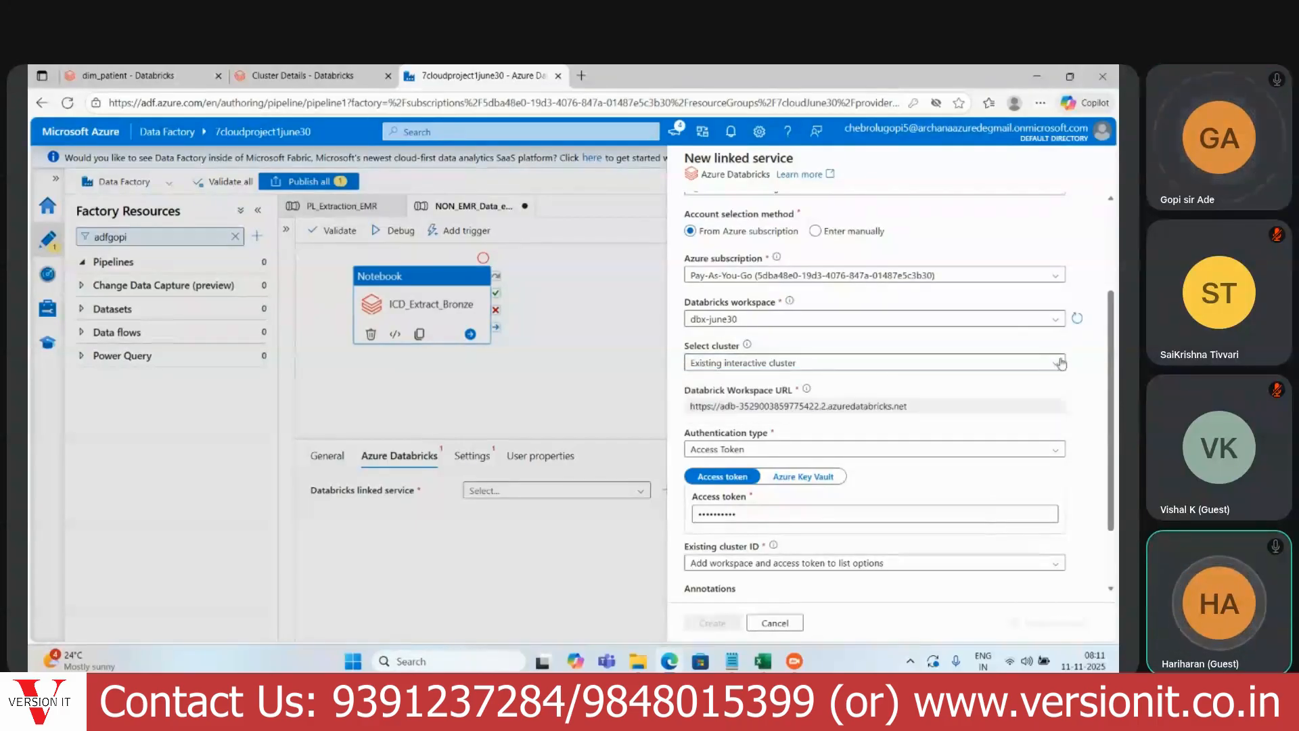
{"action": "left_click", "coordinate": [778, 365]}
{"action": "left_click", "coordinate": [777, 365]}
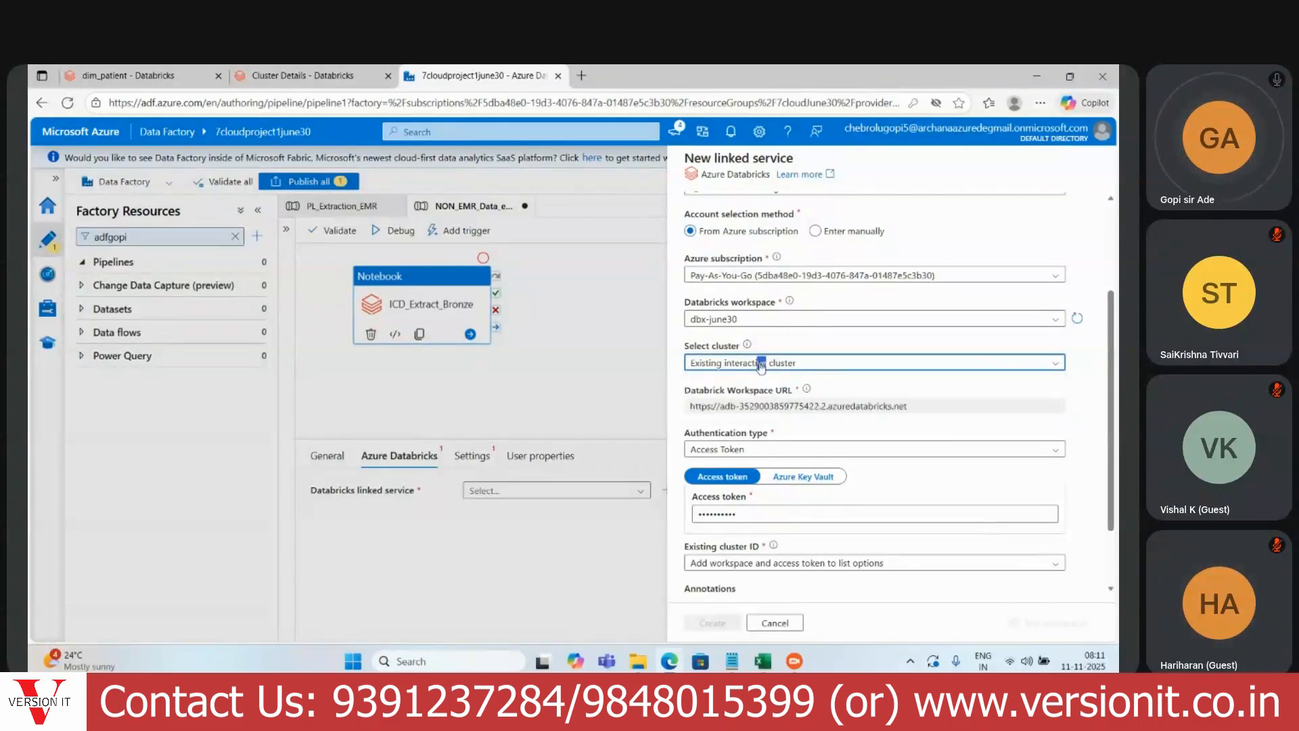
{"action": "left_click", "coordinate": [761, 365]}
{"action": "left_click", "coordinate": [710, 364]}
{"action": "left_click", "coordinate": [710, 364]}
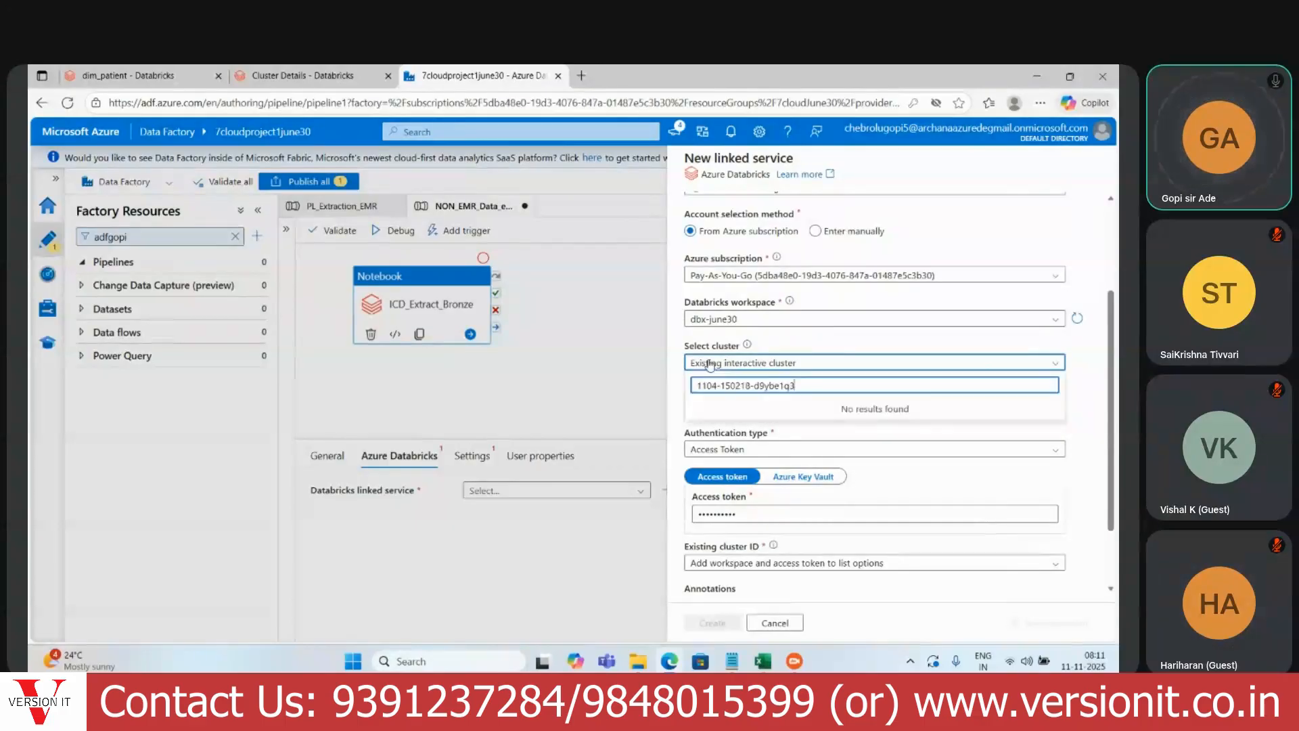
{"action": "left_click", "coordinate": [876, 369]}
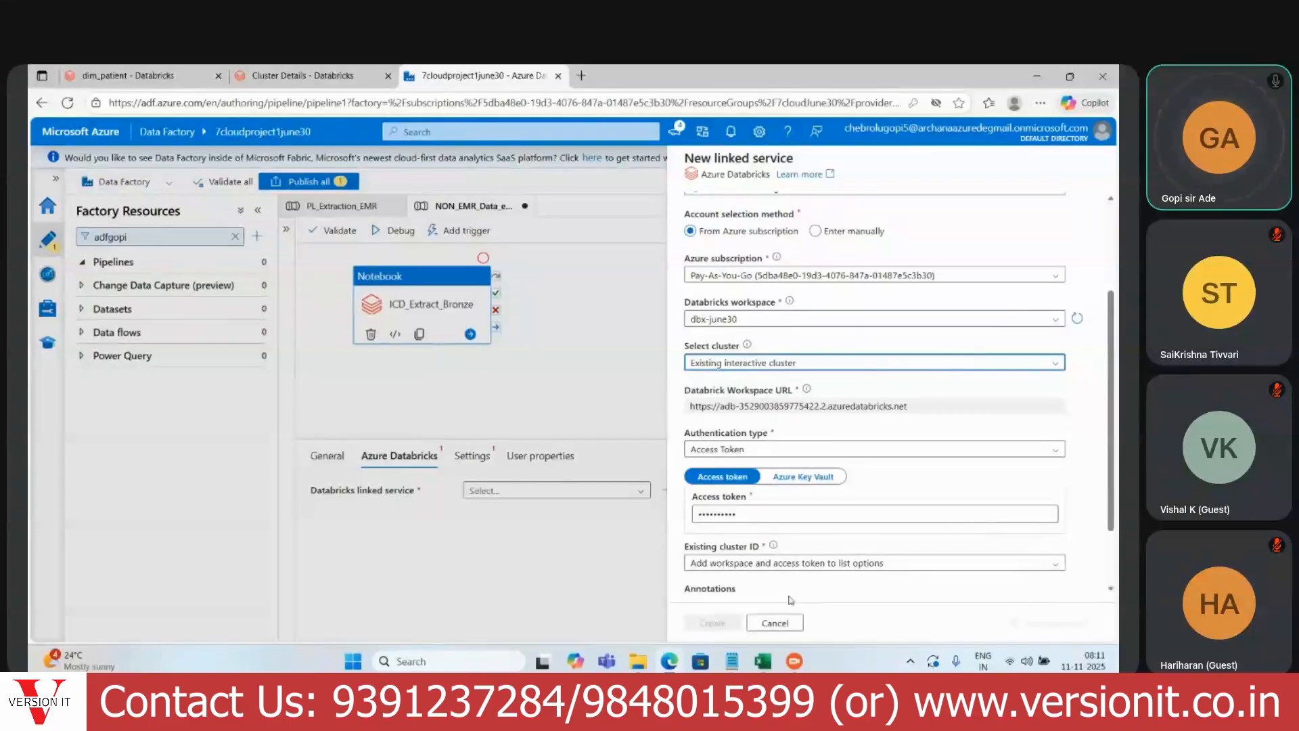
Step: Discard the unfinished linked service and start a new Databricks linked service for the ICD_Extract_Bronze activity
{"action": "left_click", "coordinate": [772, 622]}
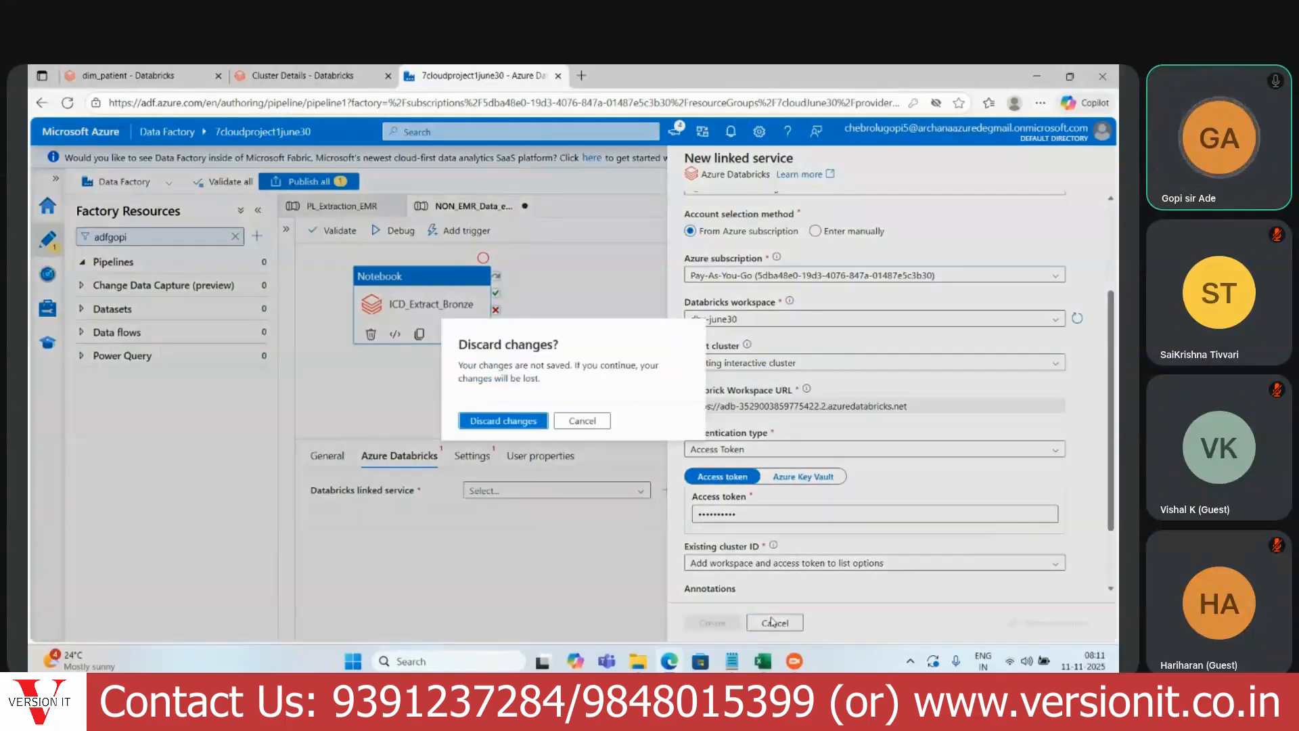
{"action": "left_click", "coordinate": [505, 421]}
{"action": "left_click", "coordinate": [664, 493]}
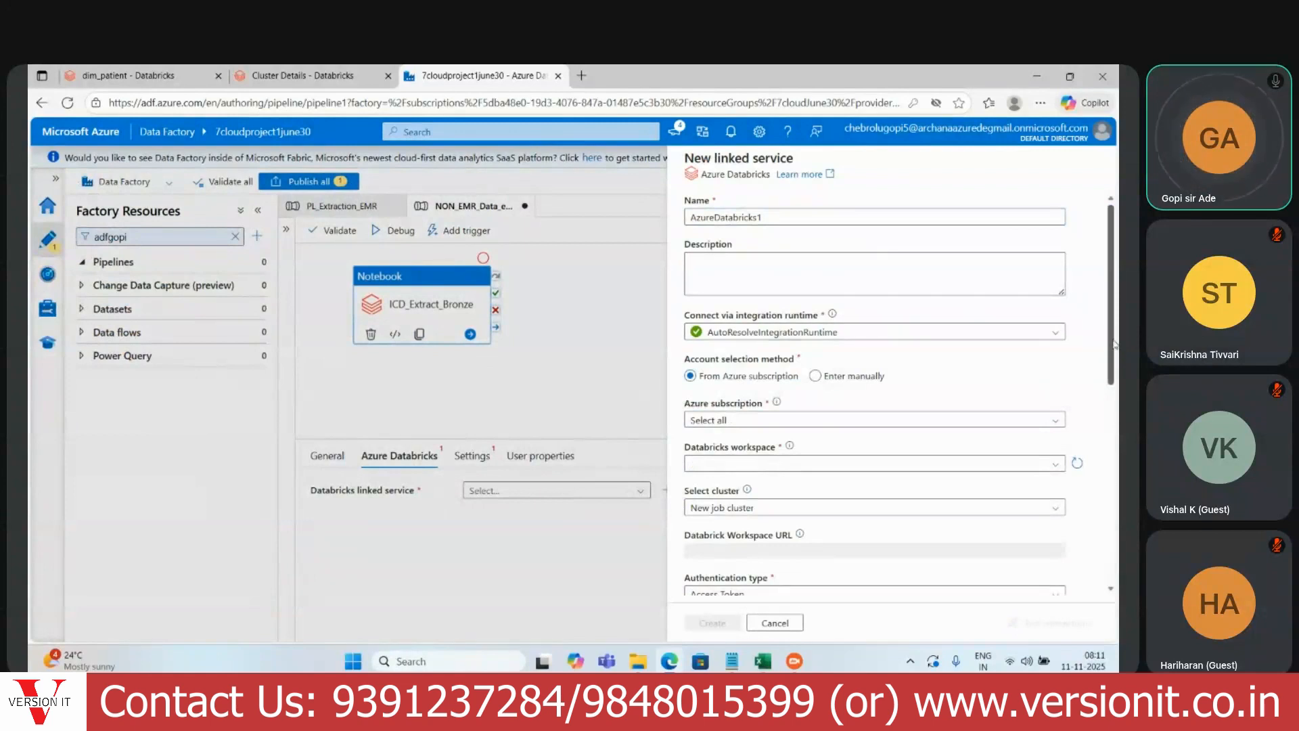
Step: Set the new linked service's Azure subscription to Pay-As-You-Go and its Databricks workspace to dbx-june30
{"action": "scroll", "coordinate": [1045, 379], "scroll_direction": "down", "scroll_amount": 2}
{"action": "left_click", "coordinate": [1028, 306]}
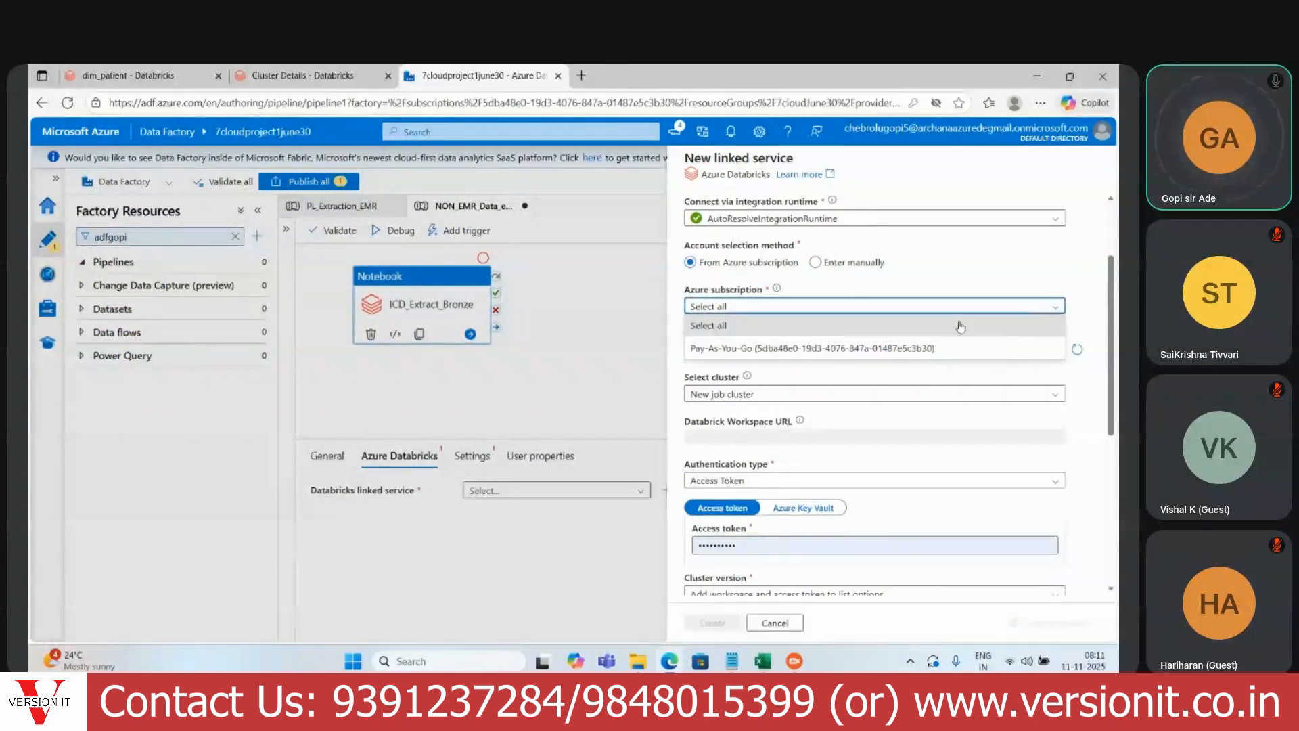
{"action": "left_click", "coordinate": [955, 344]}
{"action": "left_click", "coordinate": [890, 351]}
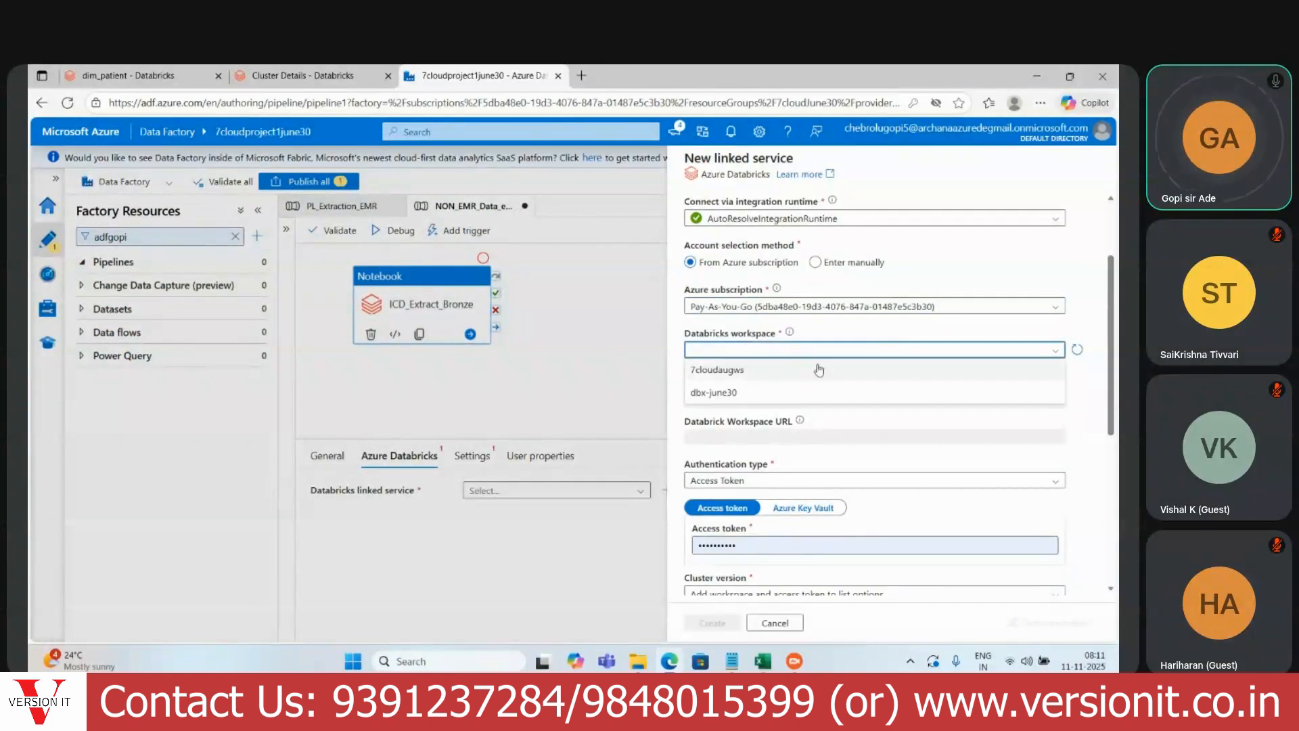
{"action": "left_click", "coordinate": [721, 399]}
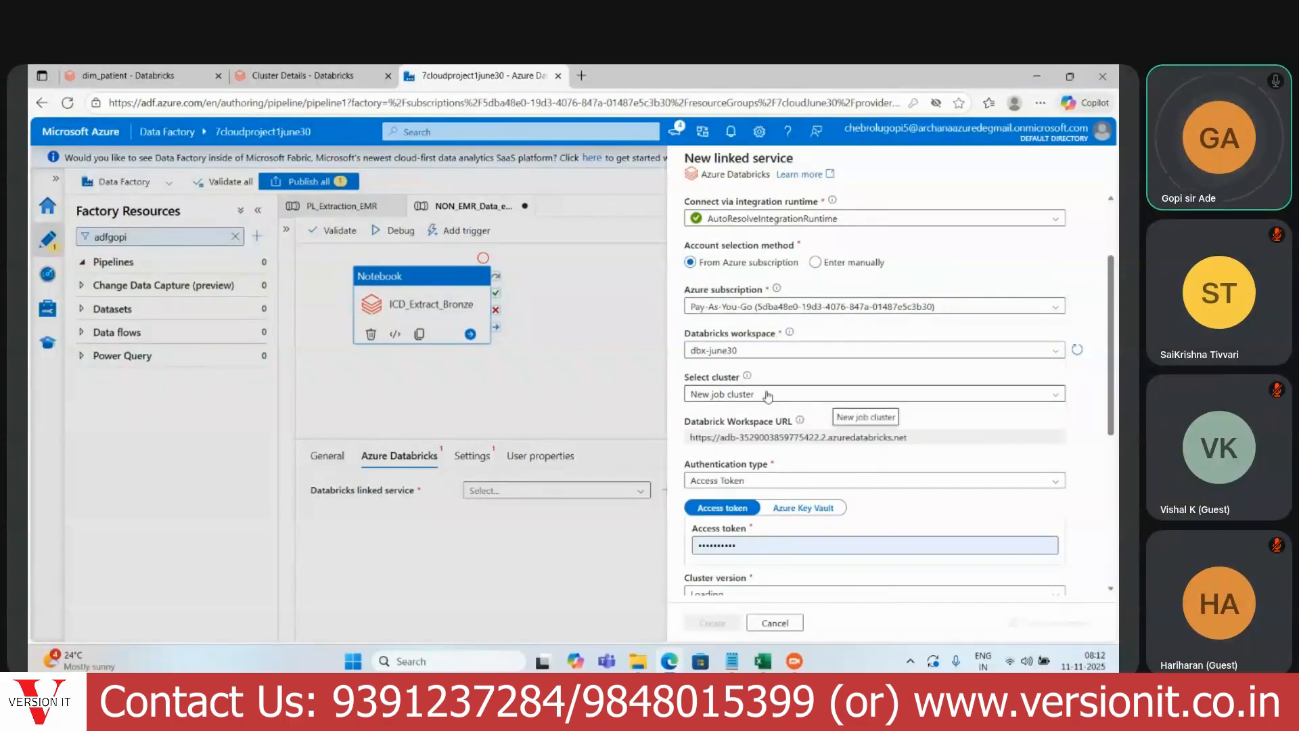
{"action": "left_click", "coordinate": [768, 395]}
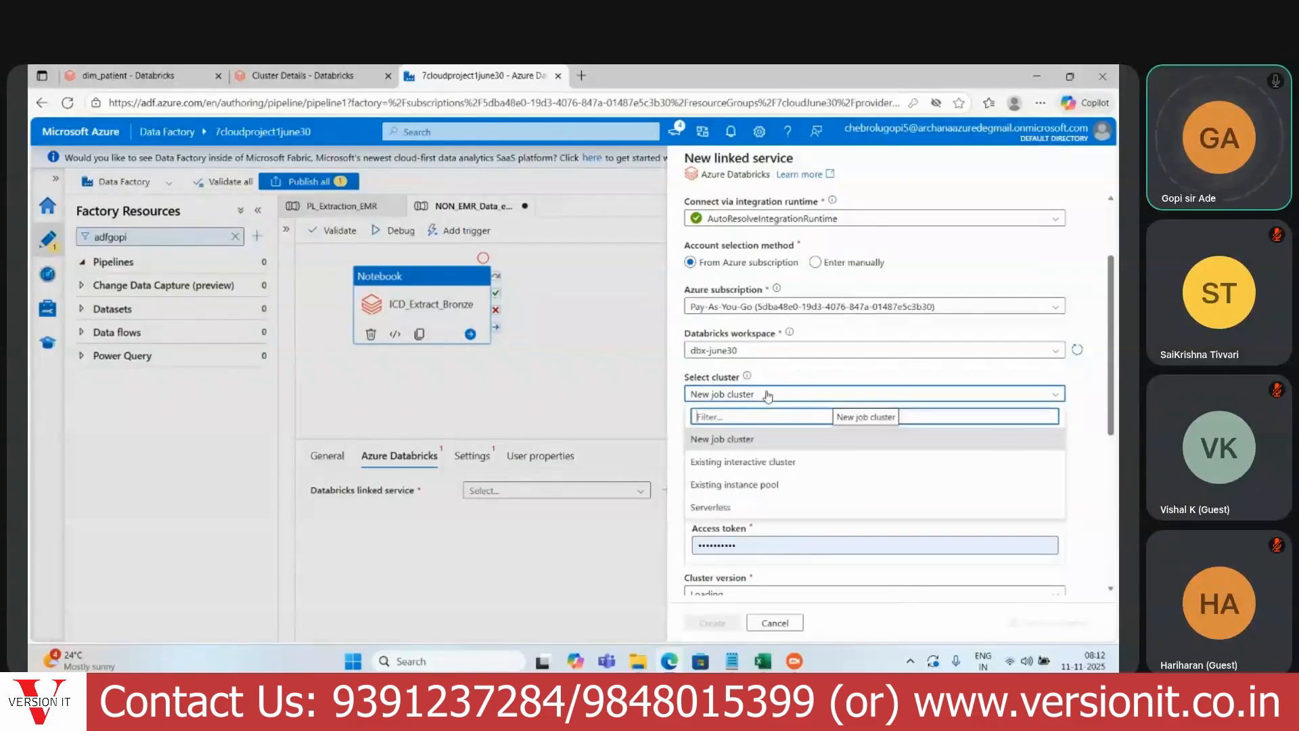
{"action": "left_click", "coordinate": [751, 464]}
{"action": "left_click_drag", "start_coordinate": [1114, 406], "coordinate": [1111, 493]}
{"action": "left_click", "coordinate": [823, 478]}
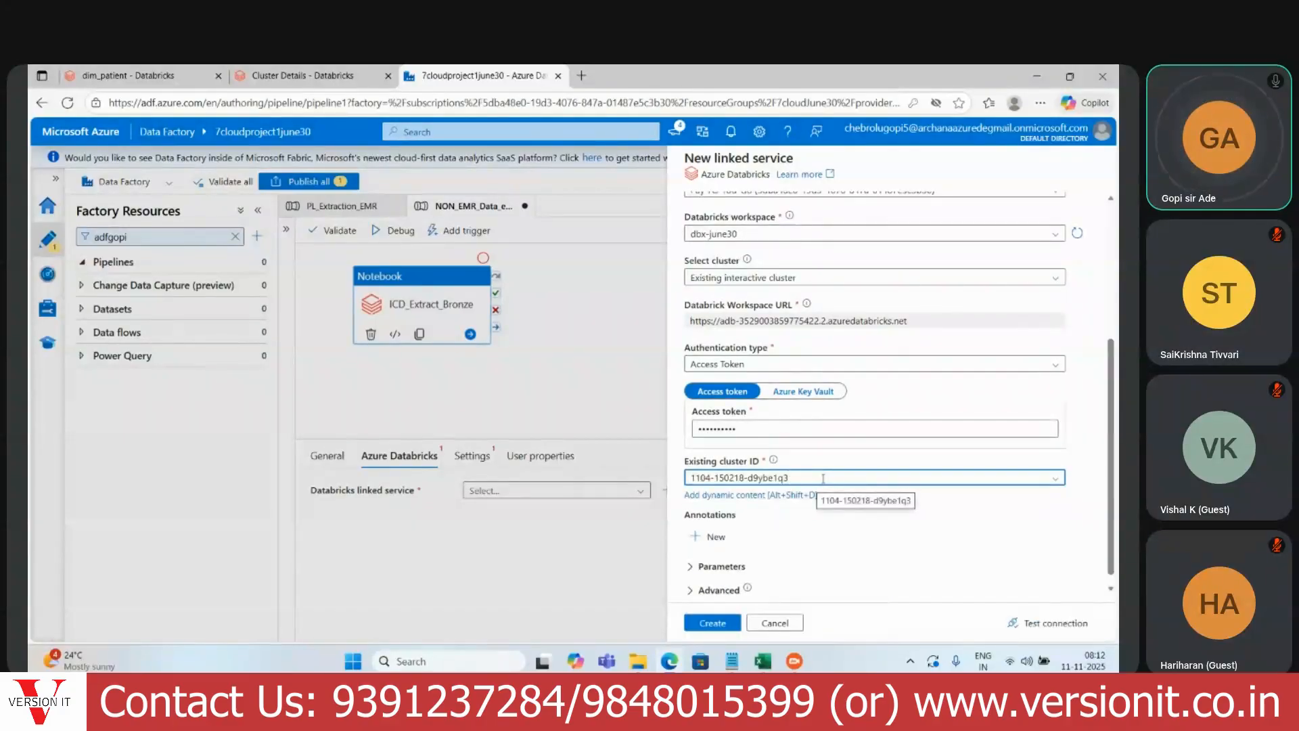
Step: Switch to Databricks and open the access token management in the user's developer settings
{"action": "double_click", "coordinate": [759, 429]}
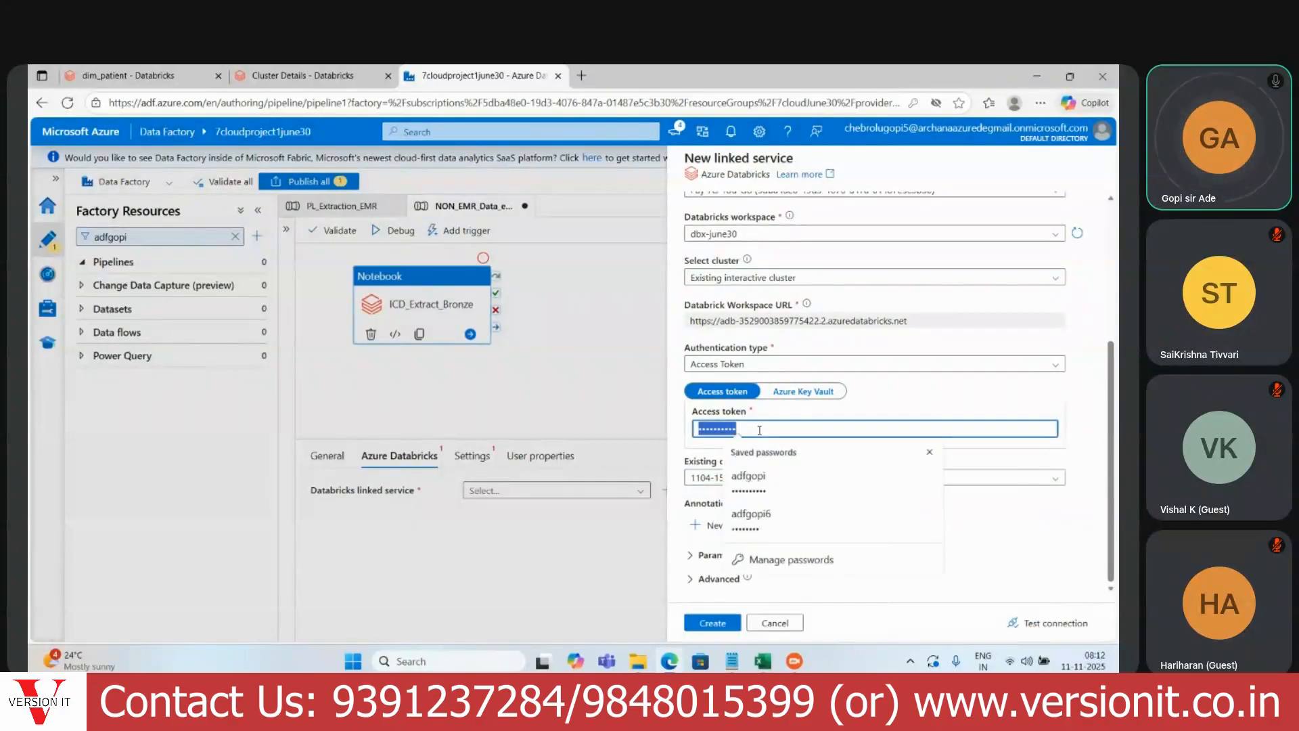
{"action": "left_click", "coordinate": [307, 75]}
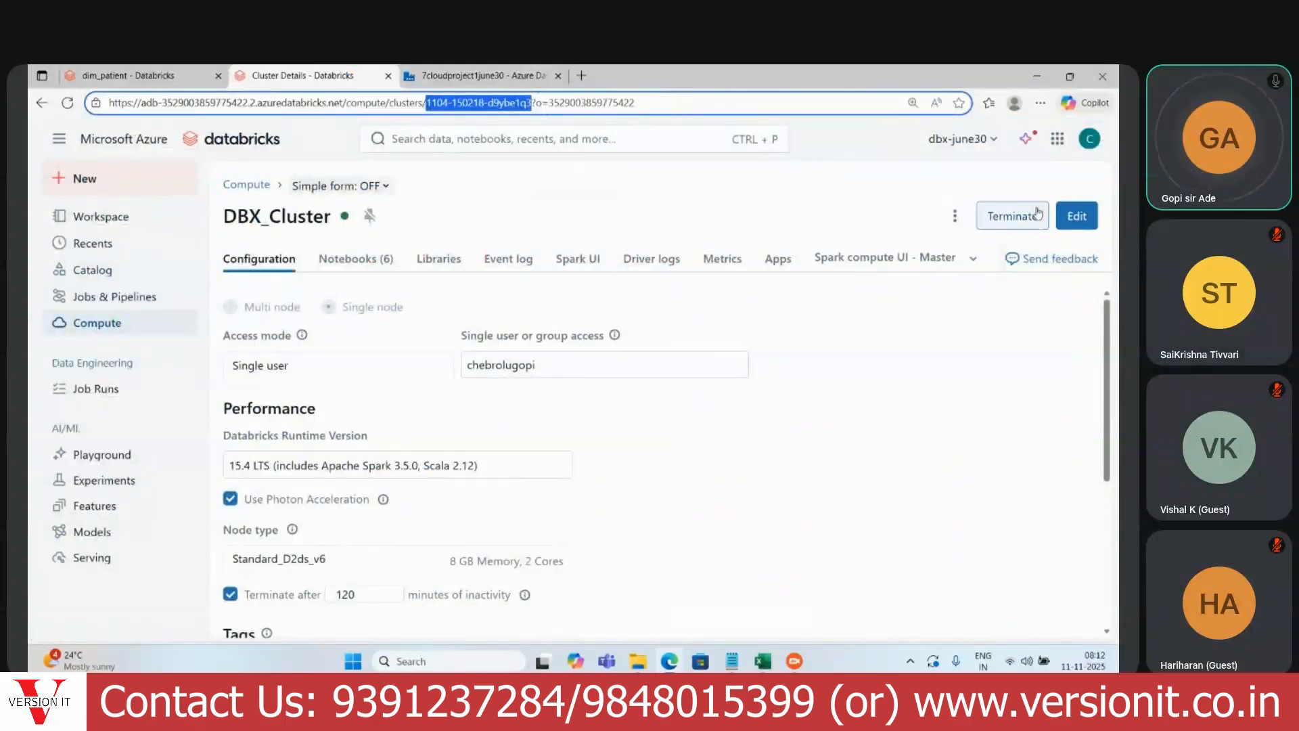
{"action": "left_click", "coordinate": [1087, 140]}
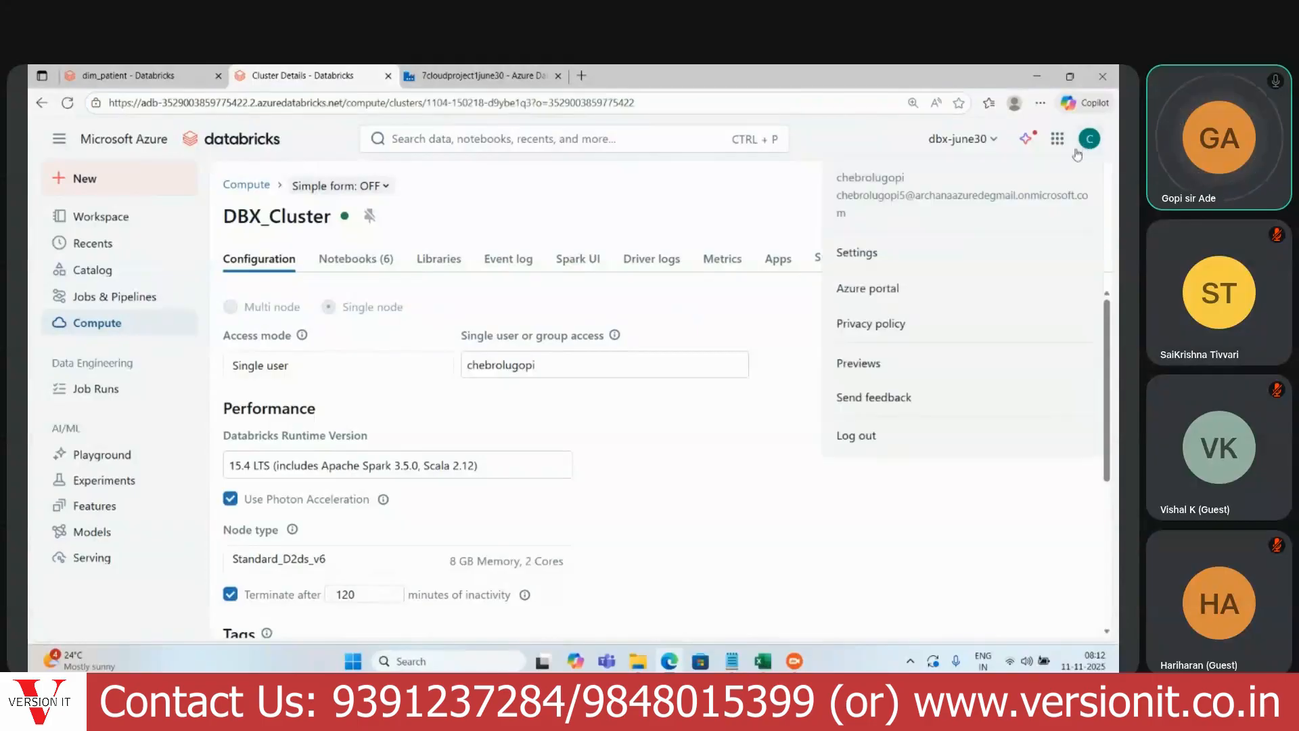
{"action": "left_click", "coordinate": [898, 254]}
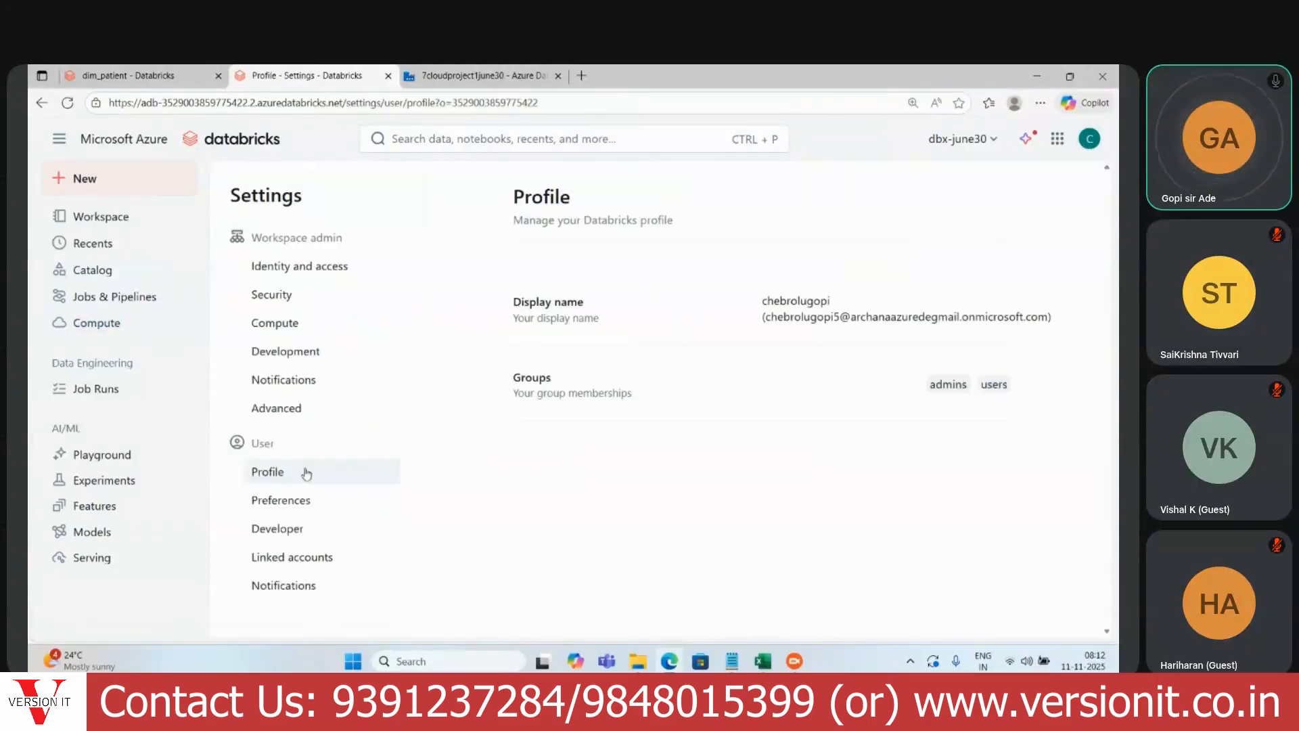
{"action": "left_click", "coordinate": [279, 529]}
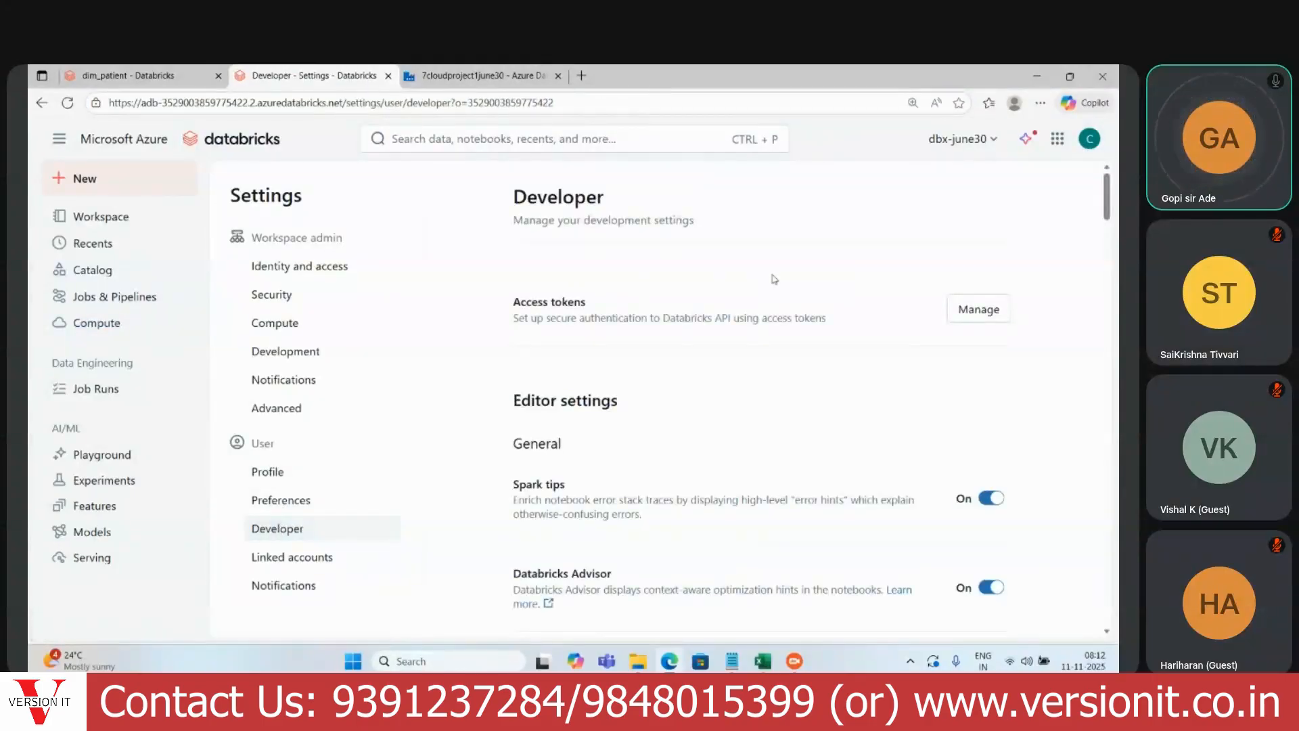
{"action": "left_click", "coordinate": [979, 309]}
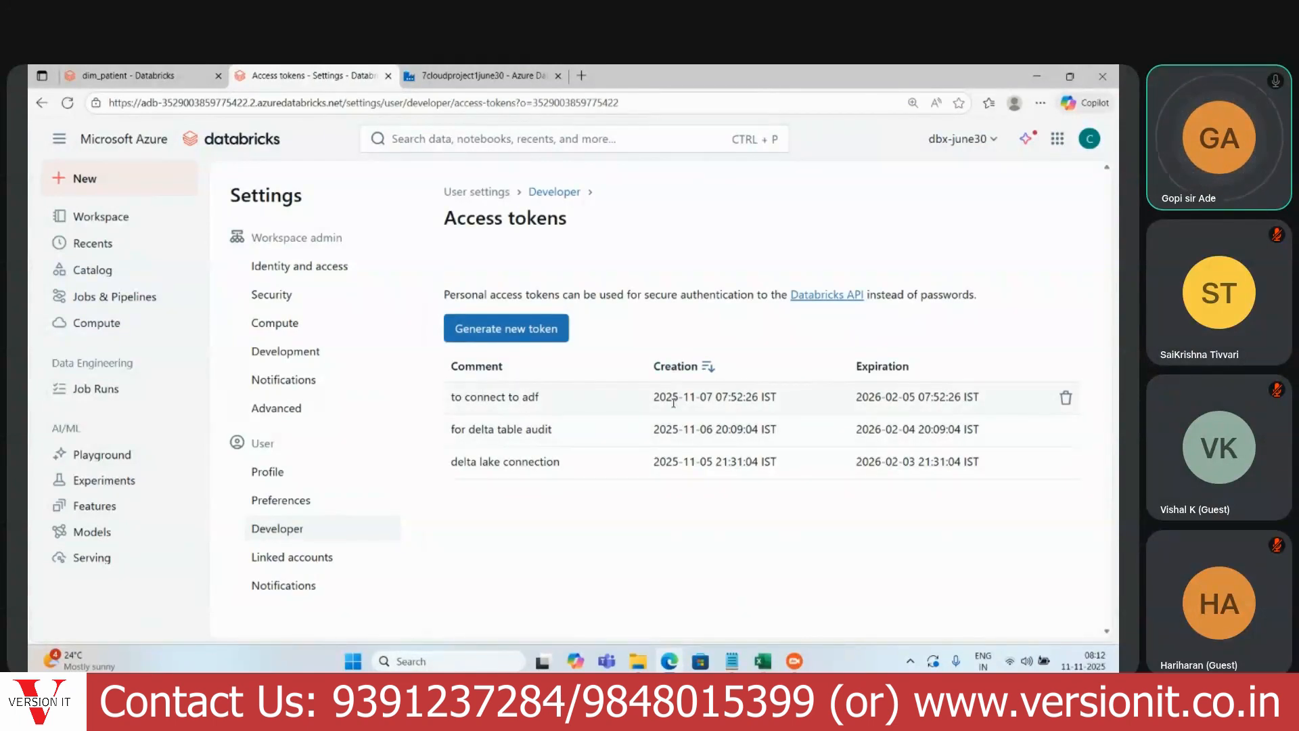
Step: Generate a new Databricks access token with the comment mm and copy it
{"action": "left_click", "coordinate": [539, 332]}
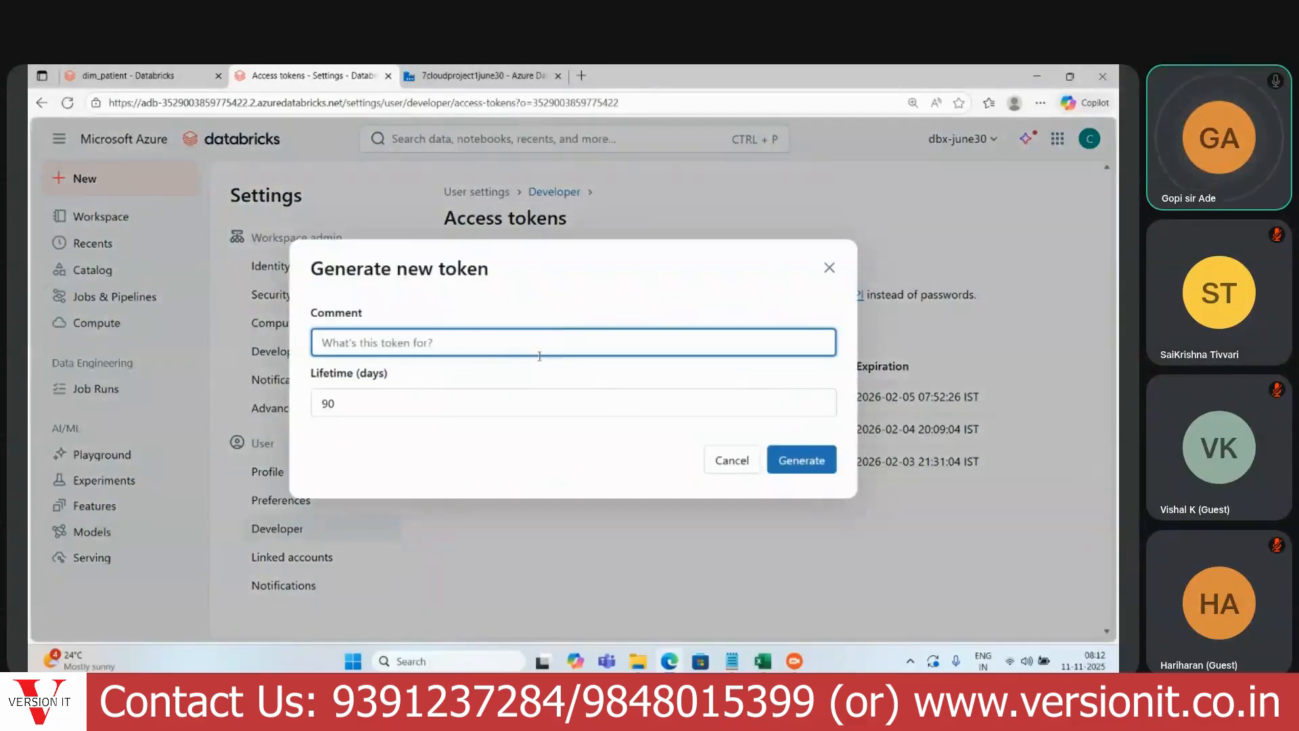
{"action": "type", "text": "mm"}
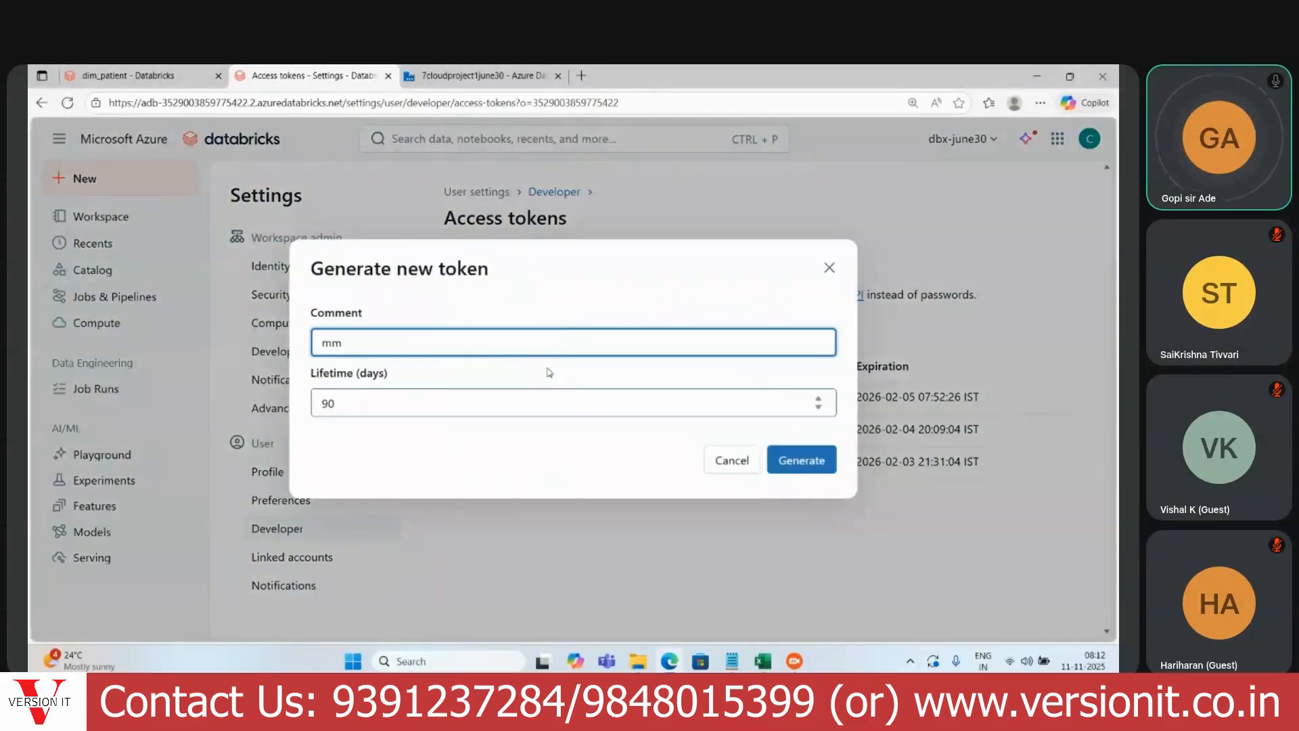
{"action": "left_click", "coordinate": [791, 474]}
{"action": "left_click", "coordinate": [792, 474]}
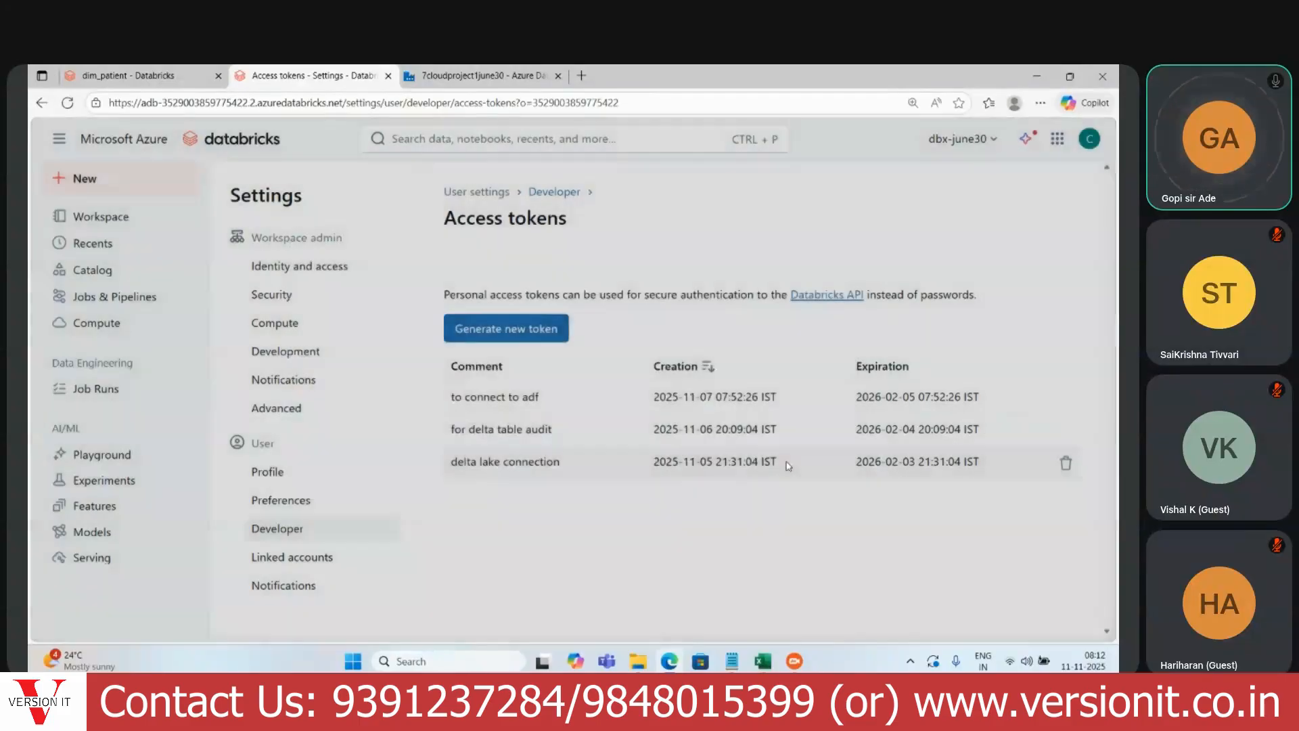
{"action": "left_click", "coordinate": [639, 368]}
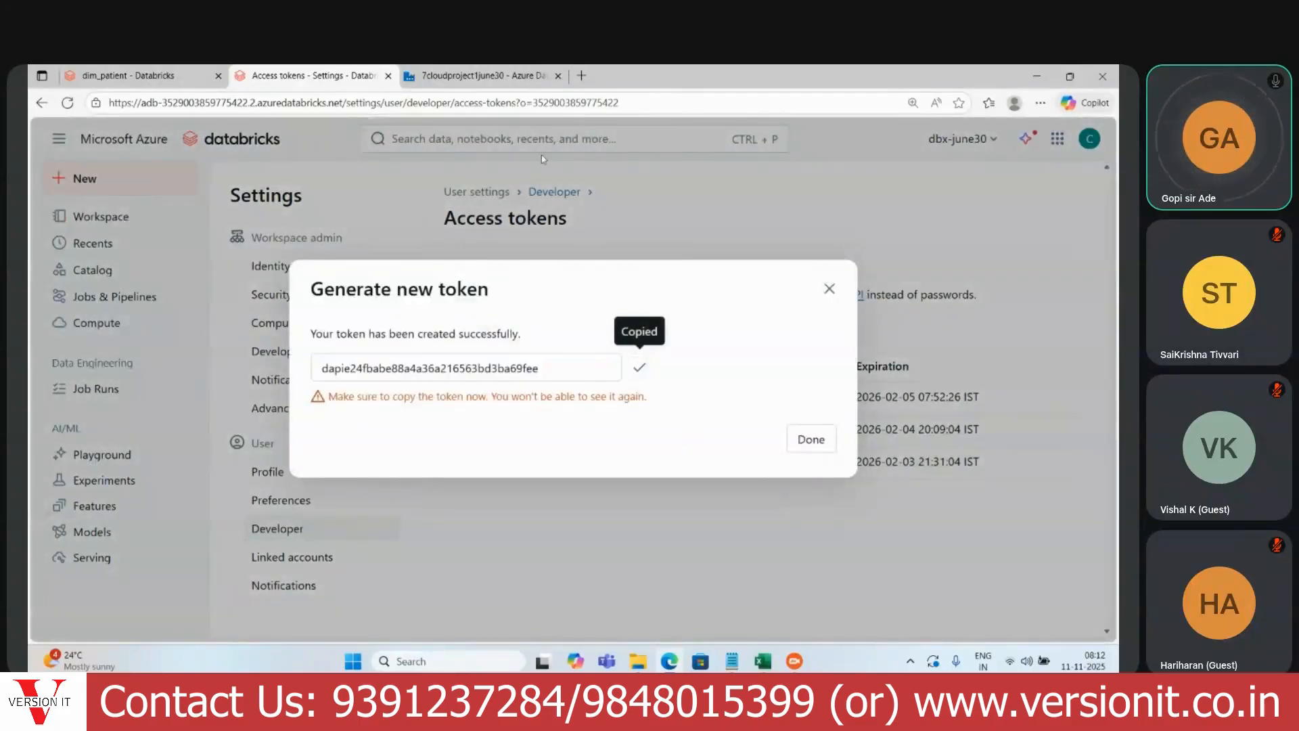
Step: Return to Data Factory and replace the linked service's access token with the newly copied one
{"action": "left_click", "coordinate": [484, 75]}
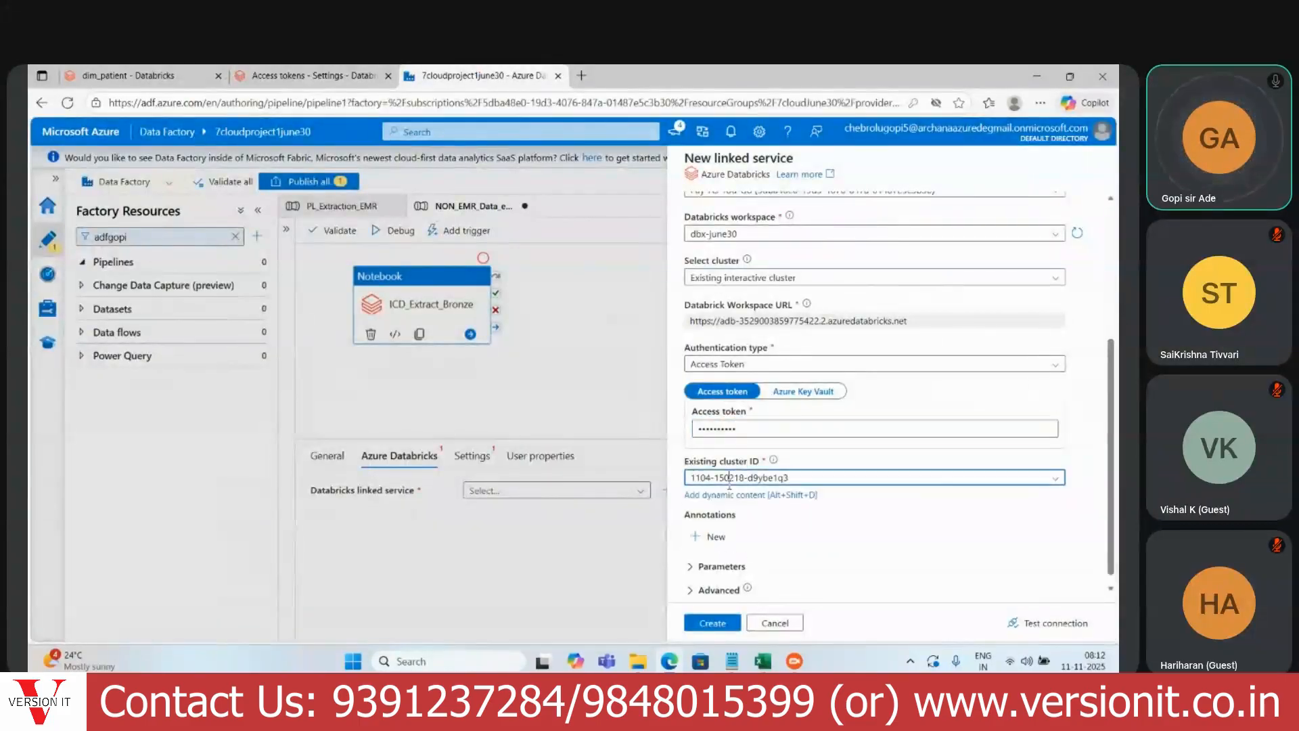
{"action": "left_click", "coordinate": [713, 431]}
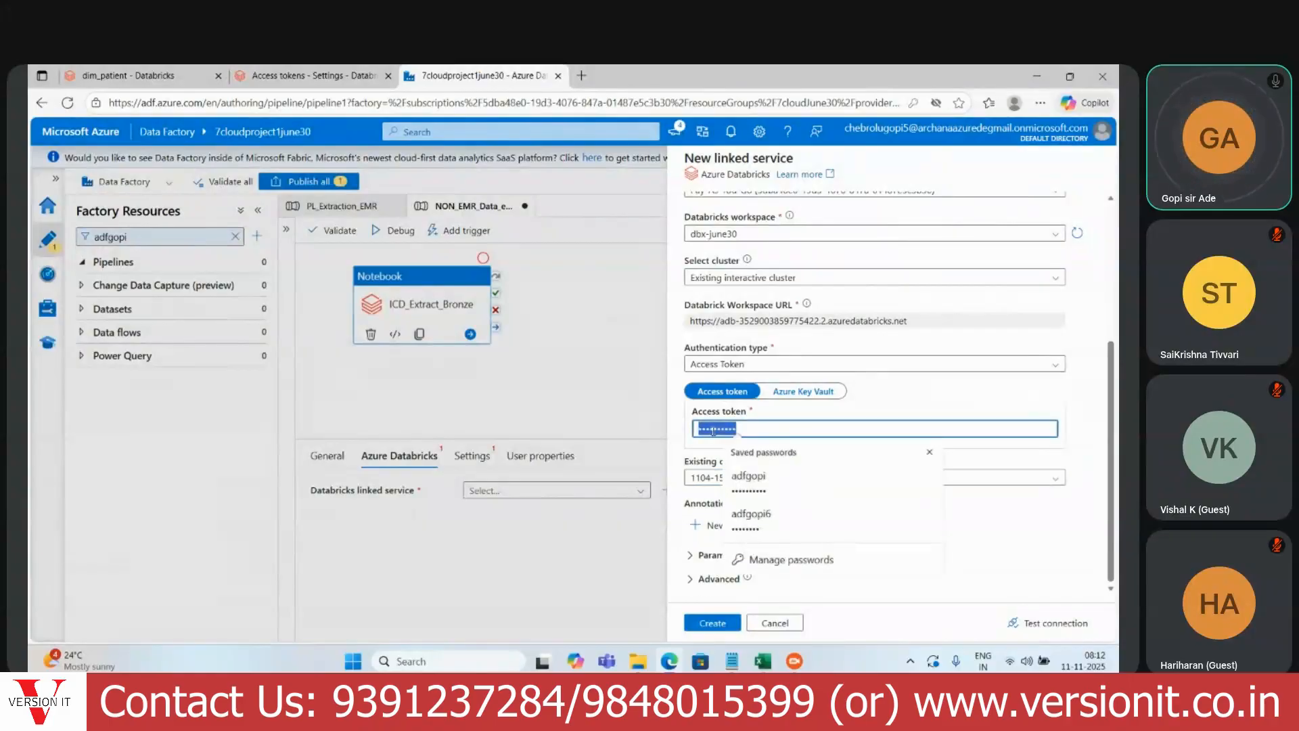
{"action": "key", "text": "ctrl+v"}
{"action": "left_click", "coordinate": [957, 587]}
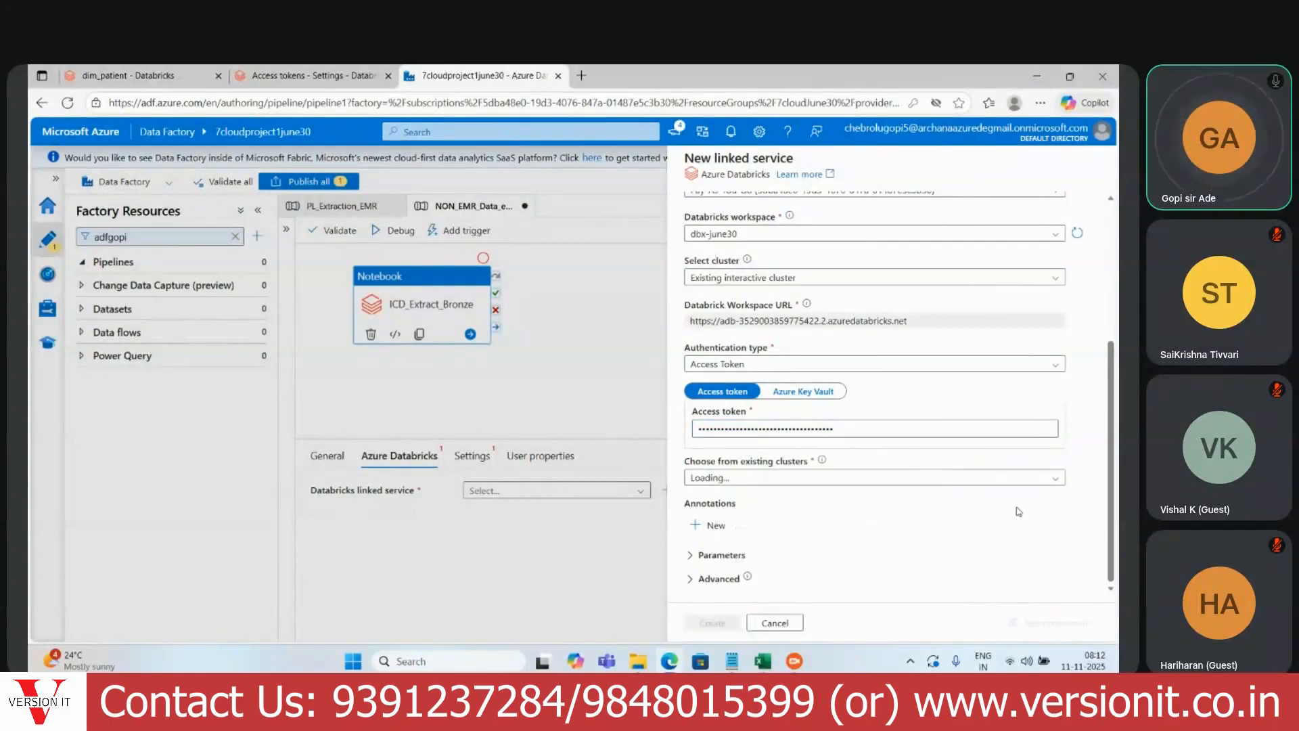
{"action": "left_click", "coordinate": [990, 479]}
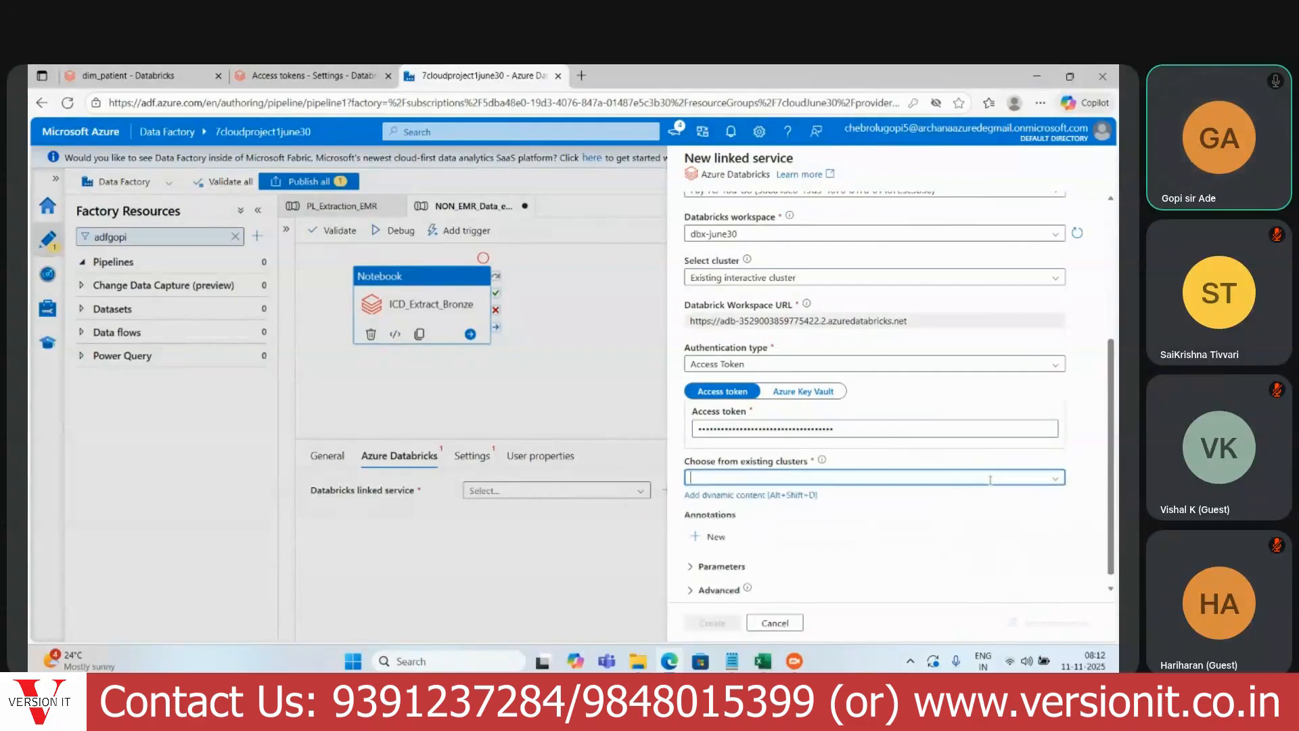
{"action": "left_click", "coordinate": [349, 72]}
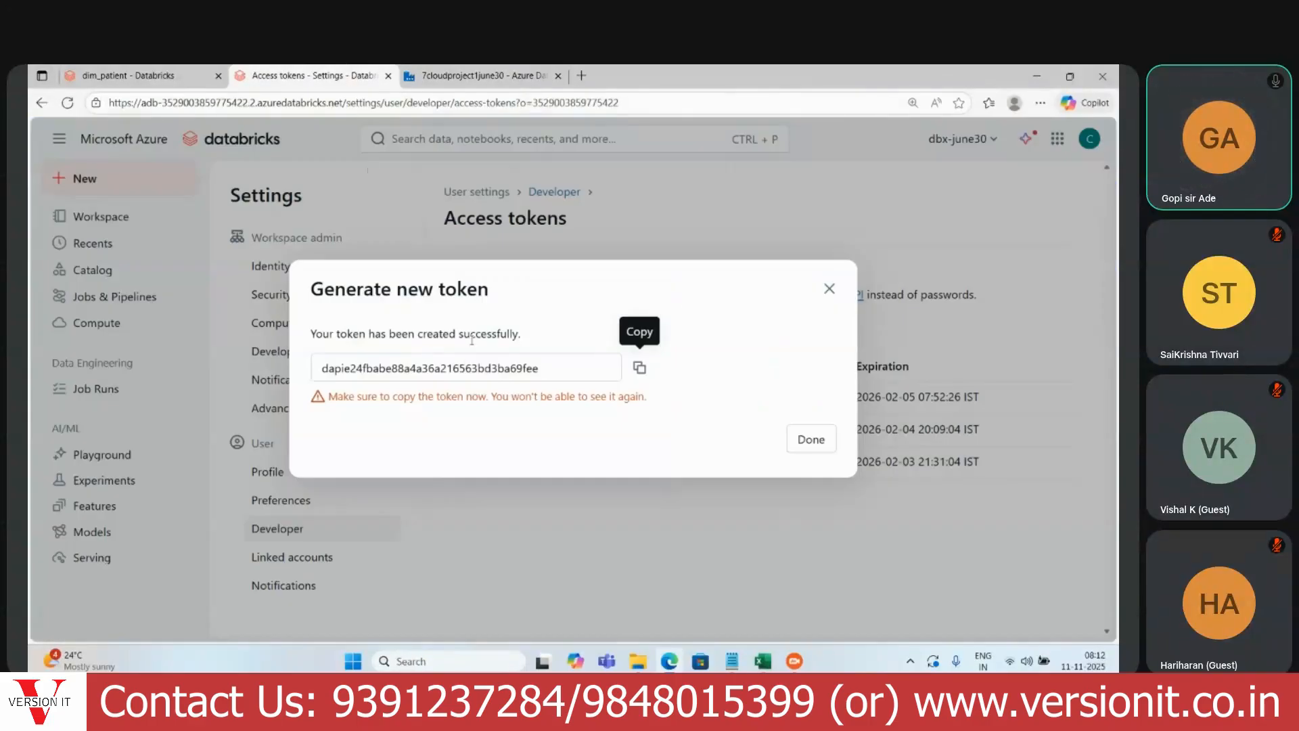
{"action": "left_click", "coordinate": [827, 291]}
{"action": "left_click", "coordinate": [91, 323]}
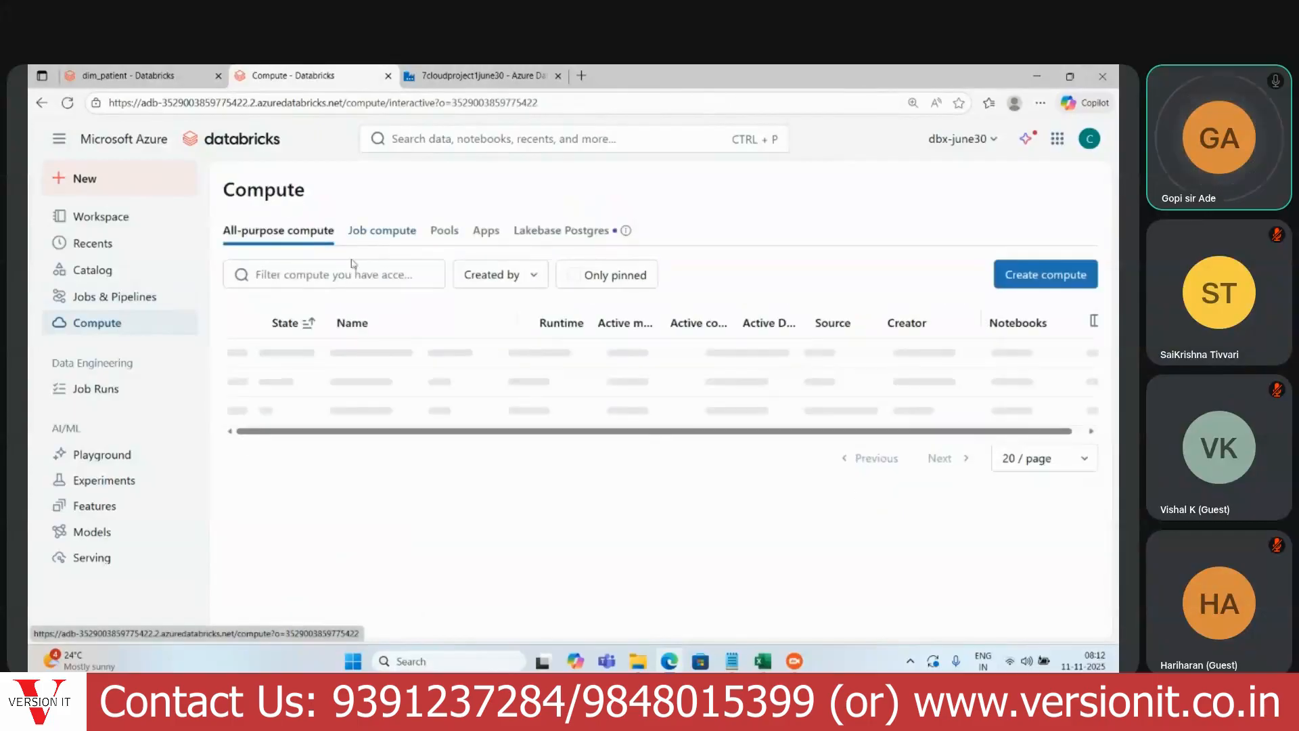
{"action": "left_click", "coordinate": [357, 372]}
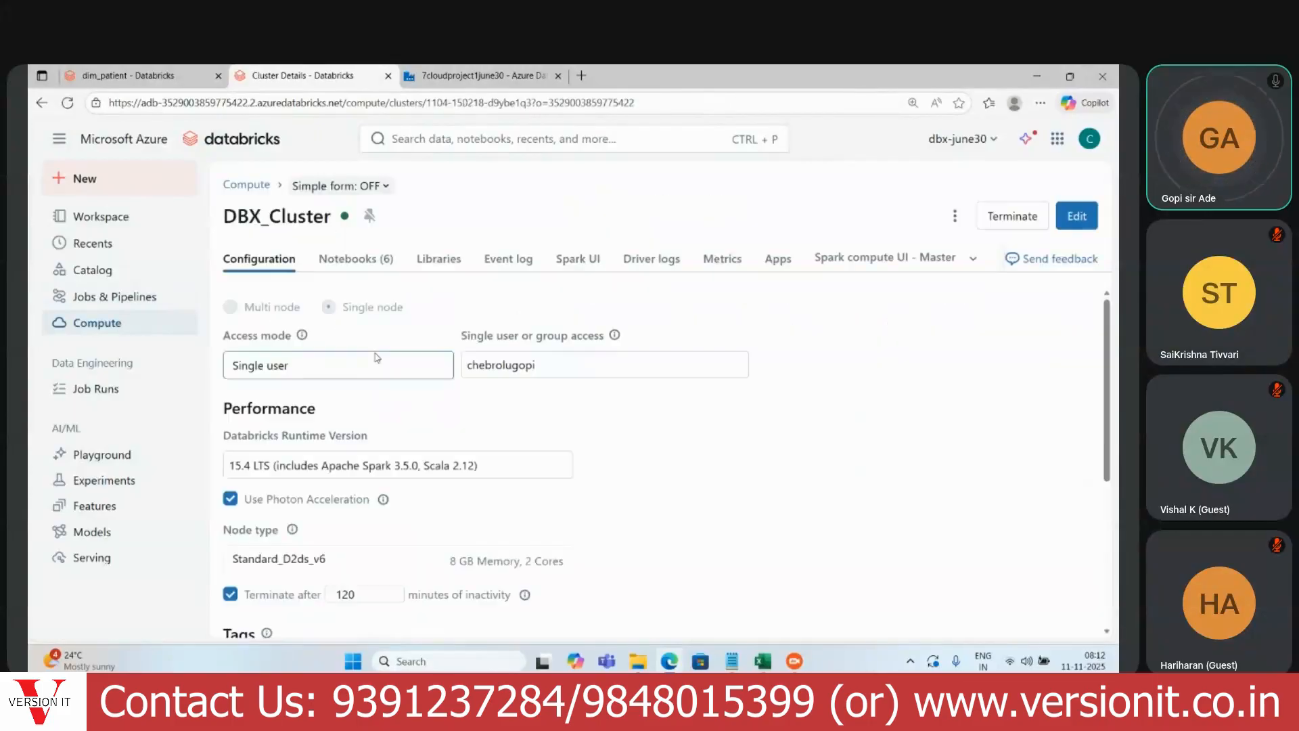
{"action": "left_click_drag", "start_coordinate": [426, 102], "coordinate": [521, 105]}
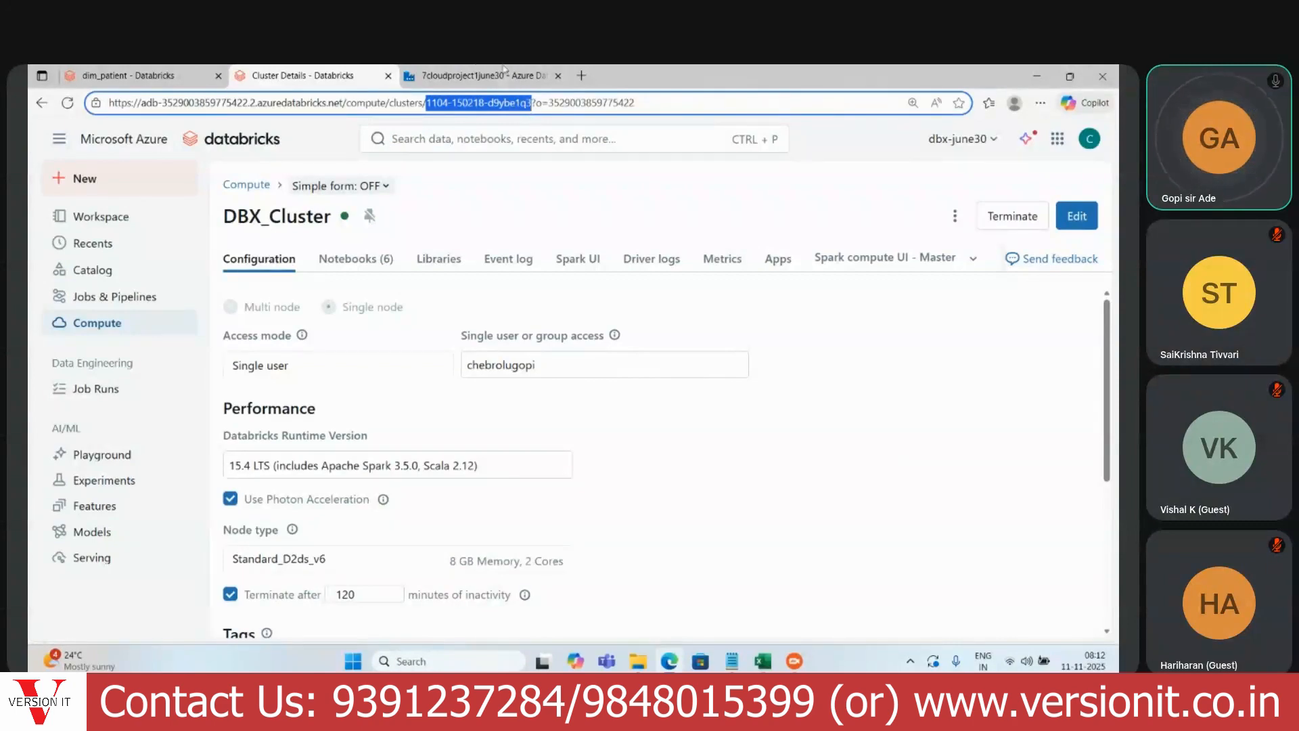
Step: Return to Data Factory and choose DBX_Cluster as the linked service's existing cluster using the copied cluster ID
{"action": "left_click", "coordinate": [504, 72]}
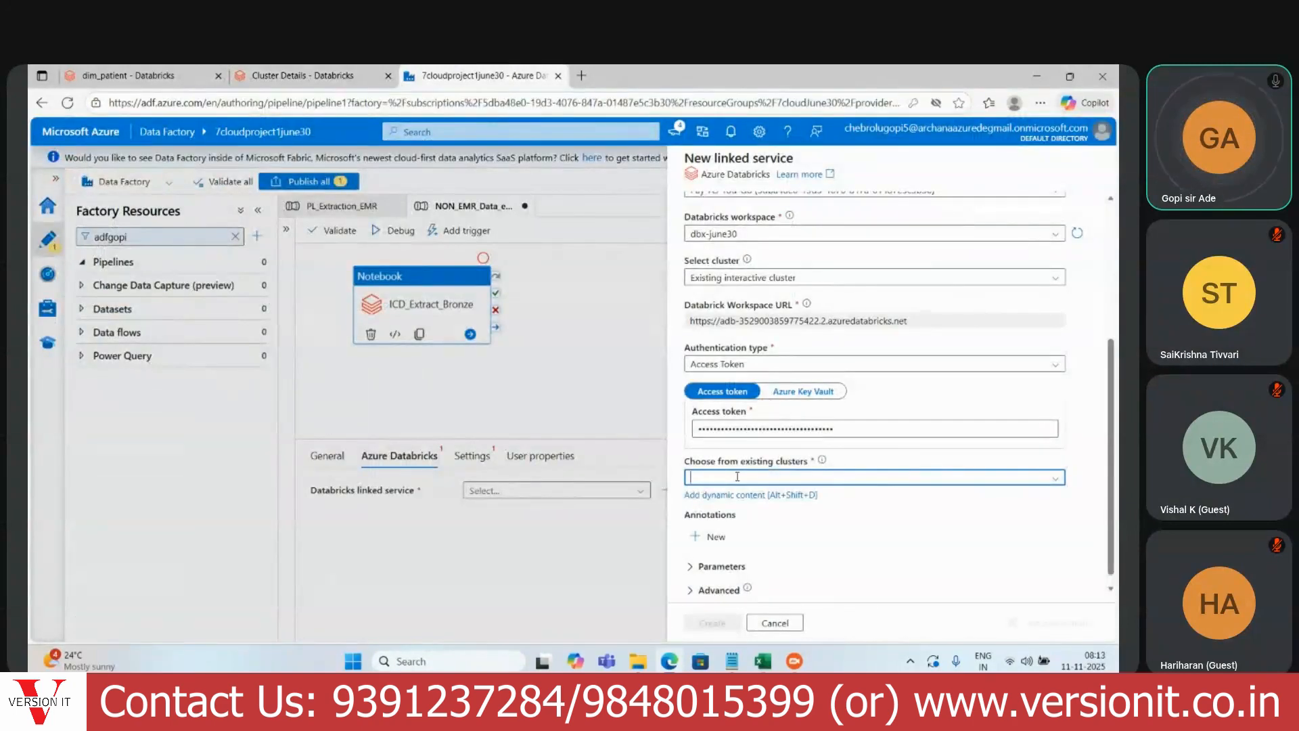
{"action": "key", "text": "ctrl+v"}
{"action": "left_click", "coordinate": [867, 502]}
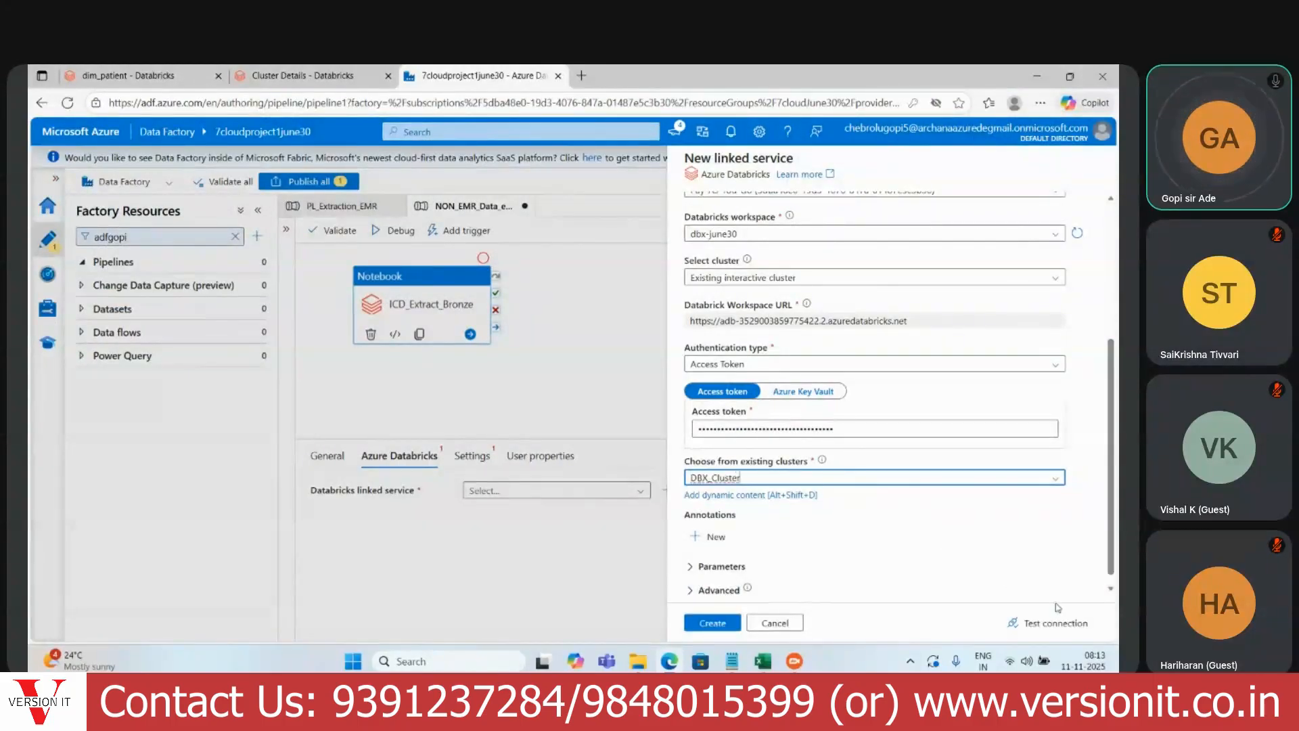
Step: Test the Databricks linked service's connection and create the service, dismissing the browser's offer to update the saved password
{"action": "left_click", "coordinate": [1064, 626]}
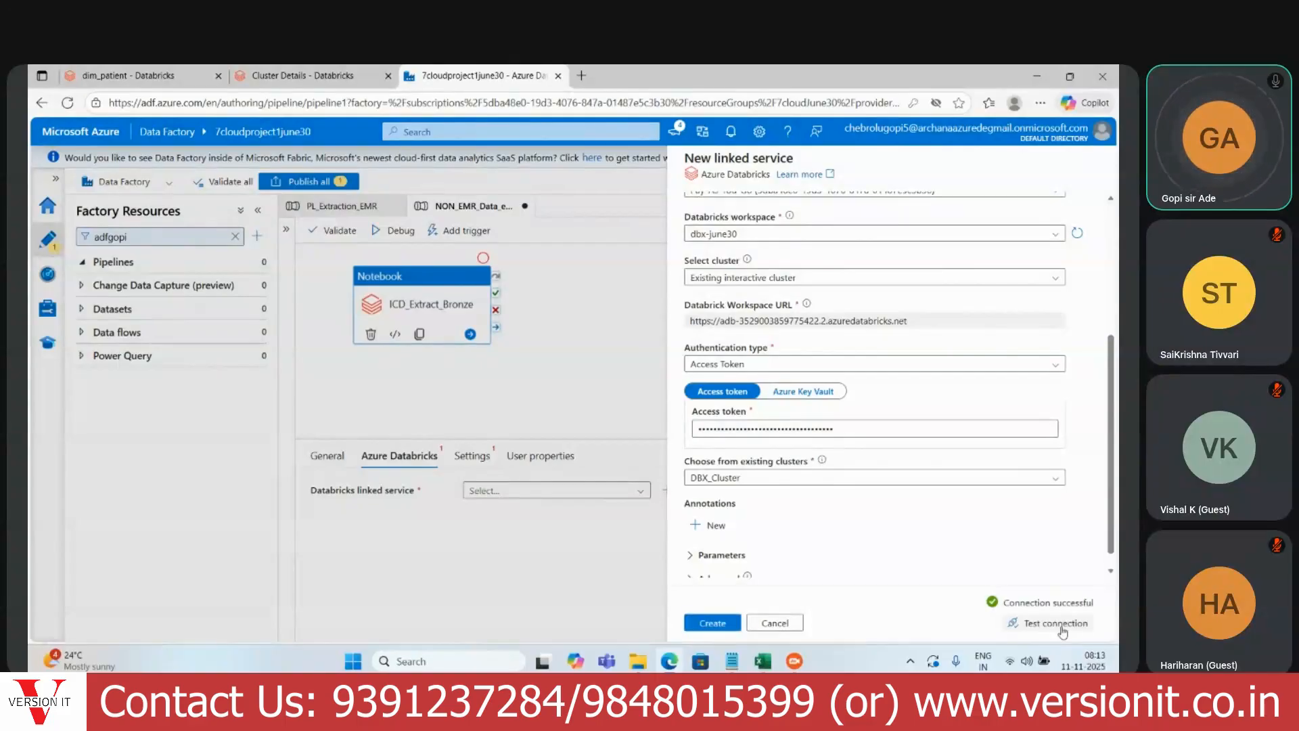
{"action": "left_click", "coordinate": [711, 624]}
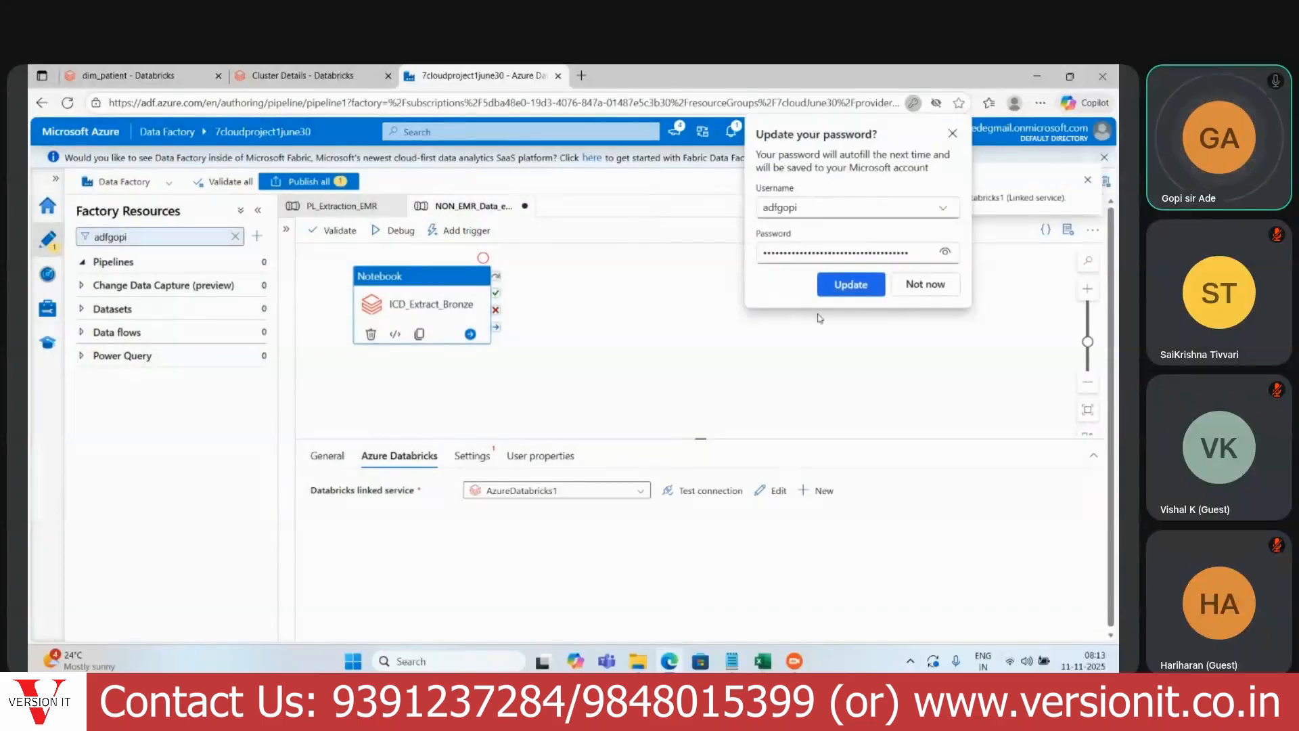
{"action": "left_click", "coordinate": [952, 133]}
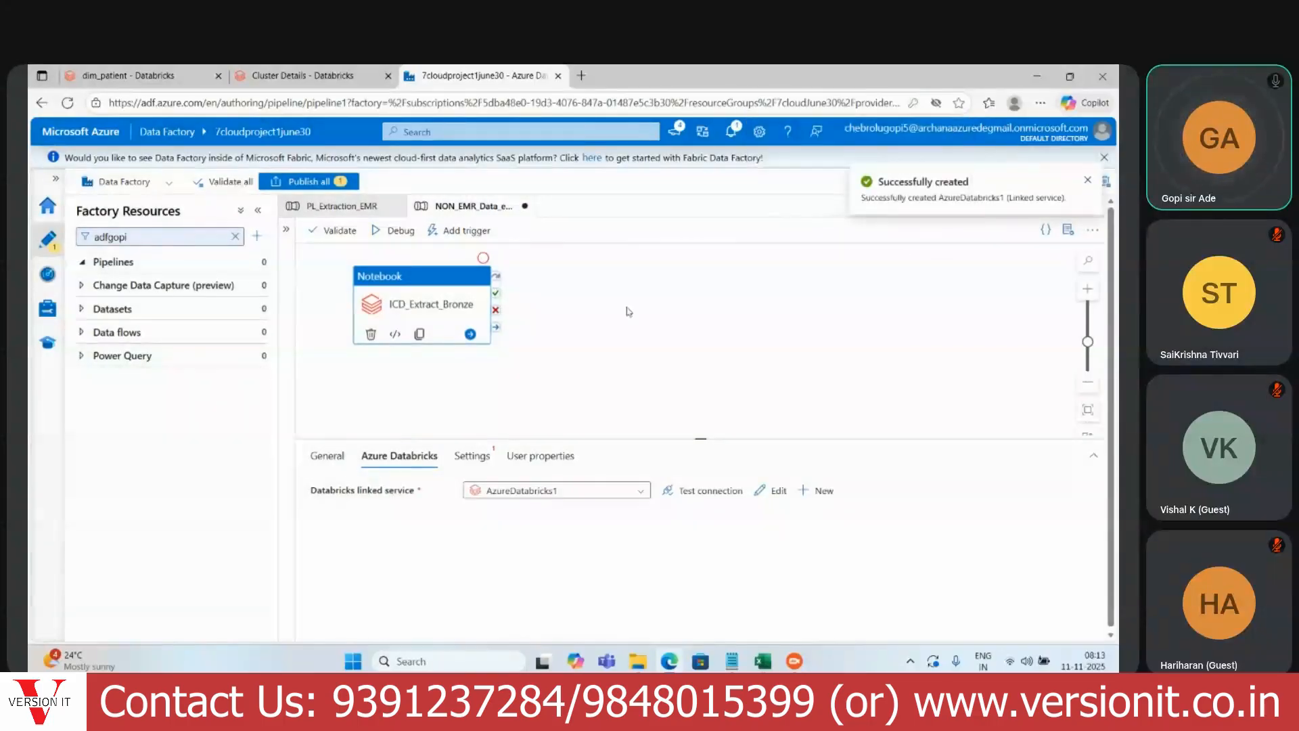
Step: Enlarge the pipeline canvas and clear the name filter on the factory resources
{"action": "left_click_drag", "start_coordinate": [451, 310], "coordinate": [450, 303]}
{"action": "left_click_drag", "start_coordinate": [701, 440], "coordinate": [672, 599]}
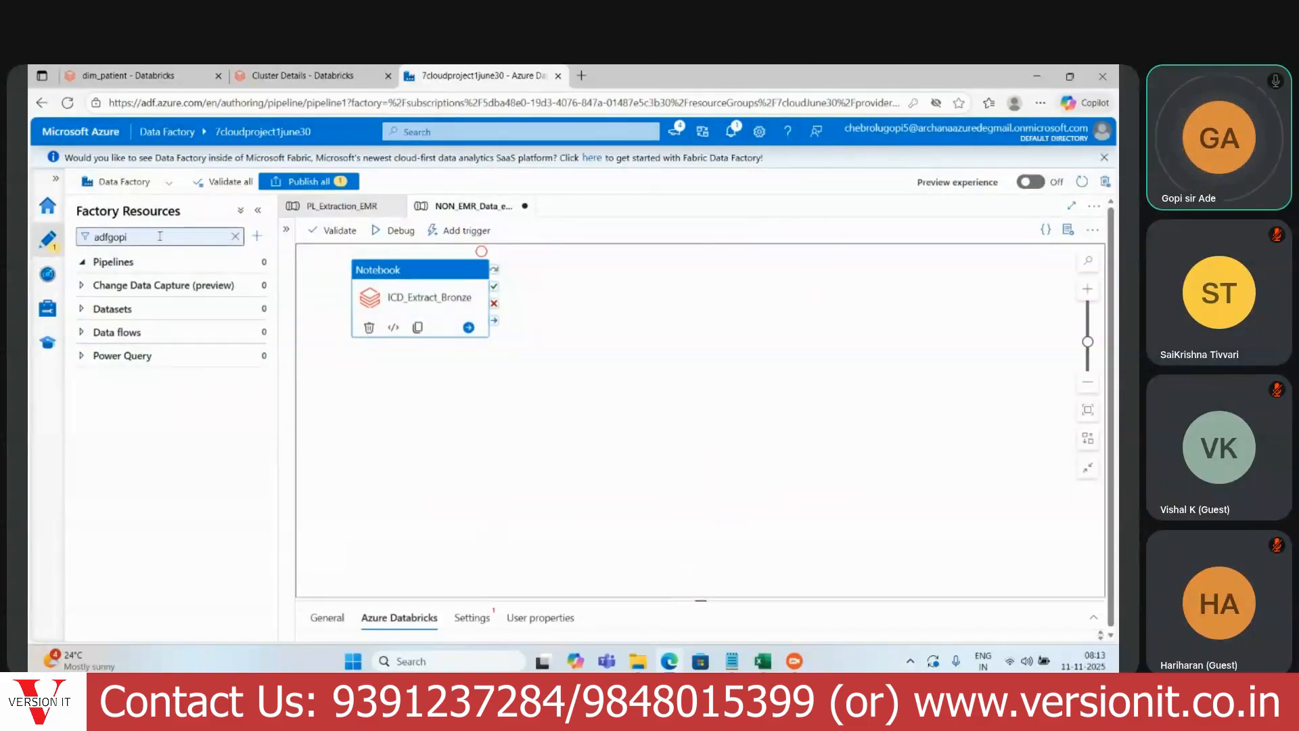
{"action": "left_click", "coordinate": [234, 237]}
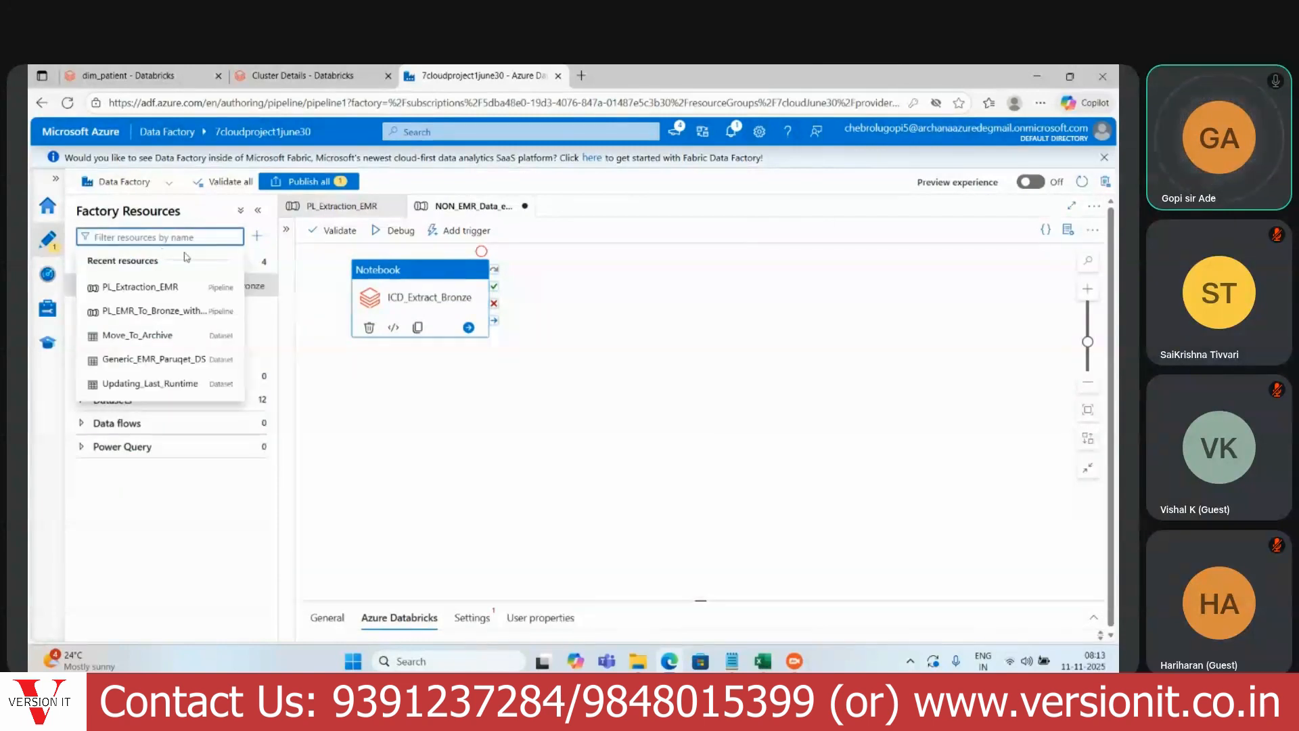
{"action": "left_click", "coordinate": [479, 415]}
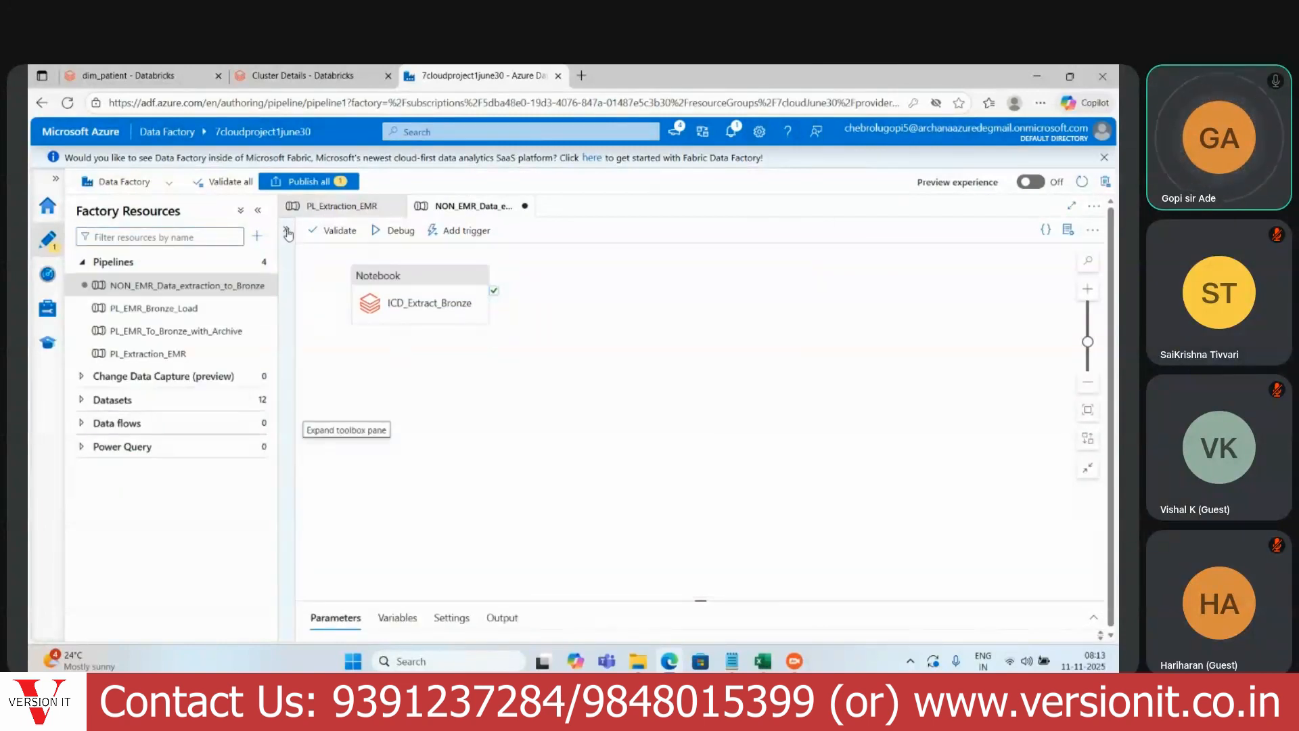
Step: Add three more Databricks Notebook activities to the pipeline canvas and move the first new one closer to ICD_Extract_Bronze
{"action": "left_click", "coordinate": [285, 416]}
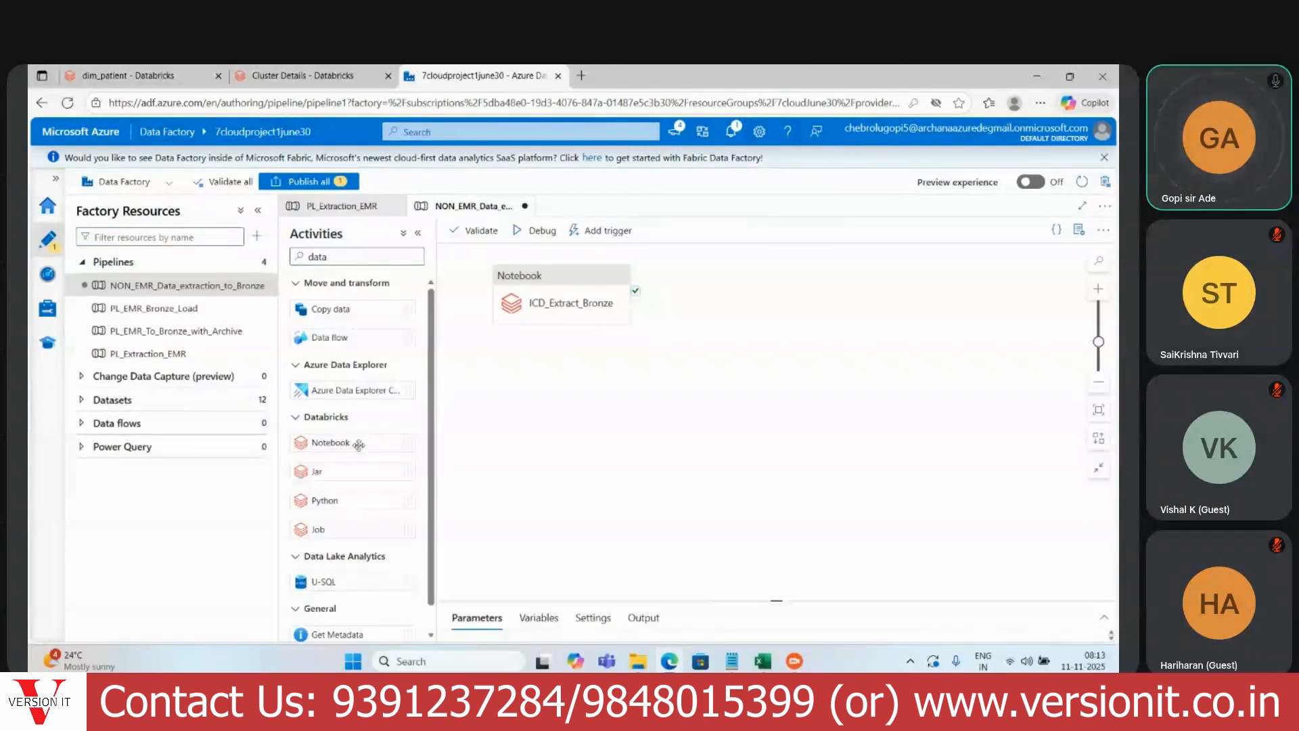
{"action": "left_click_drag", "start_coordinate": [359, 444], "coordinate": [589, 364]}
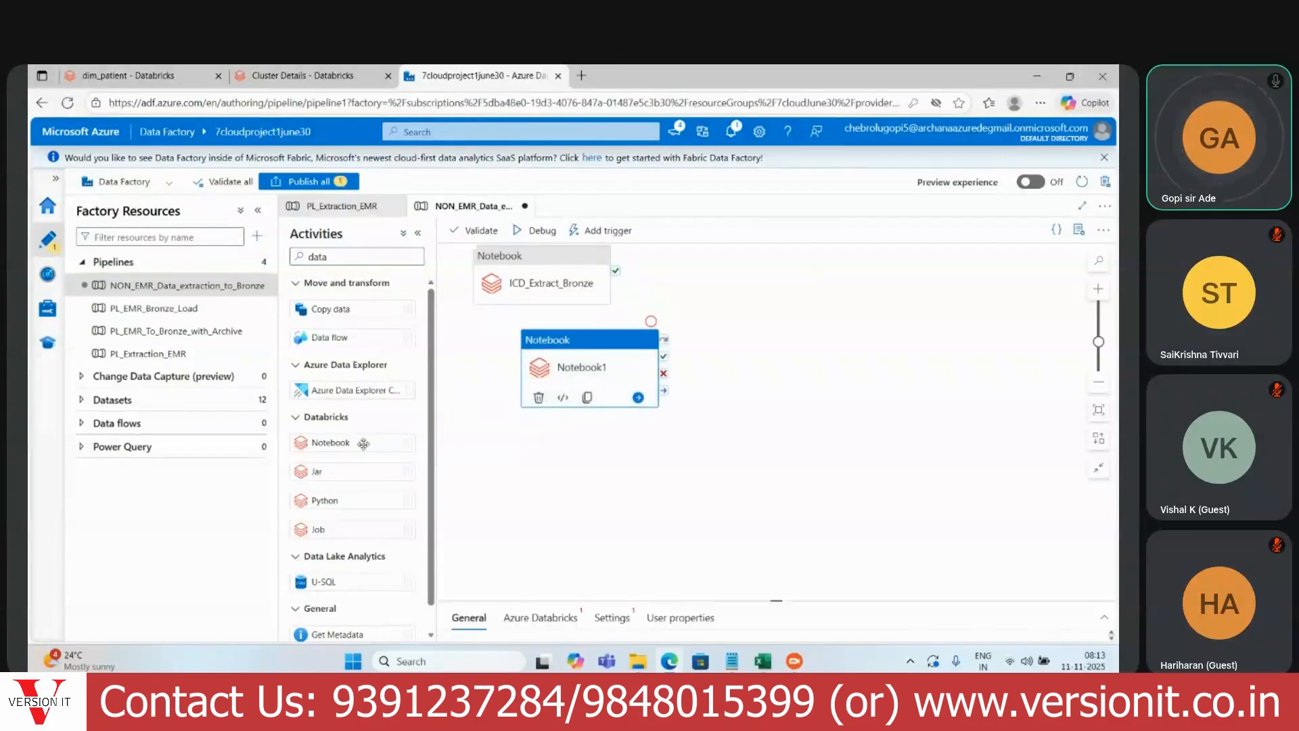
{"action": "left_click_drag", "start_coordinate": [361, 443], "coordinate": [594, 474]}
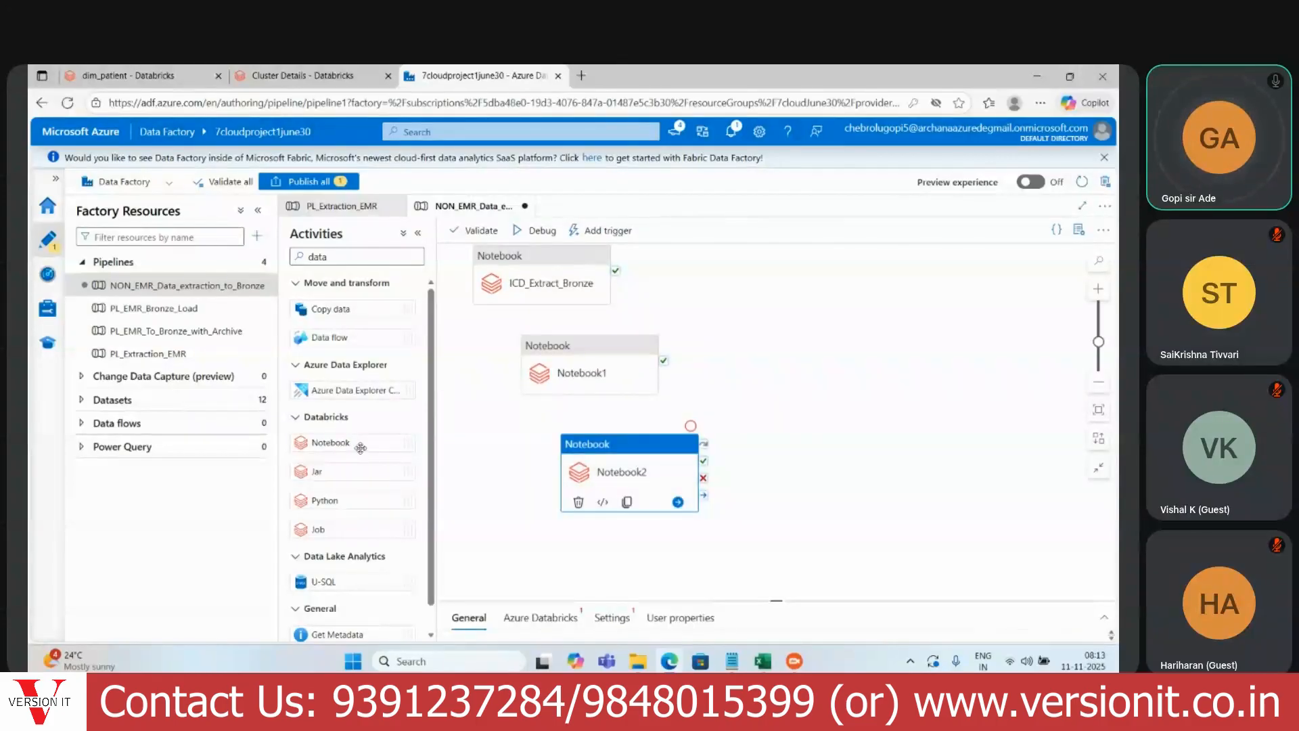
{"action": "left_click_drag", "start_coordinate": [360, 444], "coordinate": [865, 482]}
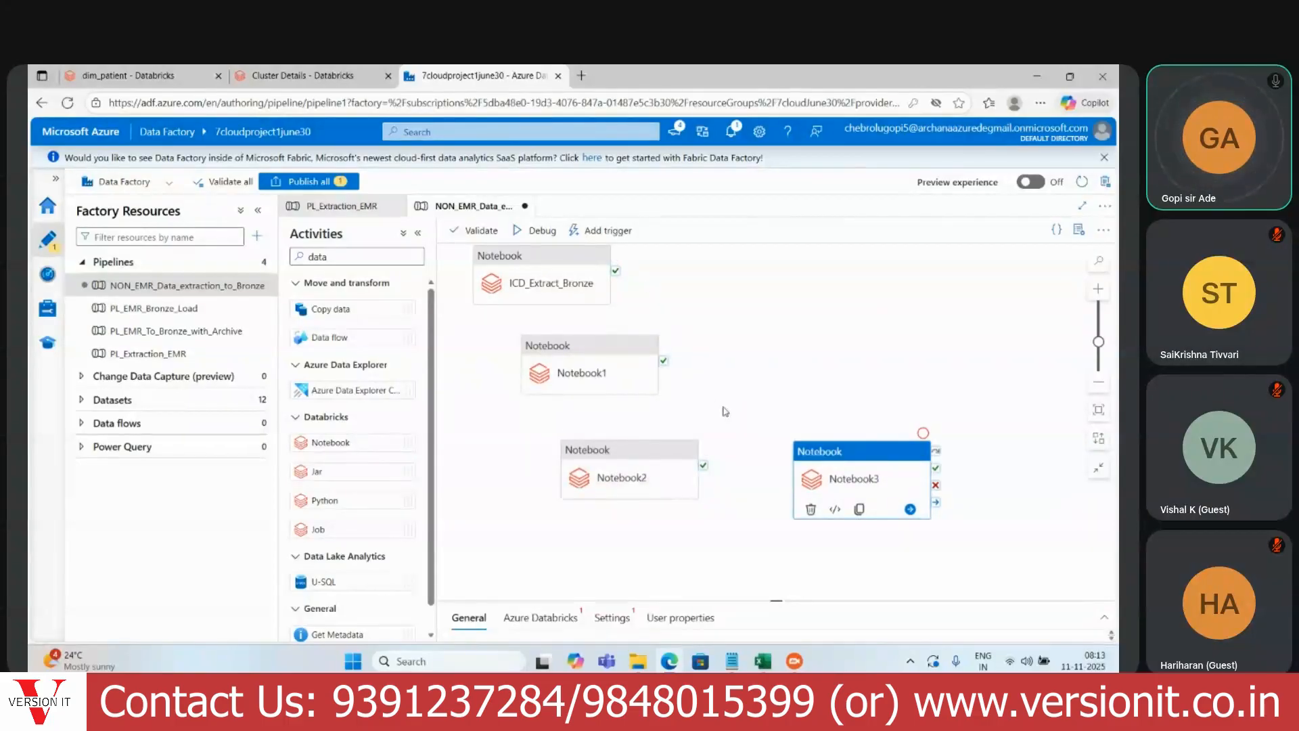
{"action": "left_click_drag", "start_coordinate": [583, 364], "coordinate": [548, 344]}
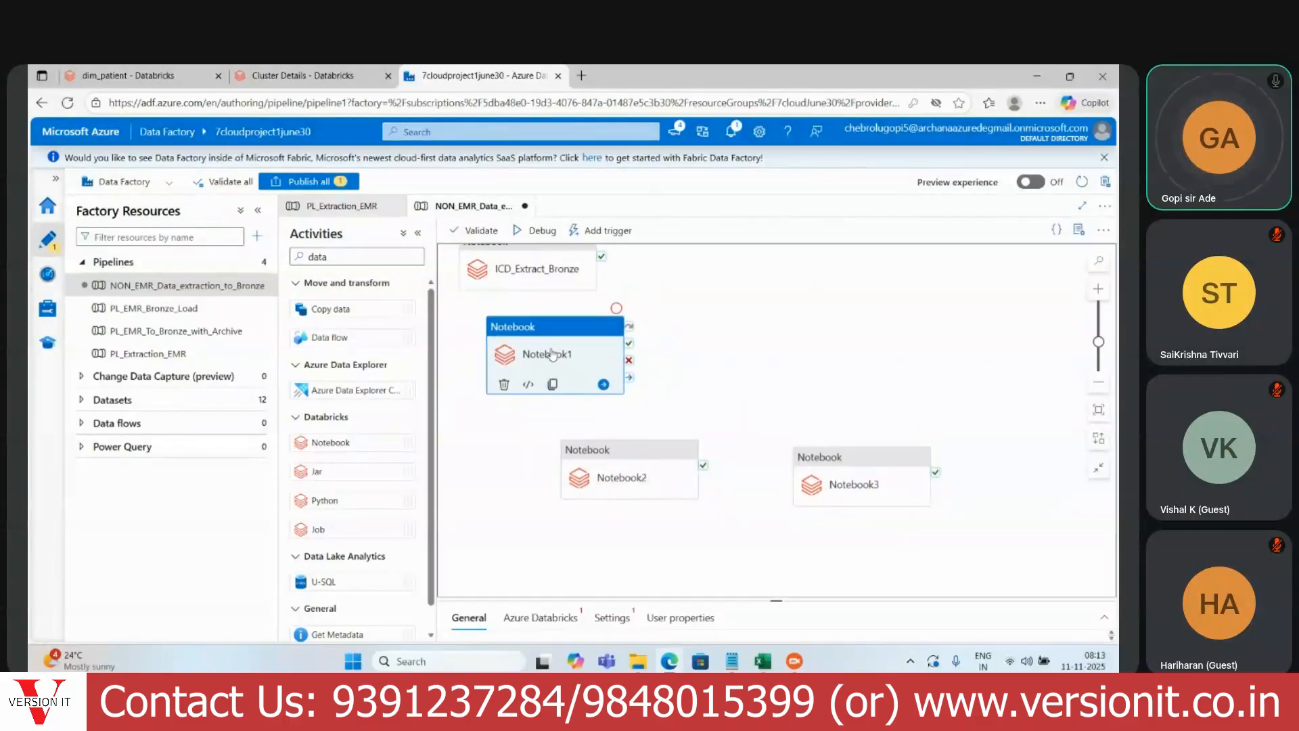
Step: Check the API extracts notebooks in Databricks, return to Data Factory, and rename the Notebook1 activity as NPI
{"action": "left_click", "coordinate": [305, 76]}
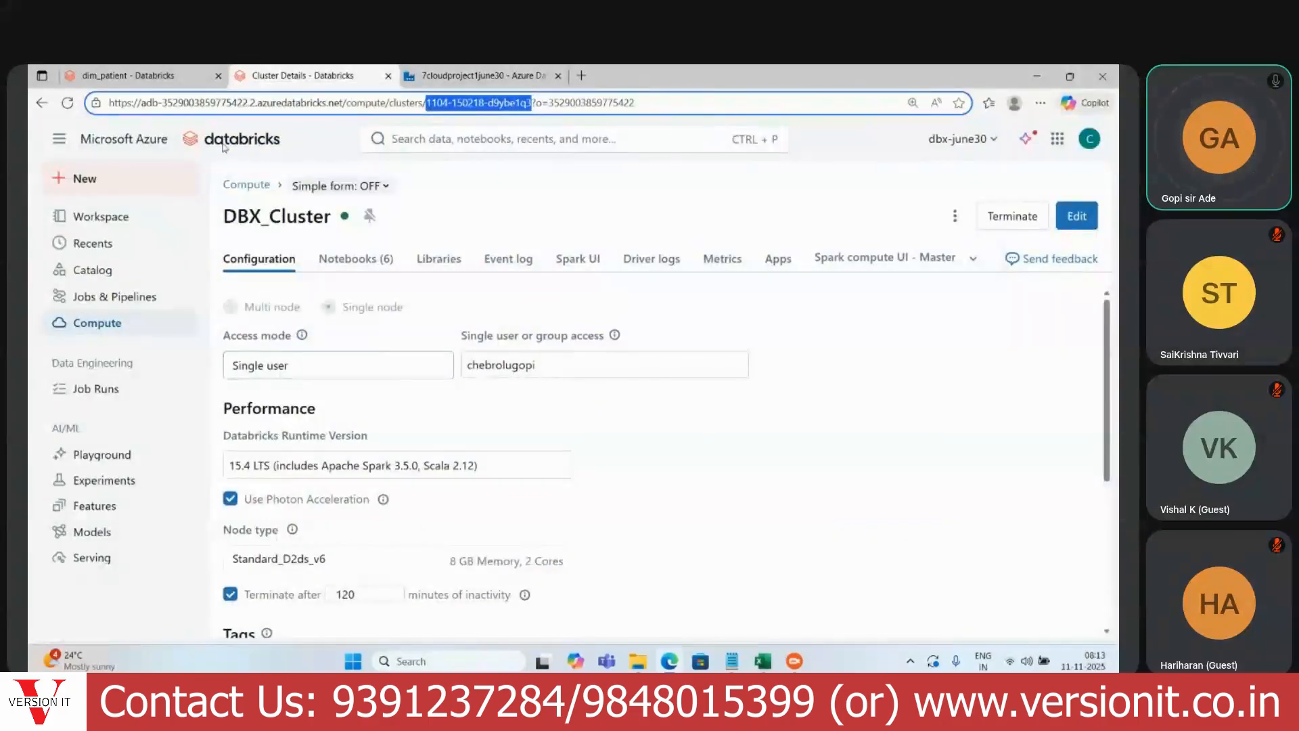
{"action": "left_click", "coordinate": [136, 76]}
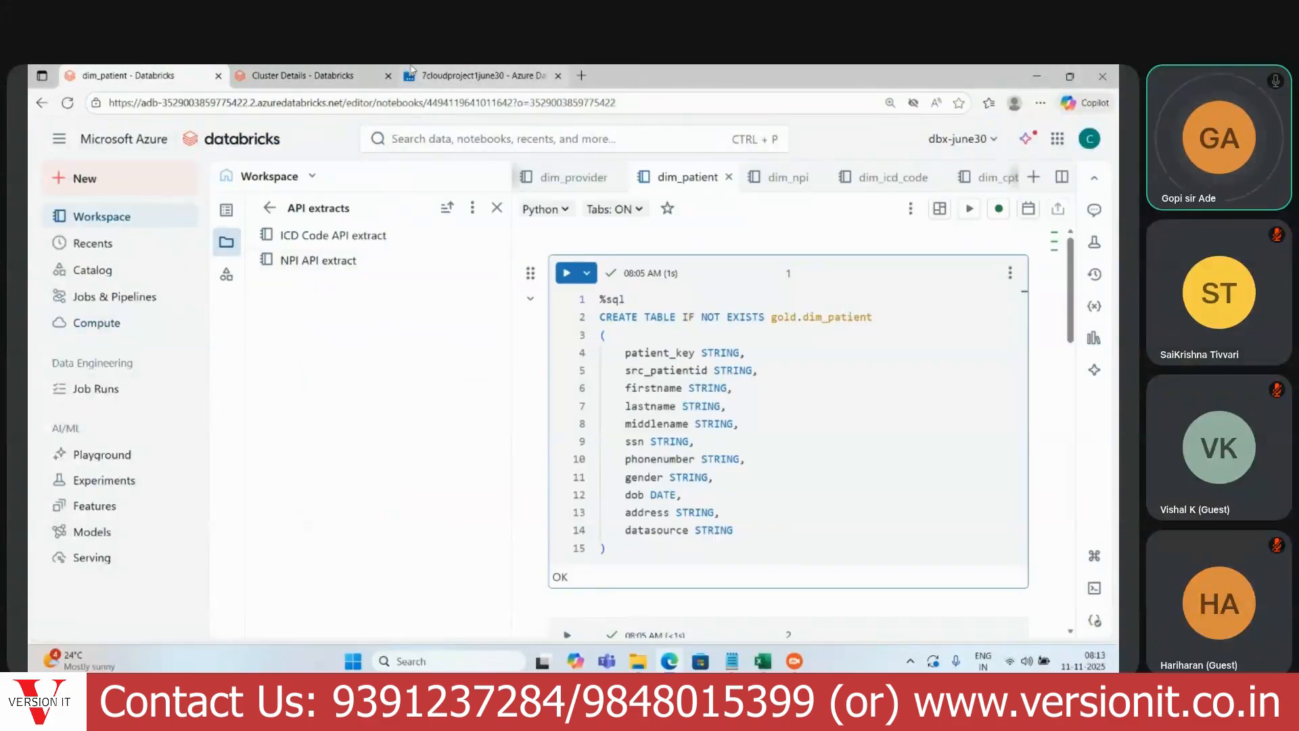
{"action": "left_click", "coordinate": [482, 75]}
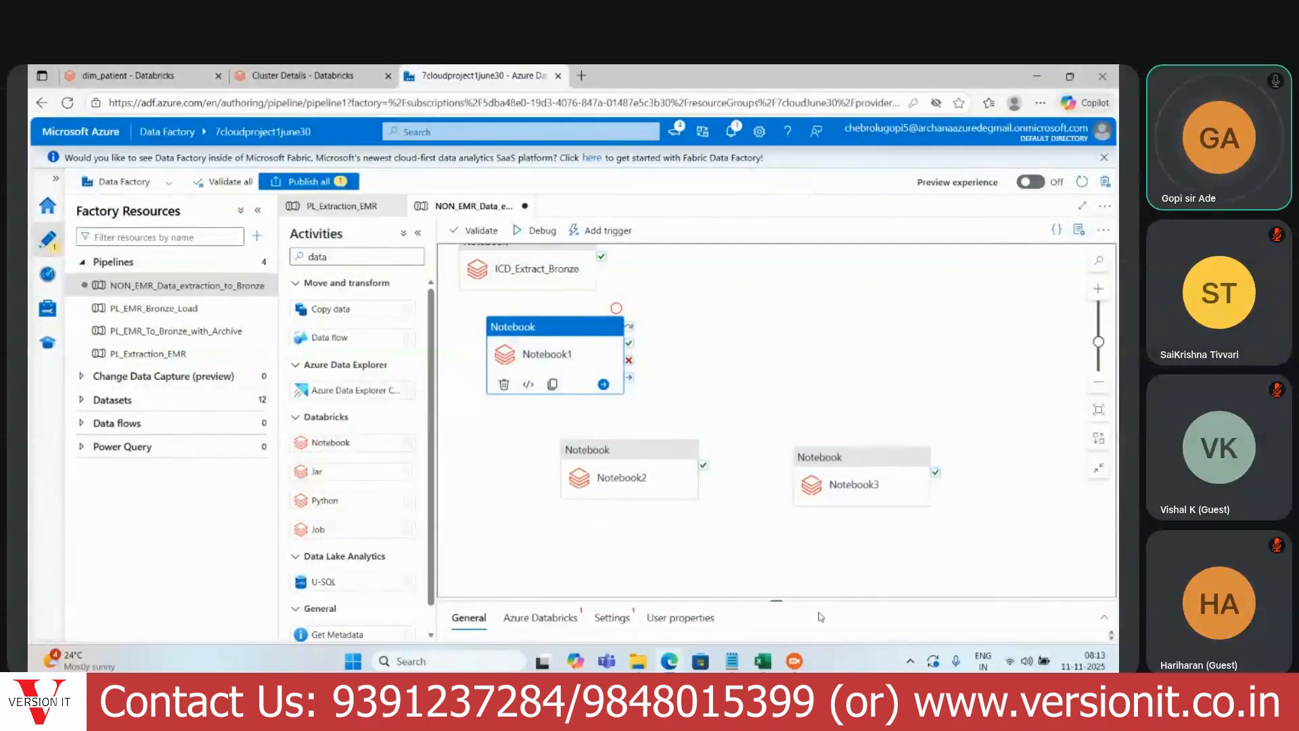
{"action": "left_click_drag", "start_coordinate": [776, 600], "coordinate": [776, 365]}
{"action": "double_click", "coordinate": [666, 412]}
{"action": "type", "text": "N"}
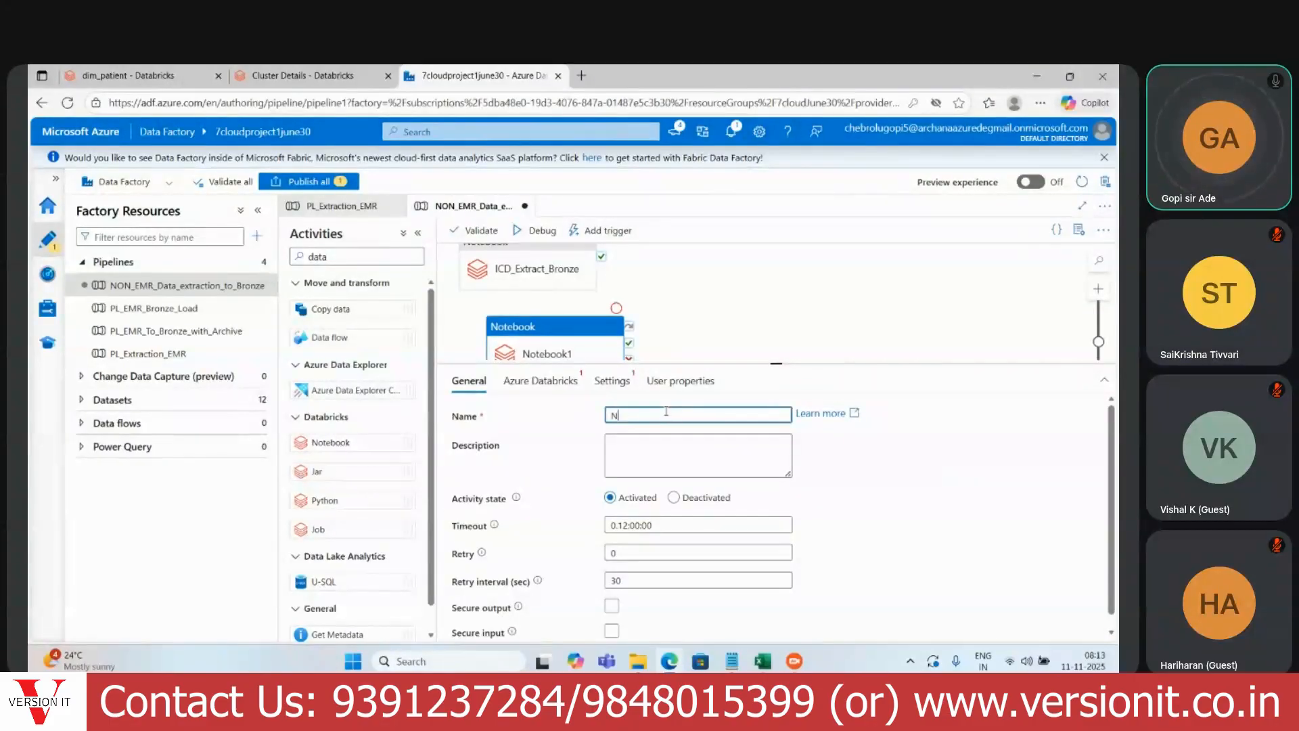
{"action": "type", "text": "PI"}
Step: Assign the AzureDatabricks1 linked service to the NPI activity
{"action": "left_click", "coordinate": [540, 381]}
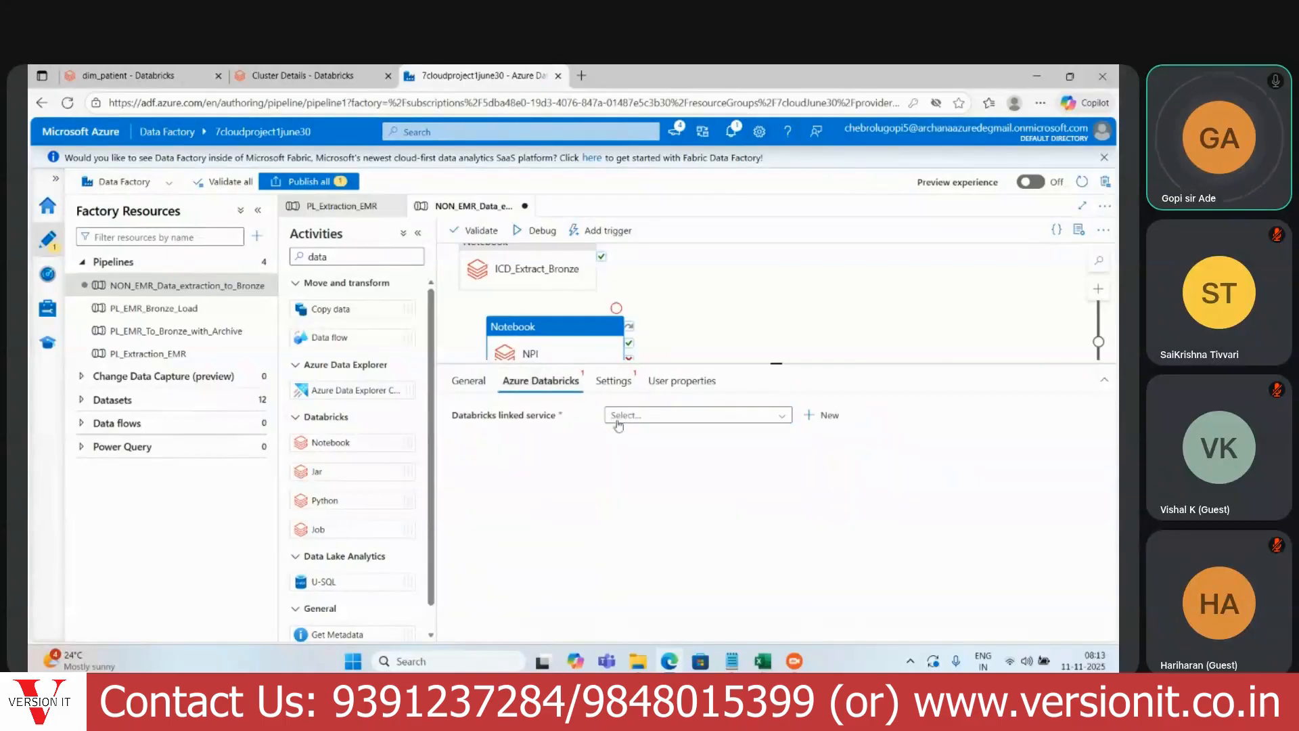
{"action": "left_click", "coordinate": [649, 425]}
{"action": "left_click", "coordinate": [656, 459]}
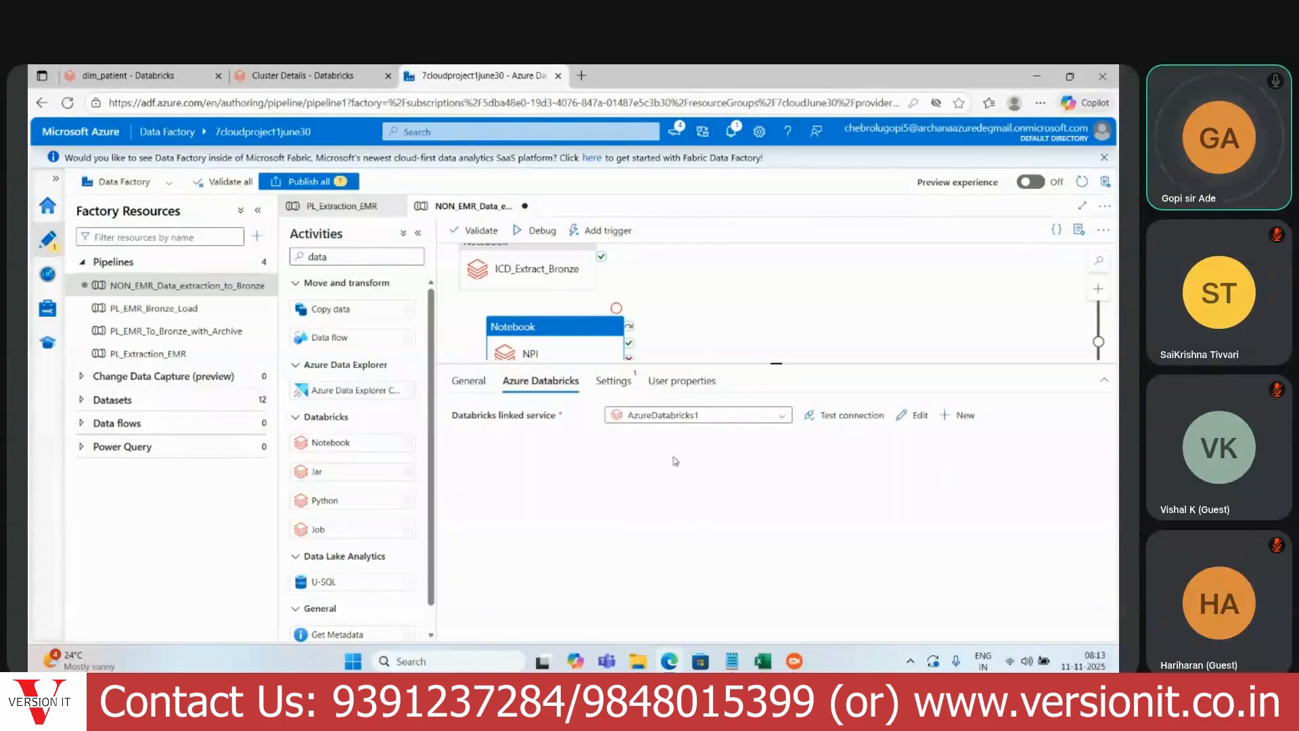
Step: Reposition the ICD_Extract_Bronze activity on the canvas and review its general properties and Databricks linked service
{"action": "left_click", "coordinate": [546, 279]}
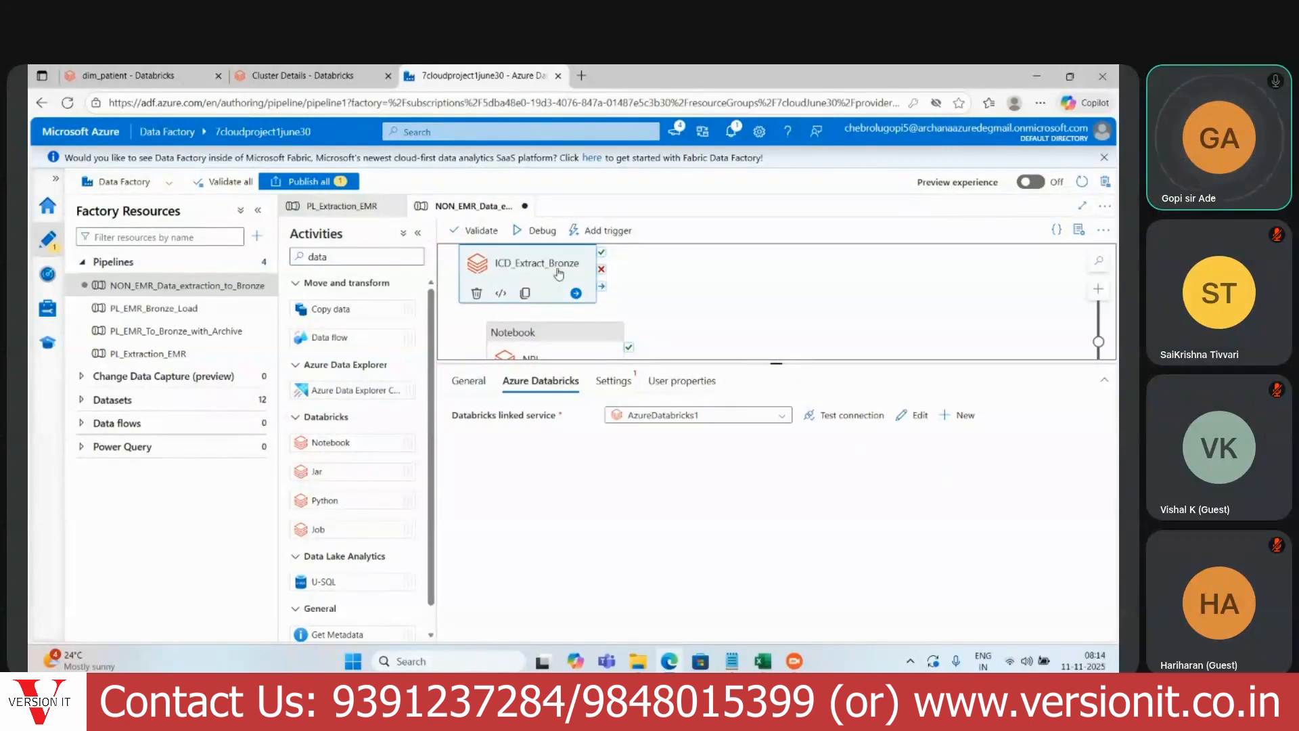
{"action": "left_click_drag", "start_coordinate": [559, 274], "coordinate": [633, 283]}
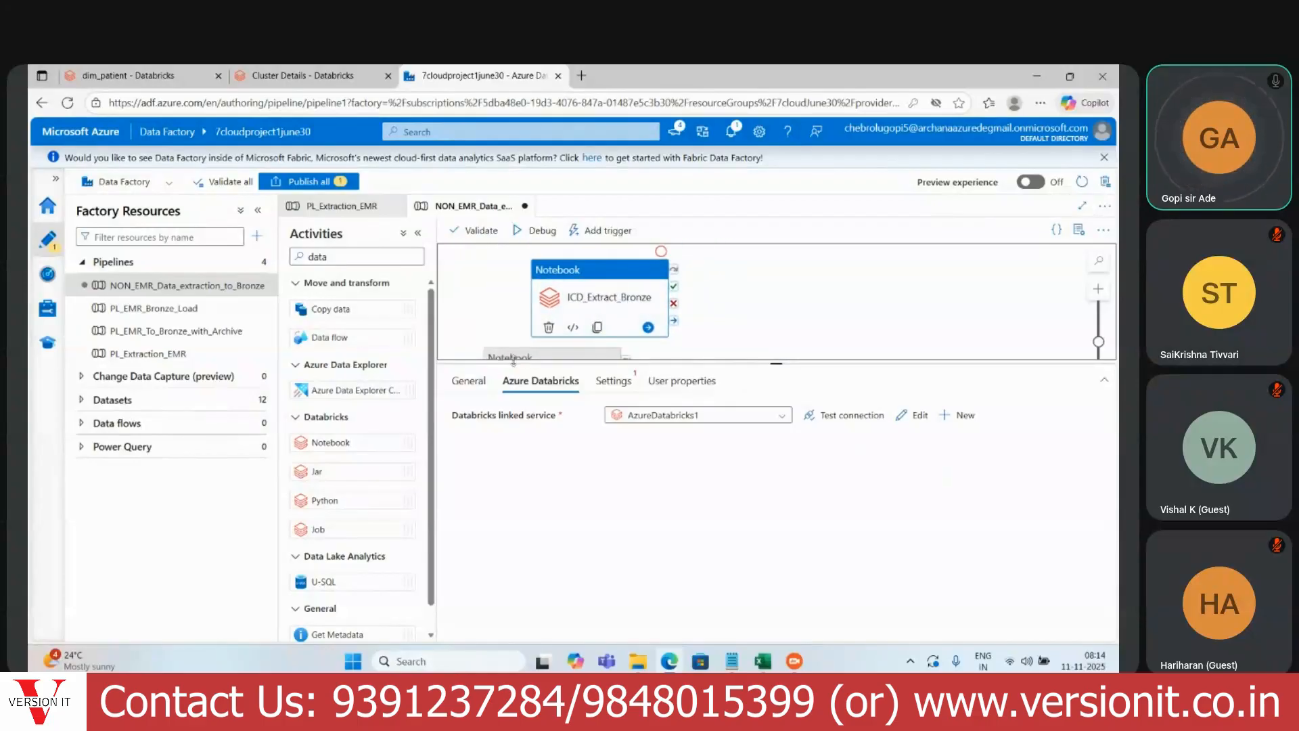
{"action": "left_click", "coordinate": [477, 381]}
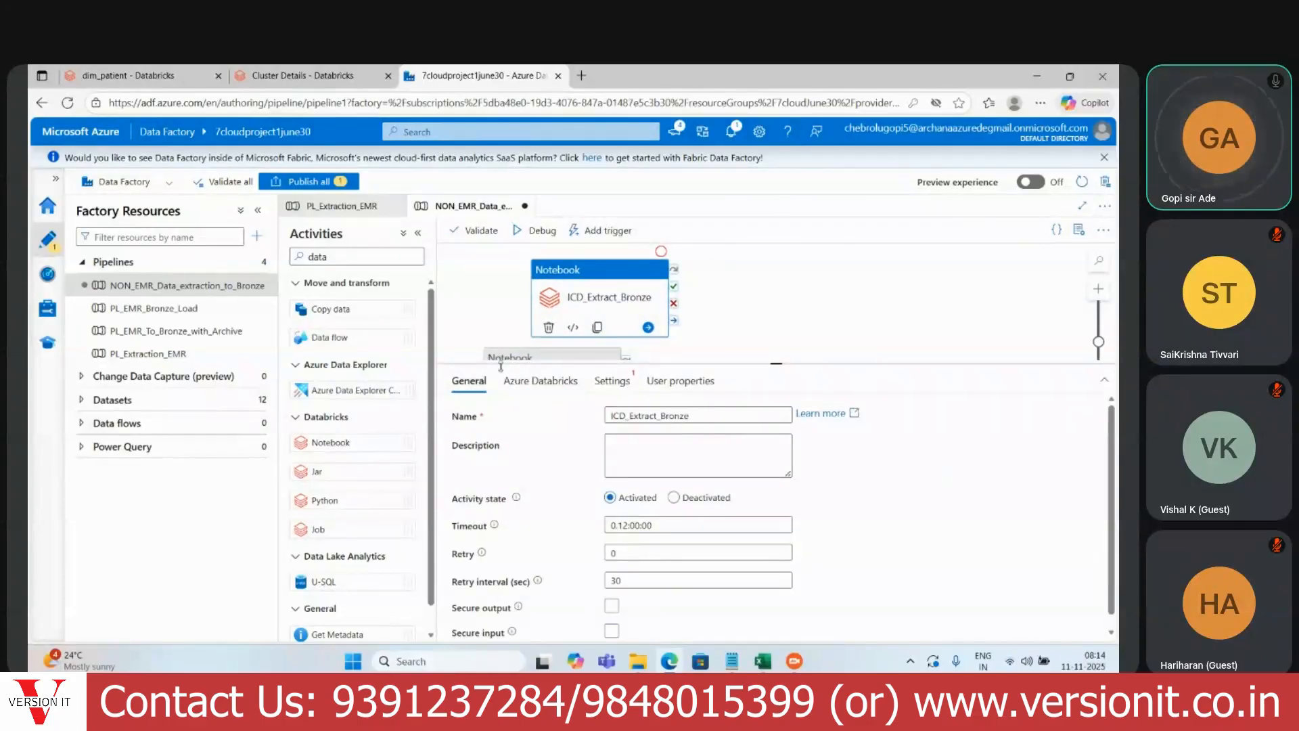
{"action": "left_click", "coordinate": [540, 381]}
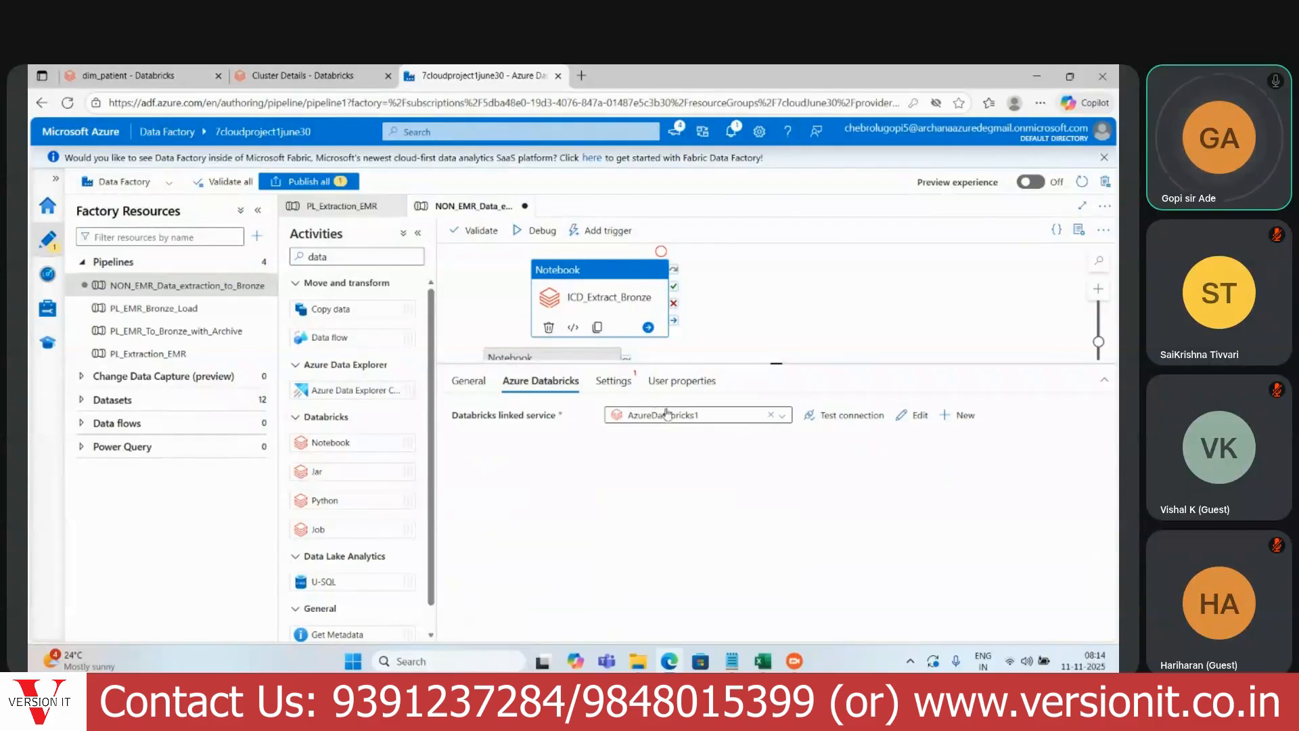
Step: Set the notebook path of ICD_Extract_Bronze to the ICD Code API extract notebook in the Bronze folder's API extracts subfolder
{"action": "left_click", "coordinate": [613, 381]}
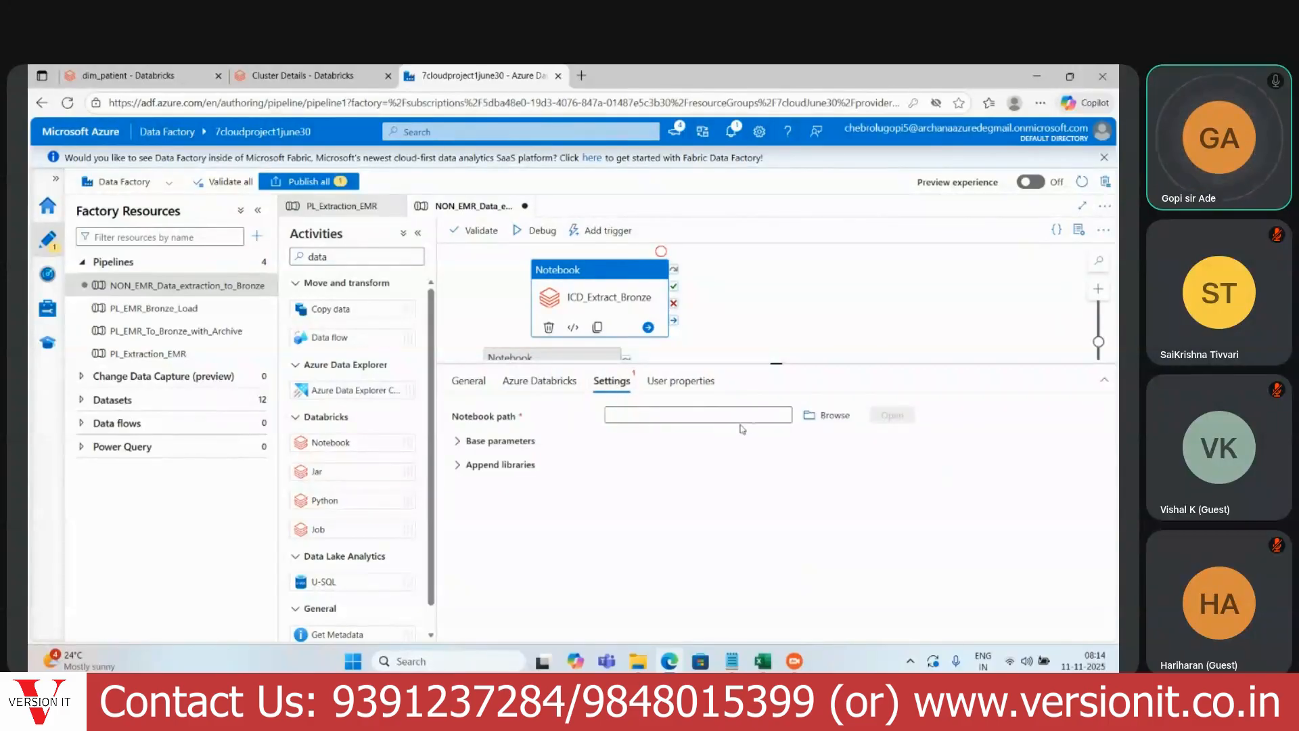
{"action": "left_click", "coordinate": [839, 419]}
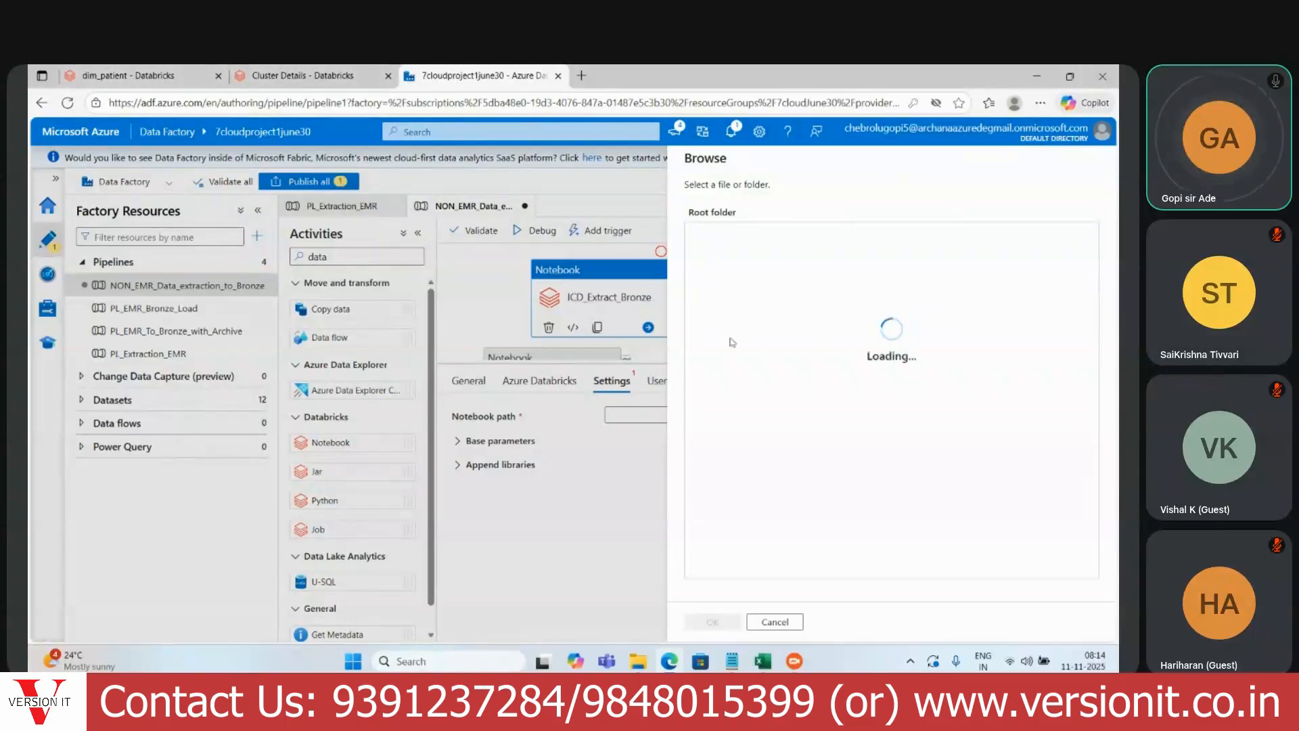
{"action": "left_click", "coordinate": [720, 284]}
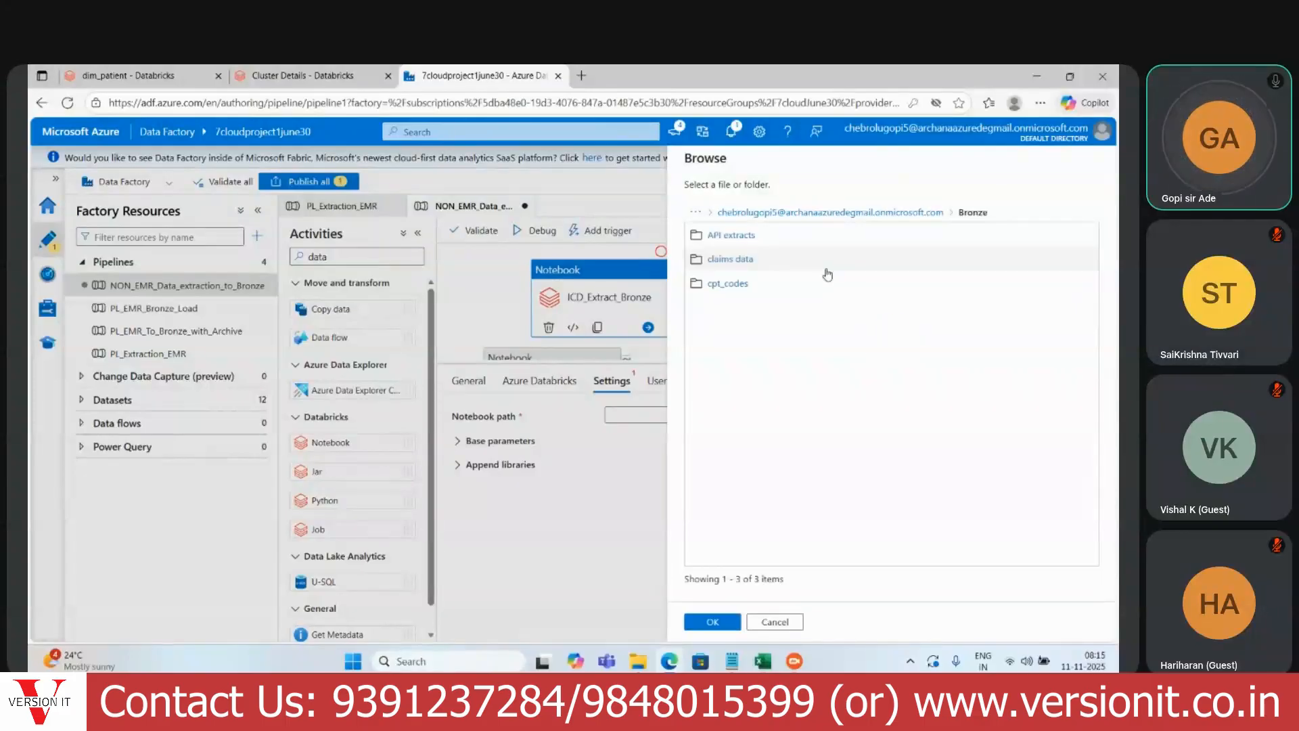
{"action": "left_click", "coordinate": [715, 238]}
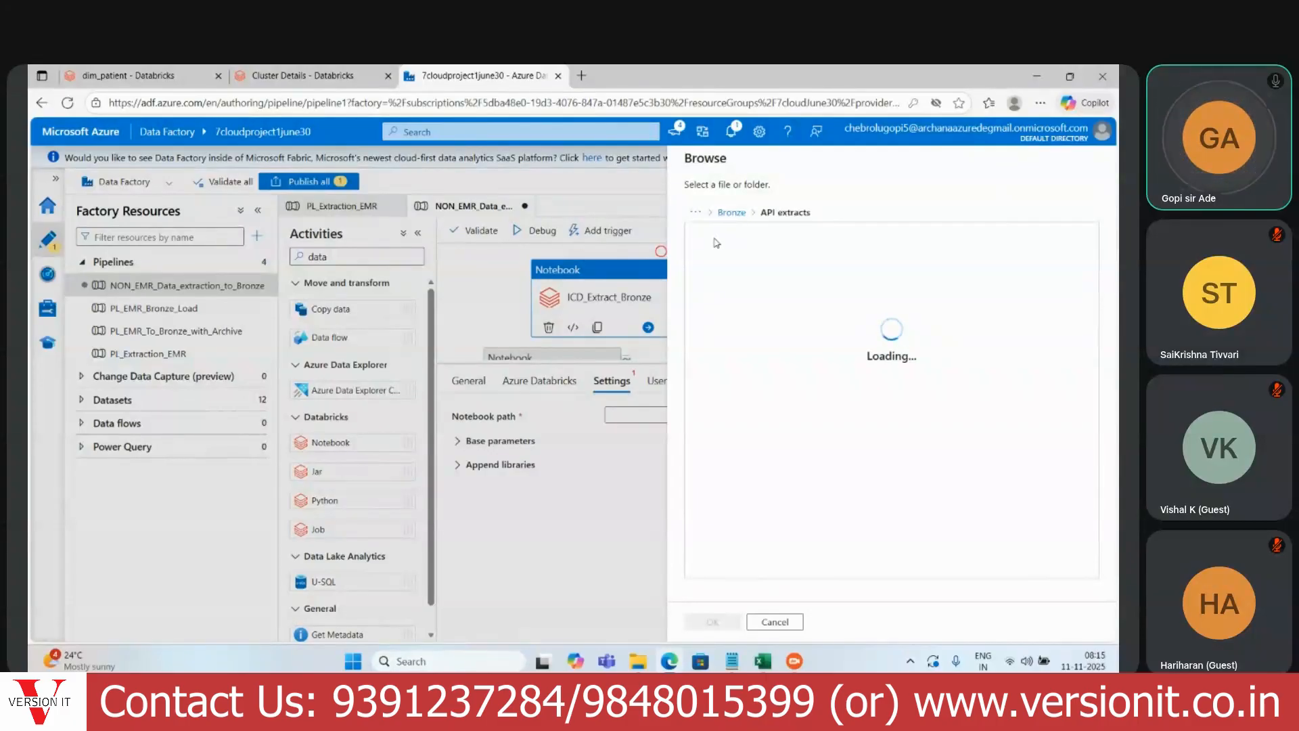
{"action": "left_click", "coordinate": [704, 241]}
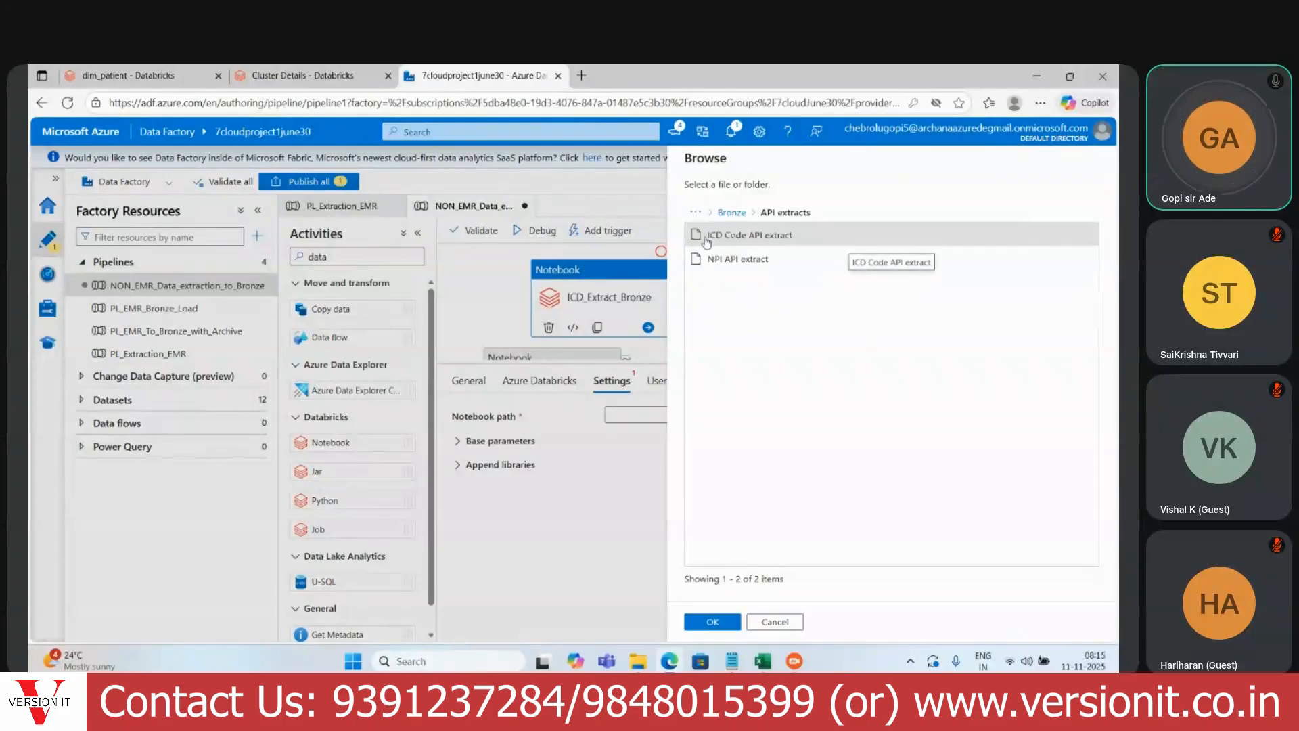
{"action": "left_click", "coordinate": [712, 622]}
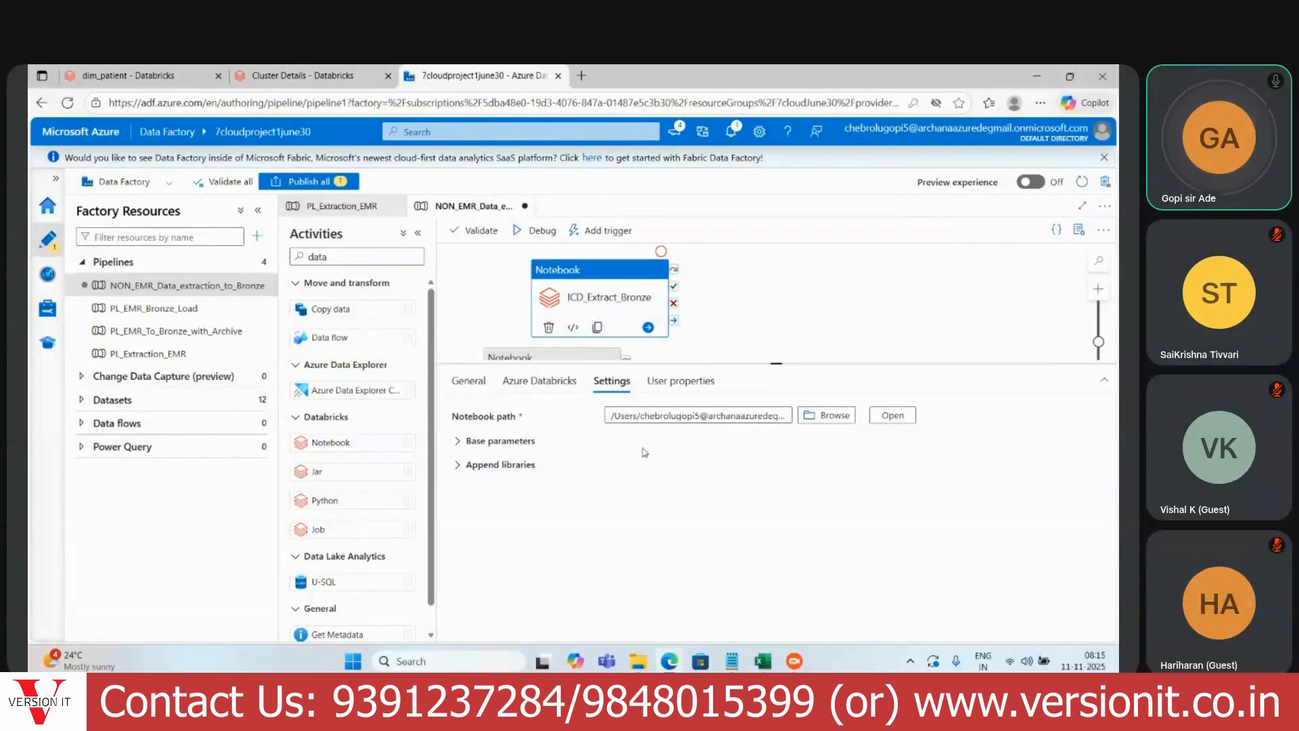
Step: Check the DBX_Cluster details in Databricks, return to Data Factory, and move the NPI activity beside ICD_Extract_Bronze
{"action": "left_click", "coordinate": [303, 75]}
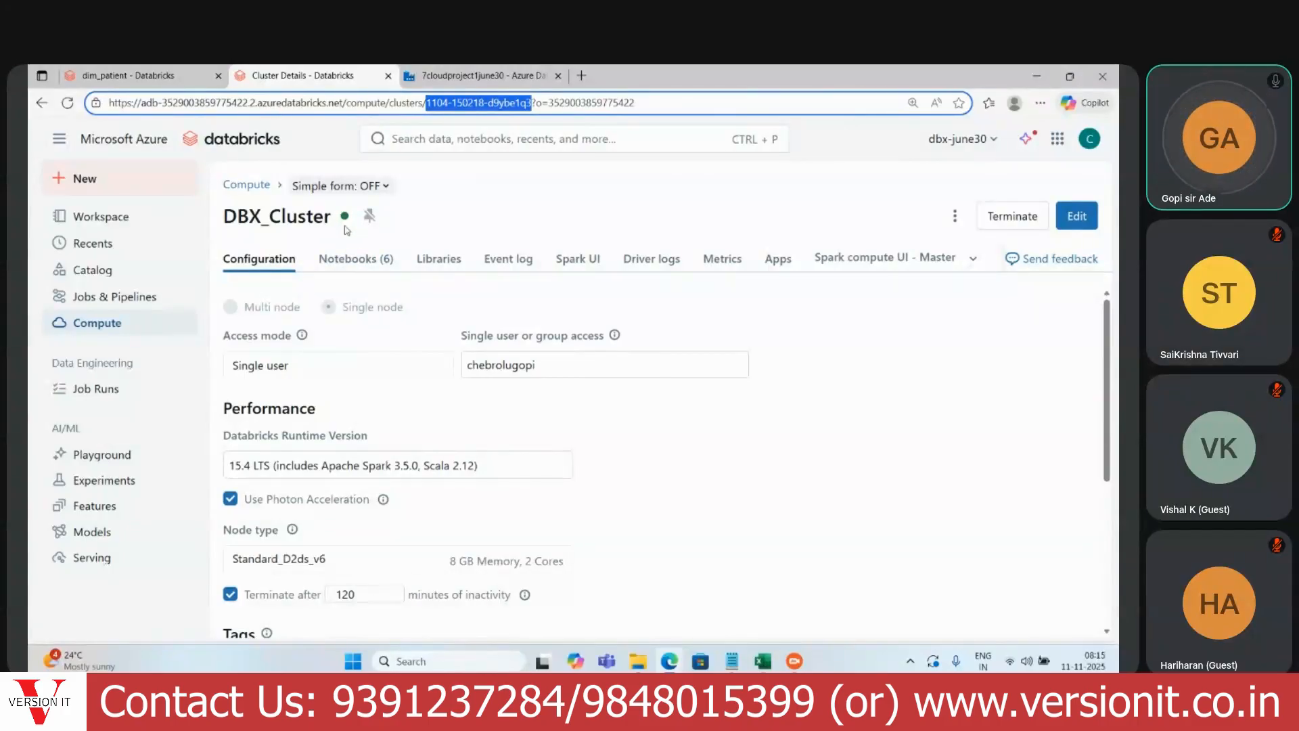
{"action": "left_click", "coordinate": [449, 72]}
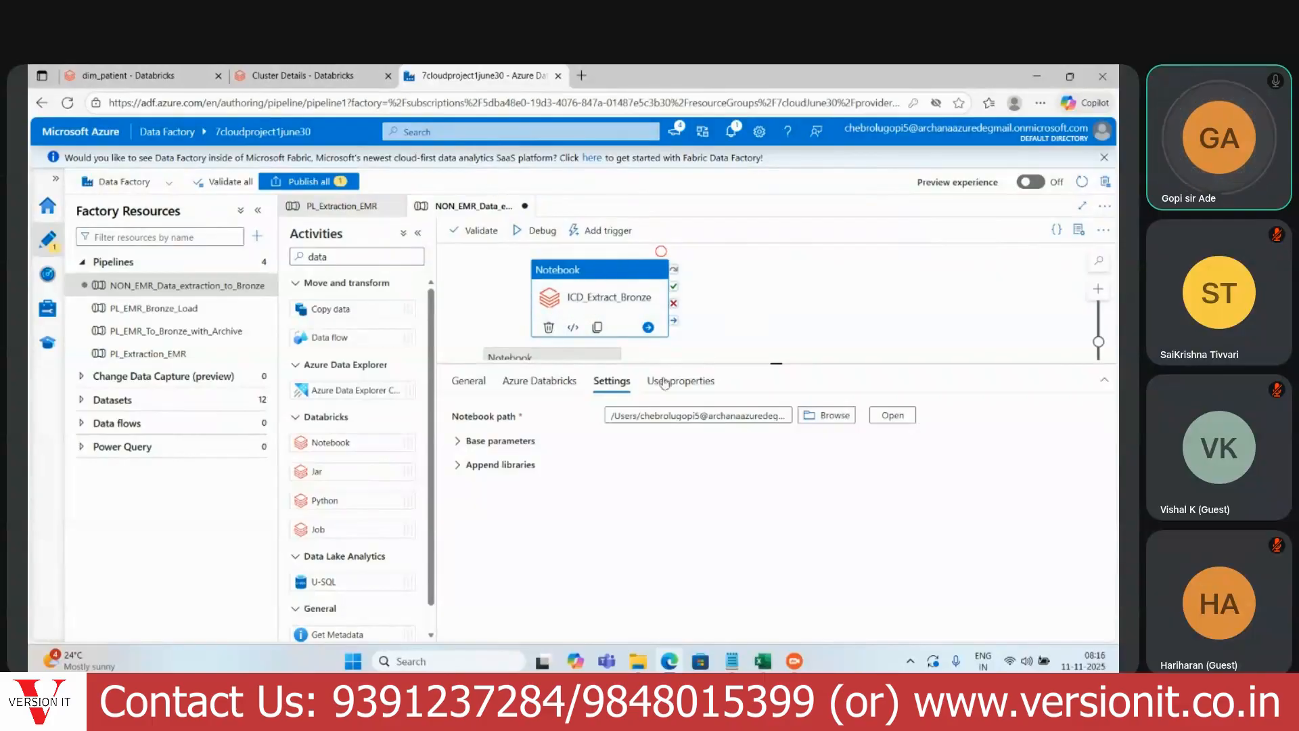
{"action": "left_click_drag", "start_coordinate": [566, 356], "coordinate": [802, 284]}
{"action": "left_click_drag", "start_coordinate": [681, 363], "coordinate": [682, 437]}
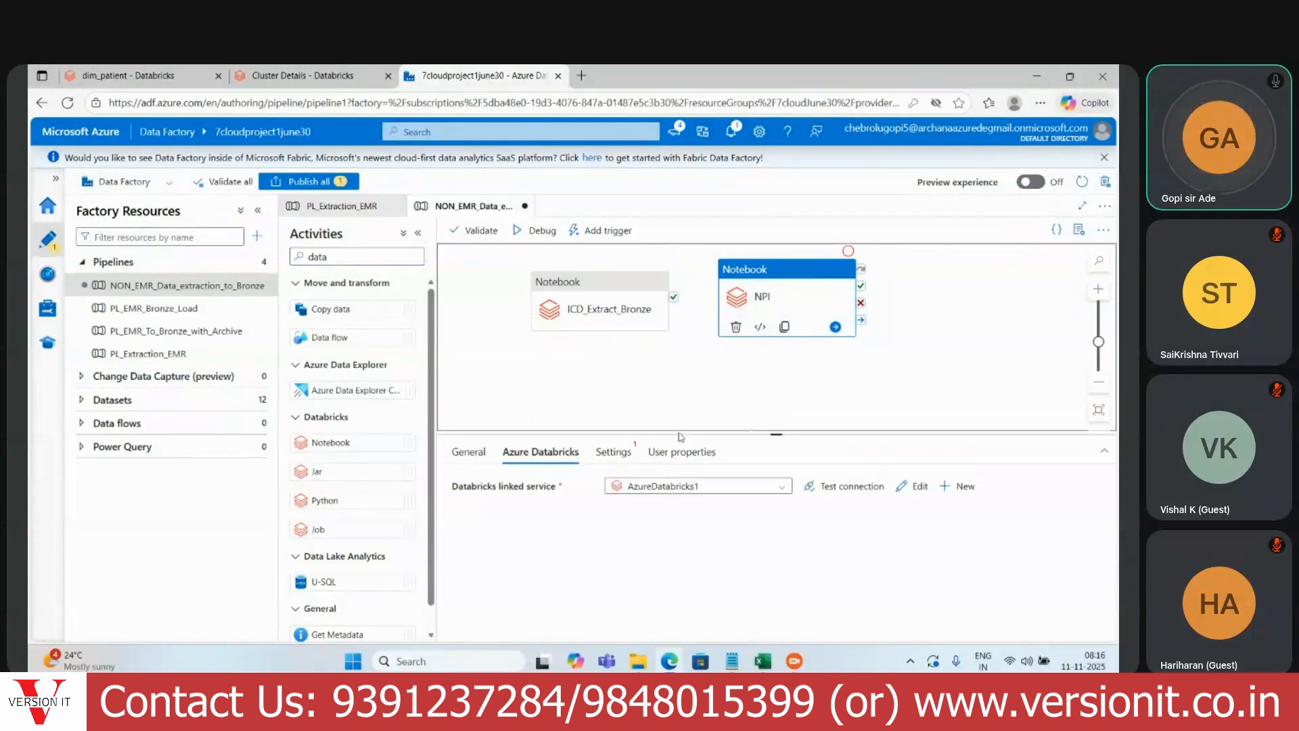
Step: Copy the full path of the NPI API extract notebook from Databricks into the NPI activity's notebook path
{"action": "left_click", "coordinate": [612, 452]}
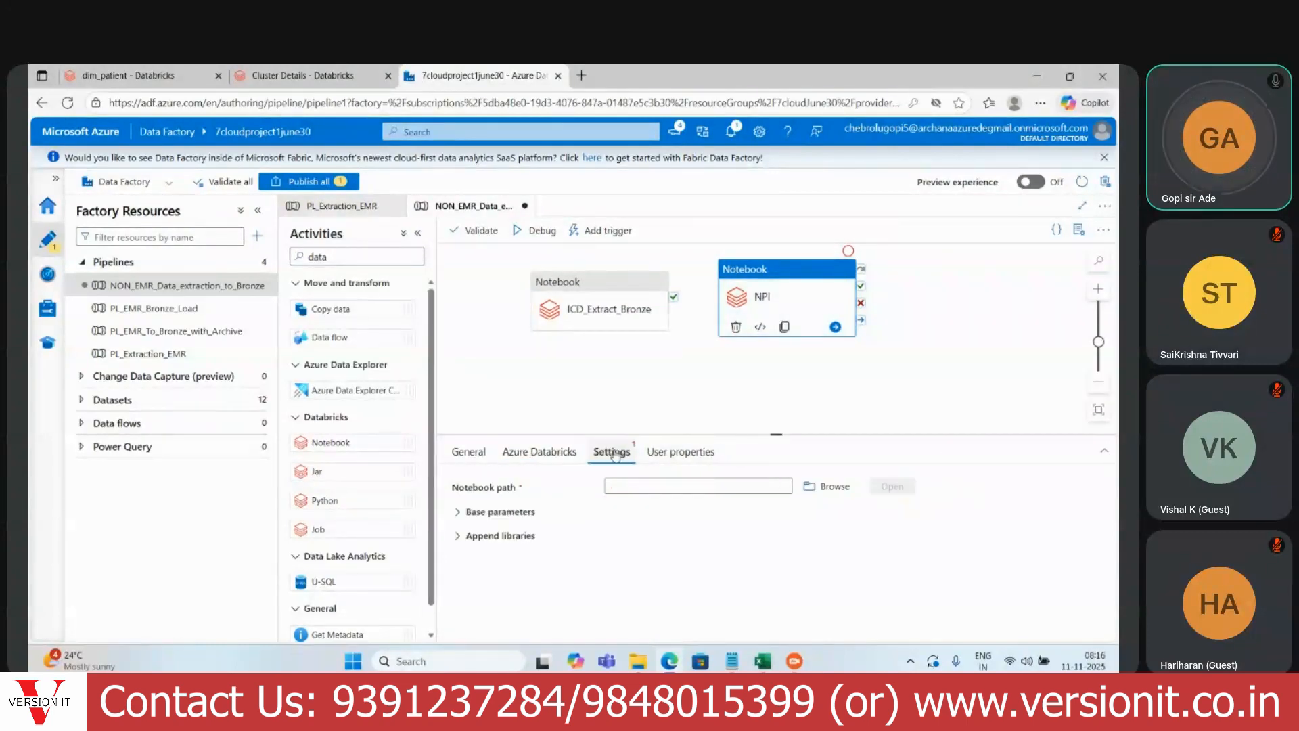
{"action": "left_click", "coordinate": [654, 482]}
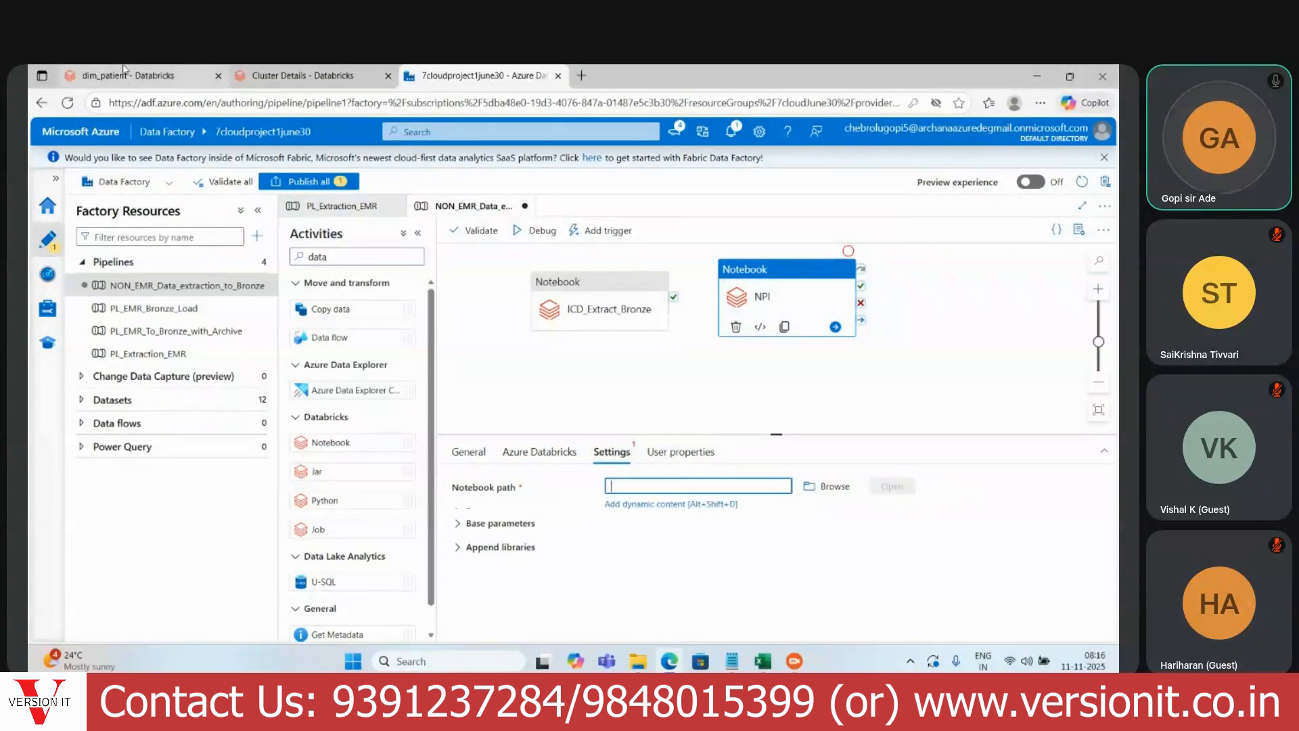
{"action": "left_click", "coordinate": [129, 75]}
{"action": "left_click", "coordinate": [497, 260]}
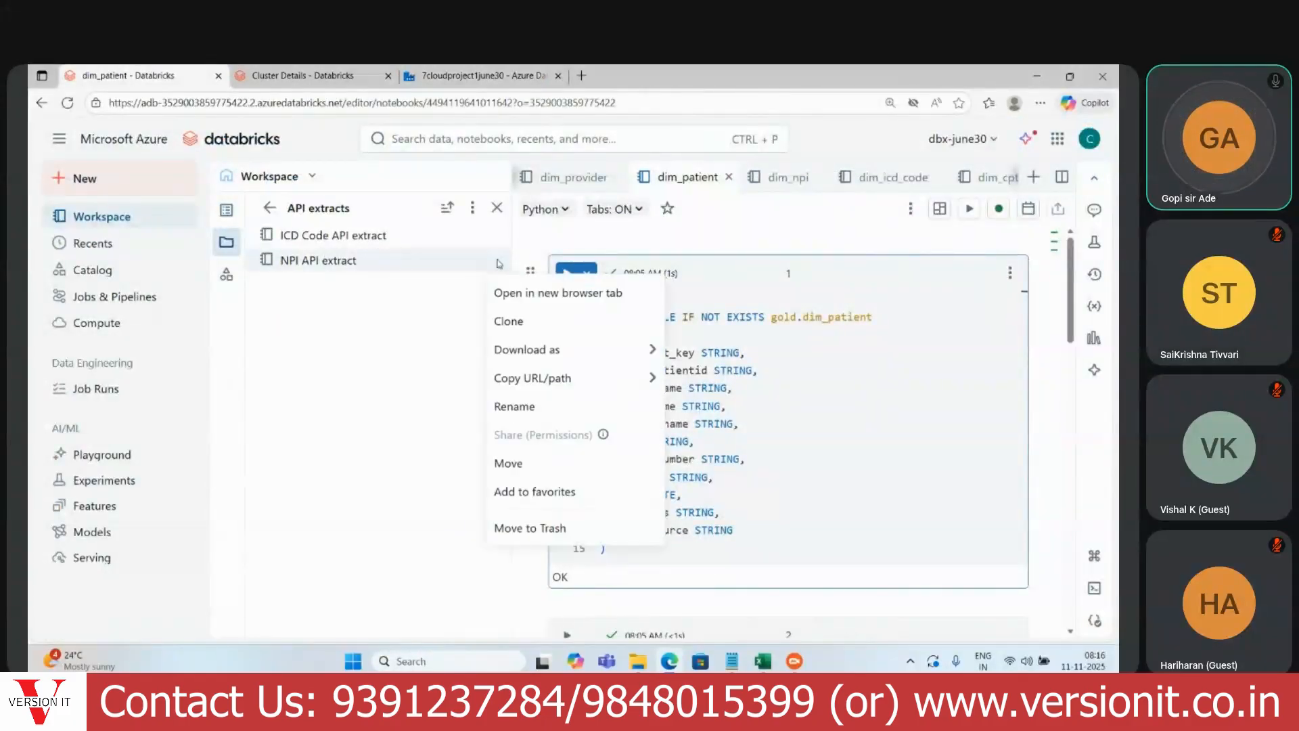
{"action": "mouse_move", "coordinate": [669, 383]}
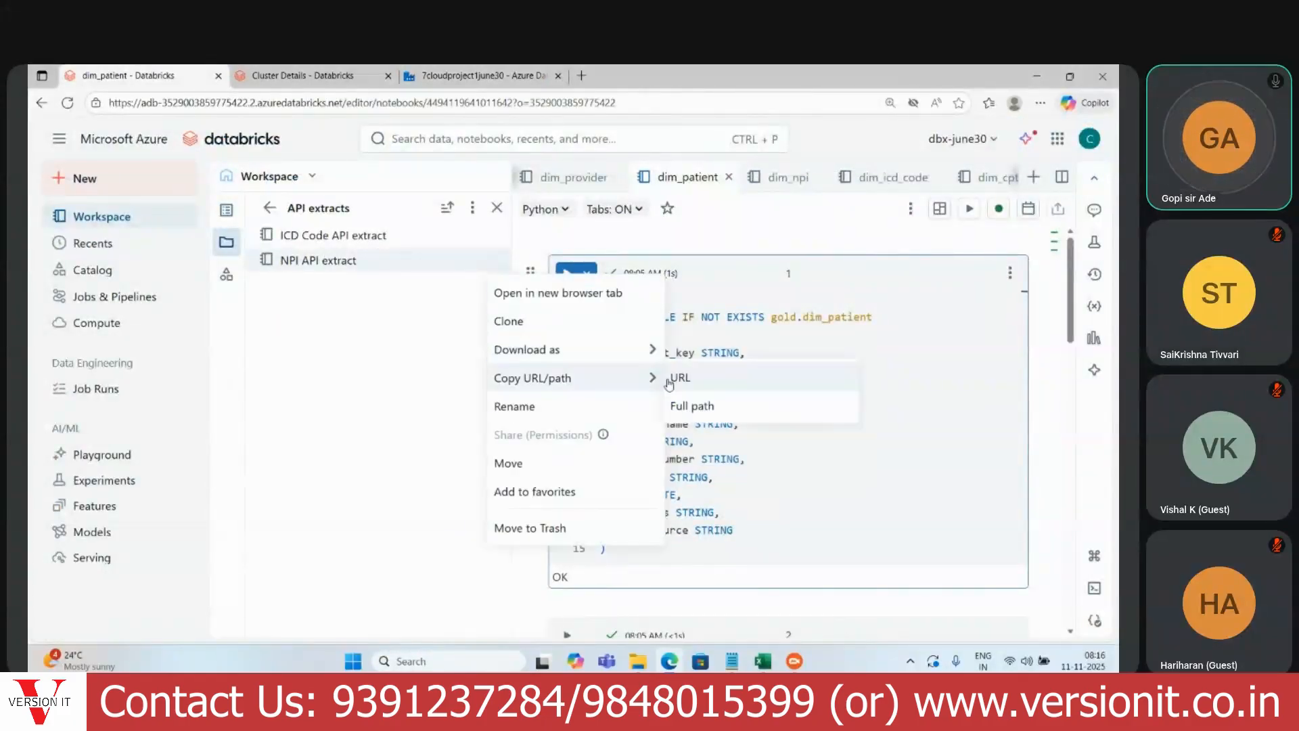
{"action": "left_click", "coordinate": [684, 406]}
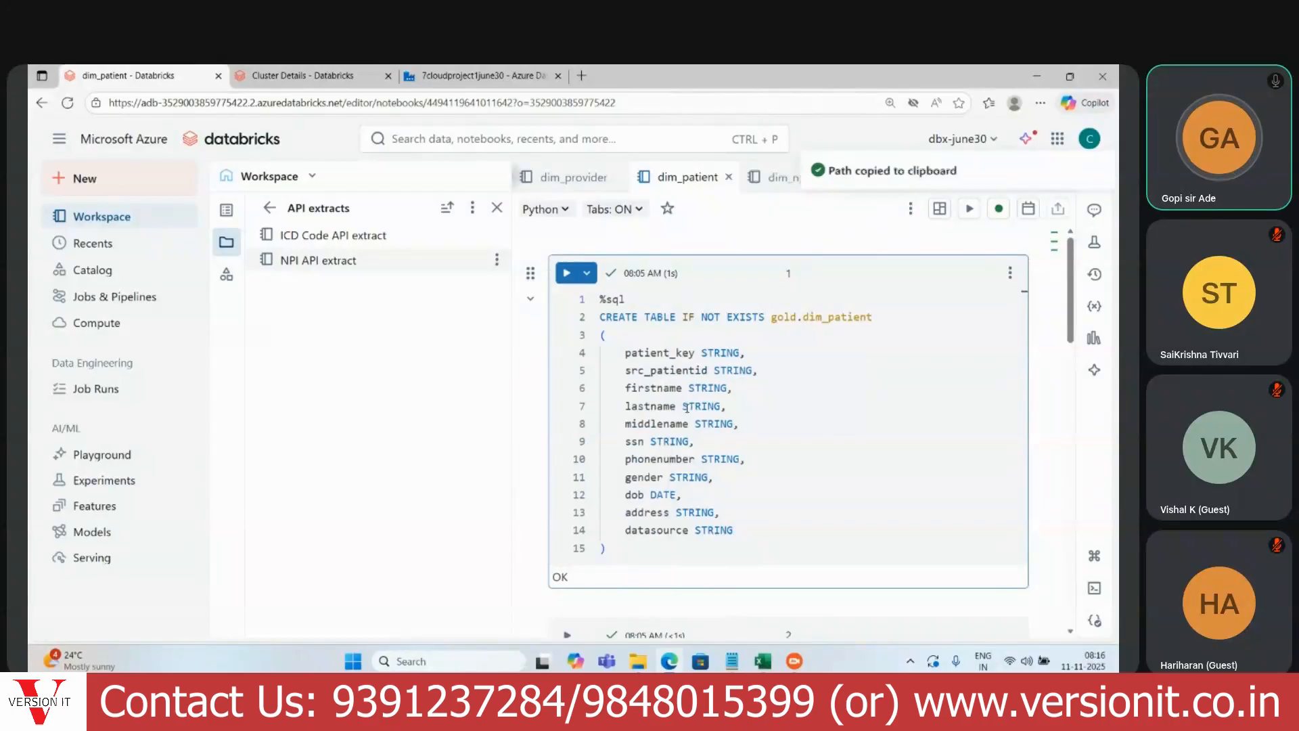
{"action": "left_click", "coordinate": [438, 71]}
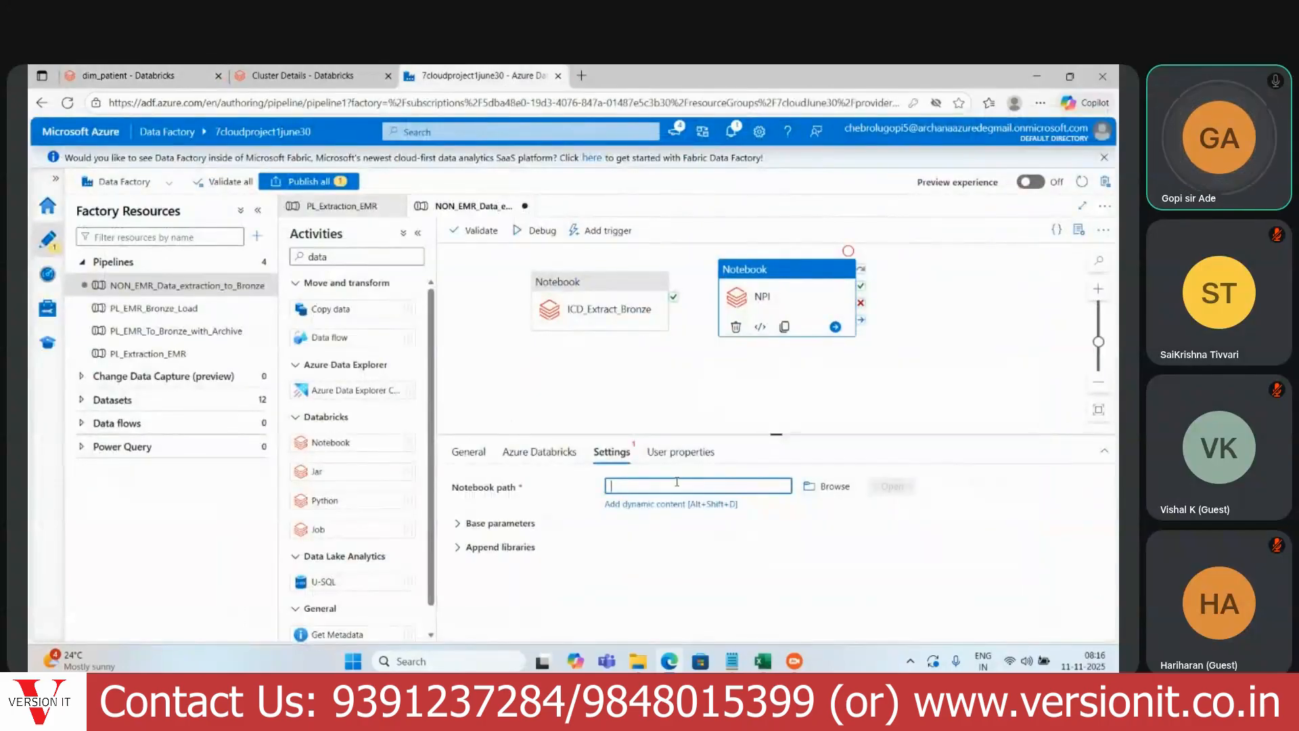
{"action": "key", "text": "ctrl+v"}
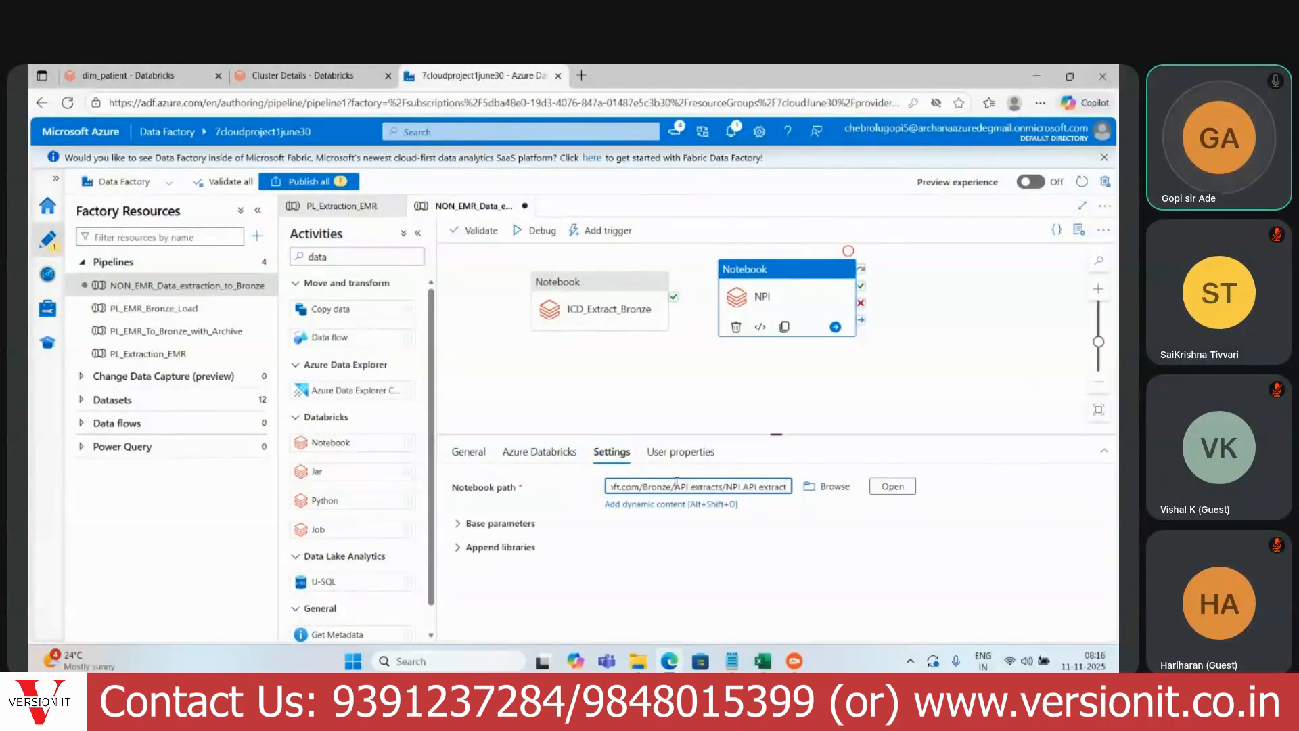
Step: Remove the /Workspace prefix from the NPI activity's notebook path so that it starts with /Users
{"action": "key", "text": "Left"}
{"action": "key", "text": "Left"}
{"action": "key", "text": "Left"}
{"action": "key", "text": "Left"}
{"action": "key", "text": "Left"}
{"action": "key", "text": "Left"}
{"action": "key", "text": "Left"}
{"action": "key", "text": "Left"}
{"action": "key", "text": "Left"}
{"action": "key", "text": "Left"}
{"action": "key", "text": "Left"}
{"action": "key", "text": "Left"}
{"action": "key", "text": "Left"}
{"action": "key", "text": "Left"}
{"action": "key", "text": "Left"}
{"action": "key", "text": "Left"}
{"action": "key", "text": "Left"}
{"action": "key", "text": "Left"}
{"action": "key", "text": "Left"}
{"action": "key", "text": "Left"}
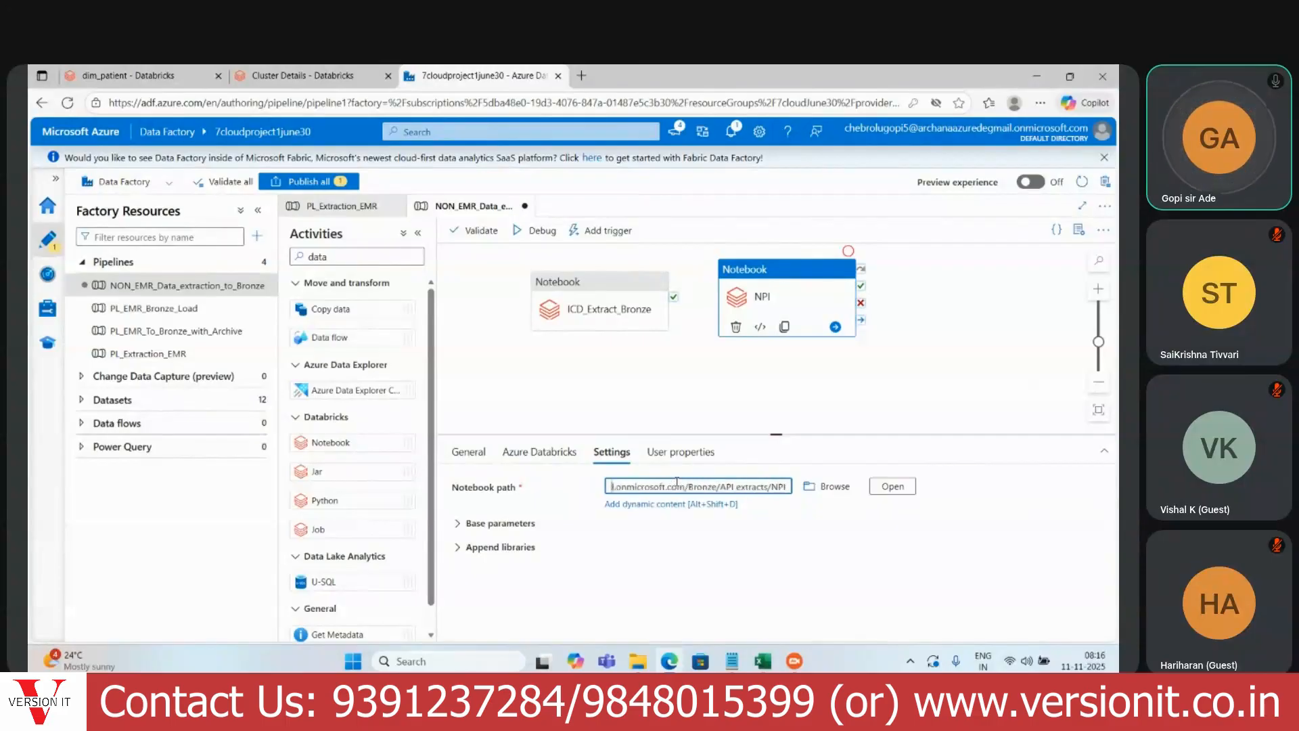
{"action": "key", "text": "Left"}
{"action": "key", "text": "Left"}
{"action": "key", "text": "Left"}
{"action": "left_click", "coordinate": [659, 488]}
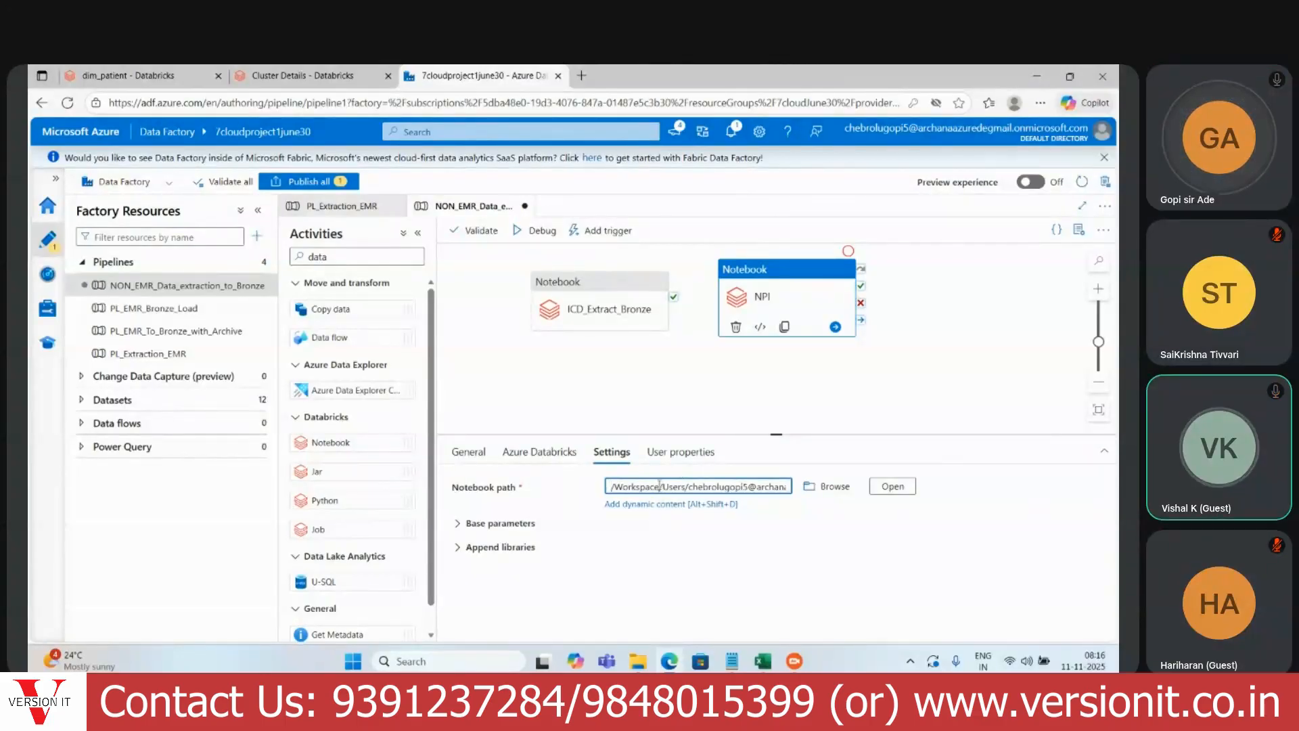
{"action": "key", "text": "BackSpace"}
{"action": "key", "text": "BackSpace"}
{"action": "key", "text": "BackSpace"}
{"action": "key", "text": "BackSpace"}
{"action": "key", "text": "BackSpace"}
{"action": "key", "text": "BackSpace"}
{"action": "key", "text": "BackSpace"}
{"action": "key", "text": "BackSpace"}
{"action": "key", "text": "BackSpace"}
{"action": "key", "text": "BackSpace"}
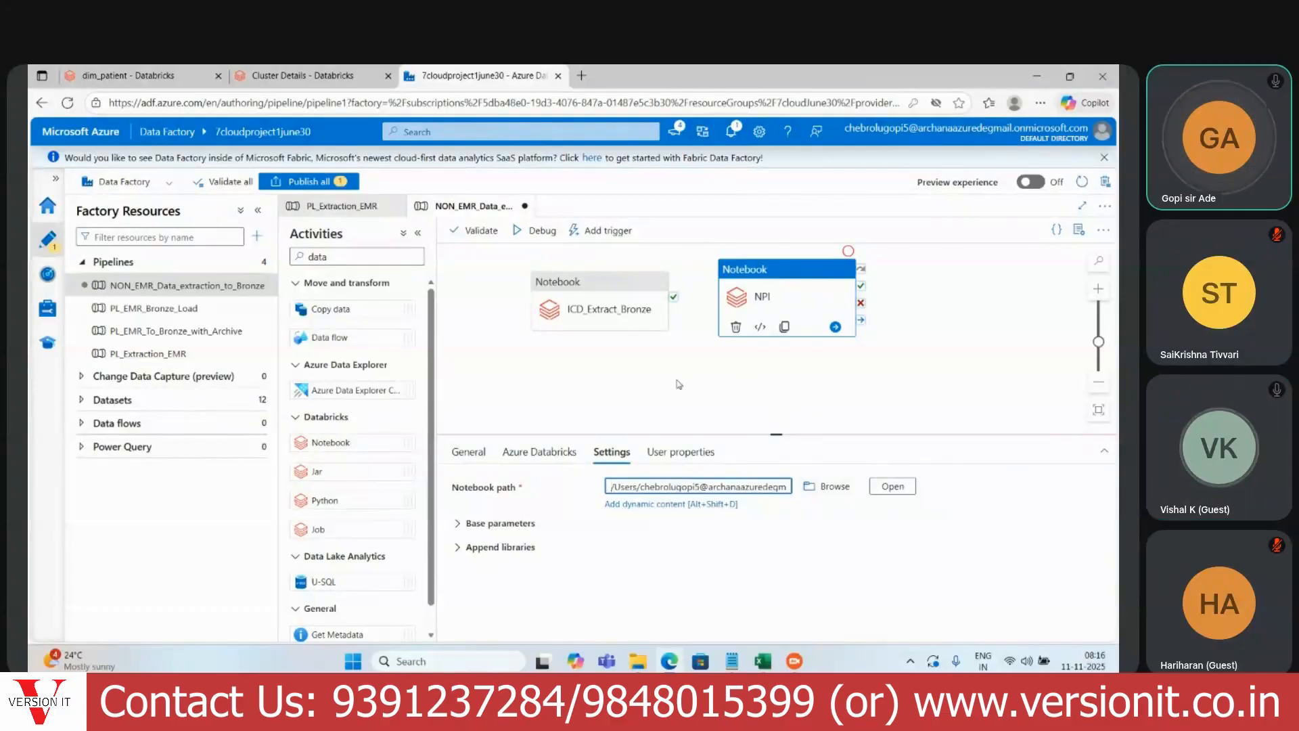
Step: Enlarge the pipeline canvas and move the Notebook2 activity below ICD_Extract_Bronze
{"action": "left_click_drag", "start_coordinate": [776, 434], "coordinate": [778, 594]}
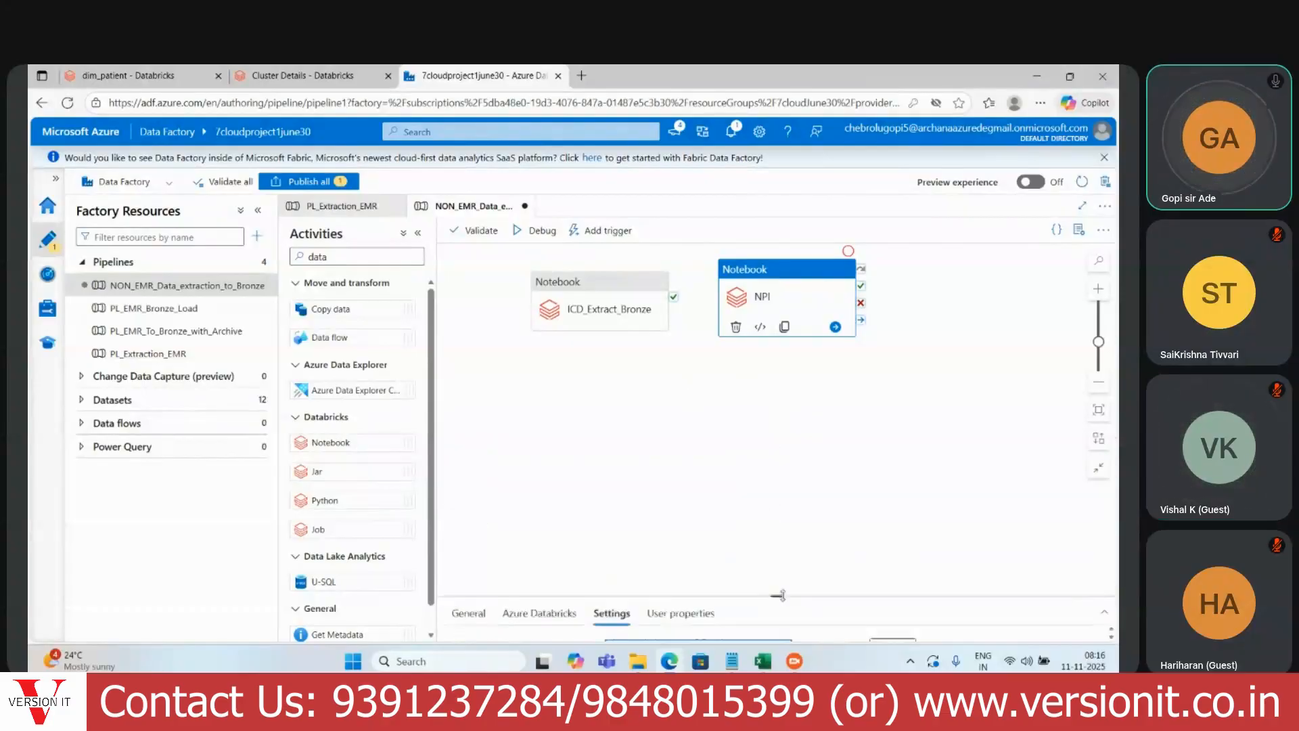
{"action": "left_click", "coordinate": [653, 520]}
{"action": "left_click_drag", "start_coordinate": [653, 520], "coordinate": [604, 433]}
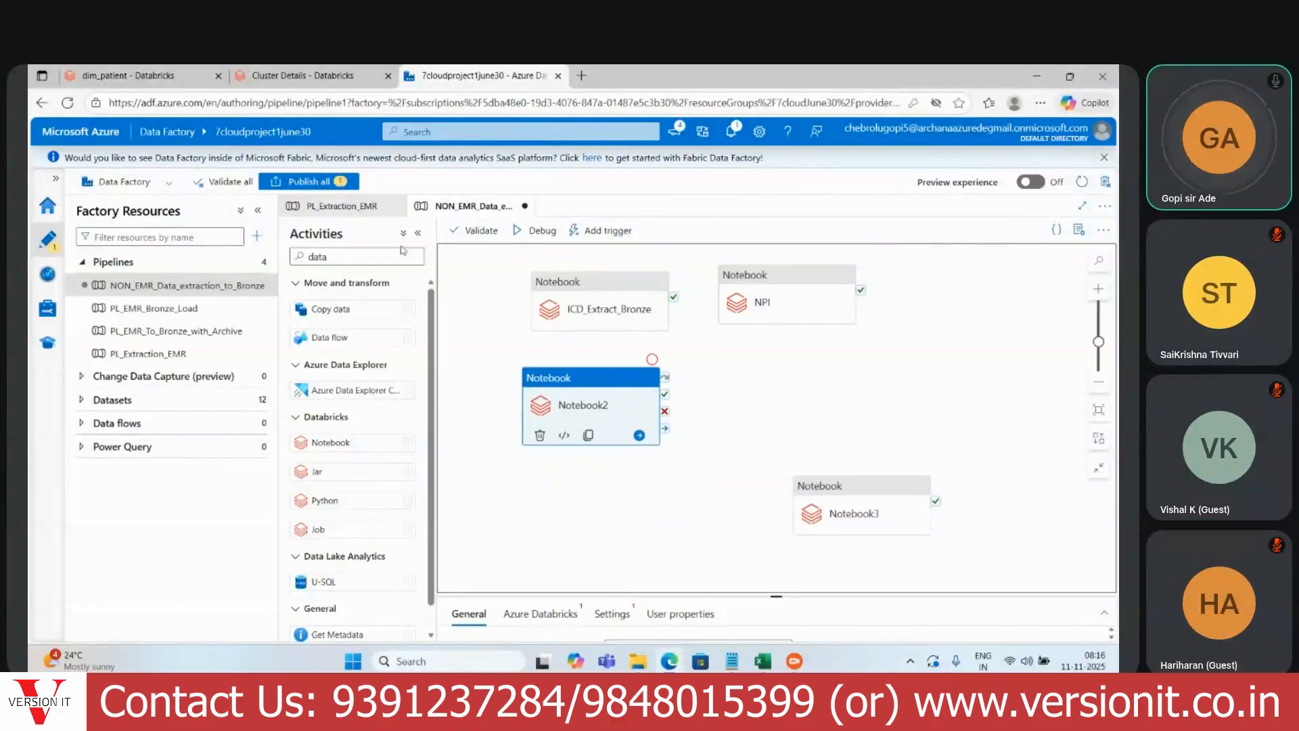
Step: Look up the notebook in the Bronze folder's claims data subfolder in Databricks and return to Data Factory
{"action": "left_click", "coordinate": [108, 75]}
{"action": "left_click", "coordinate": [274, 211]}
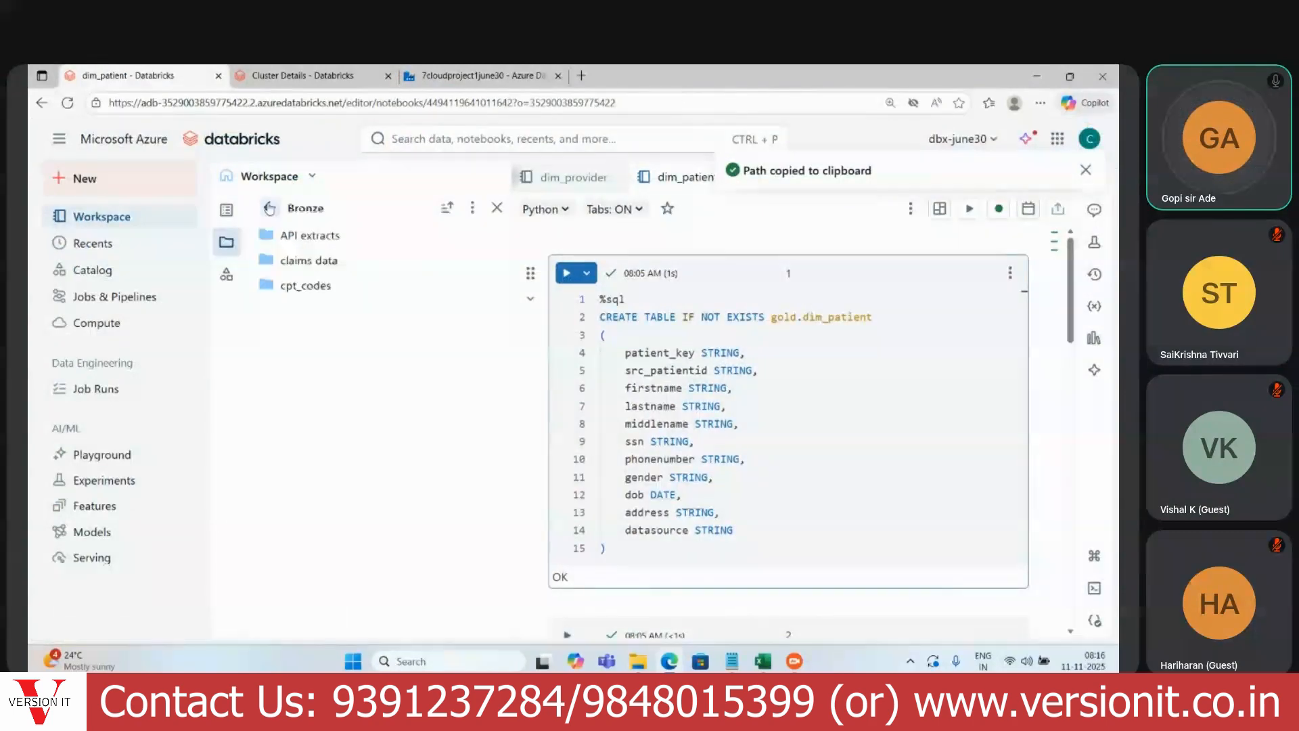
{"action": "left_click", "coordinate": [312, 264]}
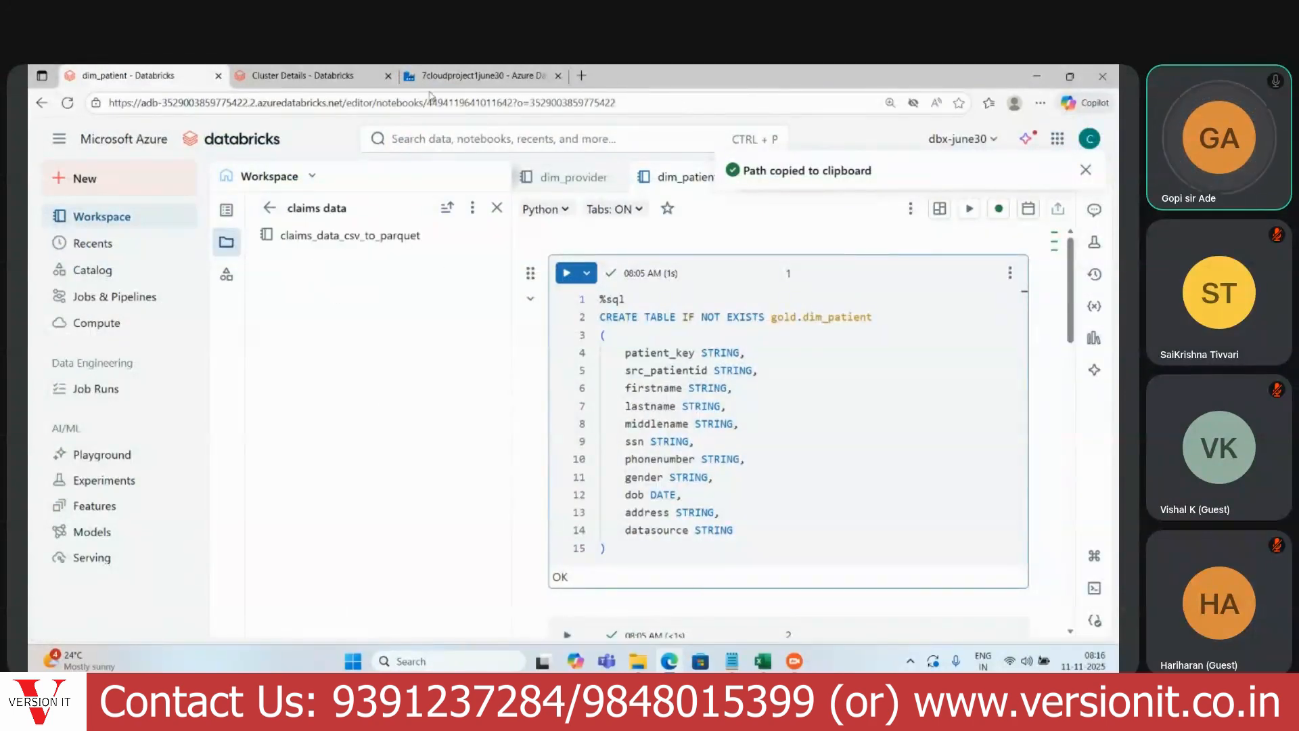
{"action": "left_click", "coordinate": [482, 75]}
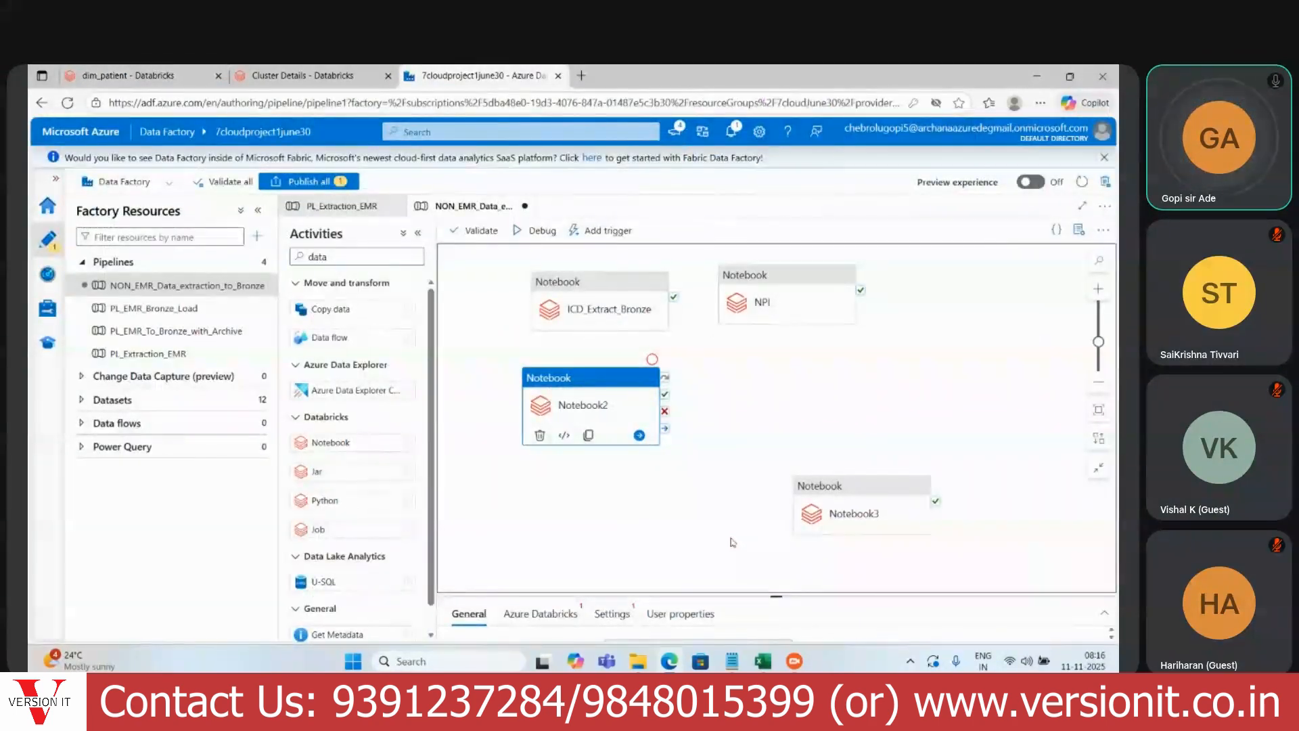
Step: Arrange the Notebook activities in two rows, with Notebook3 beside Notebook2 in the lower row
{"action": "left_click_drag", "start_coordinate": [775, 596], "coordinate": [776, 583]}
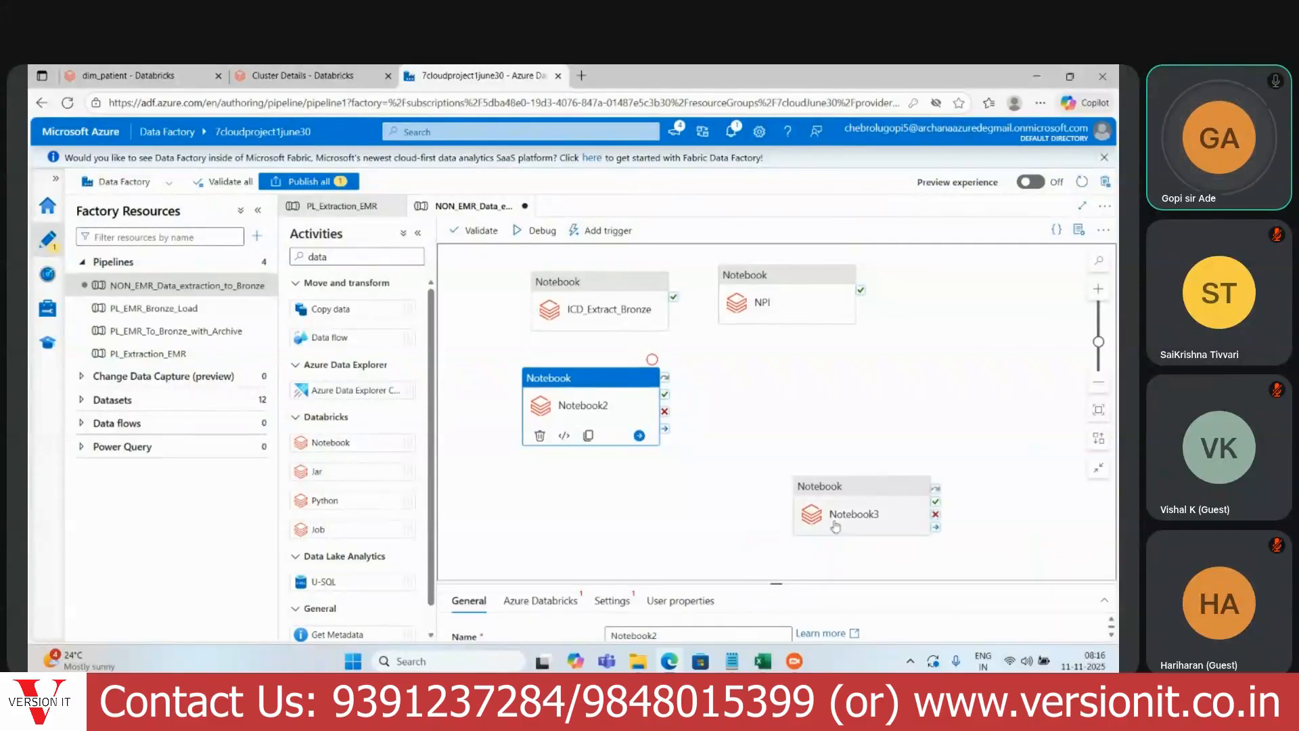
{"action": "left_click_drag", "start_coordinate": [851, 497], "coordinate": [798, 368]}
{"action": "left_click", "coordinate": [582, 411]}
{"action": "left_click_drag", "start_coordinate": [582, 411], "coordinate": [572, 376]}
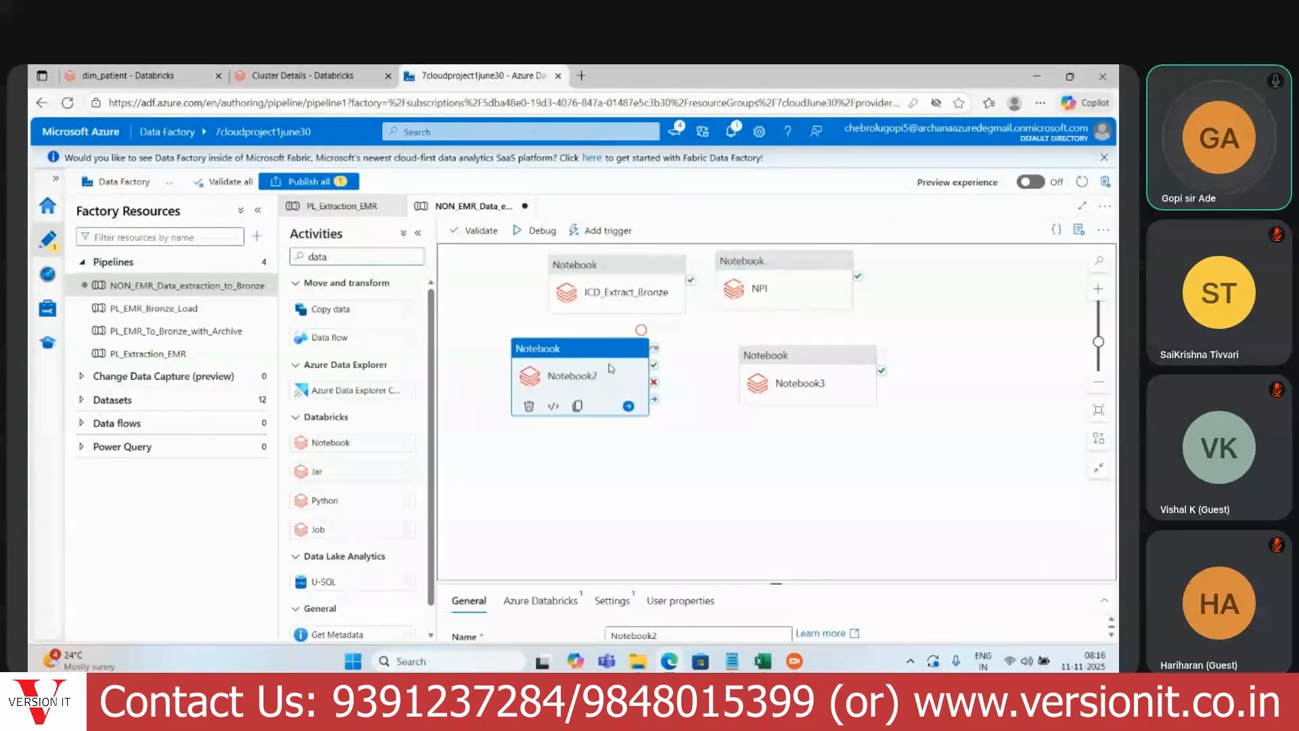
Step: Rename the Notebook2 activity as Claims and assign it the AzureDatabricks1 linked service
{"action": "left_click_drag", "start_coordinate": [775, 583], "coordinate": [776, 427]}
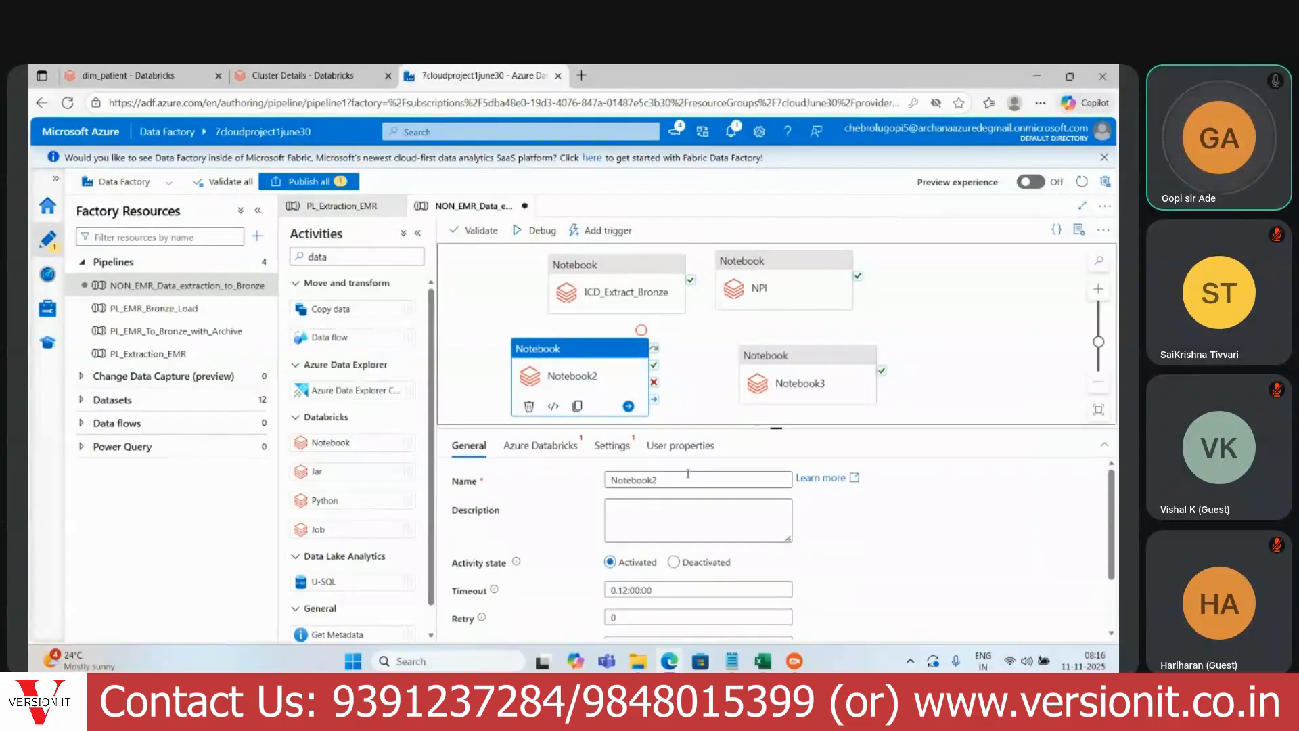
{"action": "double_click", "coordinate": [660, 480]}
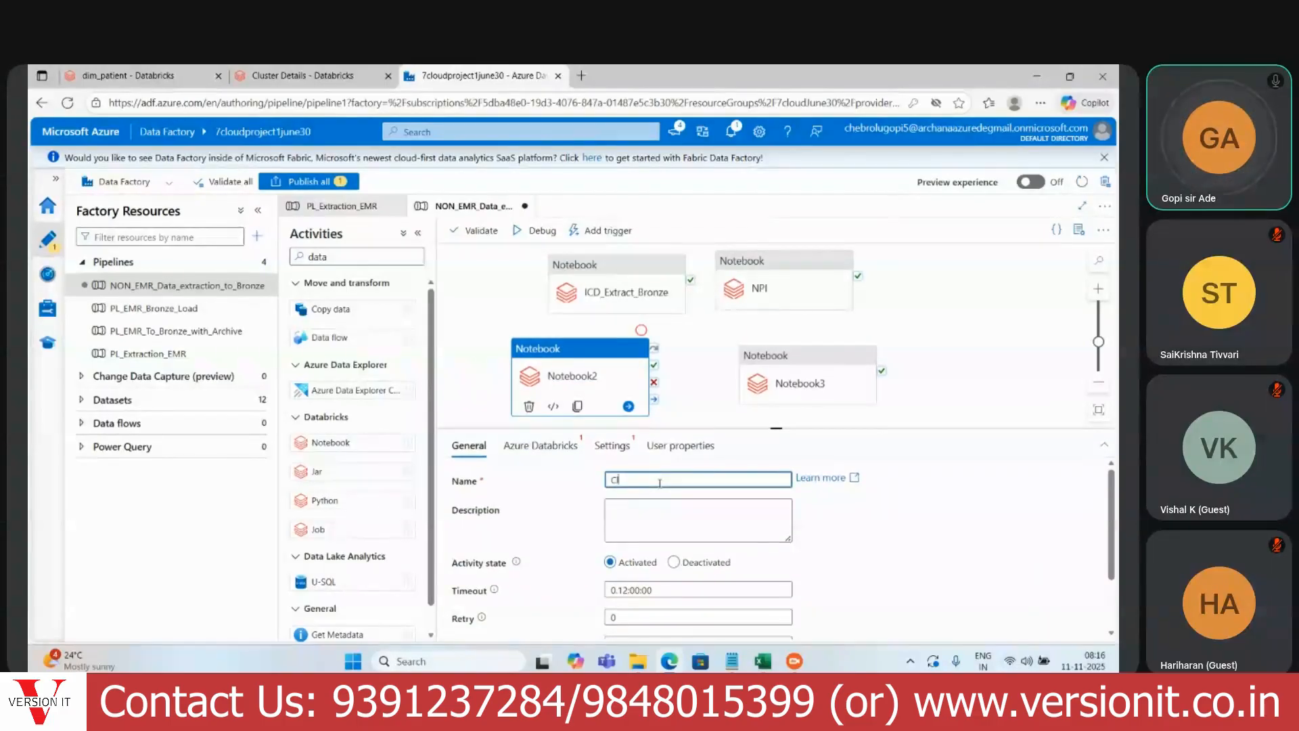
{"action": "left_click", "coordinate": [551, 446]}
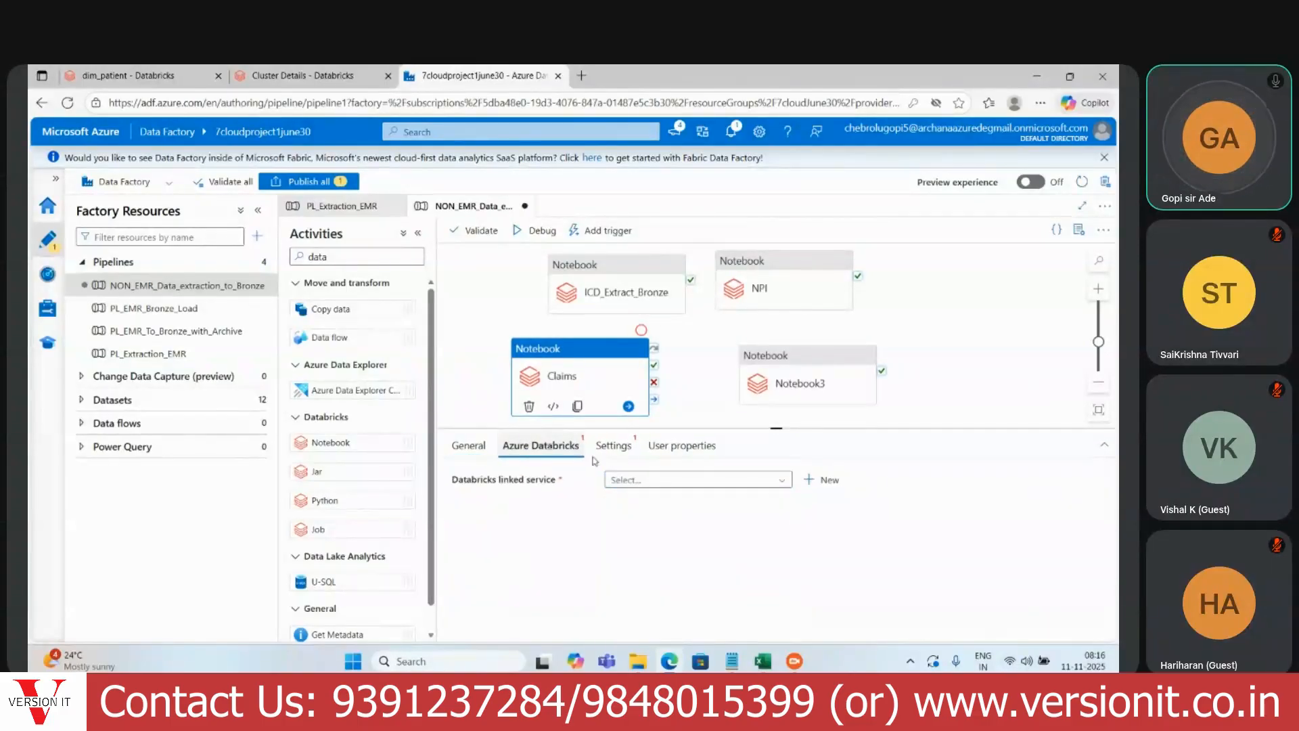
{"action": "left_click", "coordinate": [659, 484]}
{"action": "left_click", "coordinate": [668, 528]}
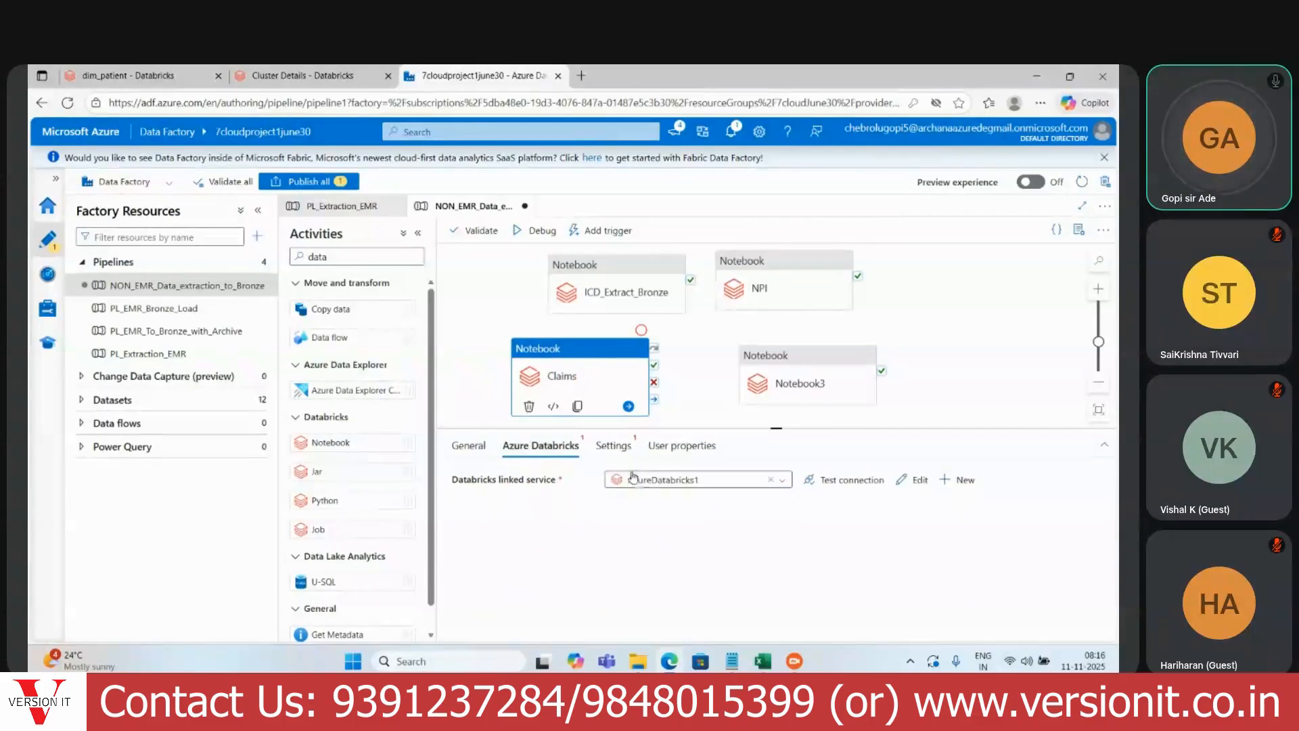
Step: Set the notebook path of the Claims activity to the full path of claims_data_csv_to_parquet, copied from Databricks
{"action": "left_click", "coordinate": [612, 446]}
{"action": "left_click", "coordinate": [624, 474]}
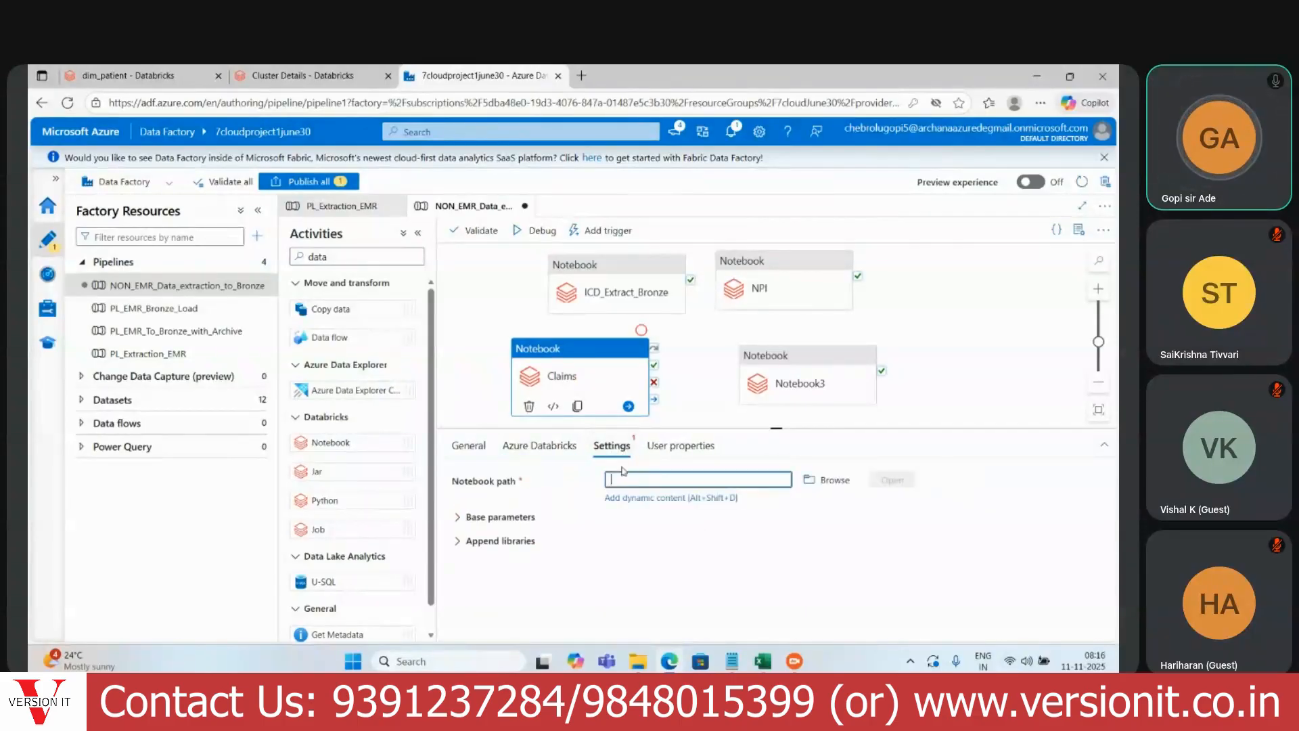
{"action": "left_click", "coordinate": [128, 75]}
{"action": "left_click", "coordinate": [498, 237]}
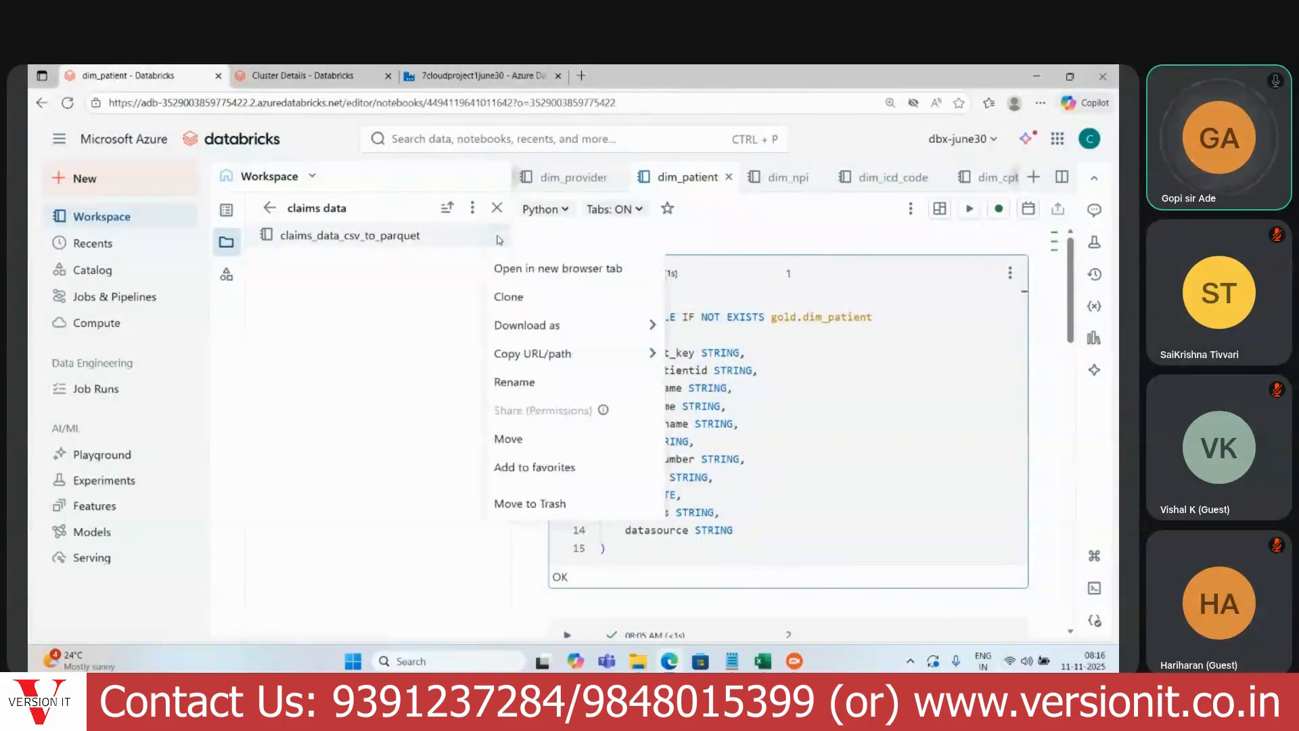
{"action": "mouse_move", "coordinate": [553, 361]}
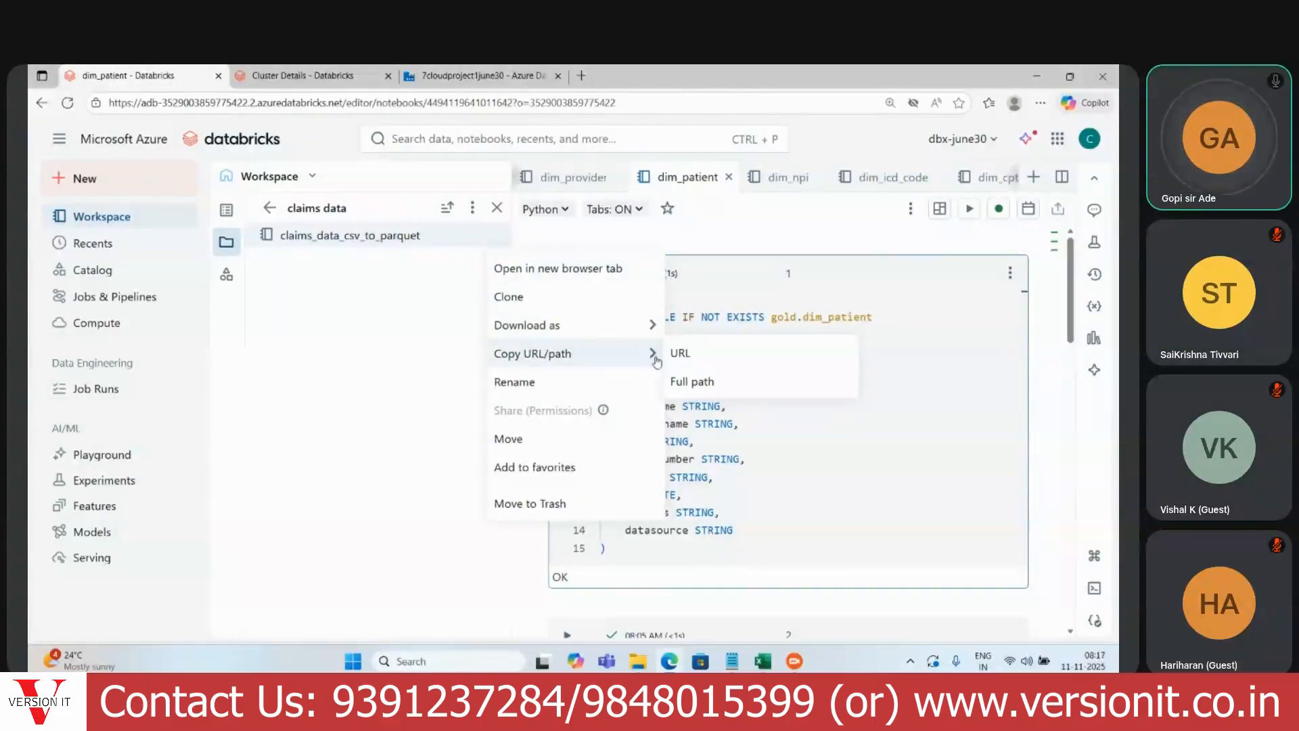
{"action": "left_click", "coordinate": [693, 383]}
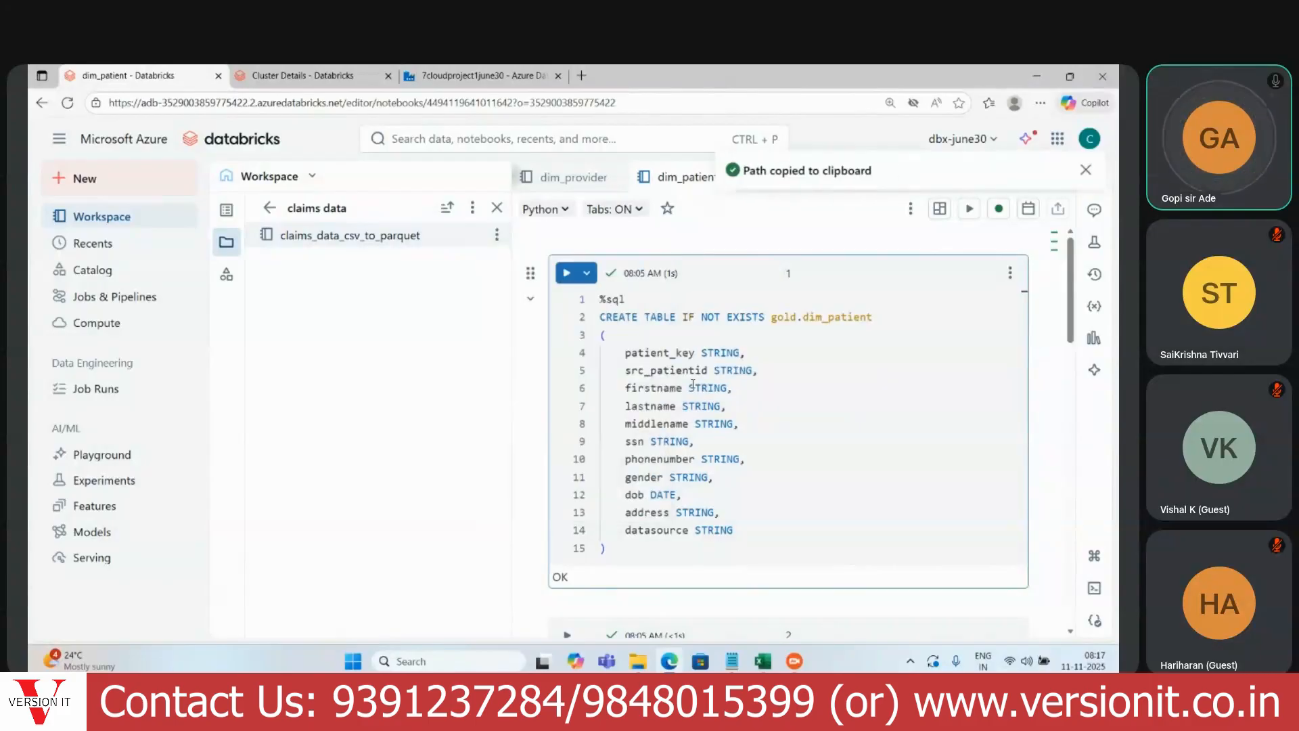
{"action": "left_click", "coordinate": [477, 75]}
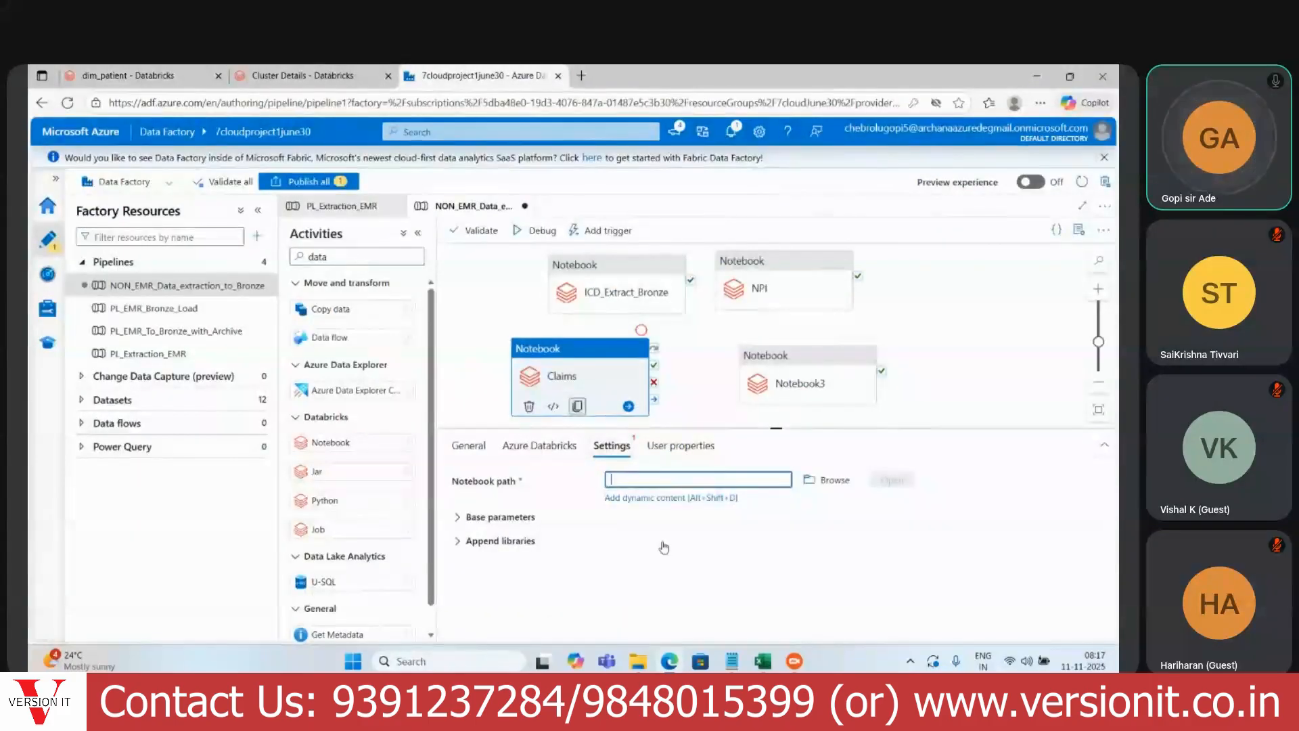
{"action": "key", "text": "ctrl+v"}
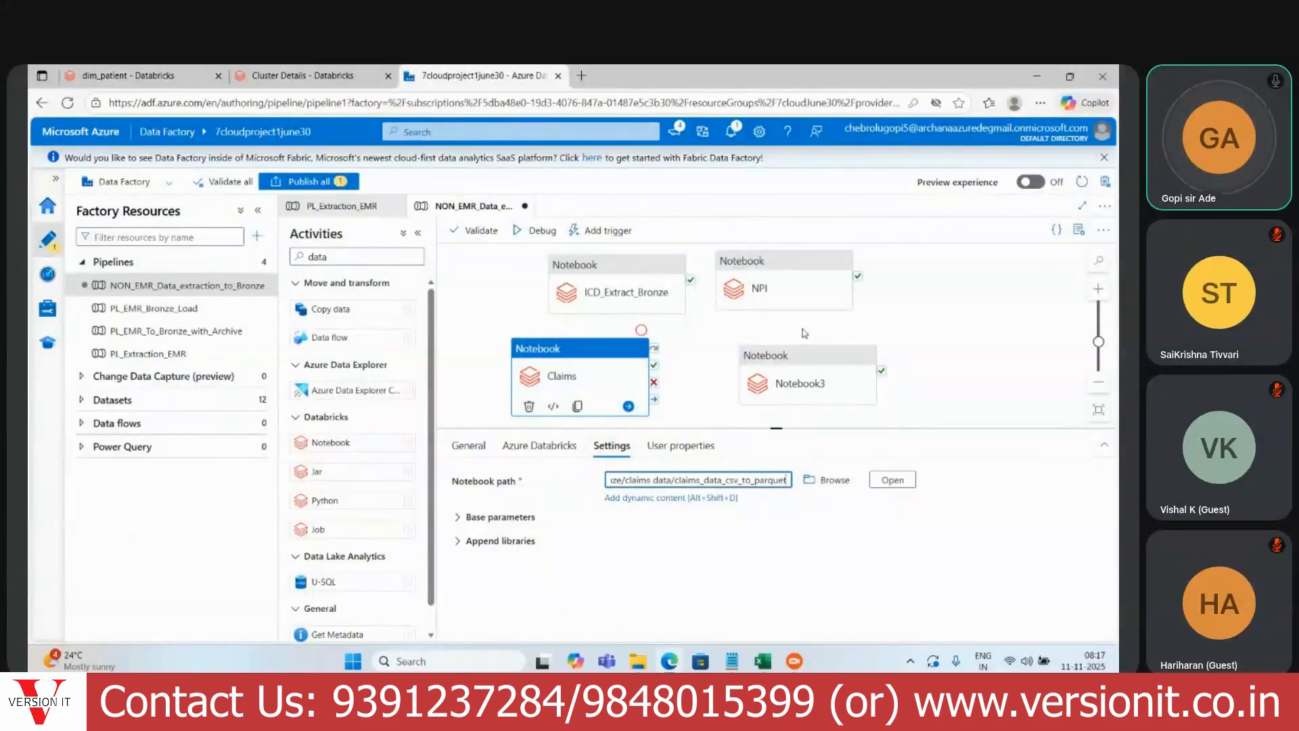
Step: Select the Notebook3 activity, copy the full path of cpt_codes_to_parquet from the Bronze cpt_codes folder in Databricks, and return to Data Factory
{"action": "left_click", "coordinate": [808, 391]}
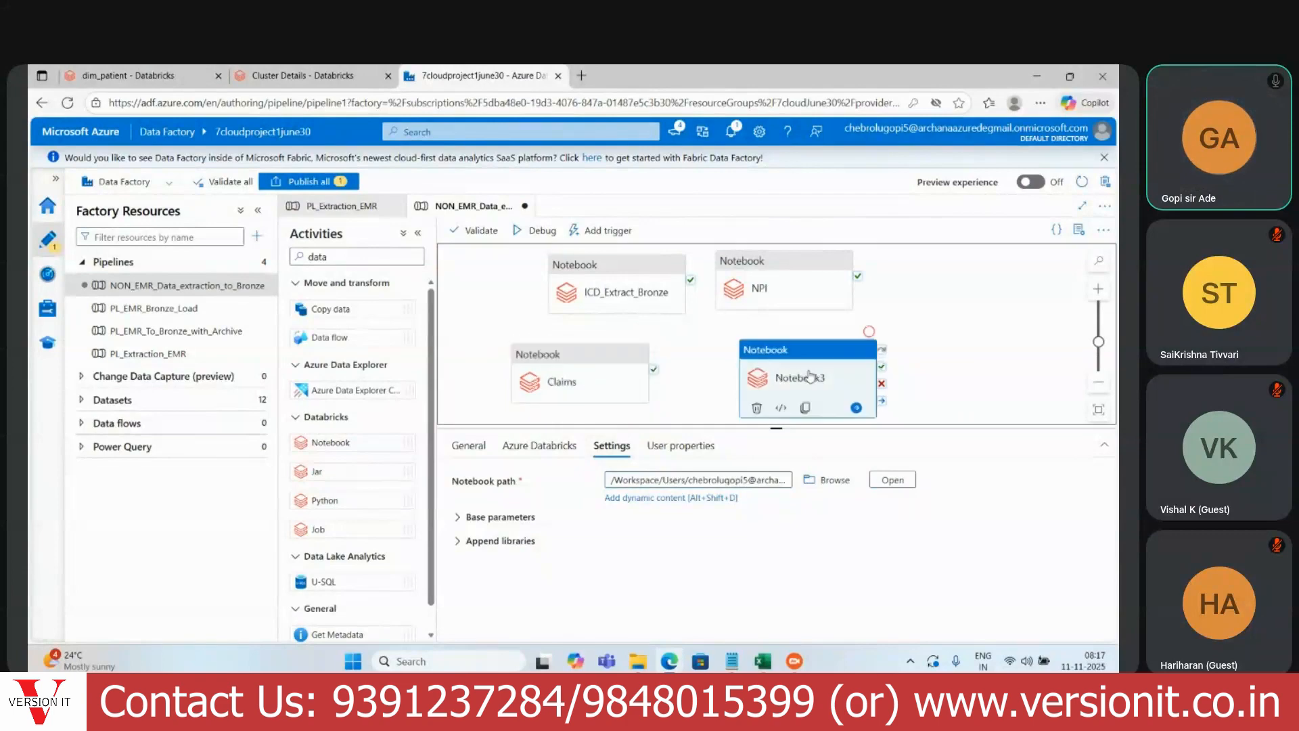
{"action": "left_click", "coordinate": [603, 375]}
{"action": "left_click", "coordinate": [779, 382]}
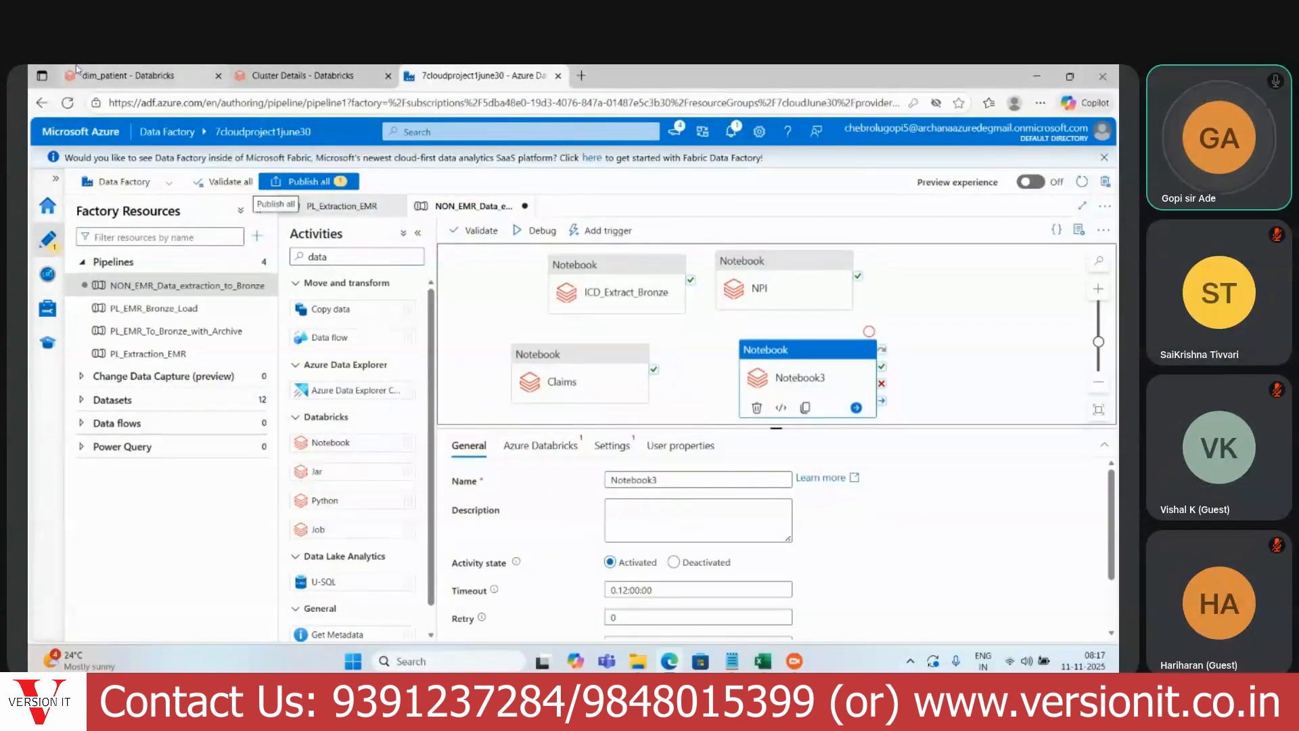
{"action": "left_click", "coordinate": [129, 75]}
{"action": "left_click", "coordinate": [270, 208]}
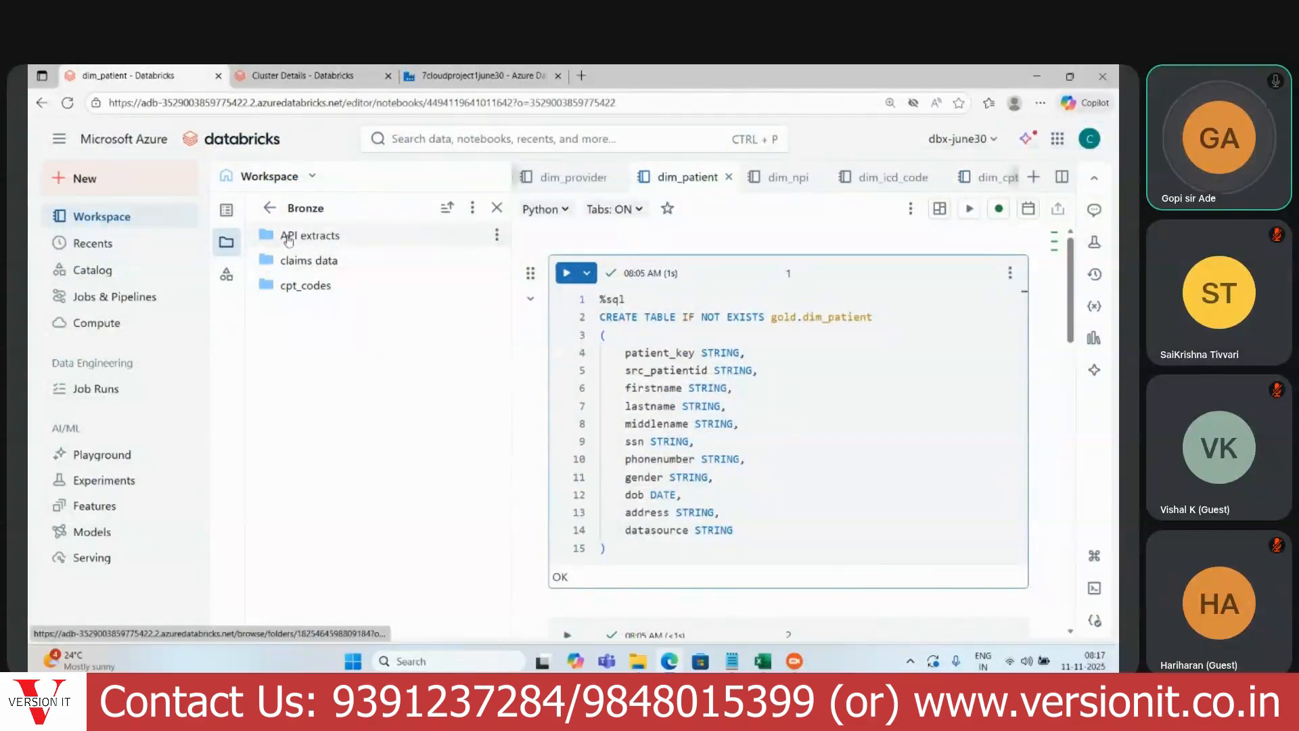
{"action": "left_click", "coordinate": [305, 285]}
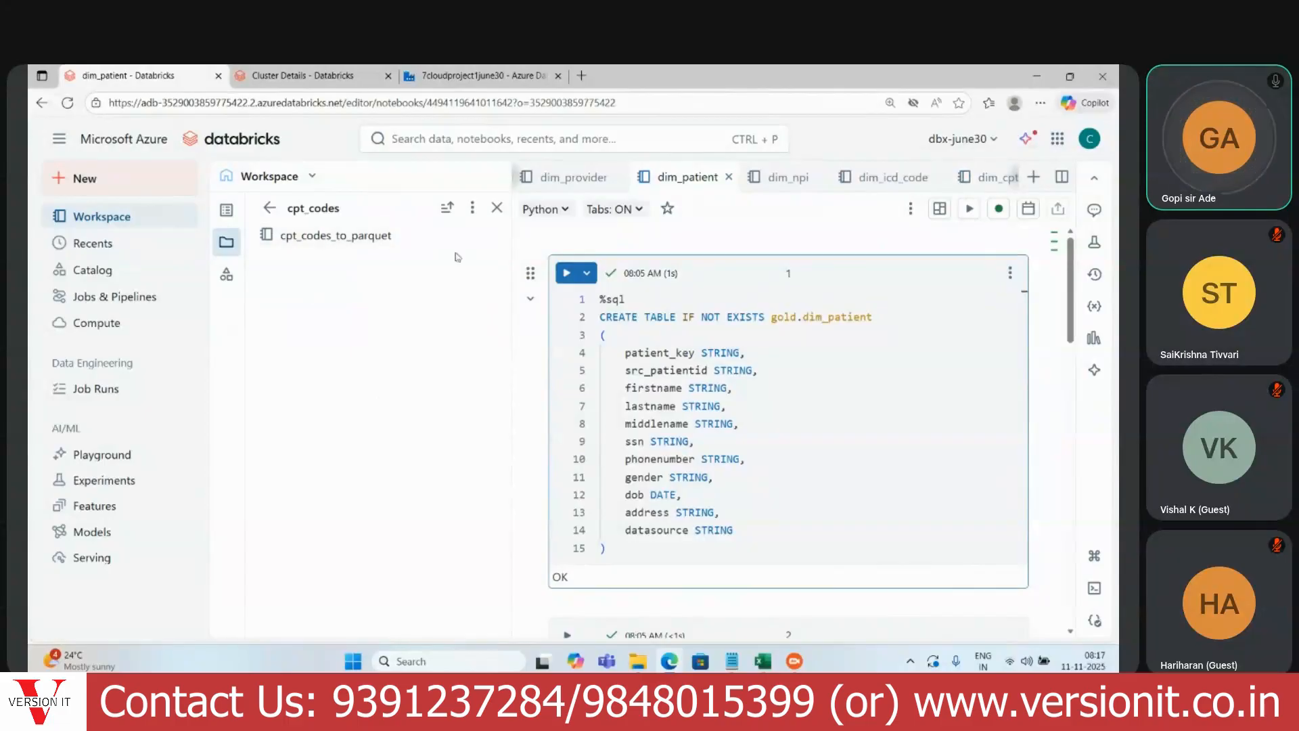
{"action": "left_click", "coordinate": [499, 235]}
{"action": "mouse_move", "coordinate": [556, 366]}
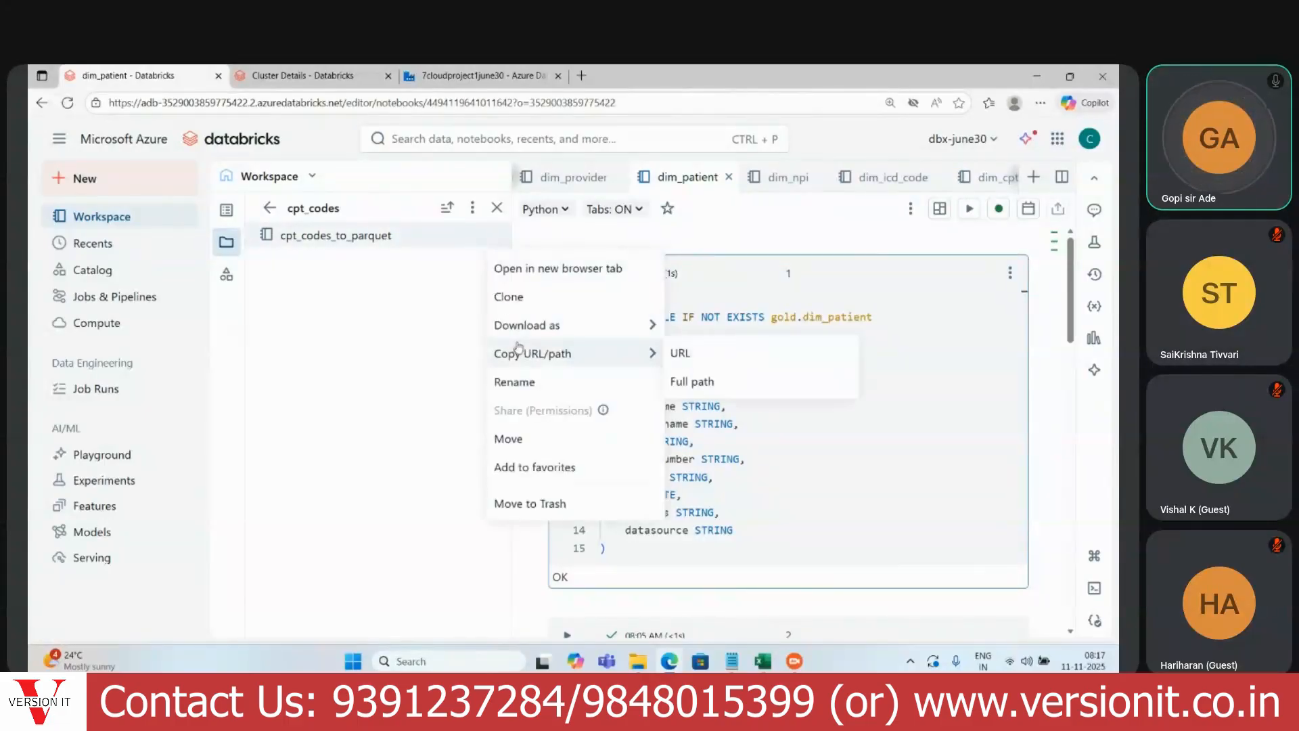
{"action": "left_click", "coordinate": [677, 383]}
{"action": "left_click", "coordinate": [480, 75]}
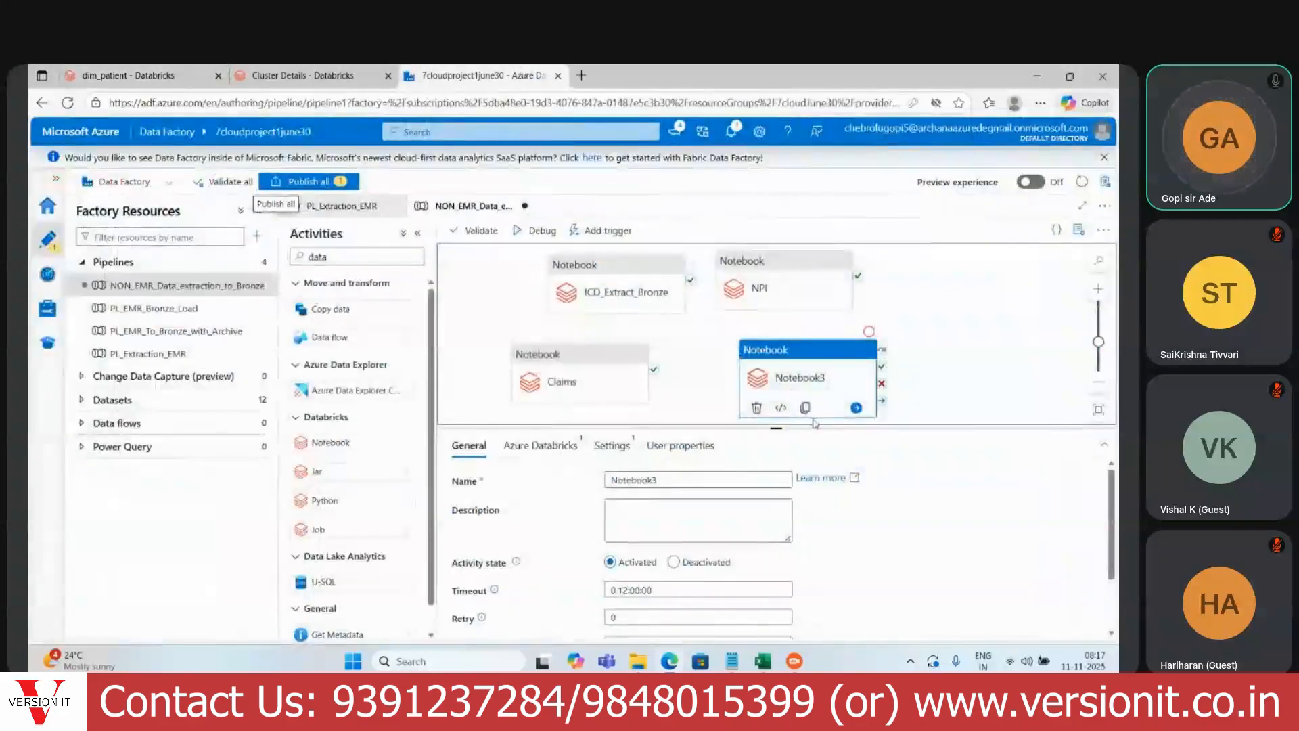
Step: Rename the Notebook3 activity as CPT and assign it the AzureDatabricks1 linked service
{"action": "double_click", "coordinate": [645, 479]}
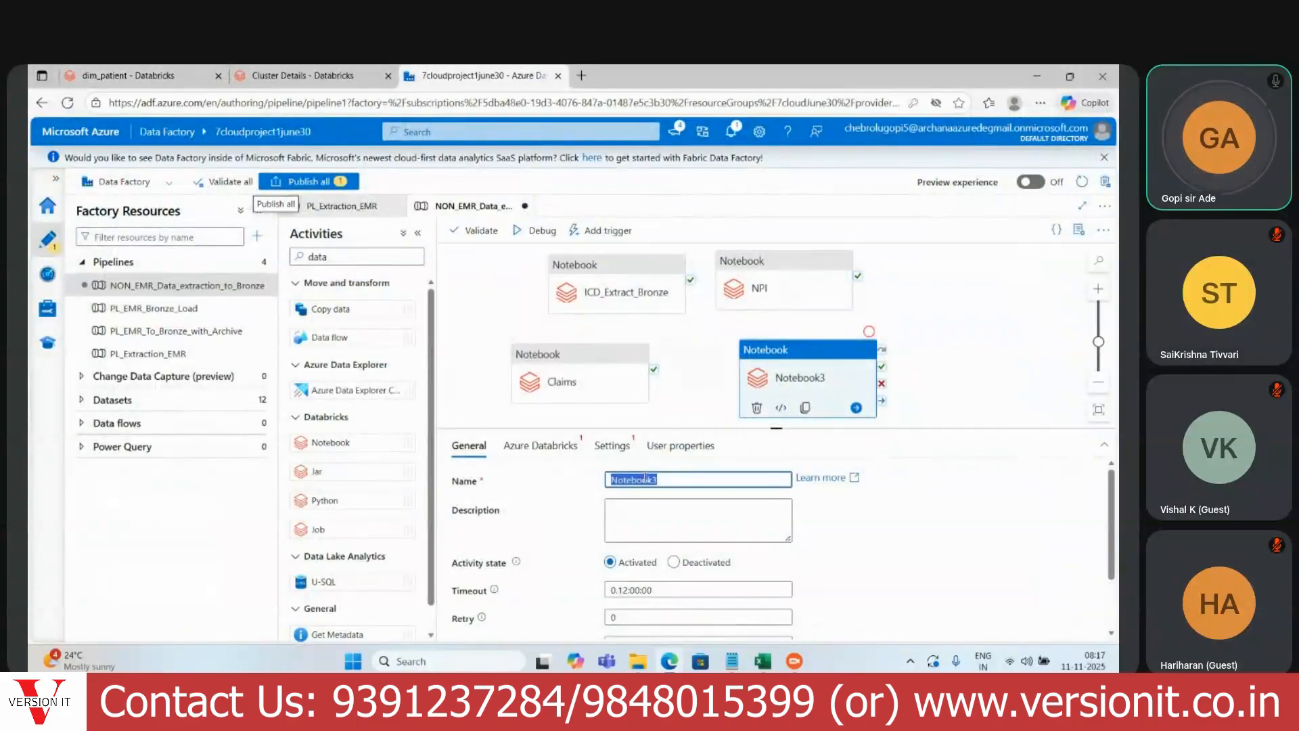
{"action": "left_click", "coordinate": [552, 449]}
{"action": "left_click", "coordinate": [677, 479]}
{"action": "left_click", "coordinate": [657, 521]}
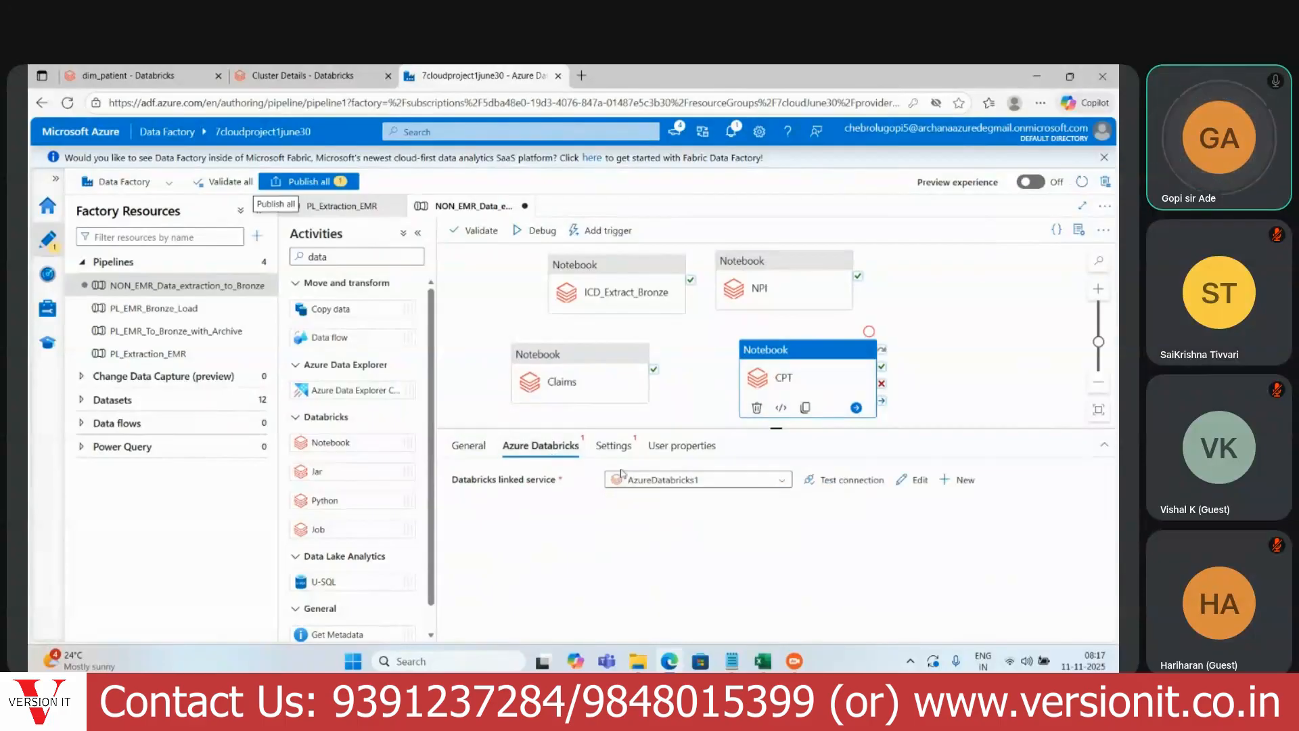
Step: Set the CPT activity's notebook path to the copied cpt_codes_to_parquet path and publish the pipeline
{"action": "left_click", "coordinate": [613, 445]}
{"action": "left_click", "coordinate": [644, 481]}
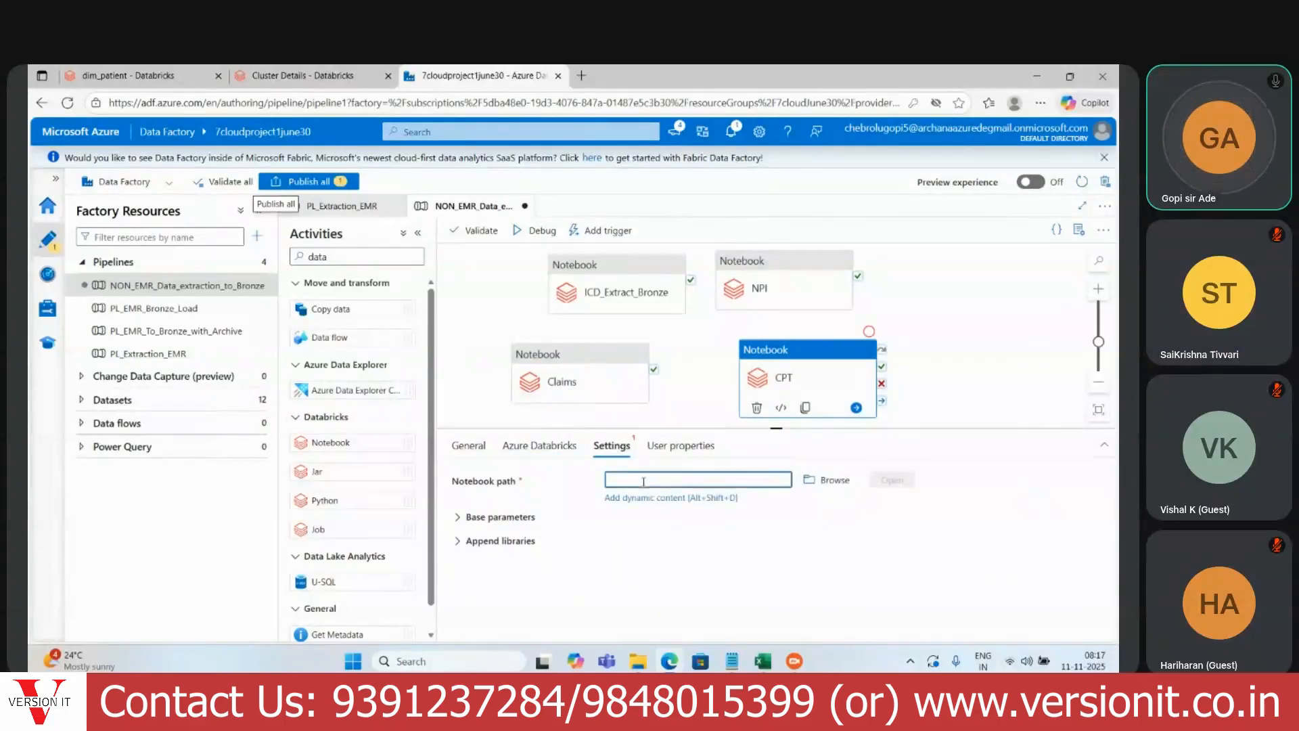
{"action": "key", "text": "ctrl+v"}
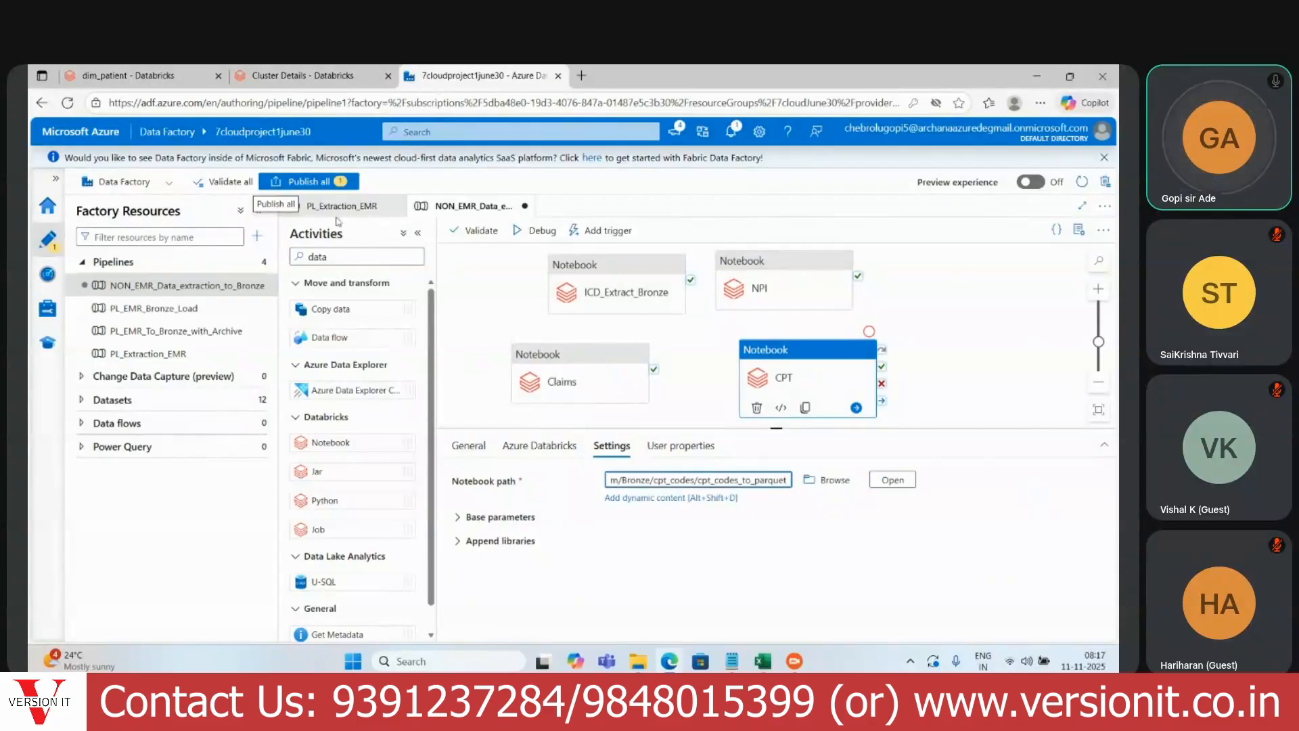
{"action": "left_click", "coordinate": [316, 184]}
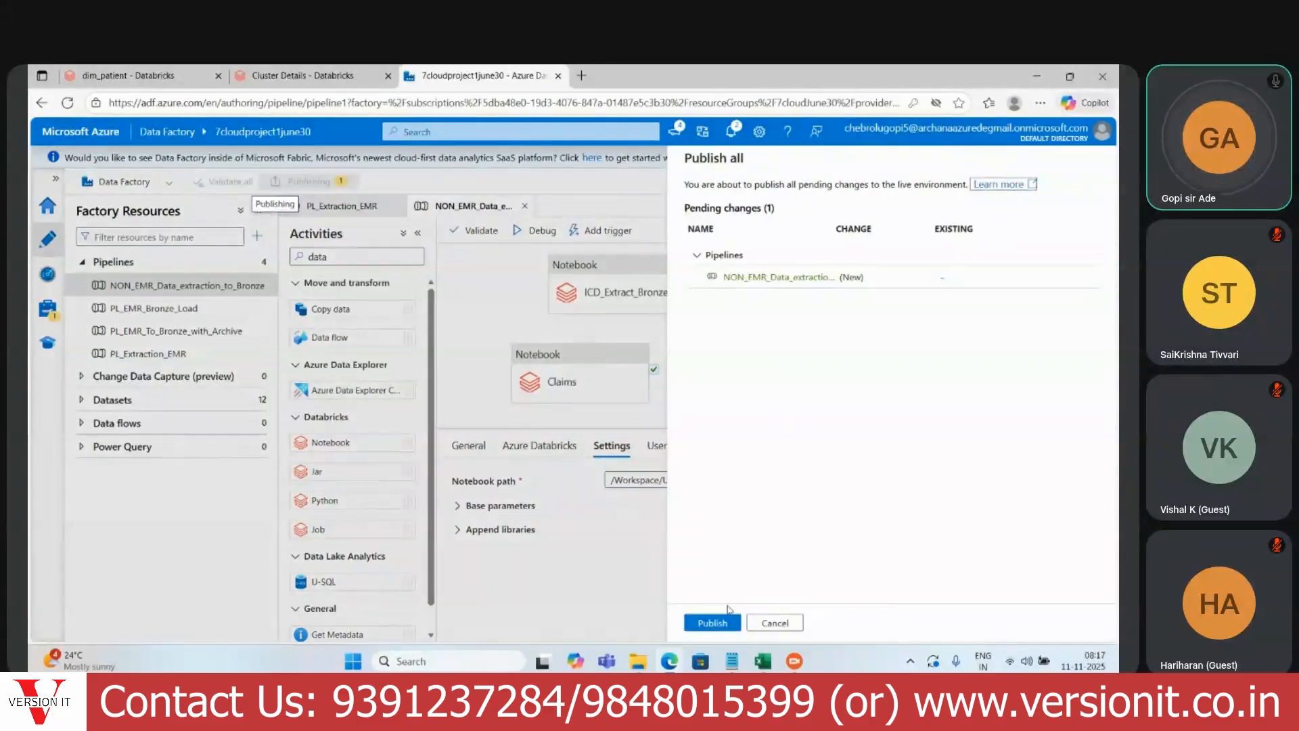
{"action": "left_click", "coordinate": [726, 623]}
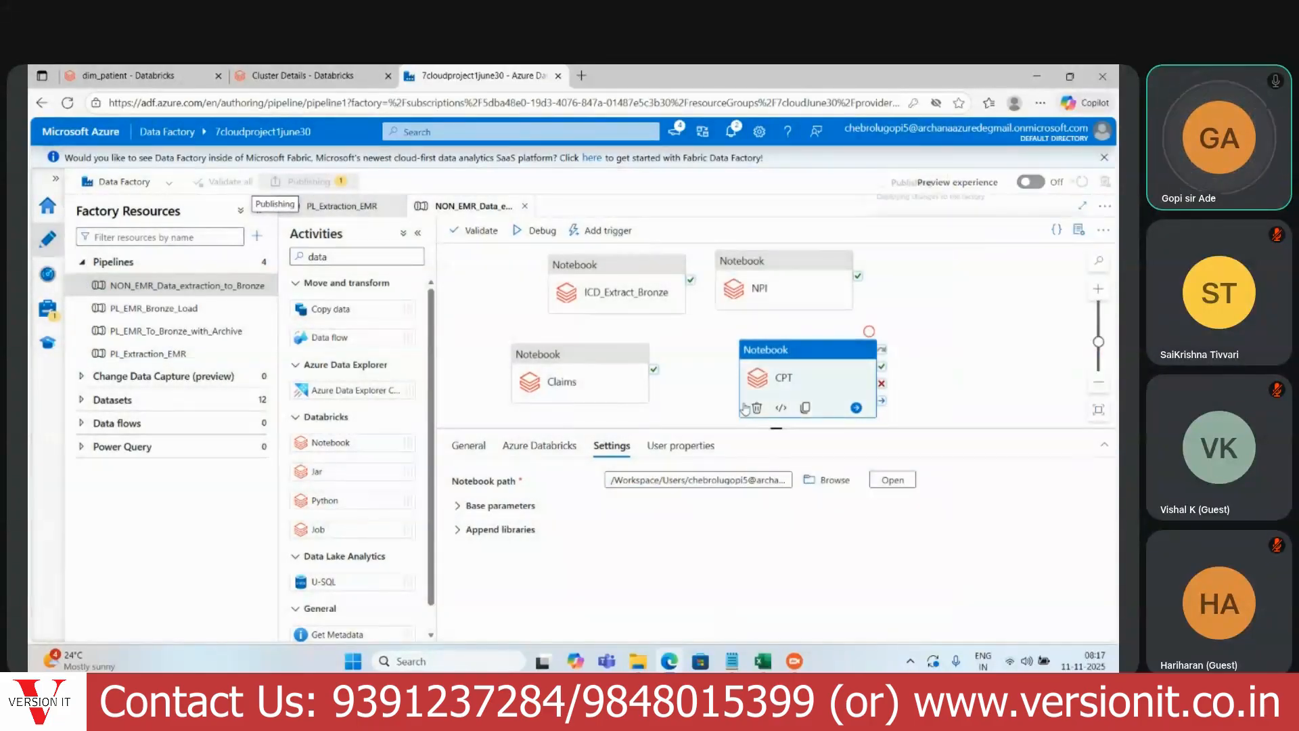
Step: Enlarge the pipeline canvas and stack the NPI, Claims and CPT activities in one column below ICD_Extract_Bronze
{"action": "left_click_drag", "start_coordinate": [775, 427], "coordinate": [790, 572]}
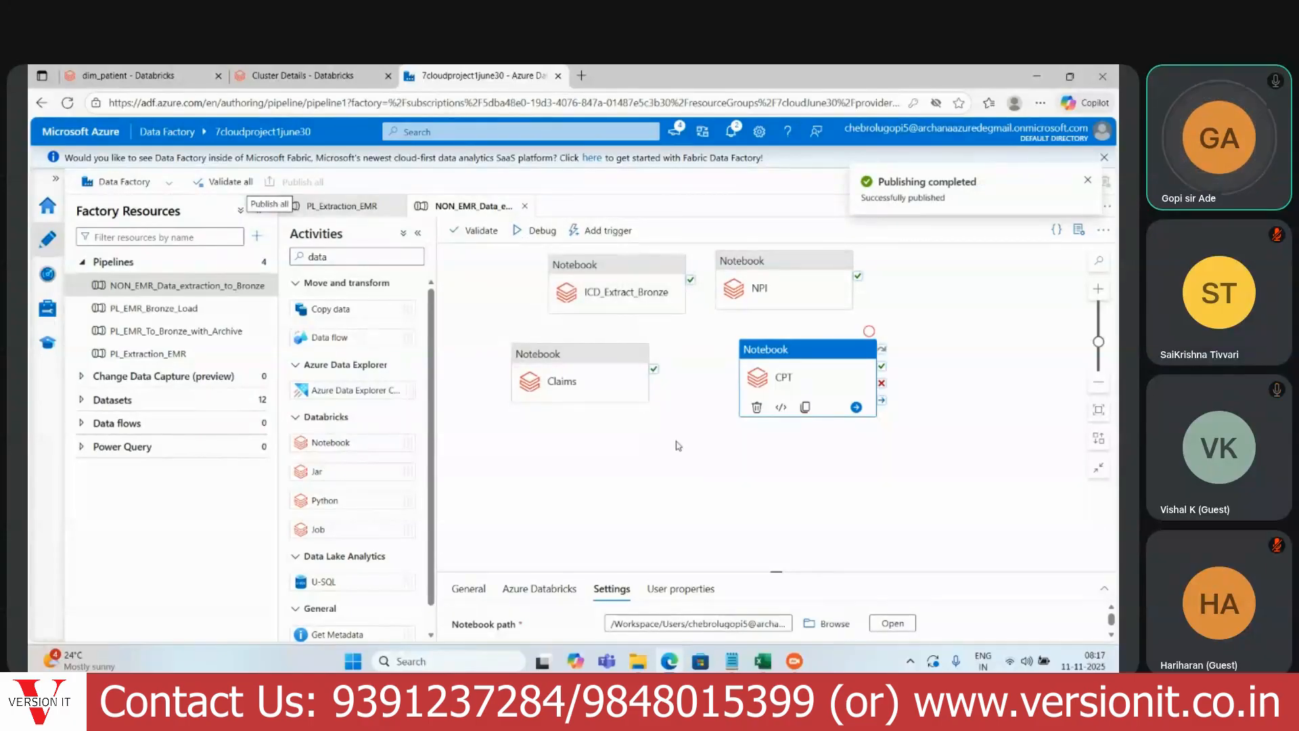
{"action": "left_click", "coordinate": [417, 232]}
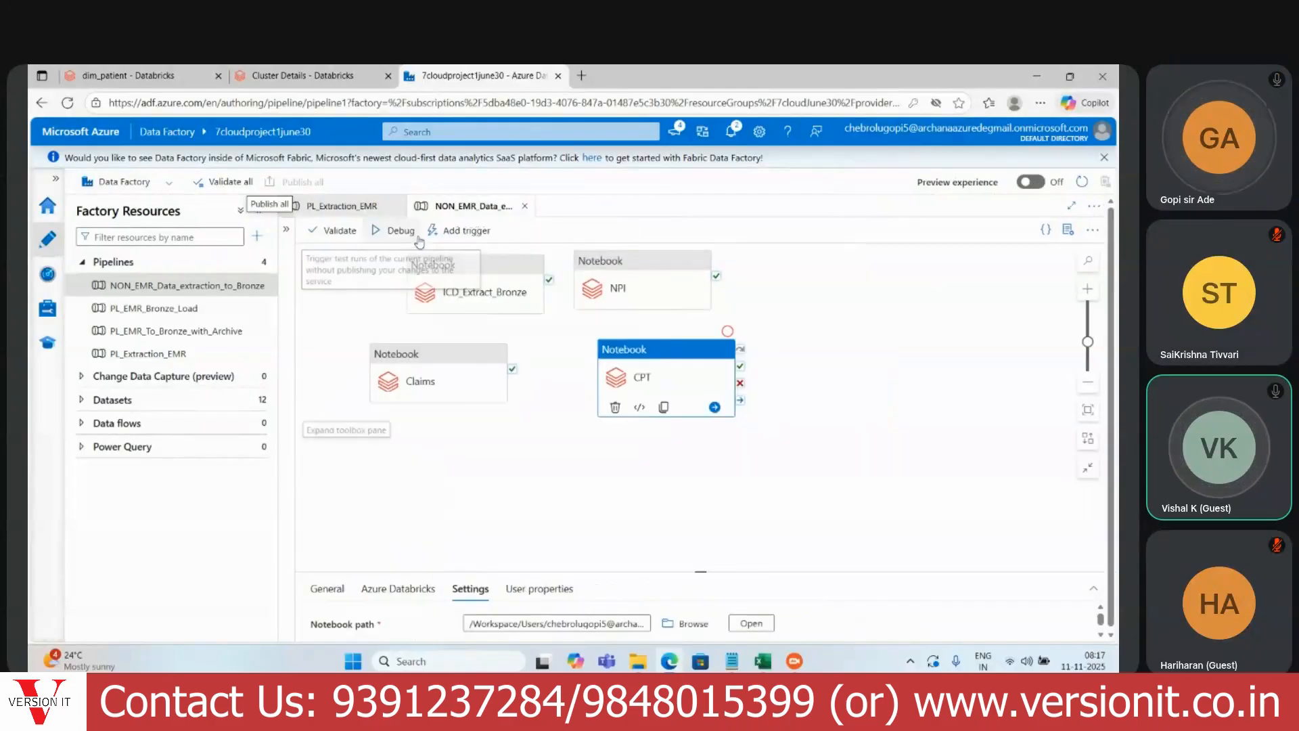
{"action": "left_click_drag", "start_coordinate": [446, 381], "coordinate": [476, 479]}
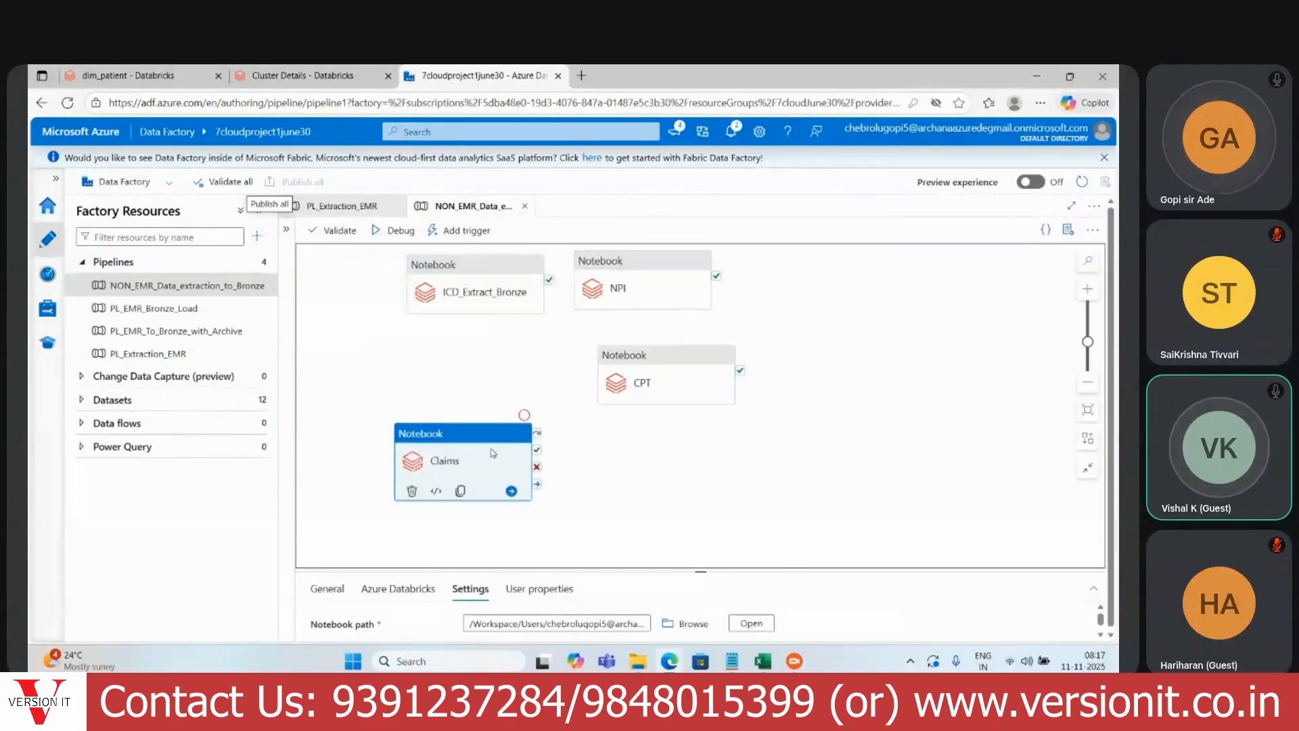
{"action": "left_click_drag", "start_coordinate": [613, 290], "coordinate": [440, 363]}
{"action": "left_click_drag", "start_coordinate": [629, 398], "coordinate": [445, 561]}
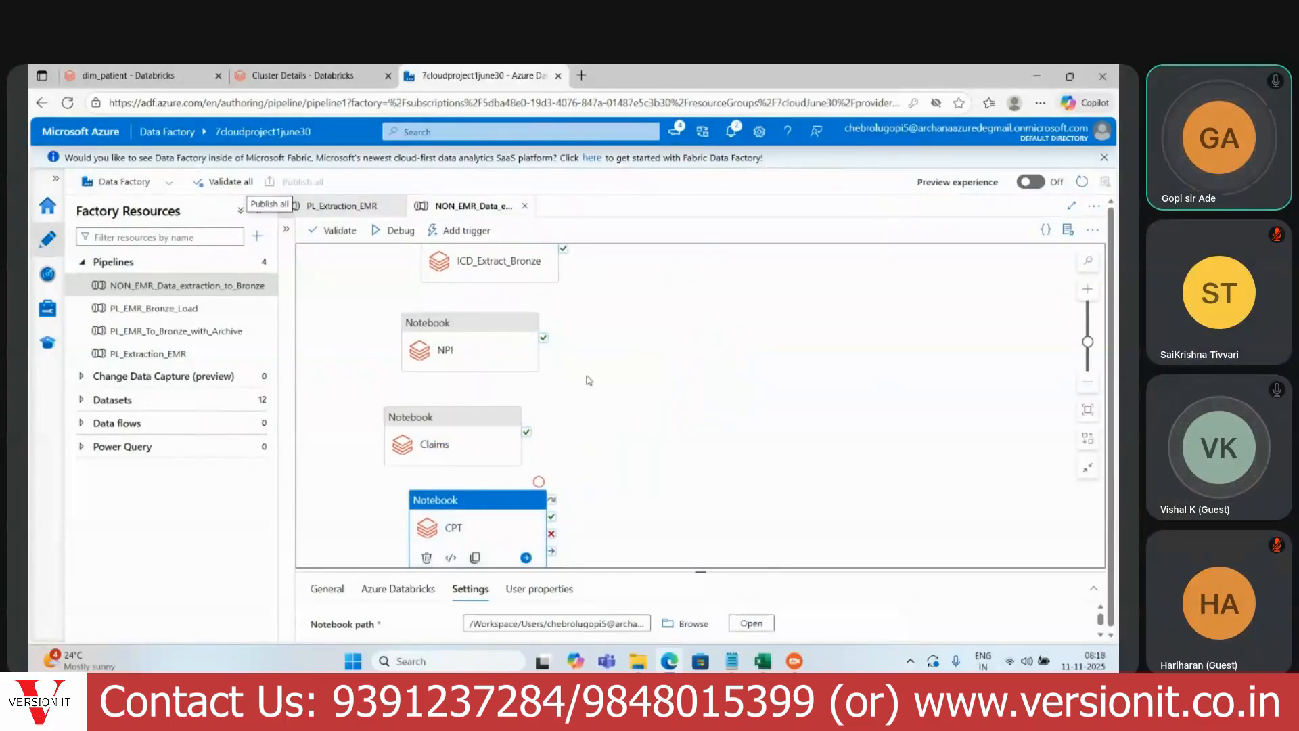
{"action": "left_click", "coordinate": [589, 380]}
Step: Start a debug run of NON_EMR_Data_extraction_to_Bronze, then view the PL_Extraction_EMR pipeline and return
{"action": "left_click", "coordinate": [398, 231]}
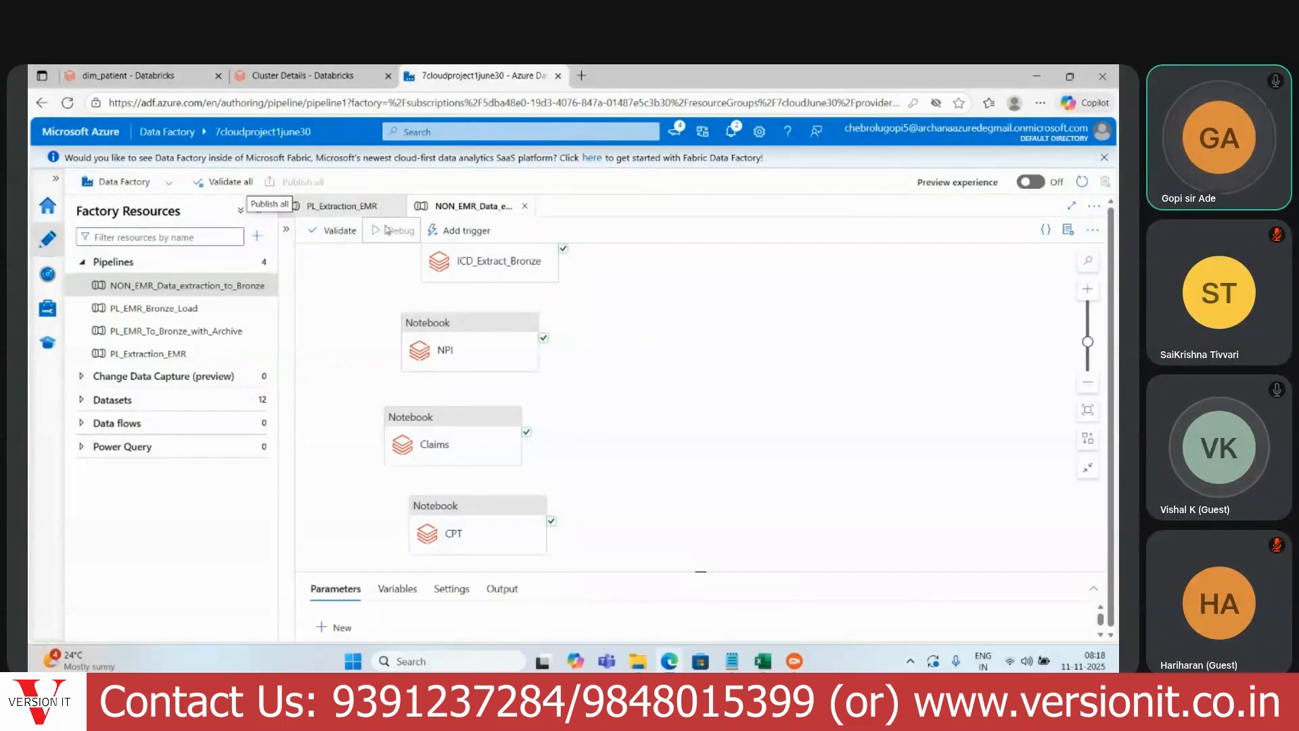
{"action": "left_click", "coordinate": [520, 388]}
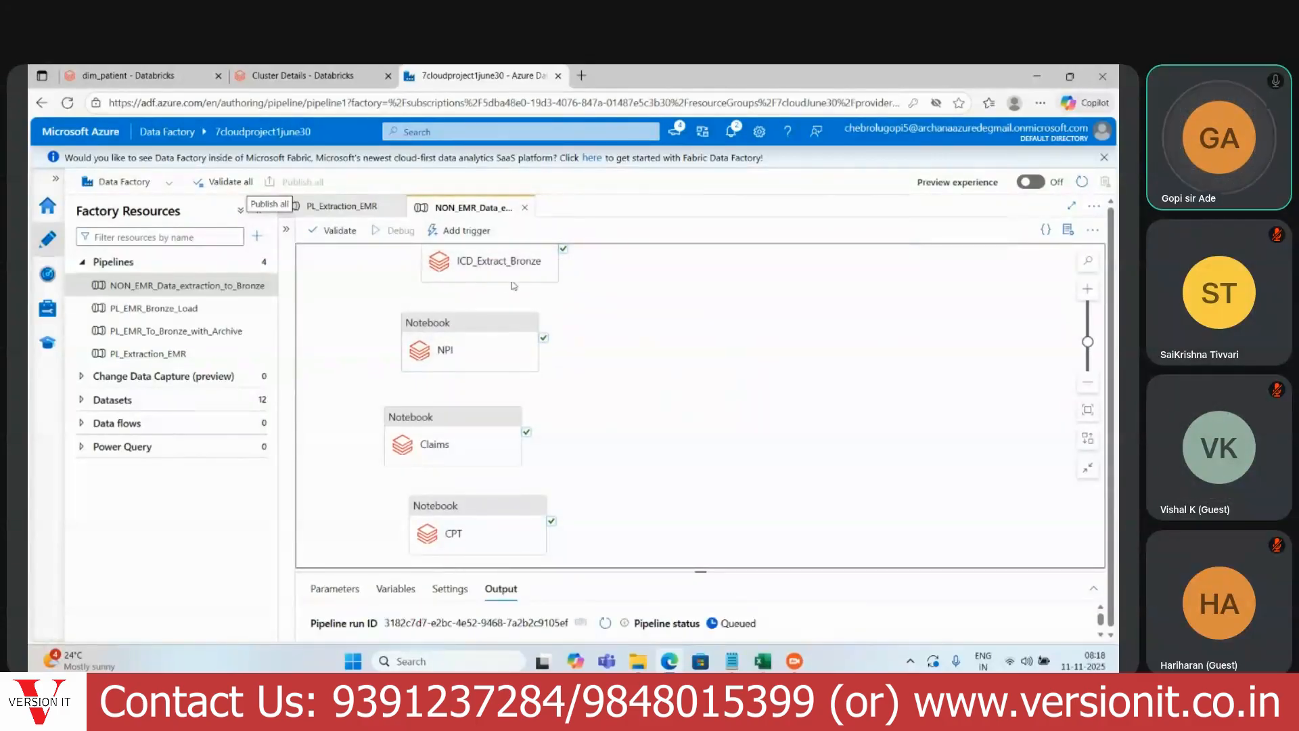
{"action": "left_click", "coordinate": [342, 206]}
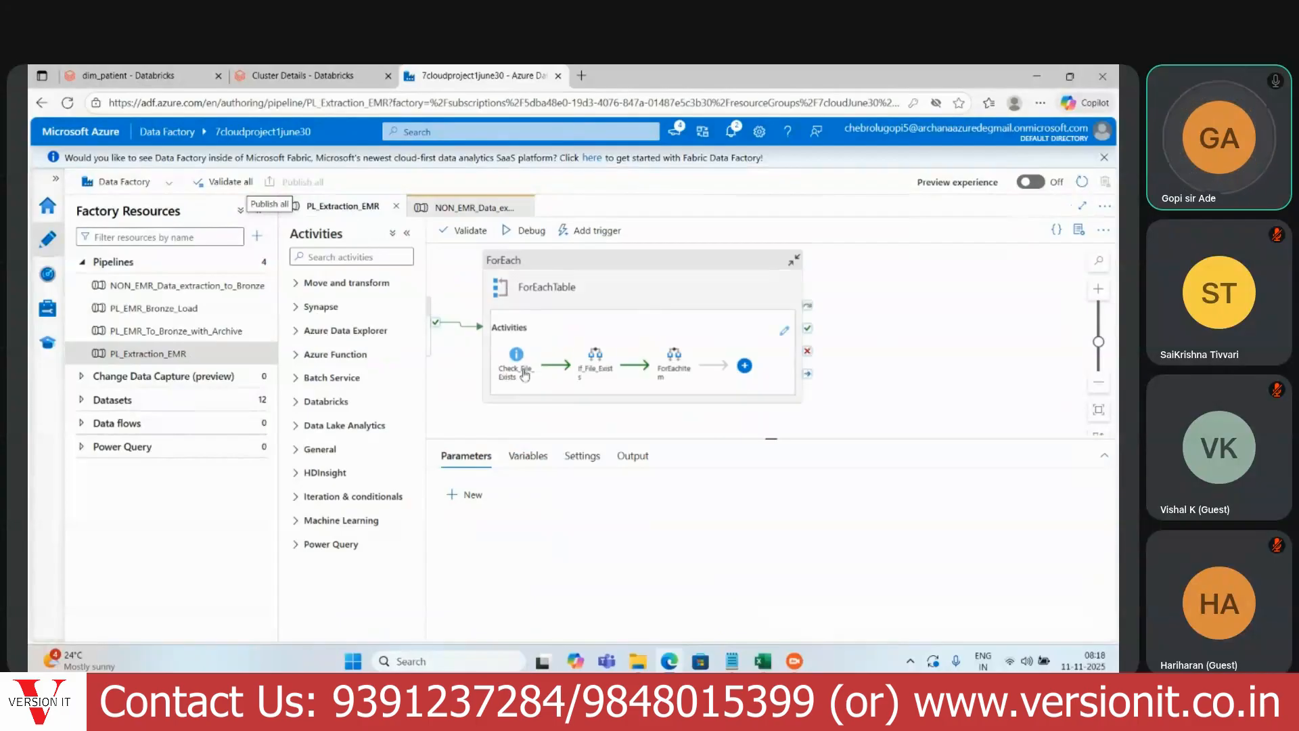
{"action": "left_click", "coordinate": [464, 210]}
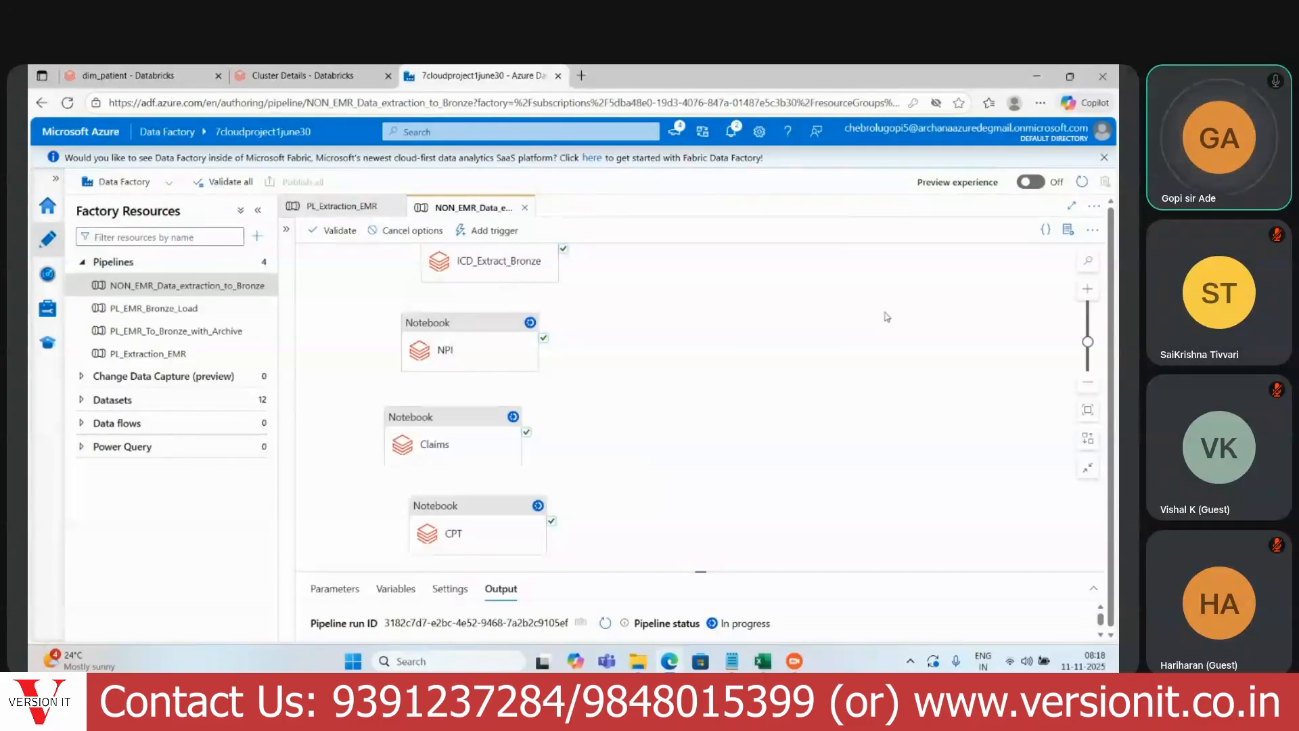
Step: Open the Azure portal in place of the cluster details page and view the bronze container of the project1adlsjune30 storage account
{"action": "left_click", "coordinate": [295, 73]}
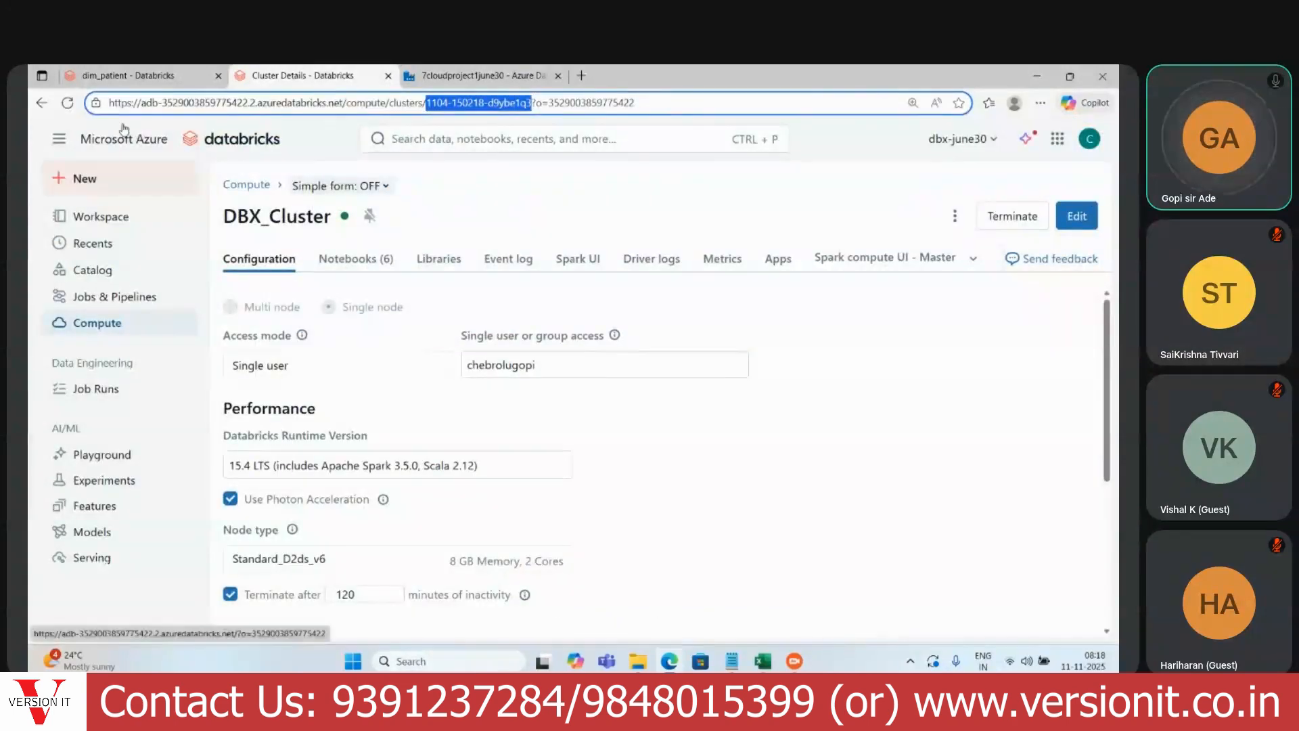
{"action": "double_click", "coordinate": [368, 103]}
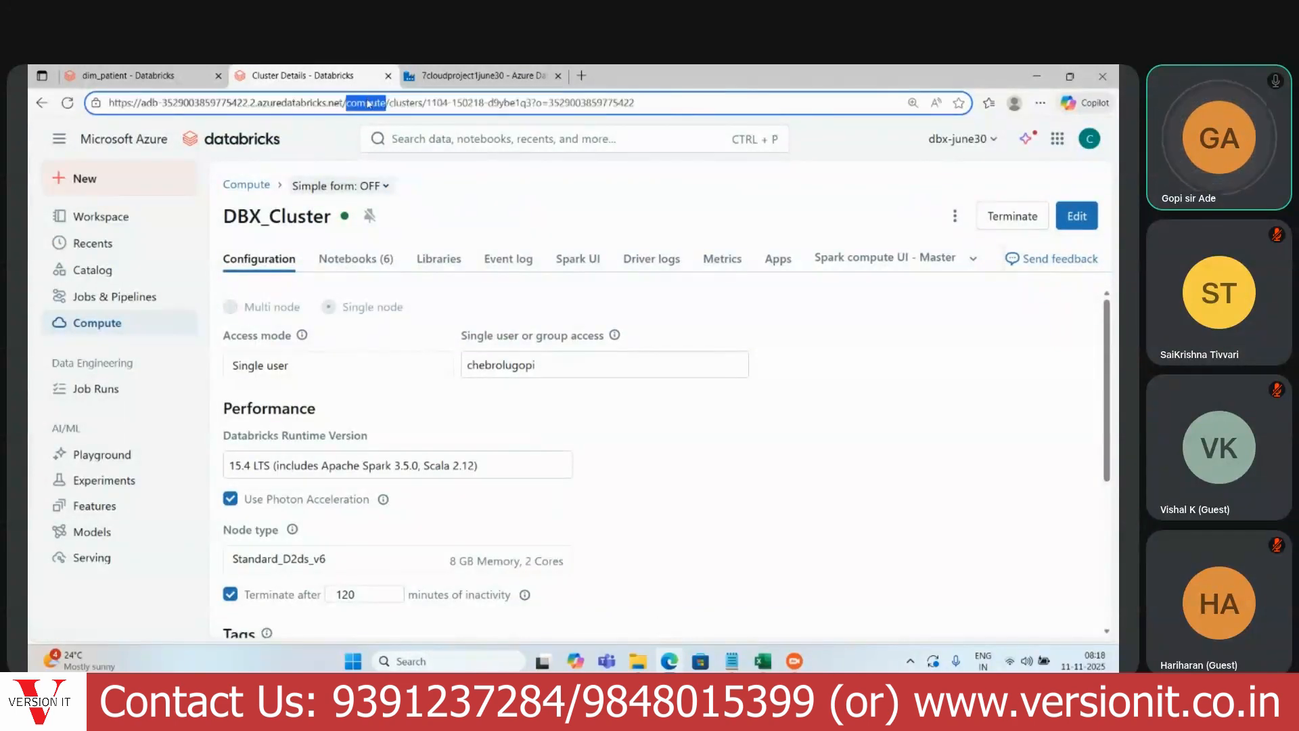
{"action": "key", "text": "ctrl+a"}
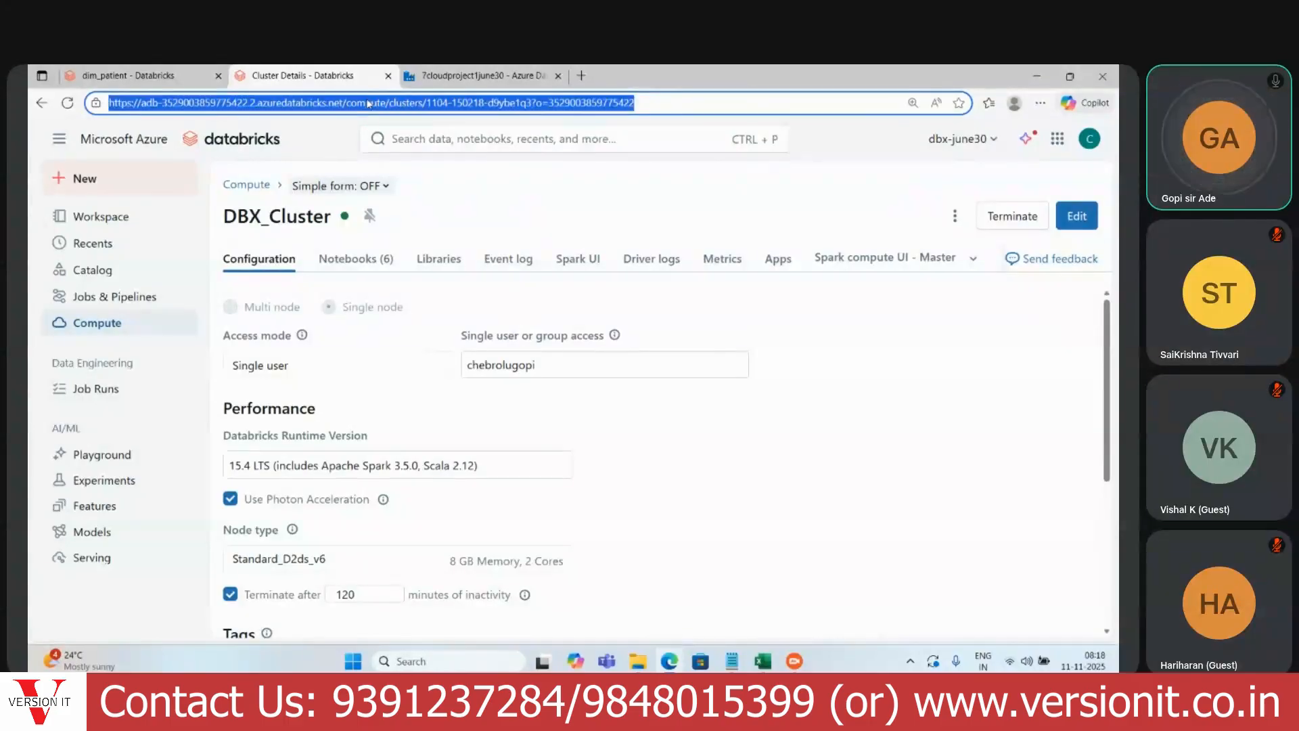
{"action": "type", "text": "p"}
{"action": "key", "text": "Return"}
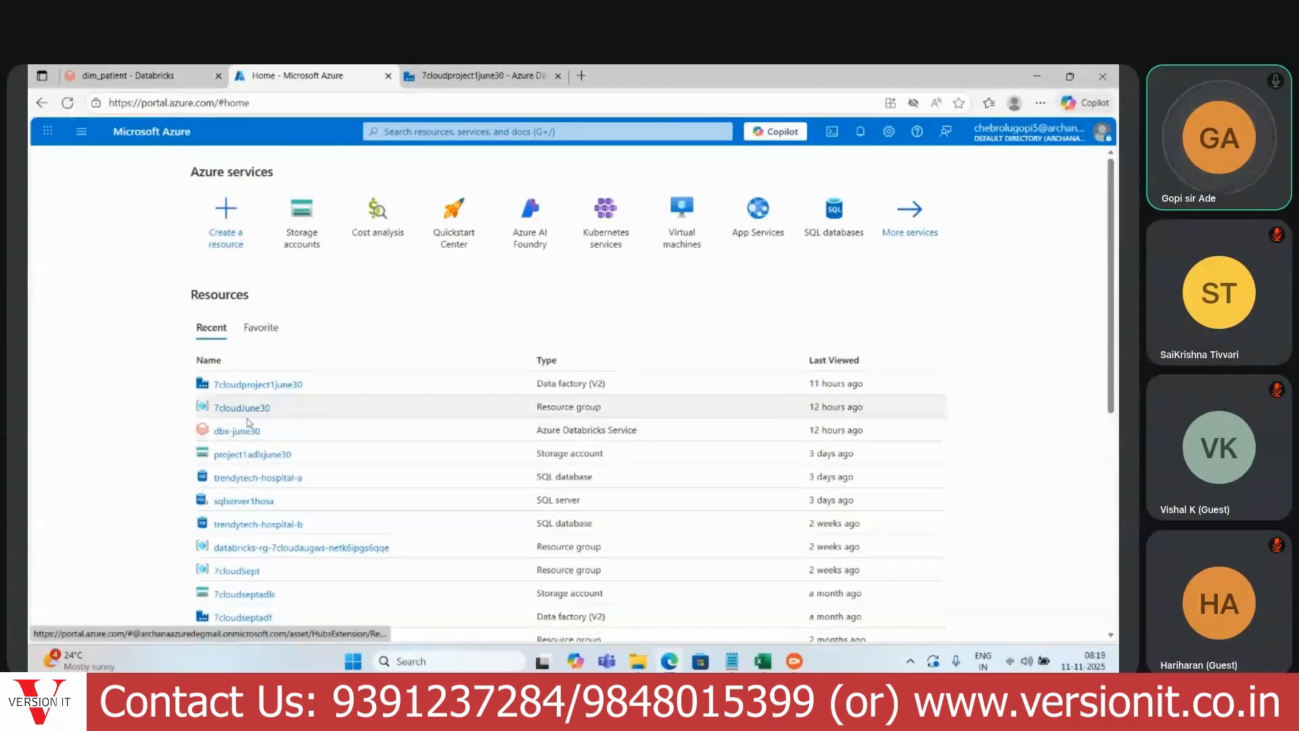
{"action": "left_click", "coordinate": [250, 454]}
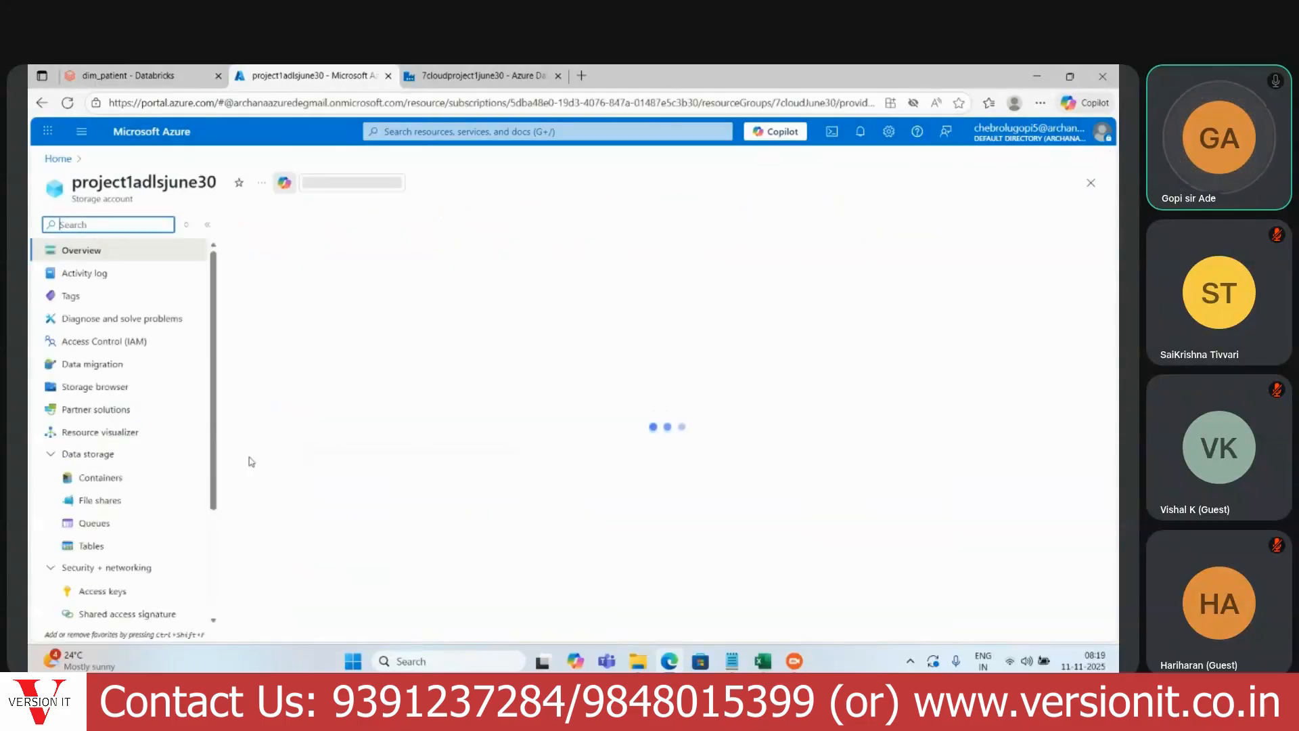
{"action": "left_click", "coordinate": [96, 477]}
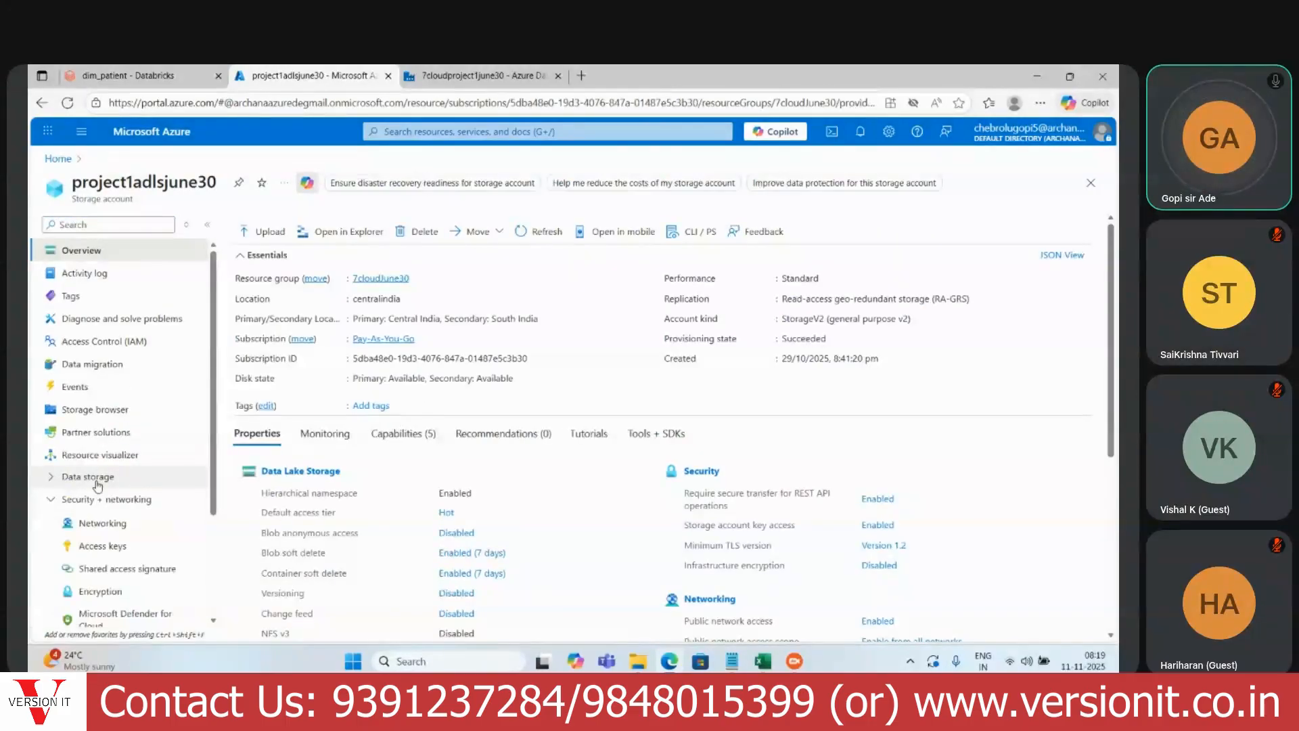
{"action": "left_click", "coordinate": [96, 477]}
{"action": "left_click", "coordinate": [98, 500]}
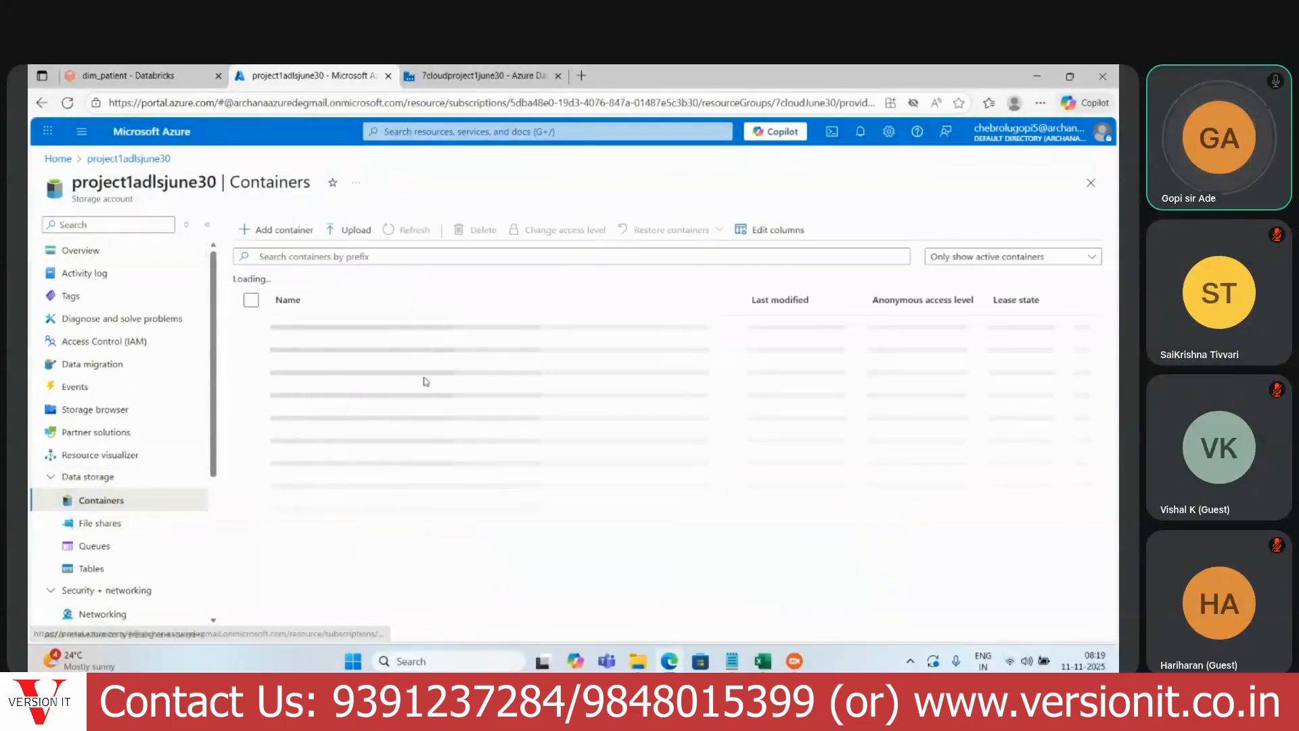
{"action": "left_click", "coordinate": [305, 350]}
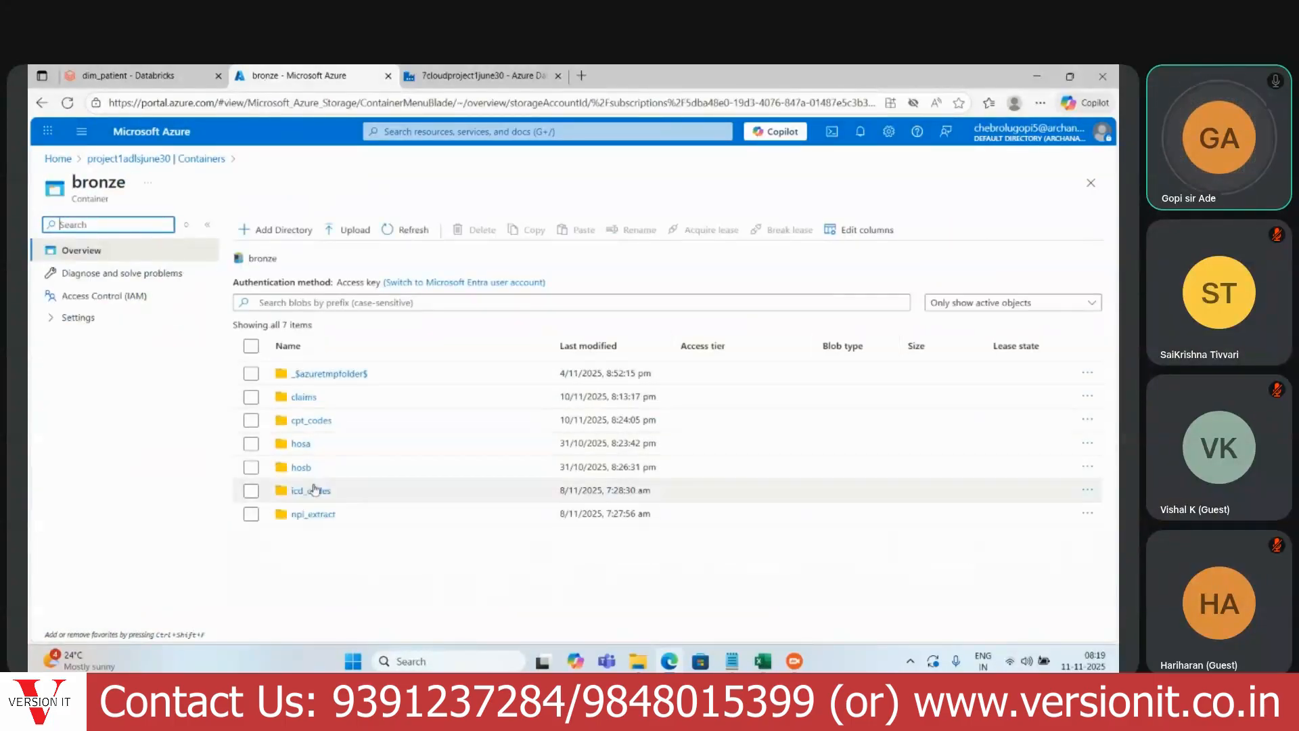
Step: Return to Data Factory and open the activity runs of the NON_EMR_Data_extraction_to_Bronze debug run in monitoring
{"action": "left_click", "coordinate": [474, 75]}
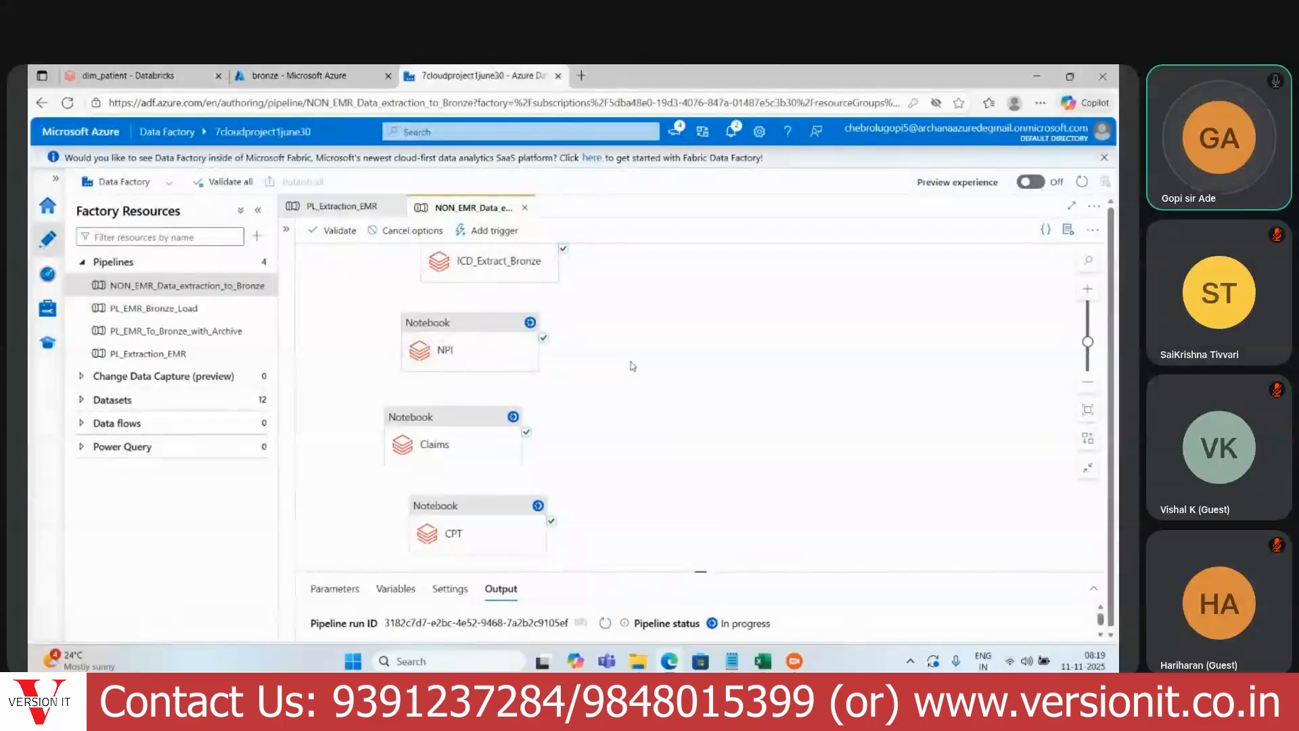
{"action": "left_click_drag", "start_coordinate": [633, 366], "coordinate": [799, 336]}
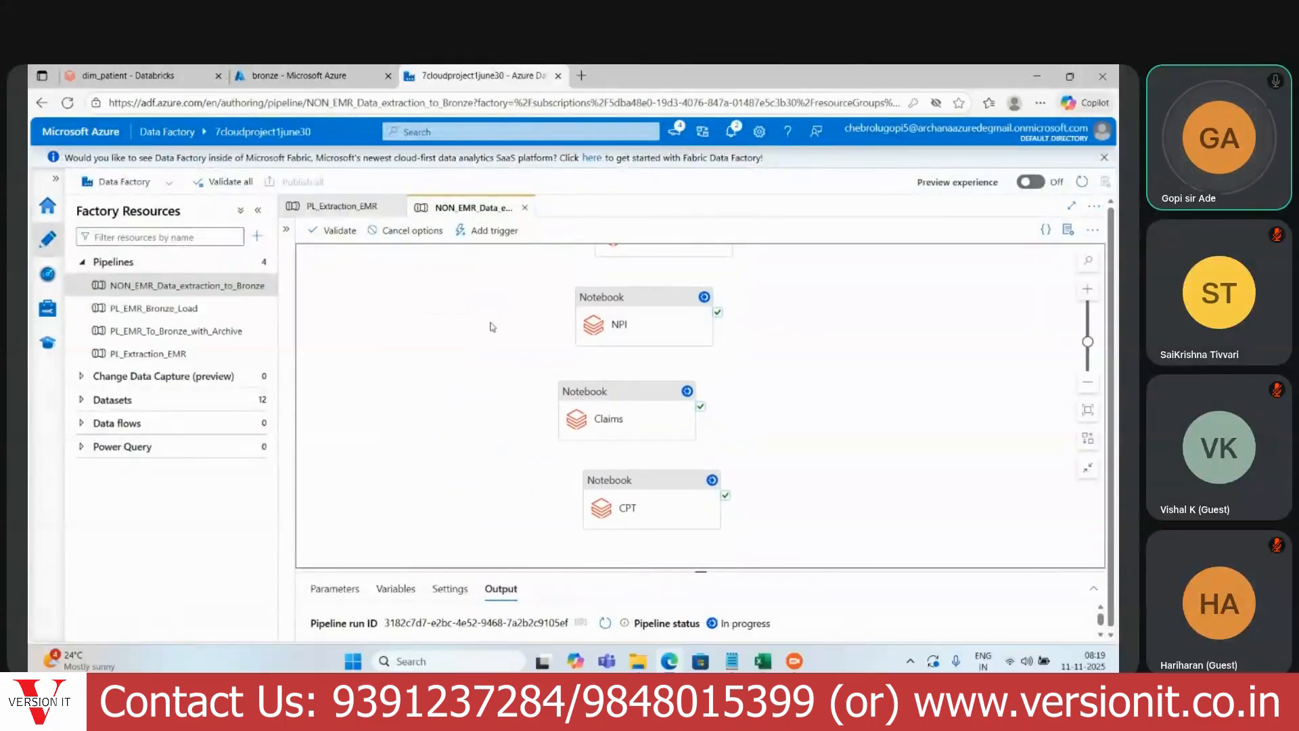
{"action": "left_click", "coordinate": [47, 274]}
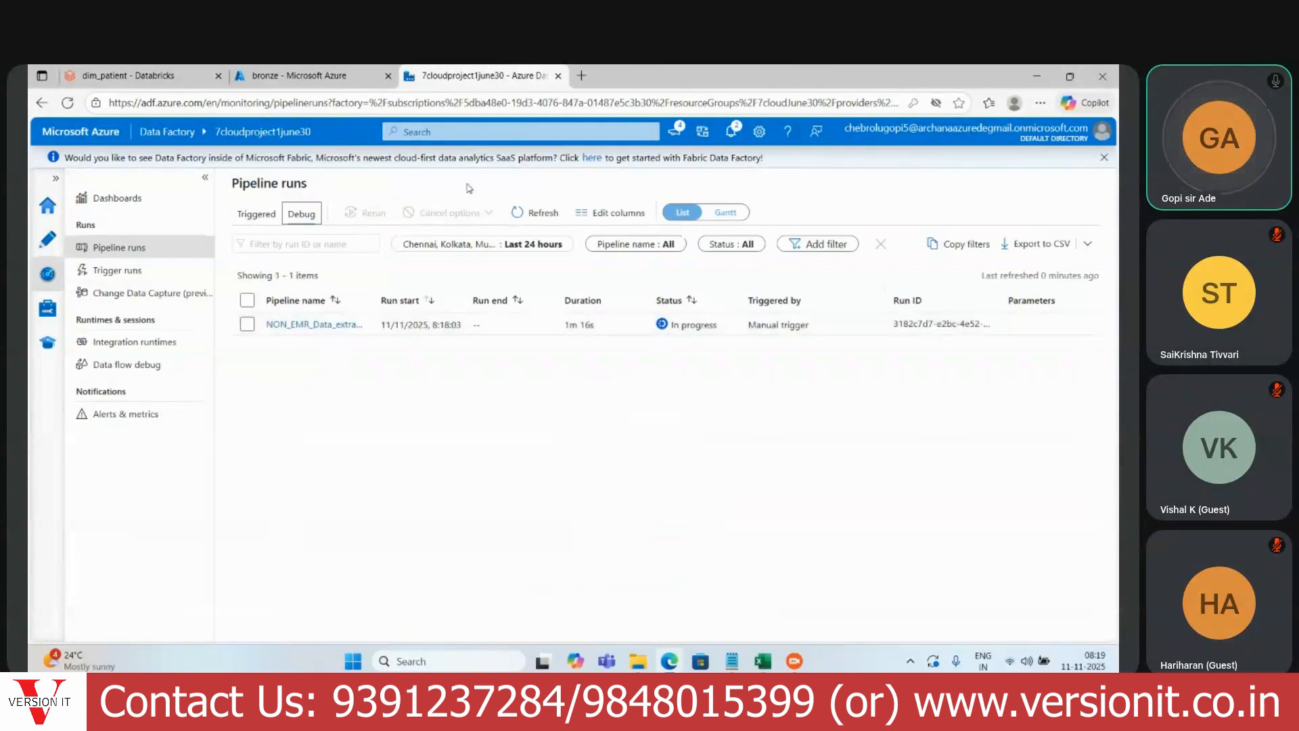
{"action": "left_click", "coordinate": [296, 325]}
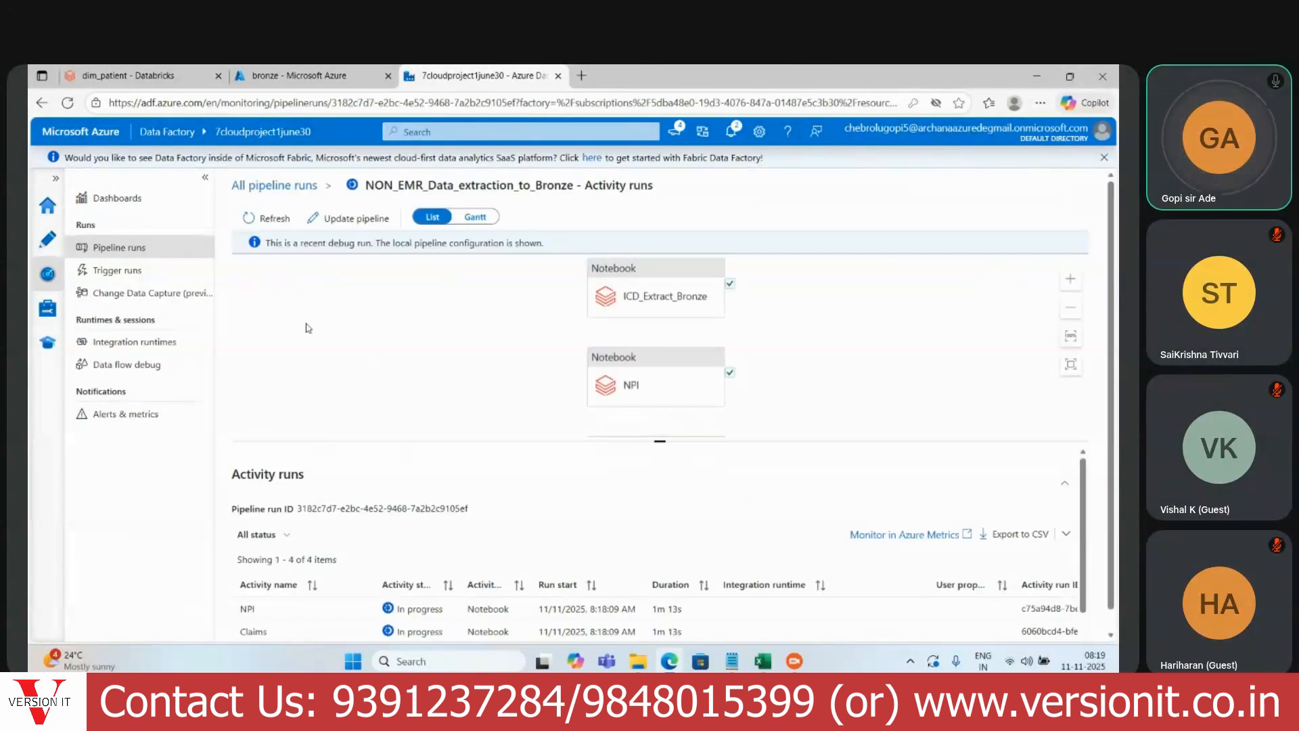
Step: Enlarge the activity runs list and open the run details of the Claims activity
{"action": "left_click_drag", "start_coordinate": [545, 348], "coordinate": [386, 343]}
{"action": "scroll", "coordinate": [385, 343], "scroll_direction": "down", "scroll_amount": 3}
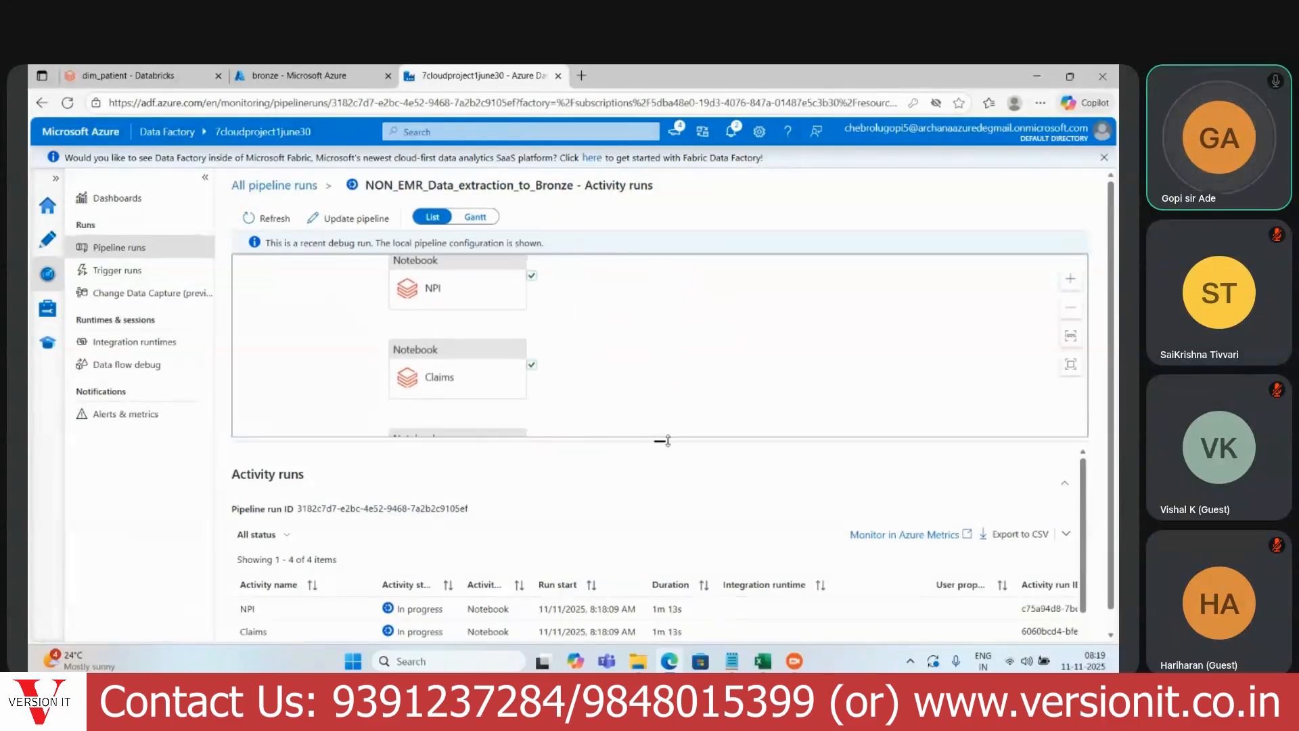
{"action": "left_click_drag", "start_coordinate": [668, 441], "coordinate": [660, 328]}
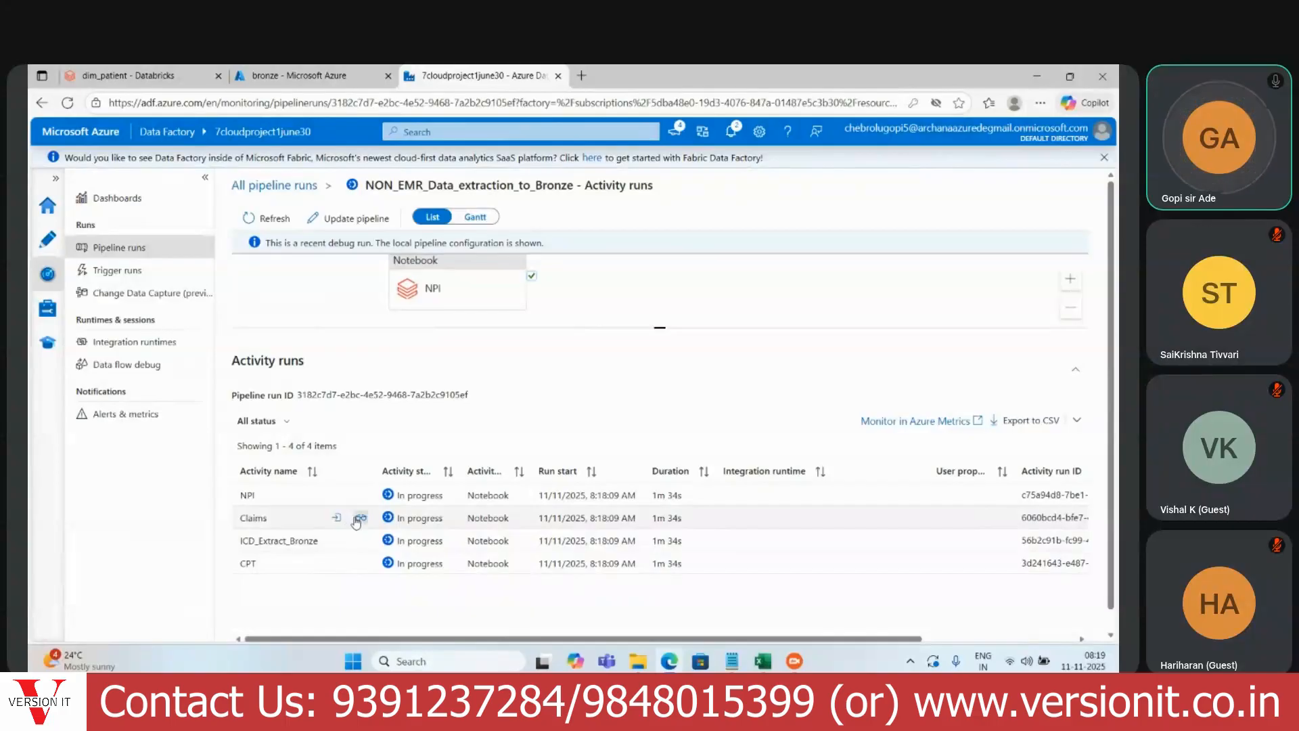
{"action": "left_click", "coordinate": [358, 519]}
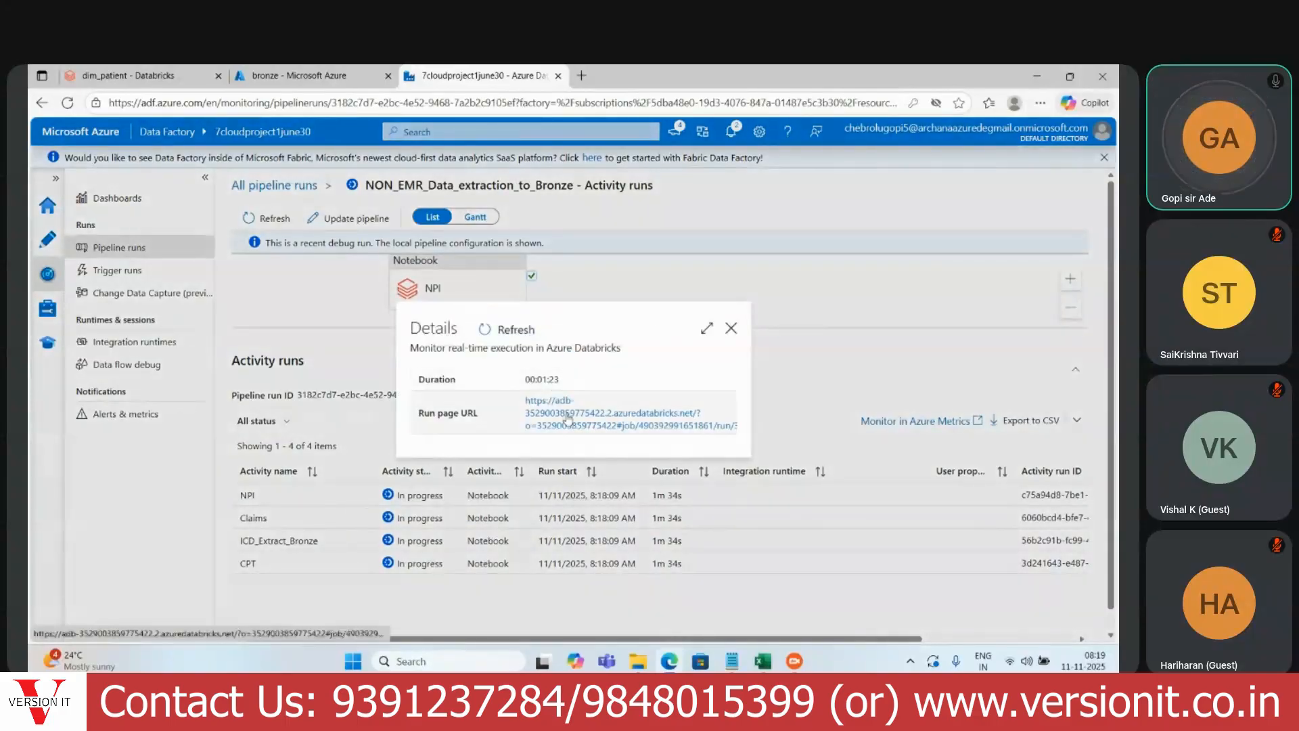
Step: Open the Claims activity's run page in Databricks and look through its notebook output
{"action": "left_click", "coordinate": [567, 420]}
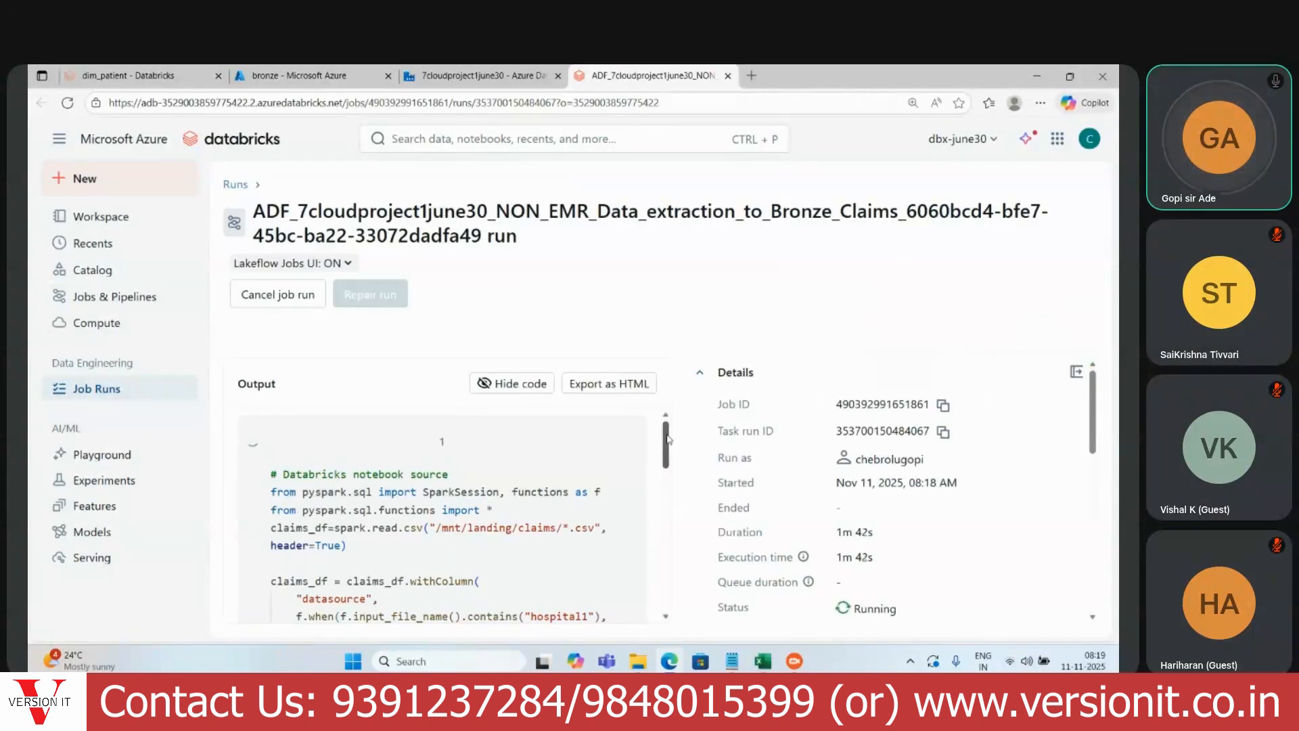
{"action": "scroll", "coordinate": [667, 439], "scroll_direction": "down", "scroll_amount": 5}
{"action": "scroll", "coordinate": [667, 427], "scroll_direction": "up", "scroll_amount": 5}
{"action": "left_click_drag", "start_coordinate": [670, 439], "coordinate": [680, 403]}
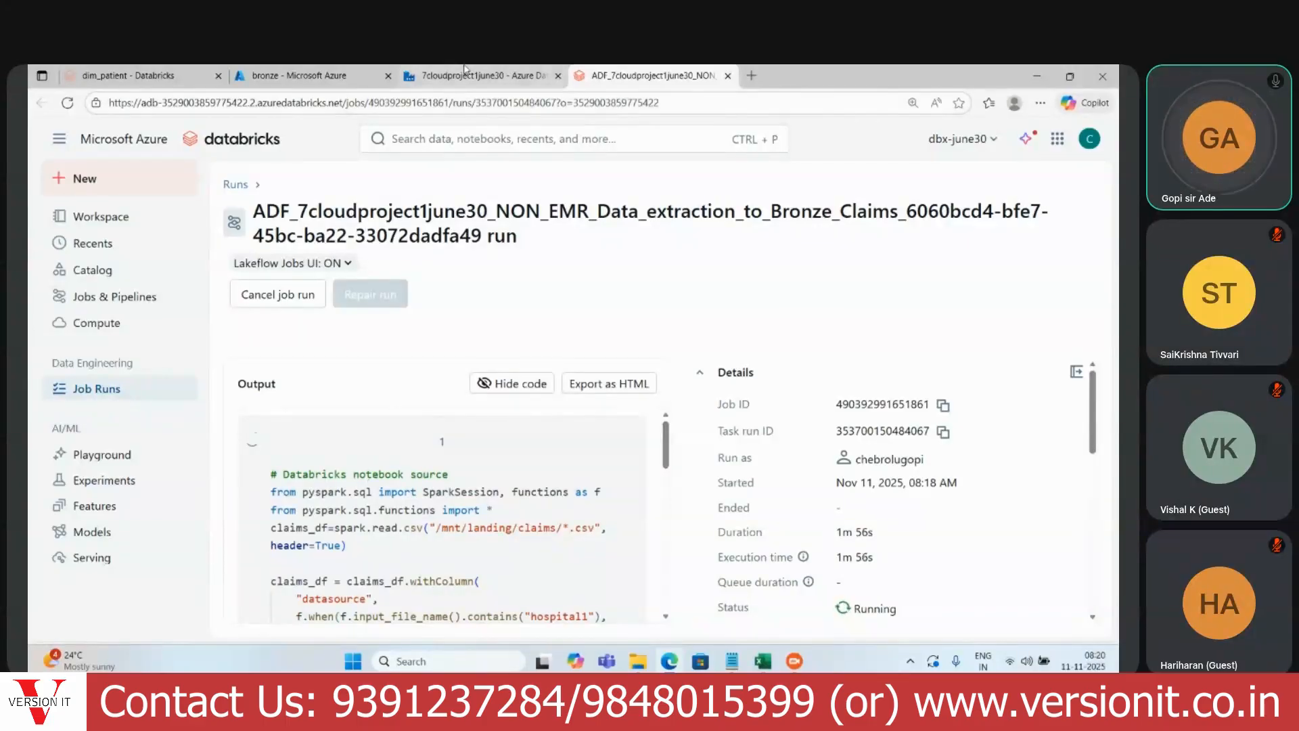
Step: Dismiss the Claims activity details in Data Factory and close the Claims run page in Databricks
{"action": "left_click", "coordinate": [482, 75]}
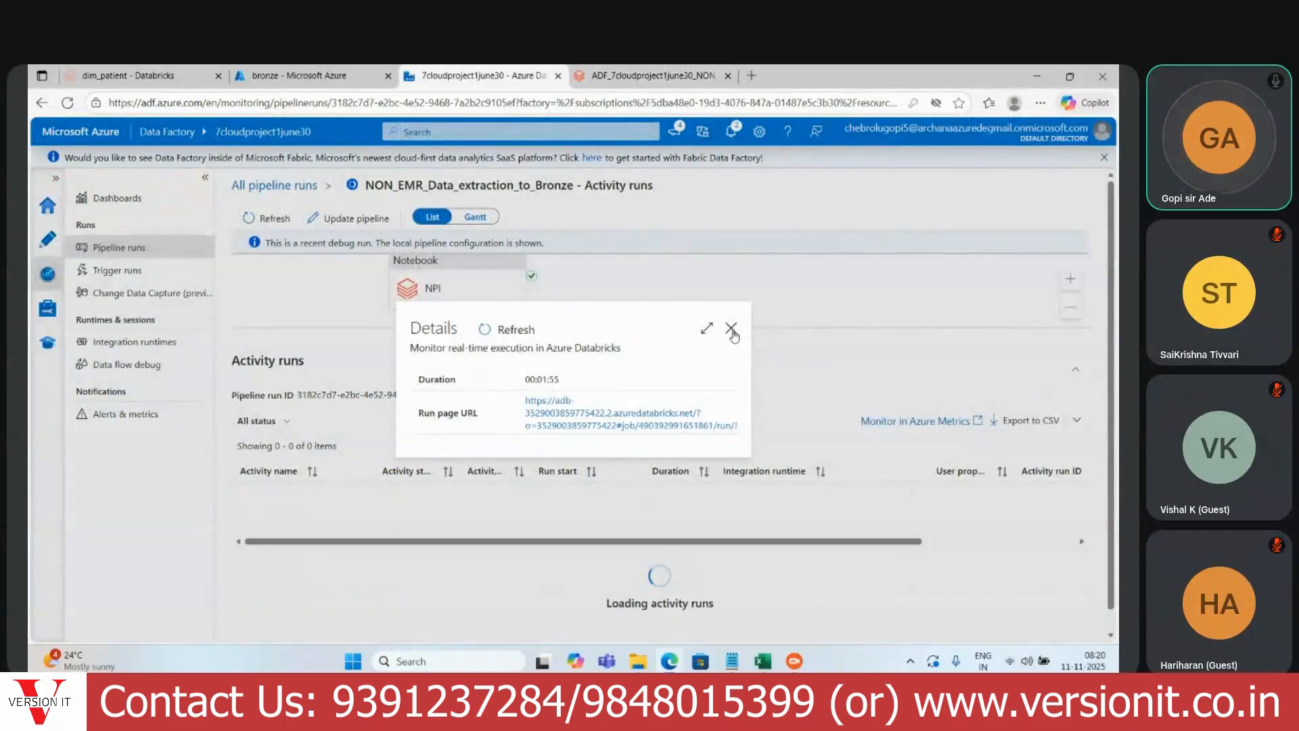
{"action": "left_click", "coordinate": [731, 328]}
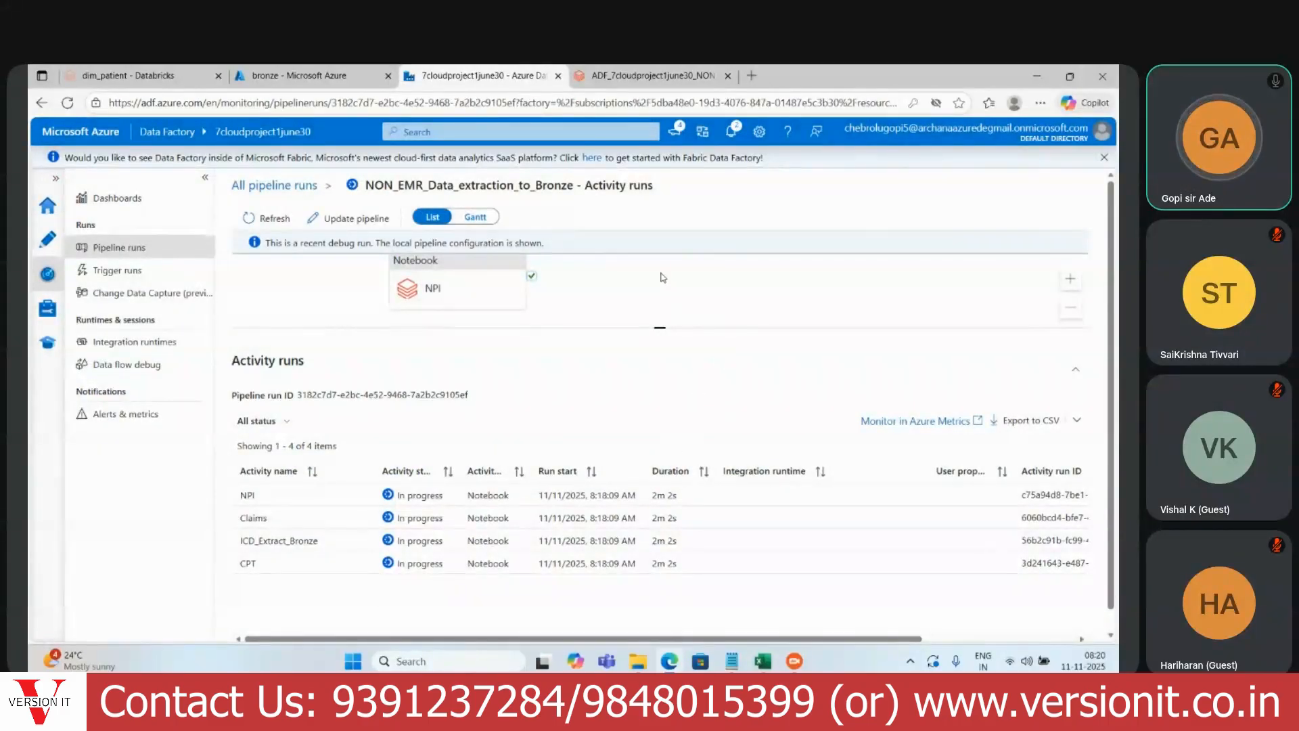
{"action": "left_click", "coordinate": [621, 76]}
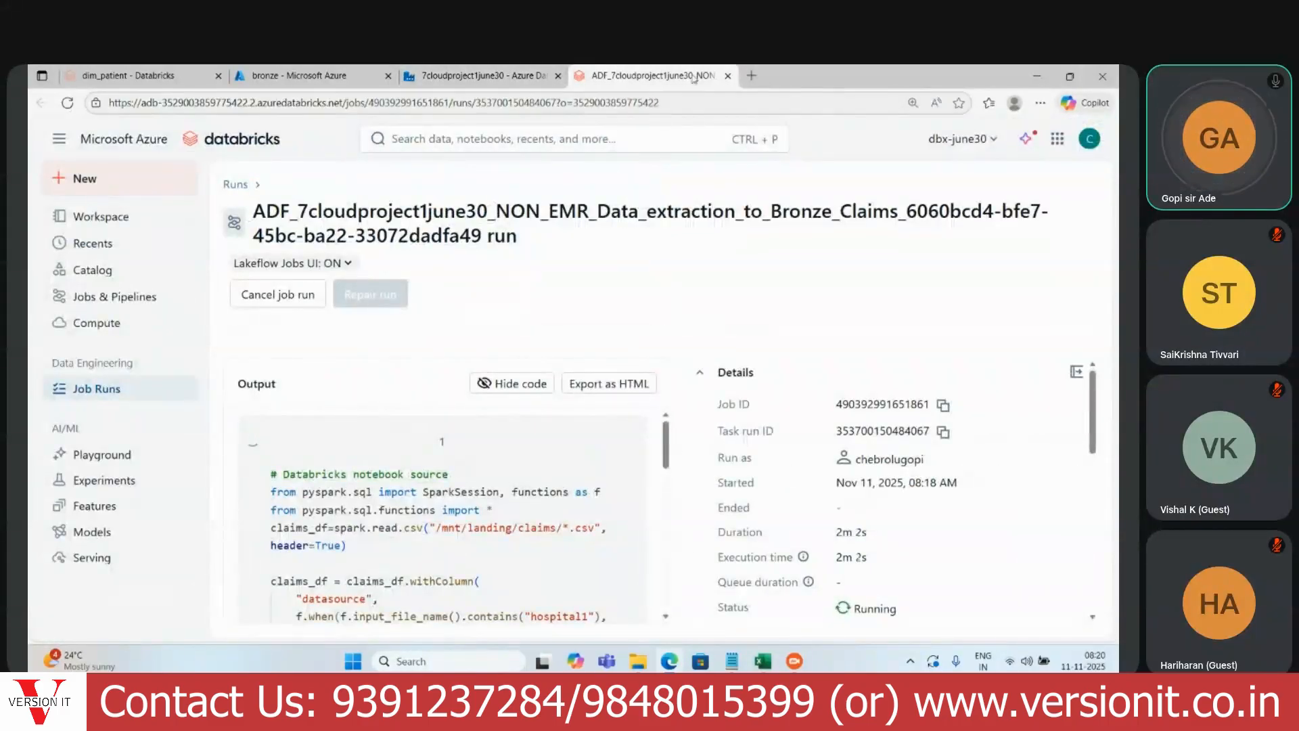
{"action": "left_click", "coordinate": [727, 78]}
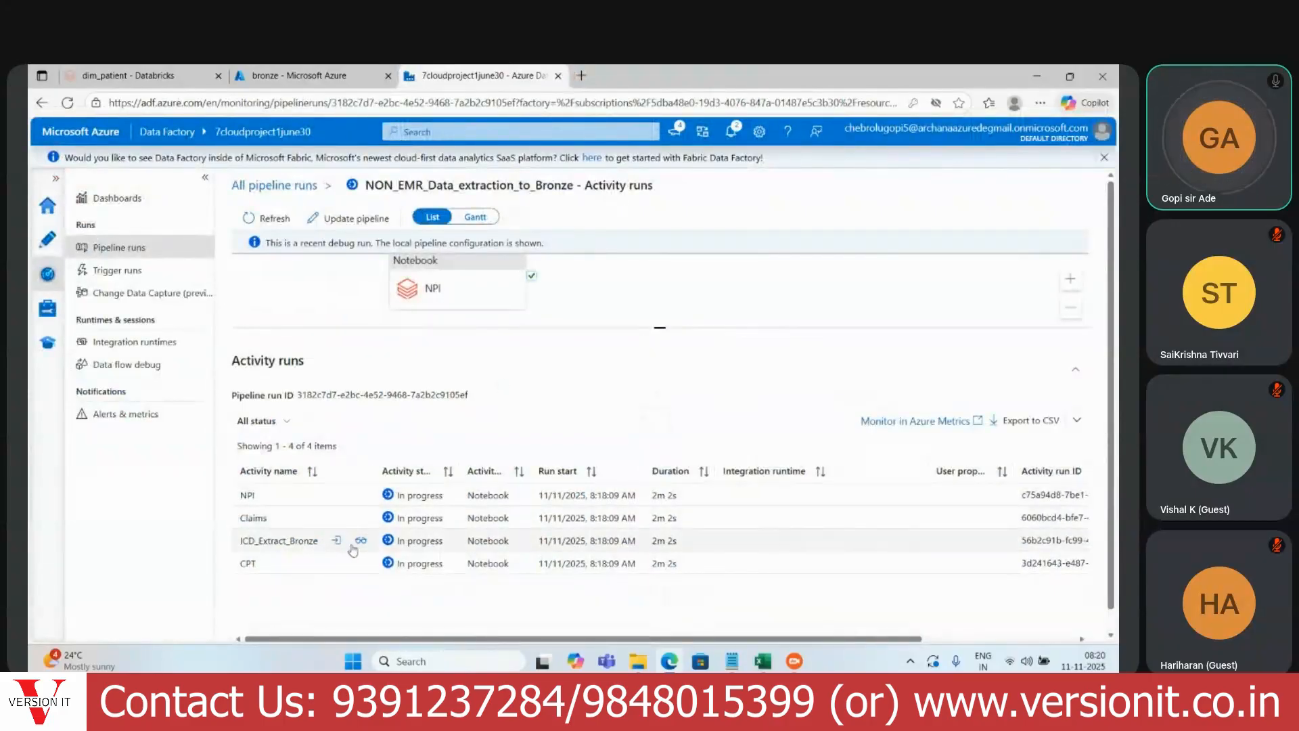
Step: Open the ICD_Extract_Bronze activity's run page in Databricks from its run details and view the notebook output
{"action": "left_click", "coordinate": [360, 543]}
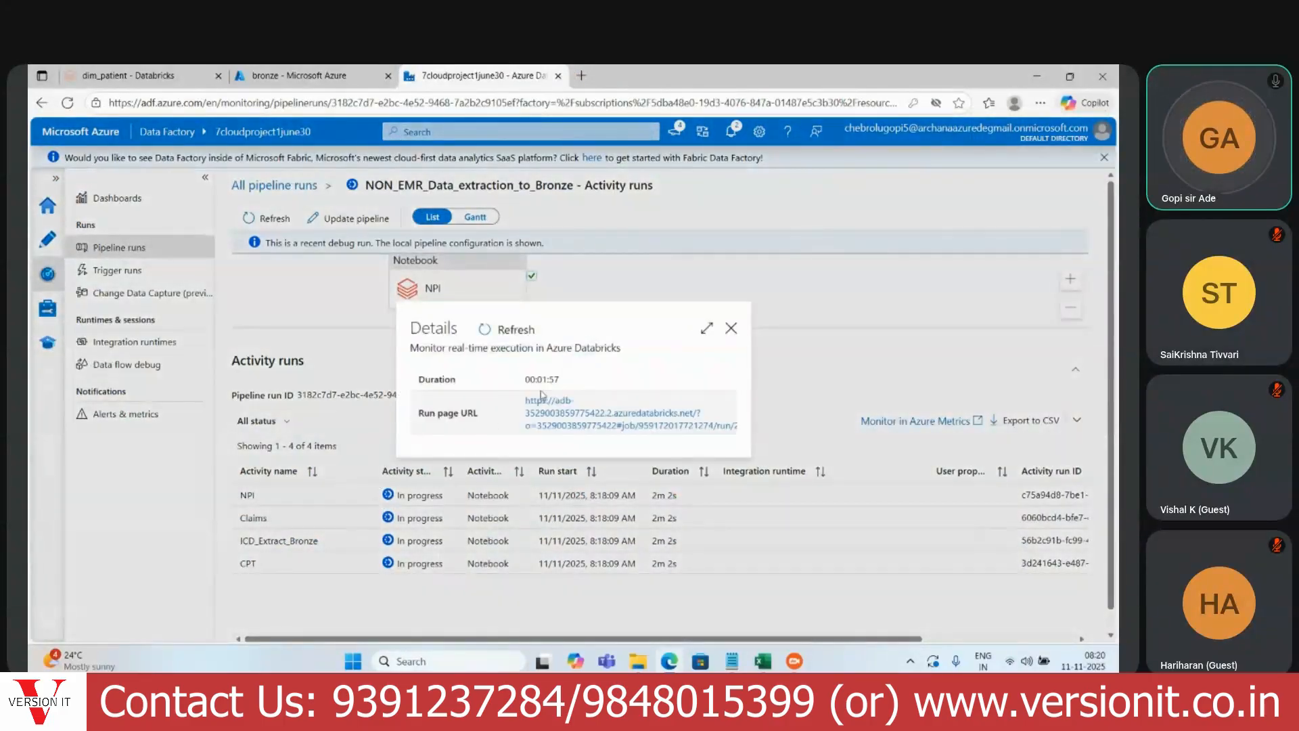
{"action": "left_click", "coordinate": [557, 414]}
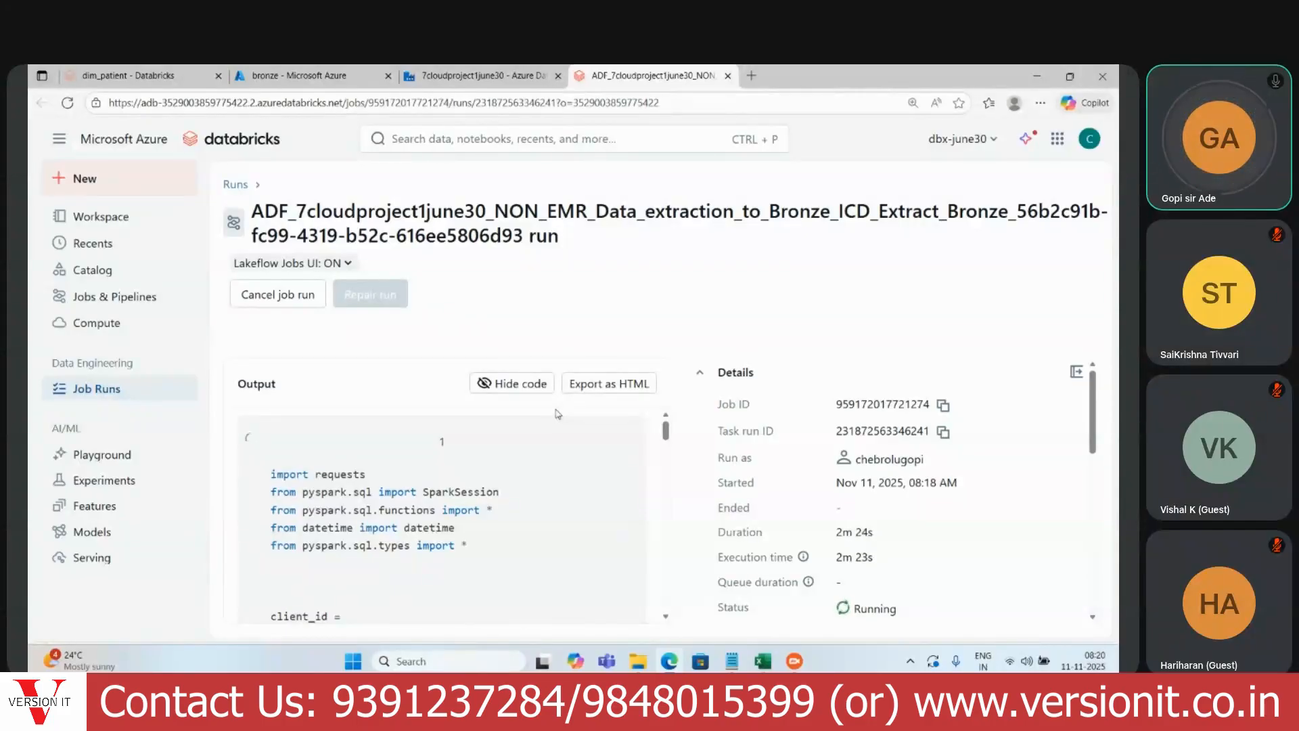
{"action": "left_click_drag", "start_coordinate": [667, 431], "coordinate": [705, 423]}
Step: Switch to the Databricks workspace and open the list of notebooks attached to DBX_Cluster
{"action": "left_click", "coordinate": [135, 75]}
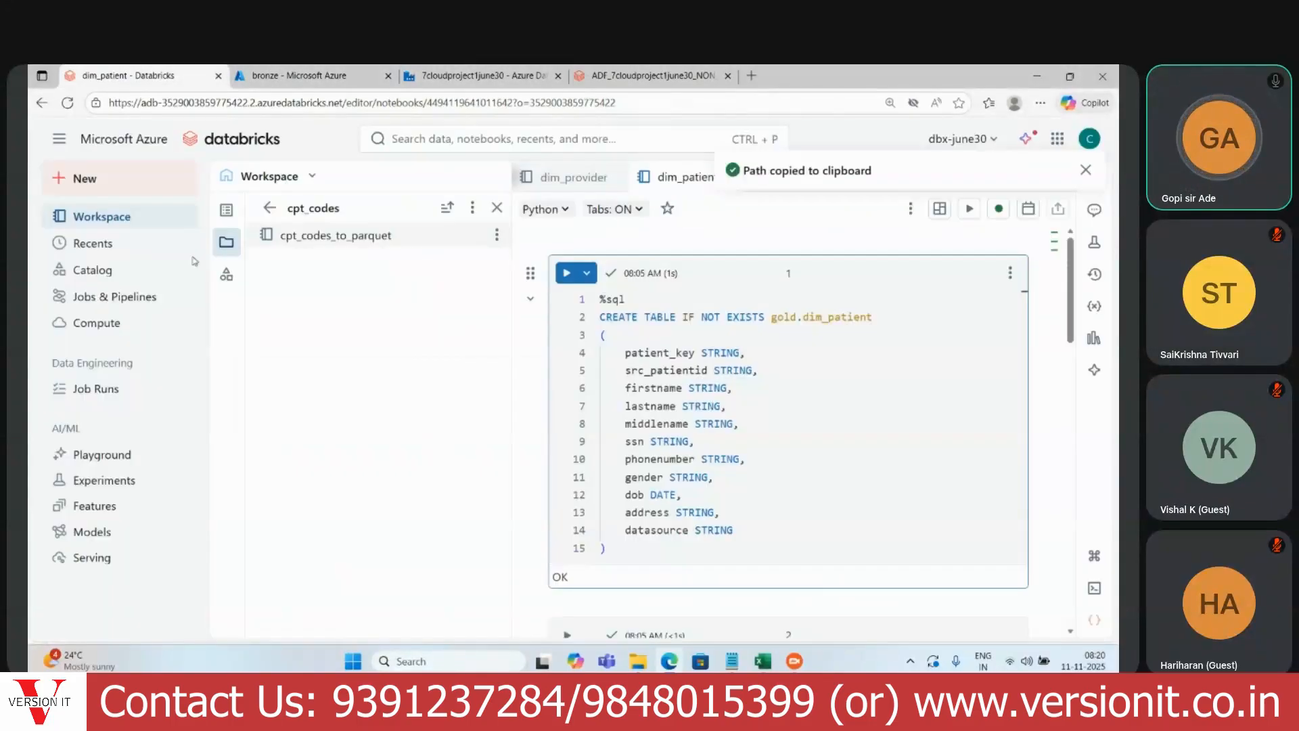
{"action": "left_click", "coordinate": [98, 324]}
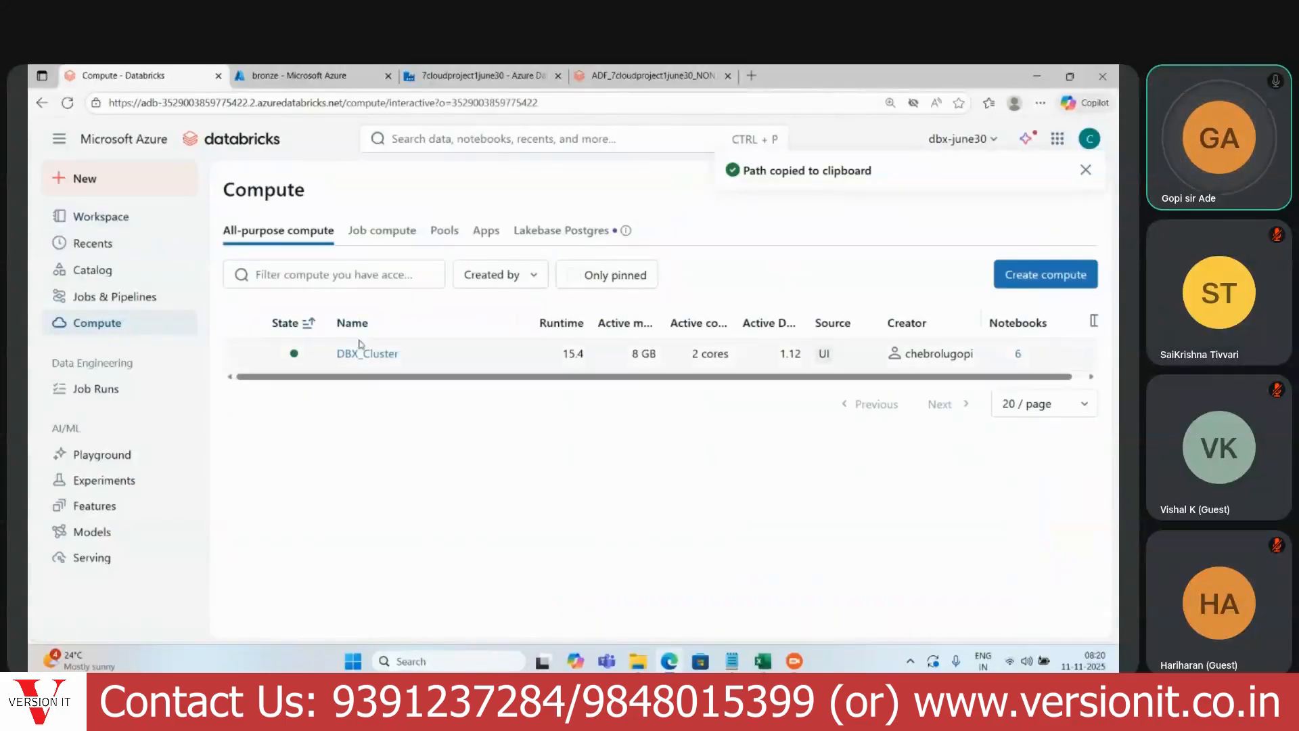
{"action": "left_click", "coordinate": [363, 350]}
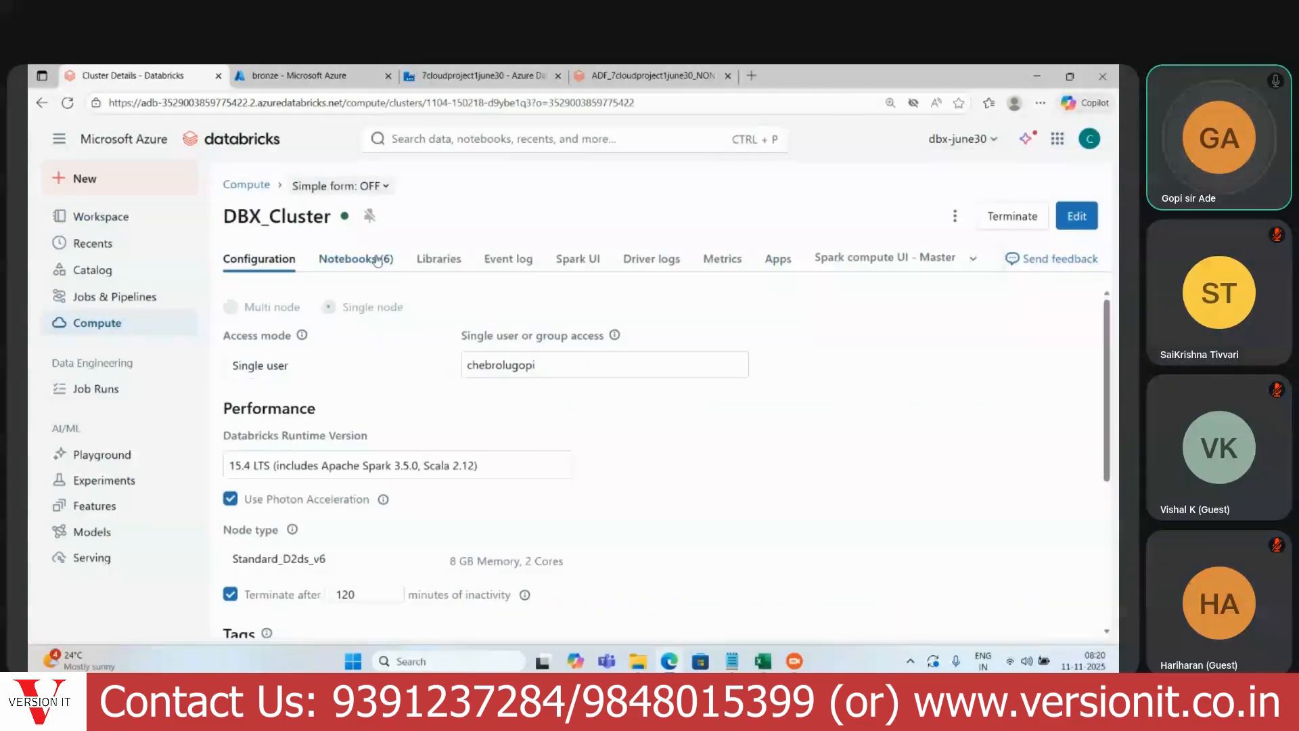
{"action": "left_click", "coordinate": [378, 262]}
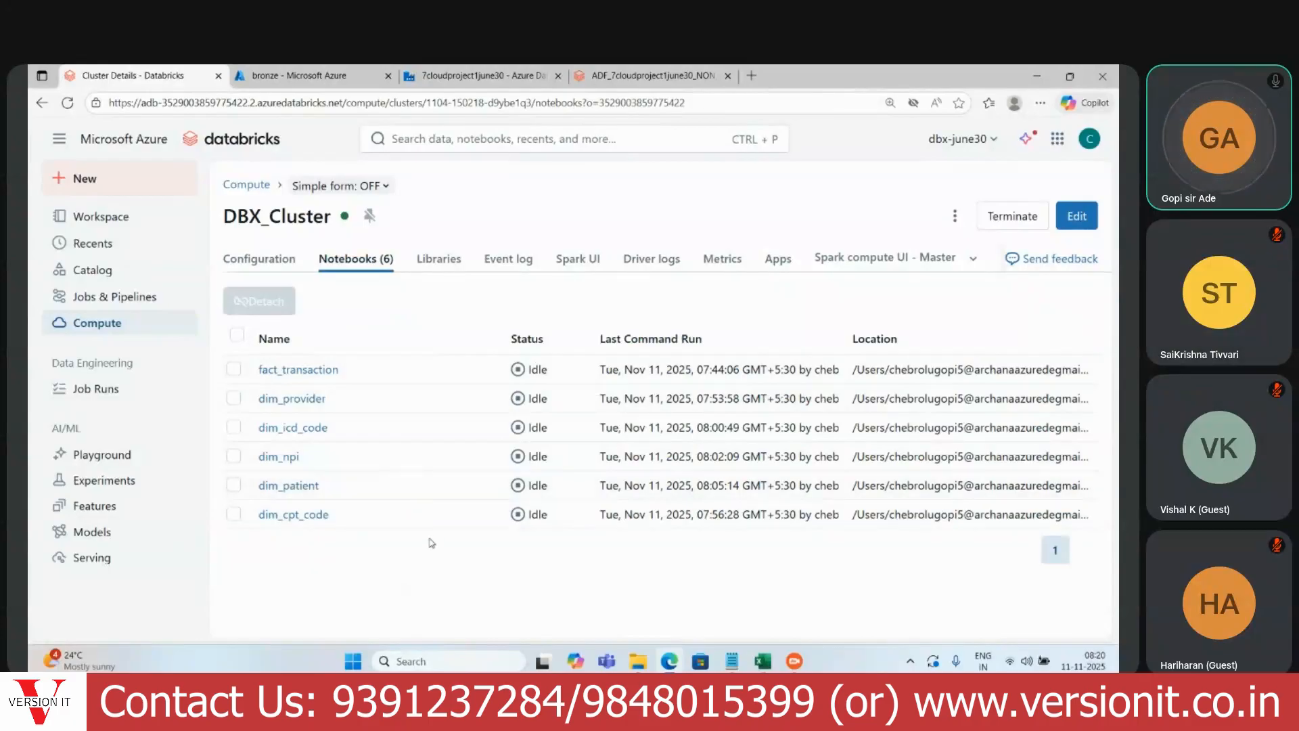
Step: Detach fact_transaction, dim_provider, dim_icd_code, dim_npi, dim_patient and dim_cpt_code from DBX_Cluster
{"action": "left_click", "coordinate": [234, 368]}
{"action": "left_click", "coordinate": [234, 398]}
{"action": "left_click", "coordinate": [234, 427]}
{"action": "left_click", "coordinate": [233, 457]}
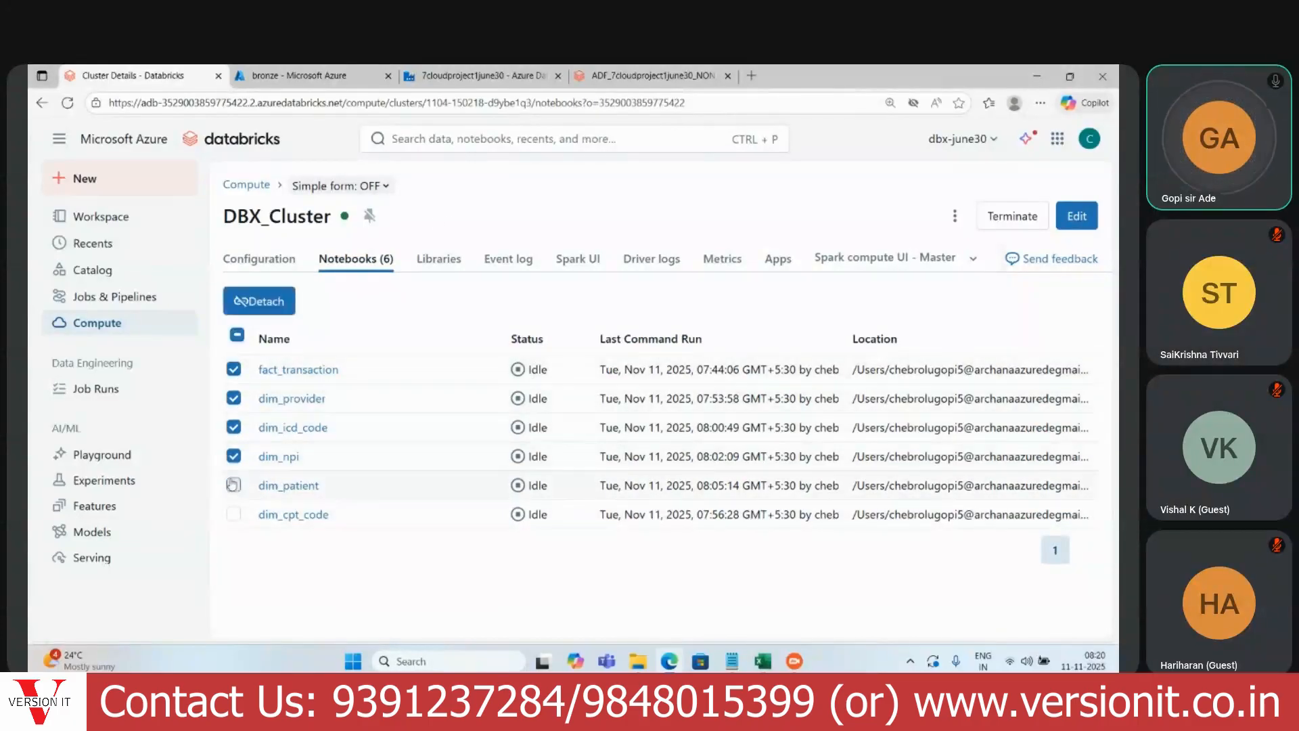
{"action": "left_click", "coordinate": [233, 515]}
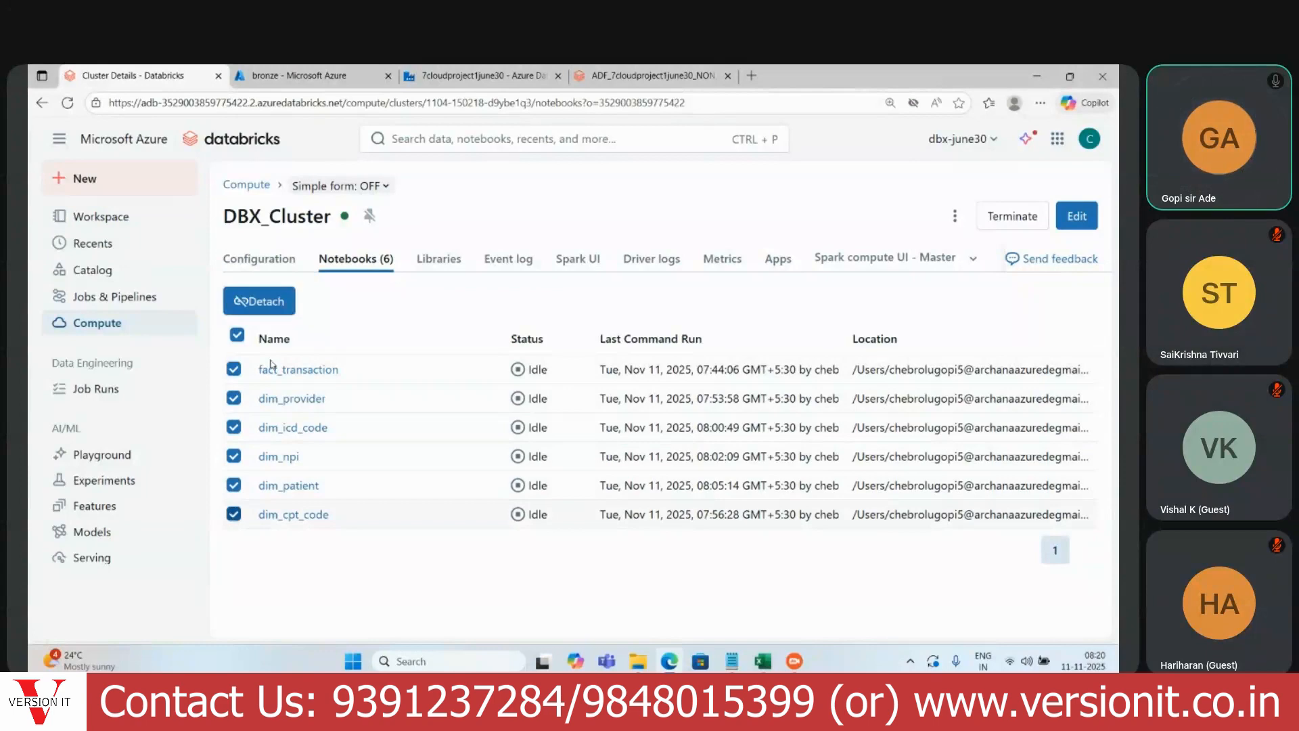
{"action": "left_click", "coordinate": [260, 301]}
{"action": "left_click", "coordinate": [761, 419]}
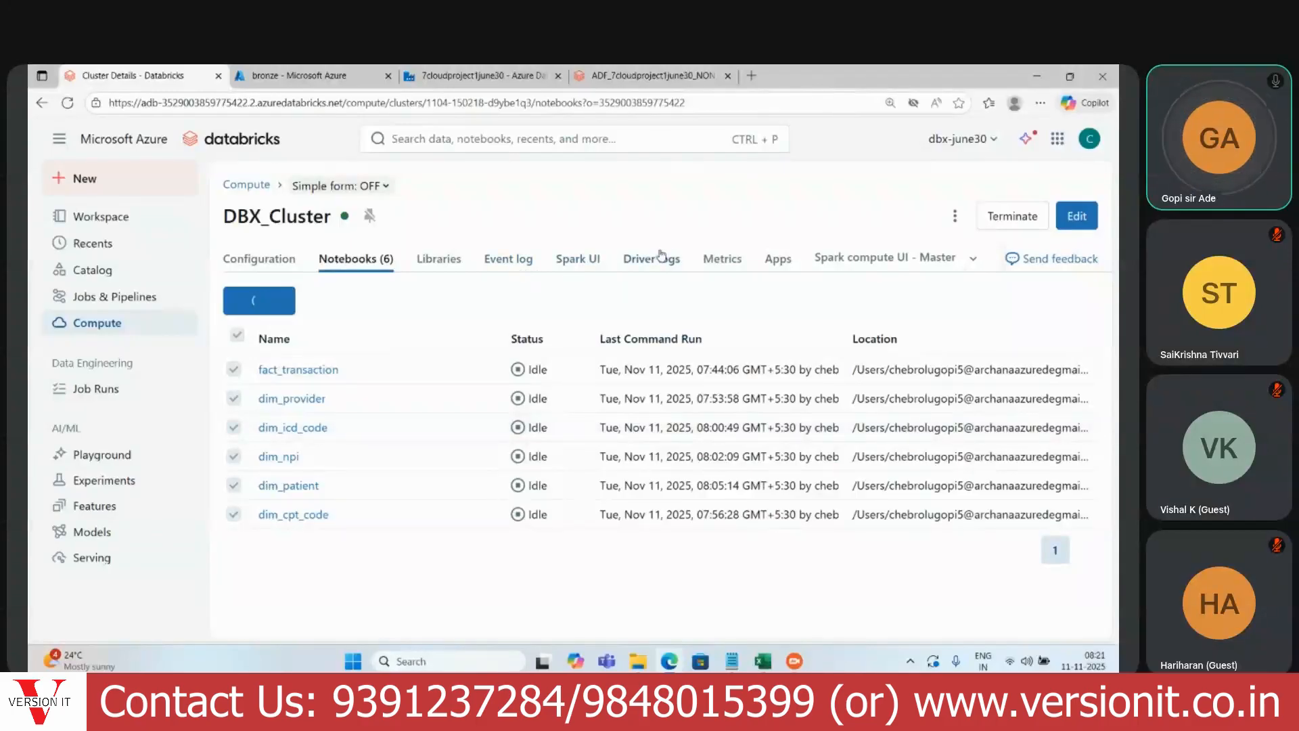
Step: Examine the hardware metrics of DBX_Cluster for the last hour, narrowing them to the driver node
{"action": "left_click", "coordinate": [727, 261]}
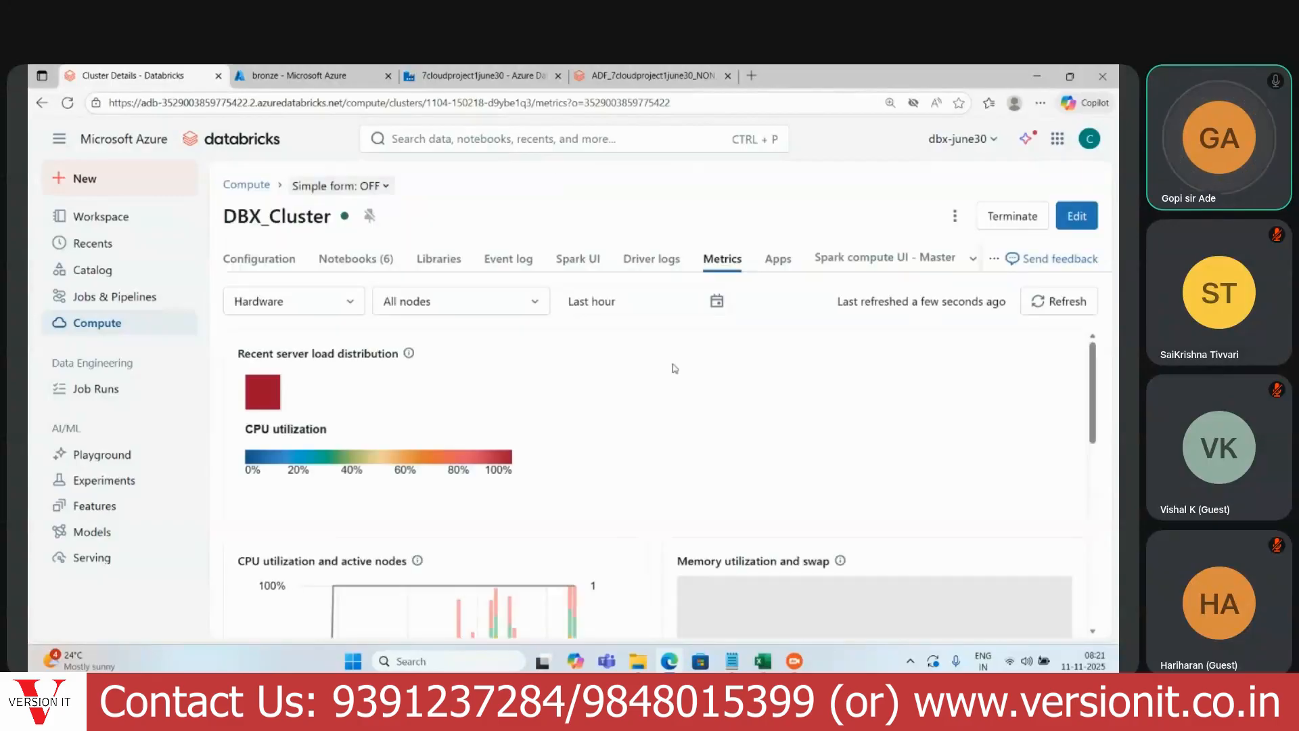
{"action": "mouse_move", "coordinate": [274, 394]}
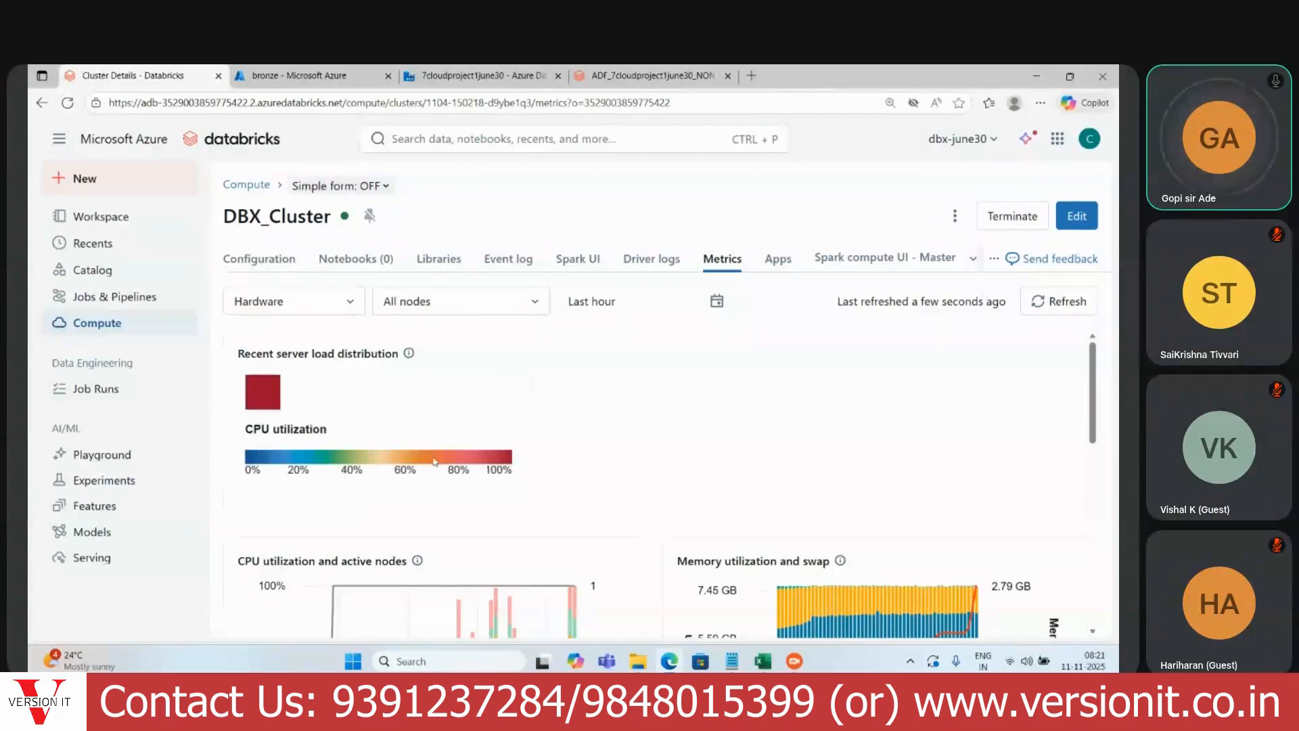
{"action": "left_click_drag", "start_coordinate": [1107, 384], "coordinate": [1107, 330]}
{"action": "left_click", "coordinate": [258, 398]}
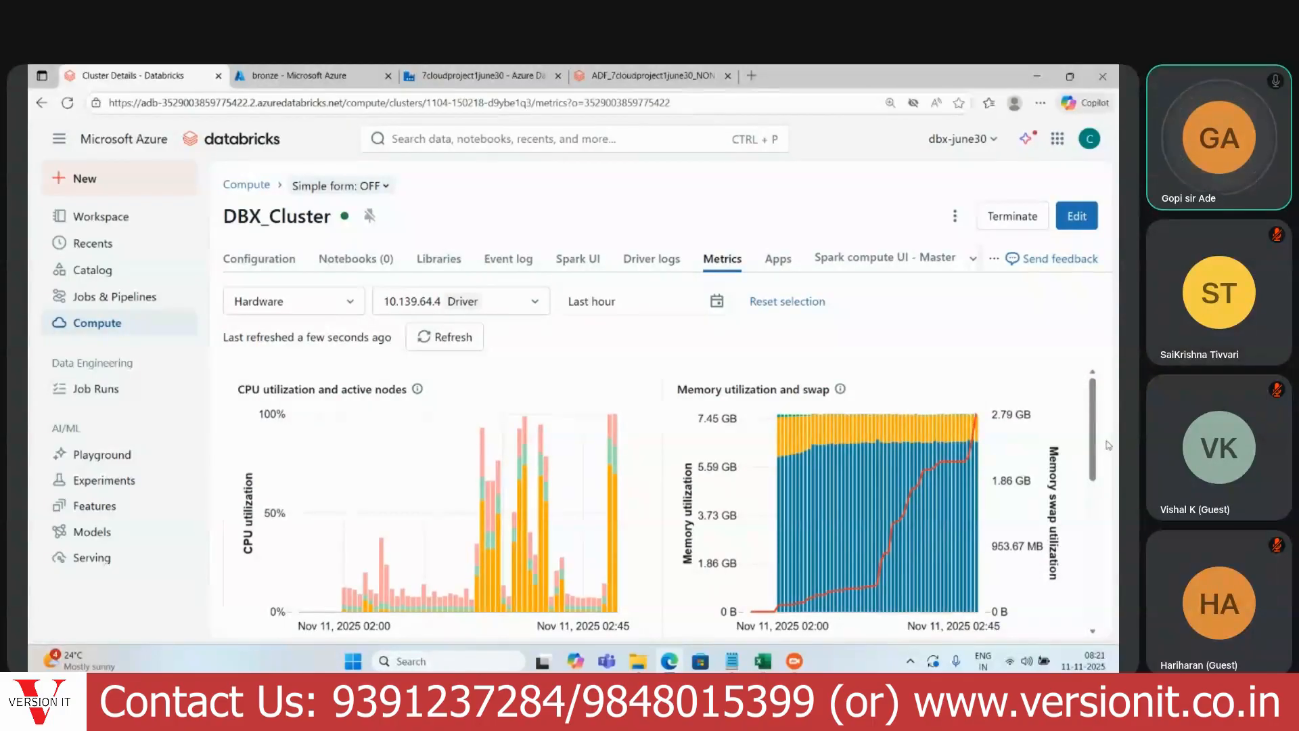
{"action": "left_click_drag", "start_coordinate": [1092, 436], "coordinate": [1107, 406]}
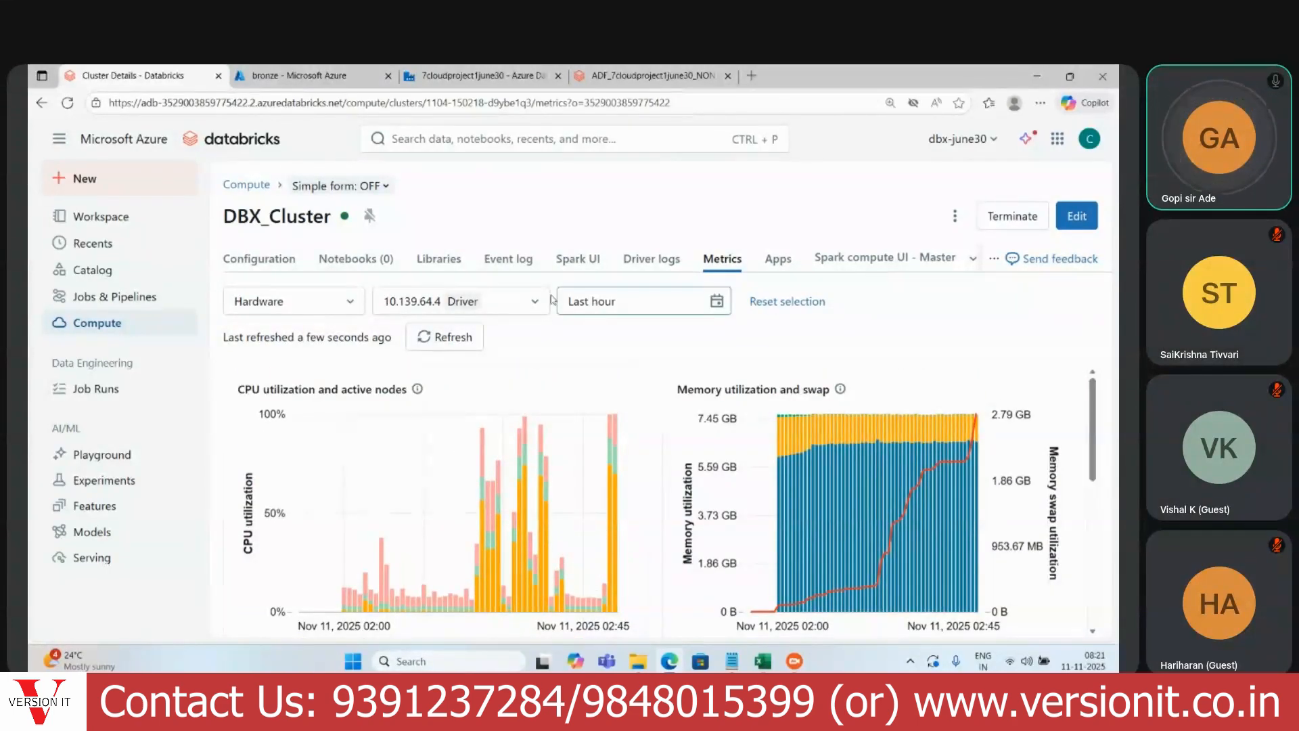
Step: Return to the ICD_Extract_Bronze run page and review its error message and notebook code
{"action": "left_click", "coordinate": [704, 71]}
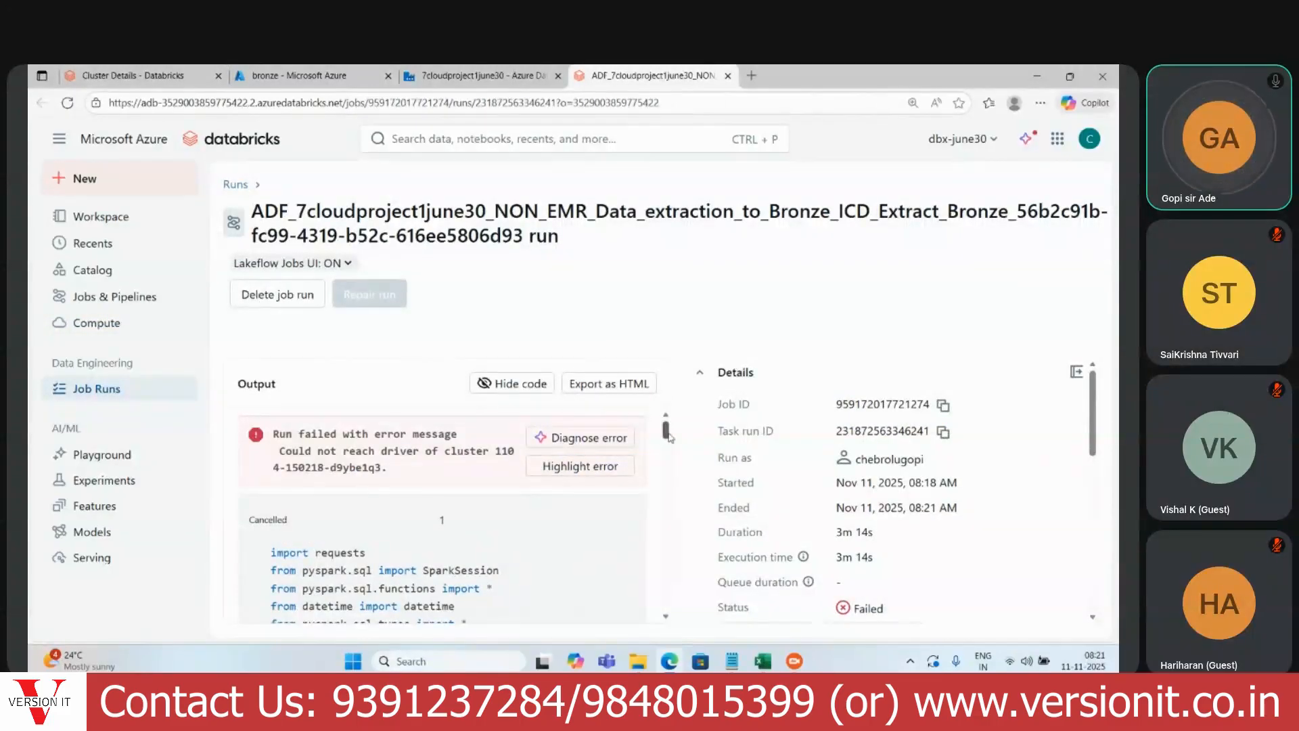
{"action": "left_click_drag", "start_coordinate": [669, 437], "coordinate": [679, 337]}
{"action": "scroll", "coordinate": [675, 535], "scroll_direction": "down", "scroll_amount": 5}
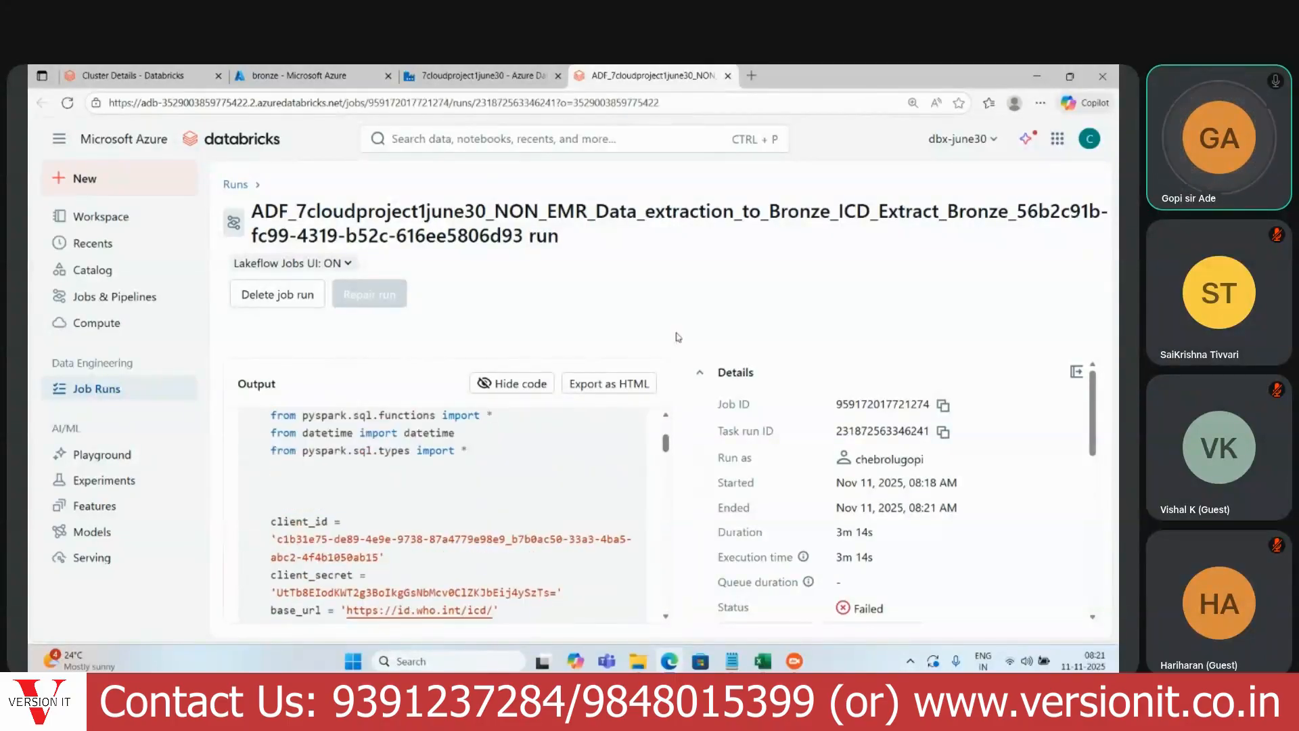
Step: Return to the Data Factory activity runs, close the open details, and view the NPI activity's output
{"action": "left_click", "coordinate": [534, 76]}
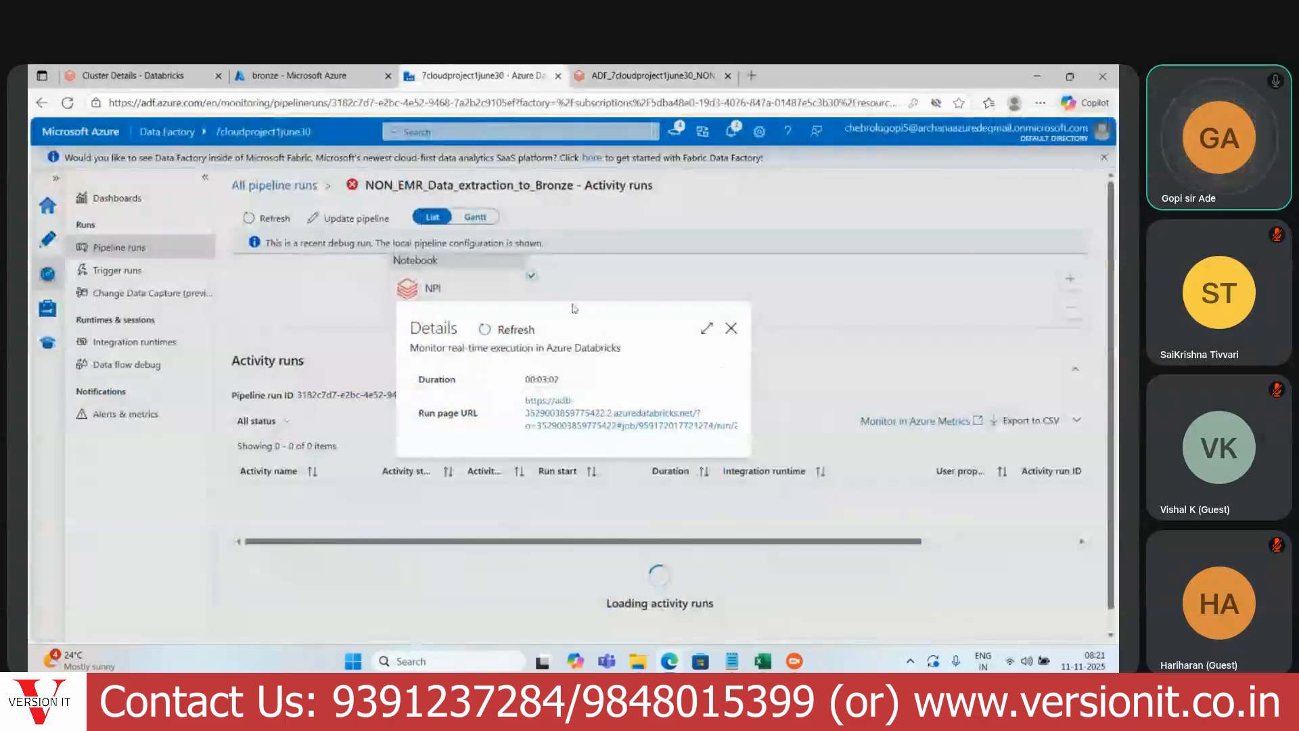
{"action": "left_click", "coordinate": [731, 328]}
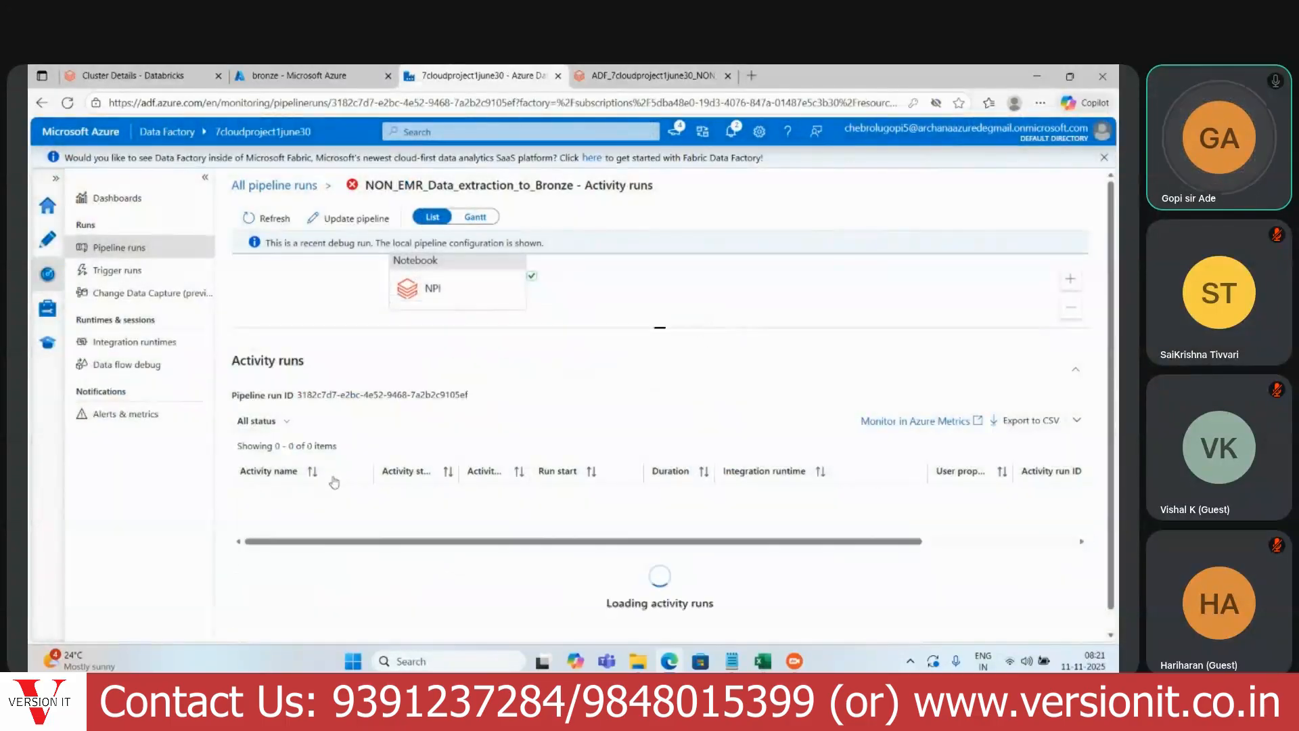
{"action": "left_click", "coordinate": [362, 497]}
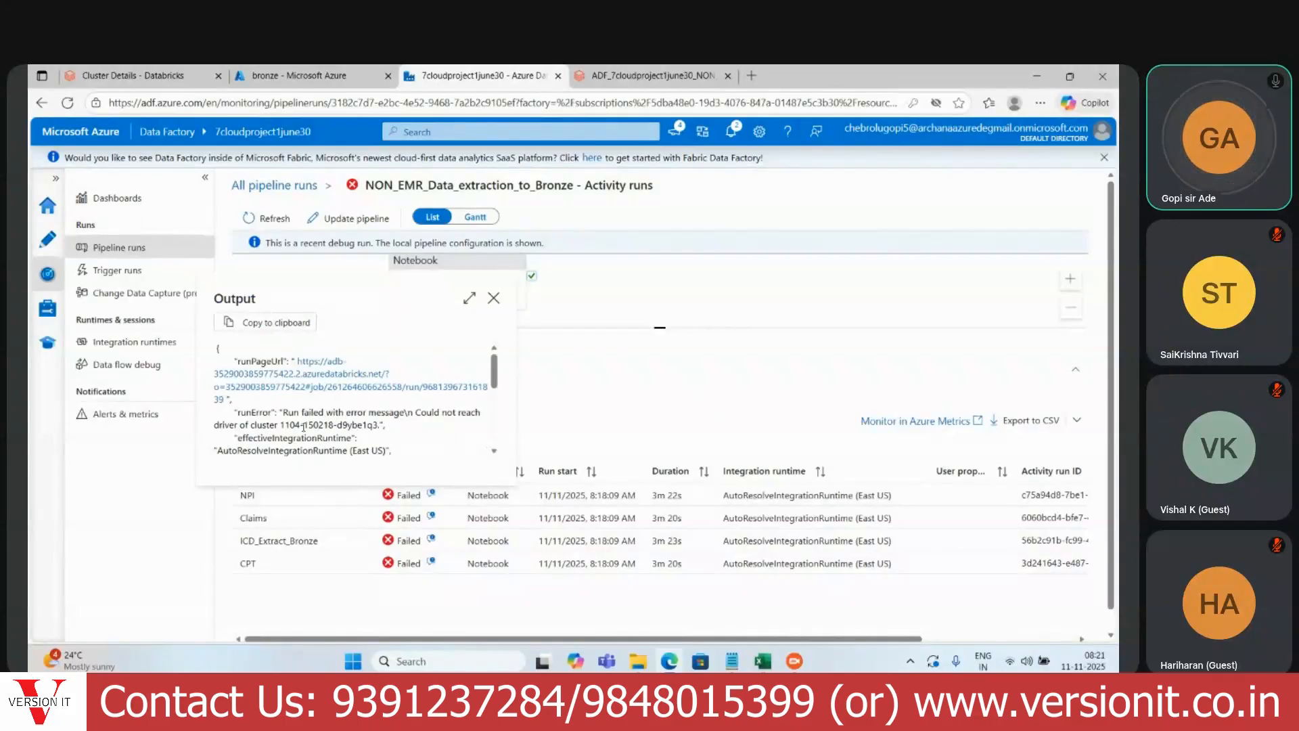
{"action": "left_click", "coordinate": [492, 299]}
Step: Reopen the NON_EMR_Data_extraction_to_Bronze debug run from the pipeline runs list and open its pipeline for editing
{"action": "left_click", "coordinate": [308, 185]}
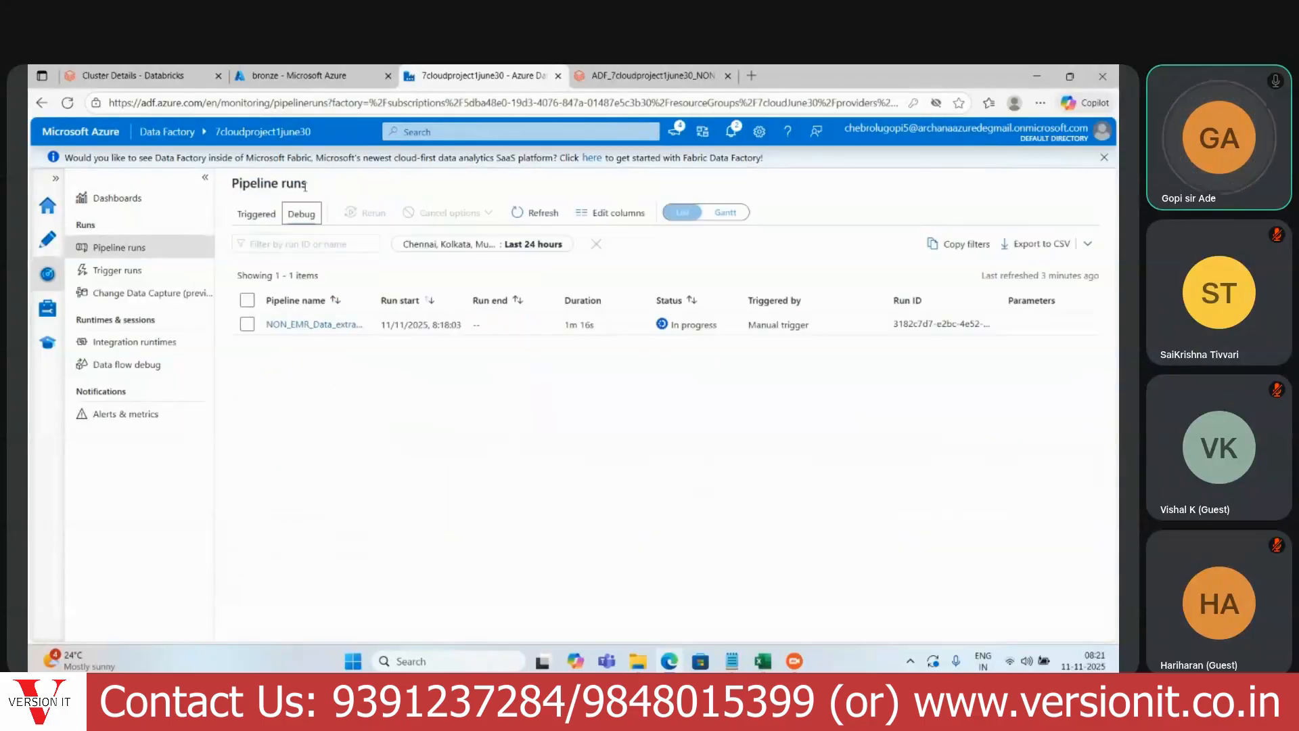
{"action": "left_click", "coordinate": [312, 328]}
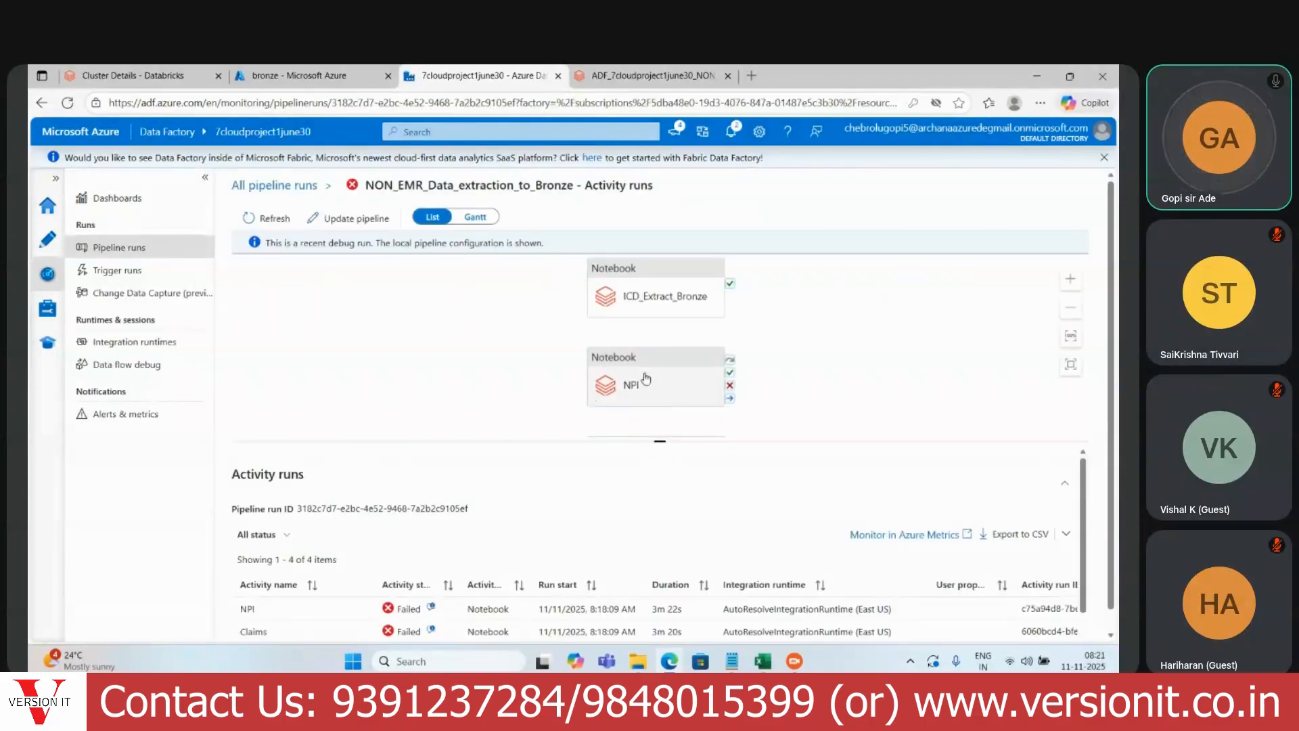
{"action": "left_click", "coordinate": [384, 223]}
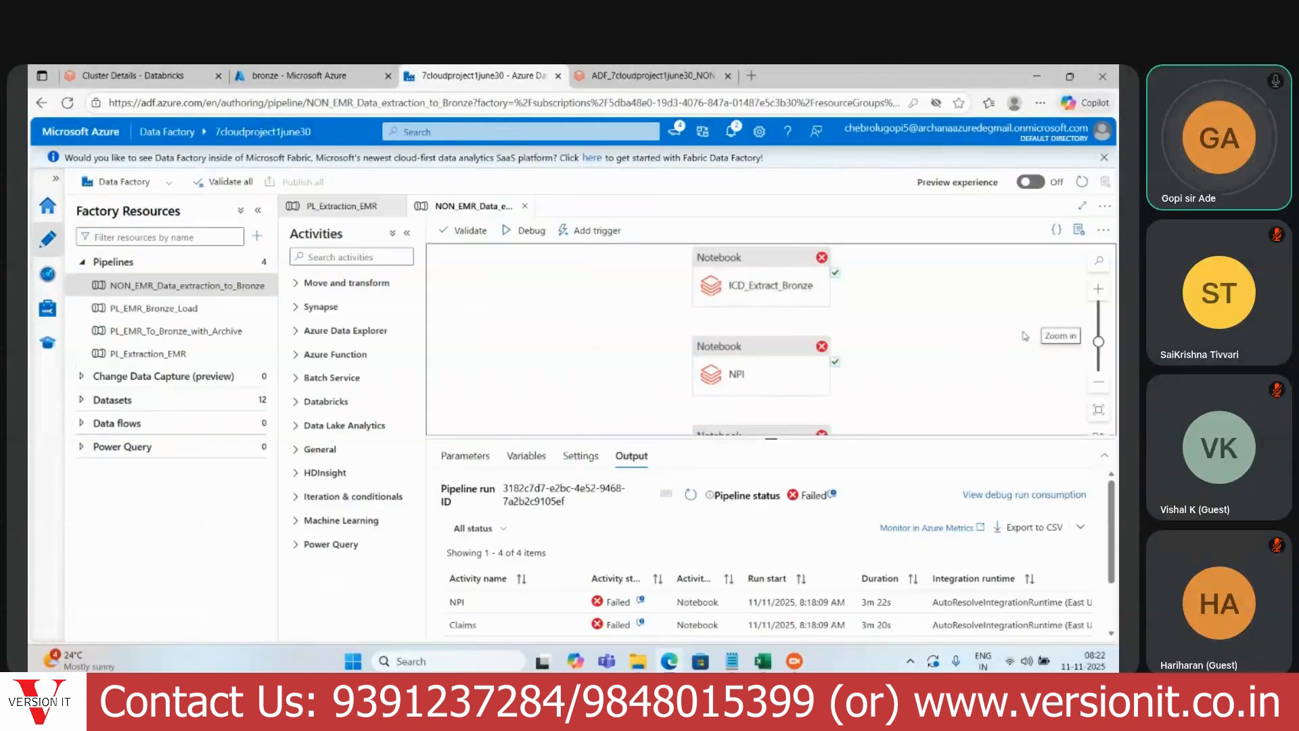
Step: Arrange the ICD_Extract_Bronze and NPI activities side by side and connect ICD_Extract_Bronze to NPI on success
{"action": "left_click_drag", "start_coordinate": [711, 291], "coordinate": [484, 374]}
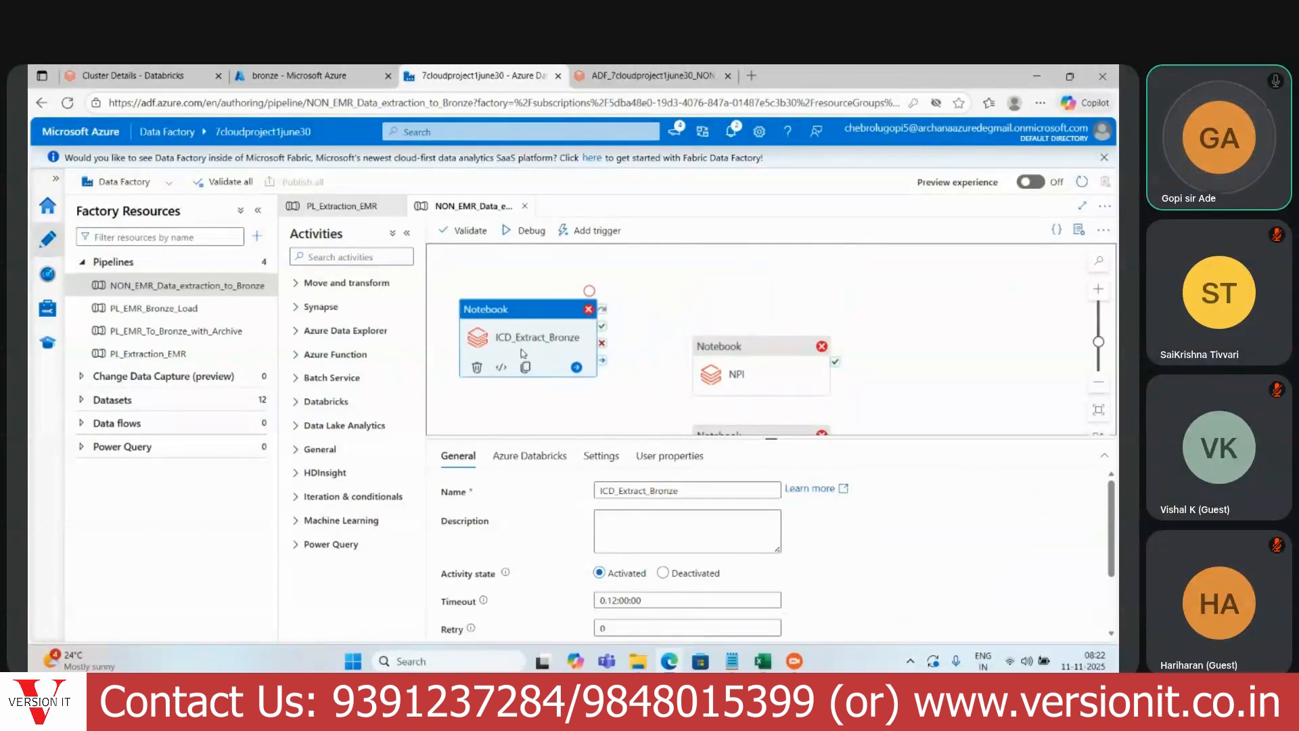
{"action": "left_click_drag", "start_coordinate": [741, 379], "coordinate": [702, 332]}
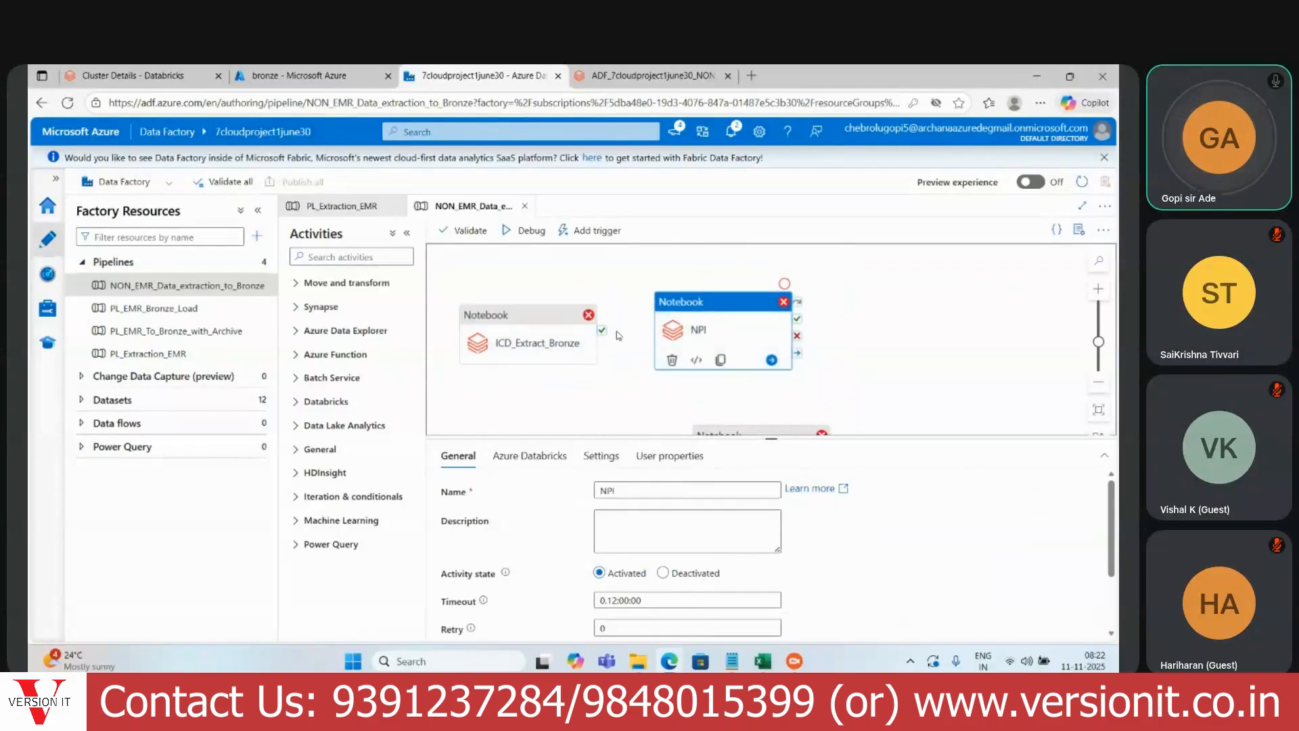
{"action": "left_click_drag", "start_coordinate": [602, 330], "coordinate": [672, 329]}
{"action": "left_click", "coordinate": [791, 398]}
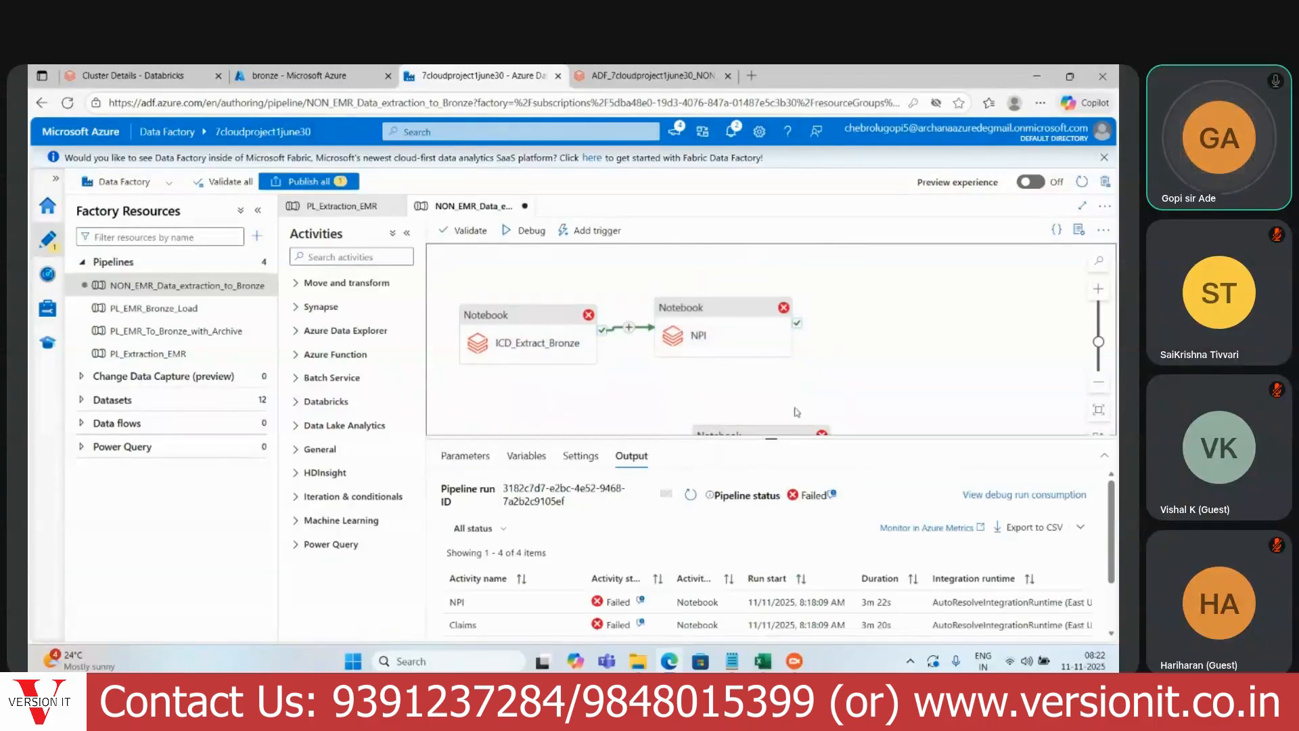
Step: Move the Claims activity beside NPI and connect NPI to Claims on success
{"action": "left_click_drag", "start_coordinate": [797, 439], "coordinate": [940, 303]}
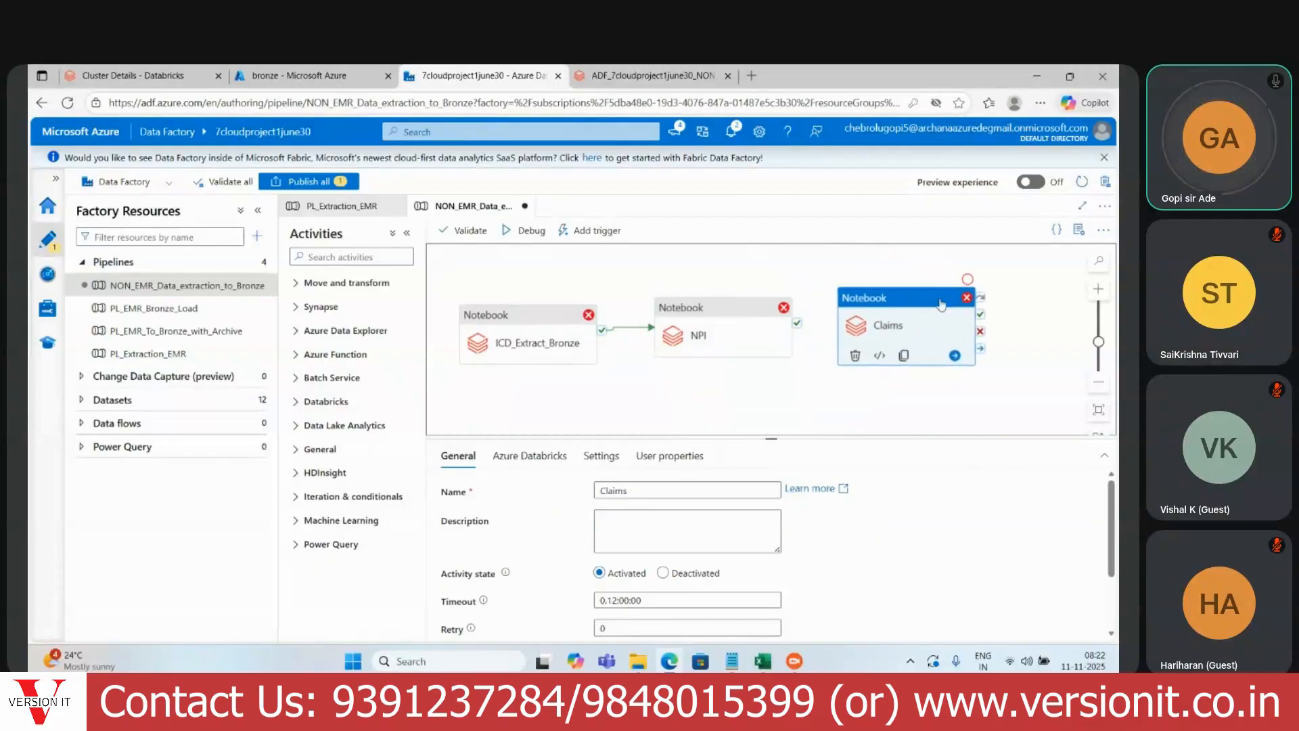
{"action": "mouse_move", "coordinate": [802, 325]}
{"action": "left_click_drag", "start_coordinate": [797, 323], "coordinate": [846, 331]}
Step: Move the CPT activity beside Claims and connect Claims to CPT on success
{"action": "left_click_drag", "start_coordinate": [819, 386], "coordinate": [689, 320]}
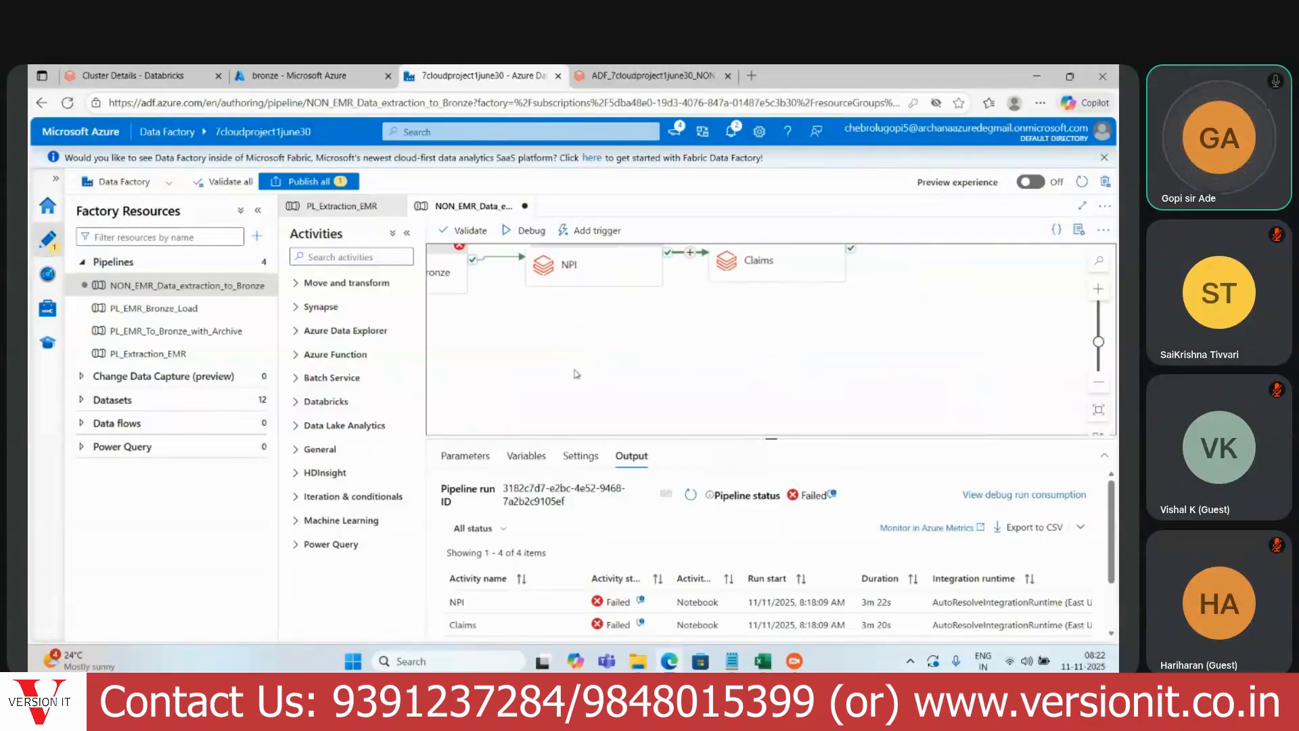
{"action": "left_click_drag", "start_coordinate": [577, 374], "coordinate": [619, 324]}
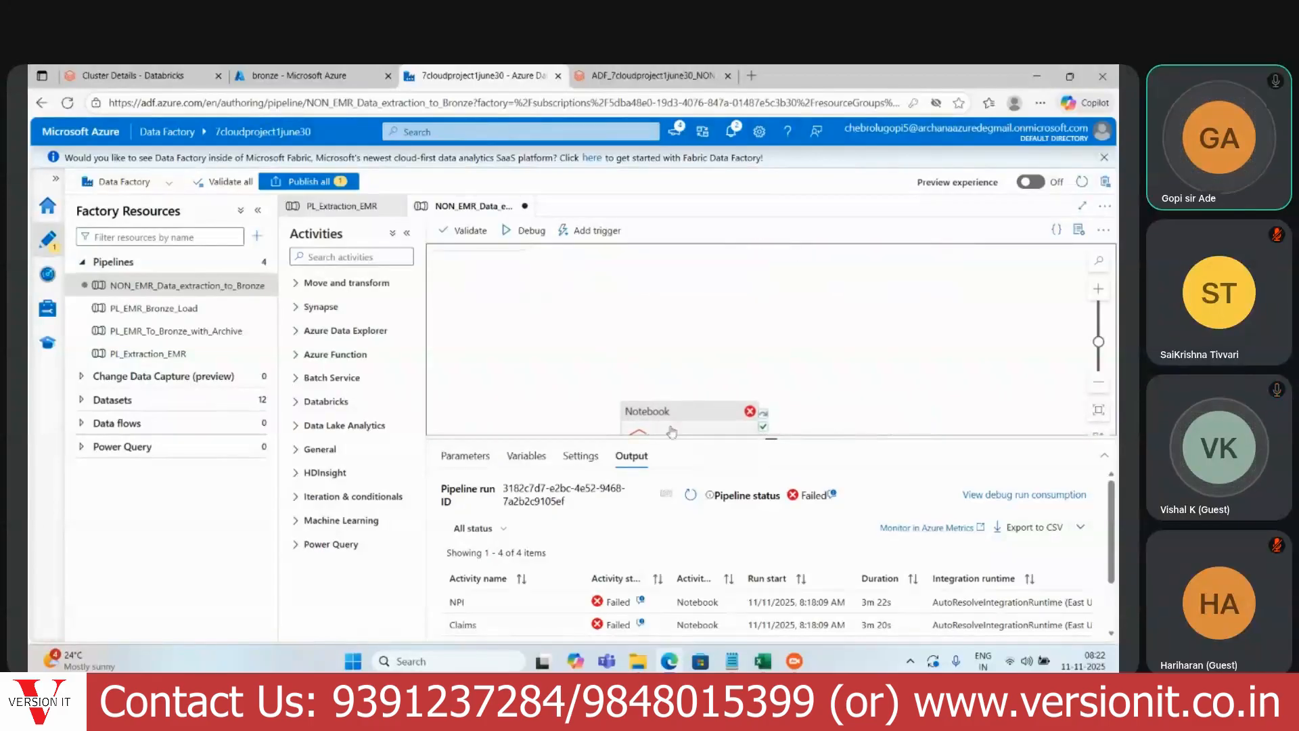
{"action": "left_click_drag", "start_coordinate": [690, 425], "coordinate": [942, 288]}
{"action": "left_click_drag", "start_coordinate": [780, 308], "coordinate": [750, 398]}
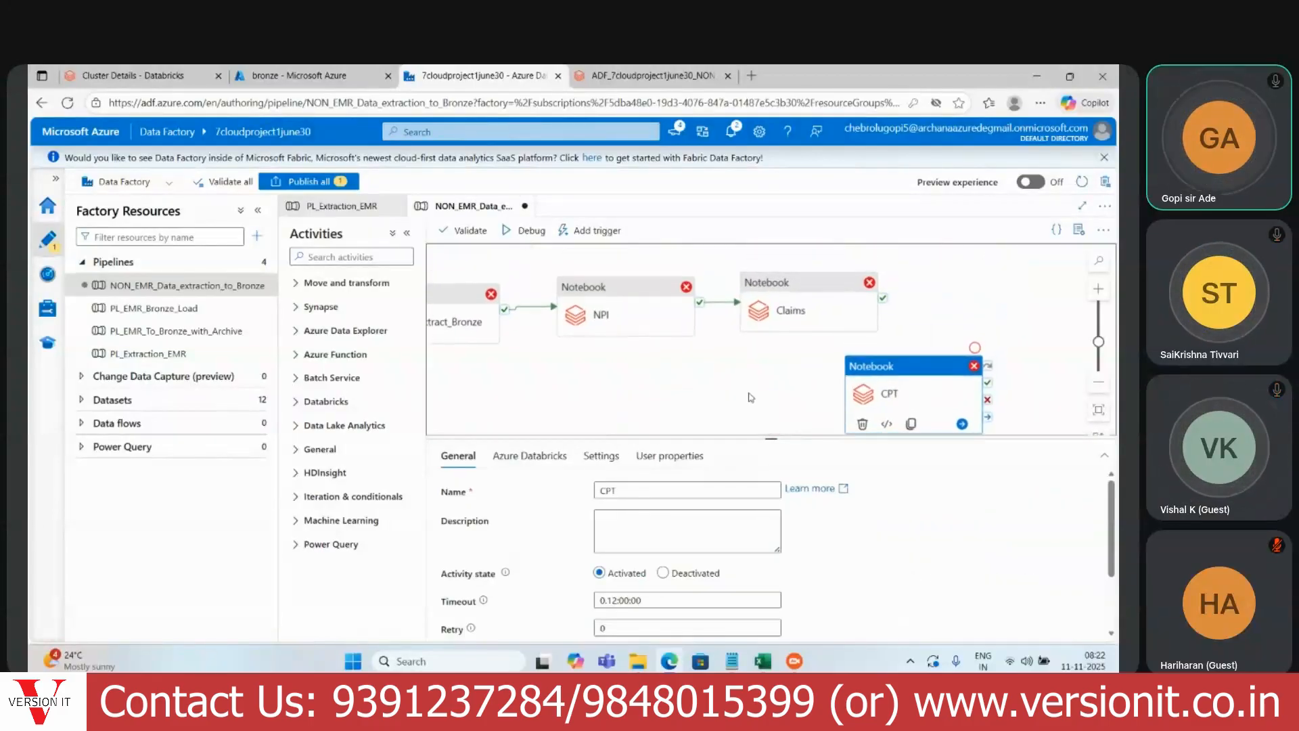
{"action": "mouse_move", "coordinate": [880, 400]}
{"action": "left_mouse_down"}
{"action": "mouse_move", "coordinate": [958, 305]}
{"action": "mouse_move", "coordinate": [938, 304]}
{"action": "left_mouse_up"}
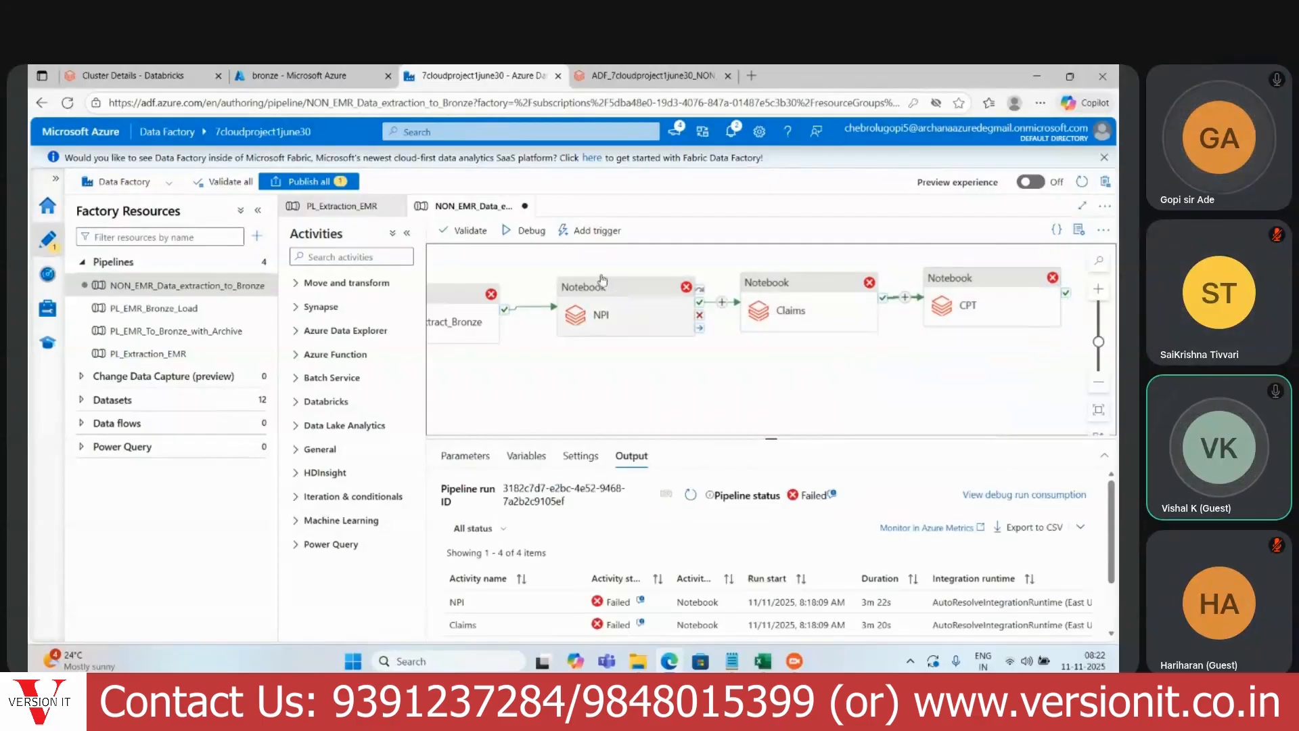
Step: Trigger the NON_EMR_Data_extraction_to_Bronze pipeline to run now and publish its pending changes
{"action": "left_click", "coordinate": [590, 230]}
{"action": "left_click", "coordinate": [586, 249]}
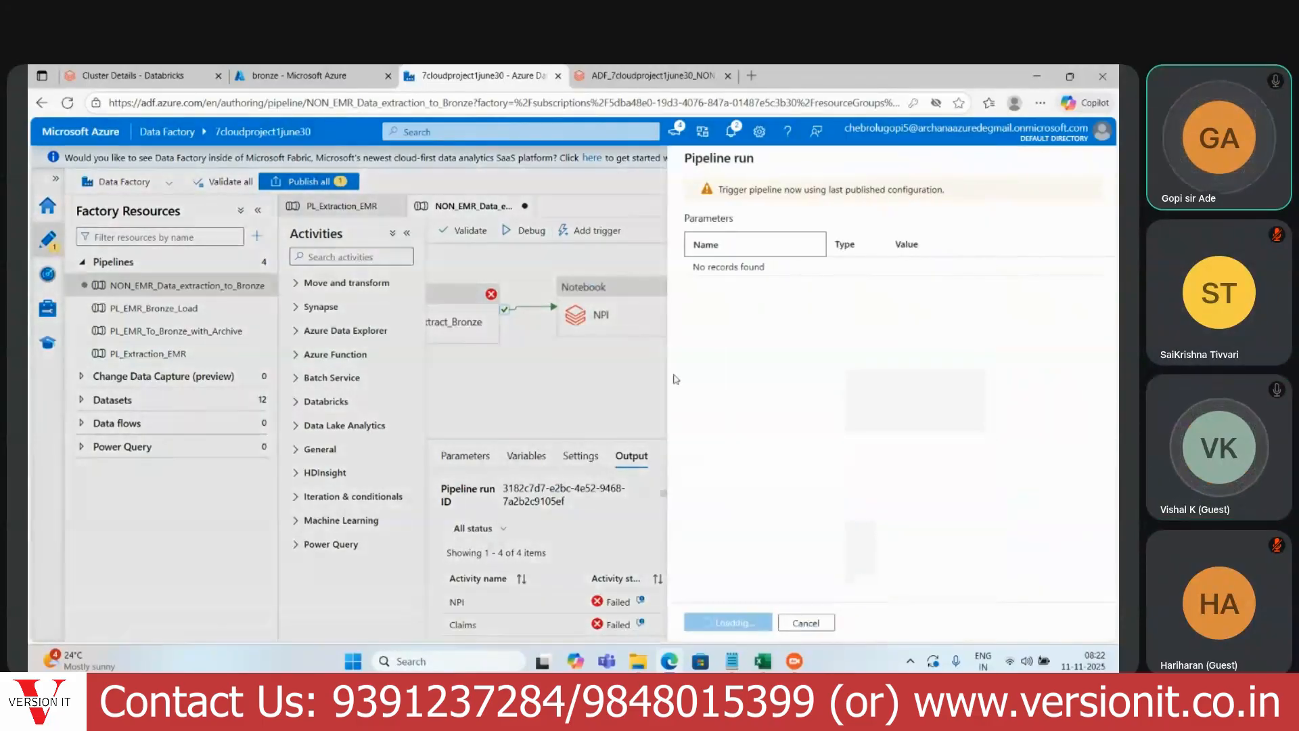
{"action": "left_click", "coordinate": [722, 623]}
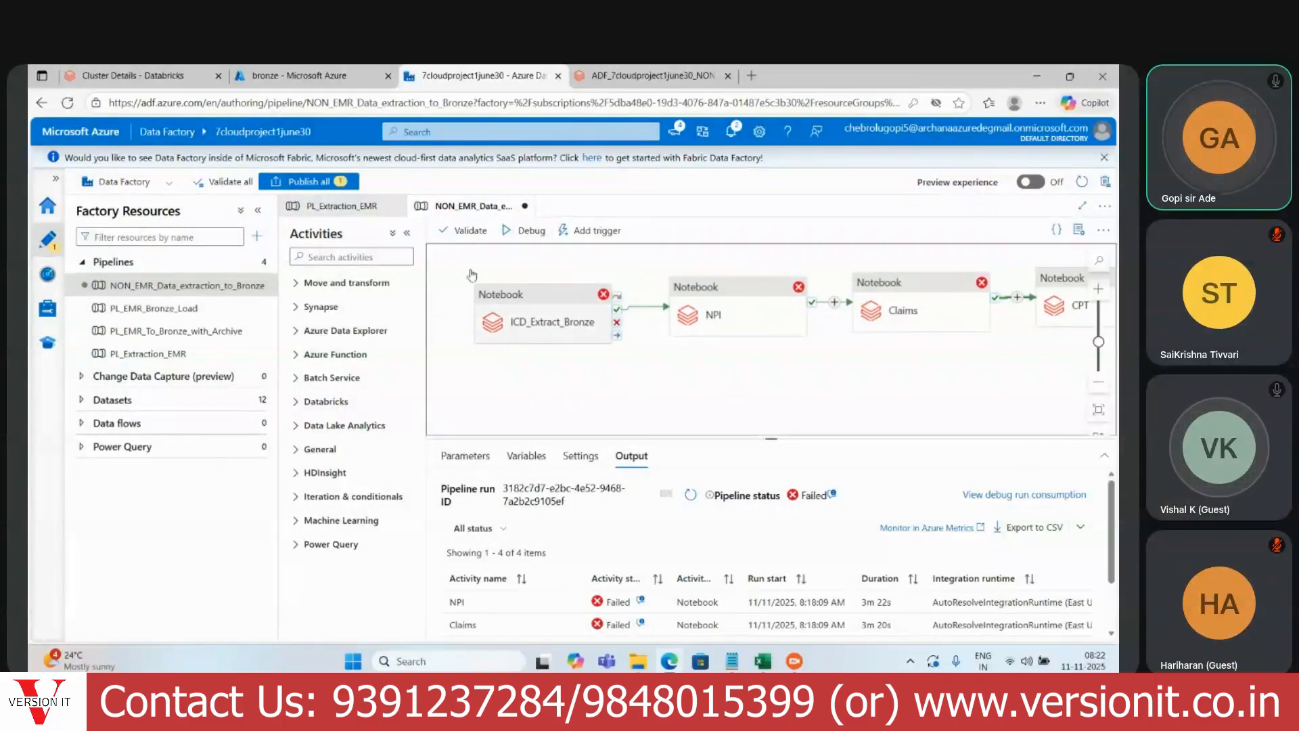
{"action": "left_click", "coordinate": [304, 182]}
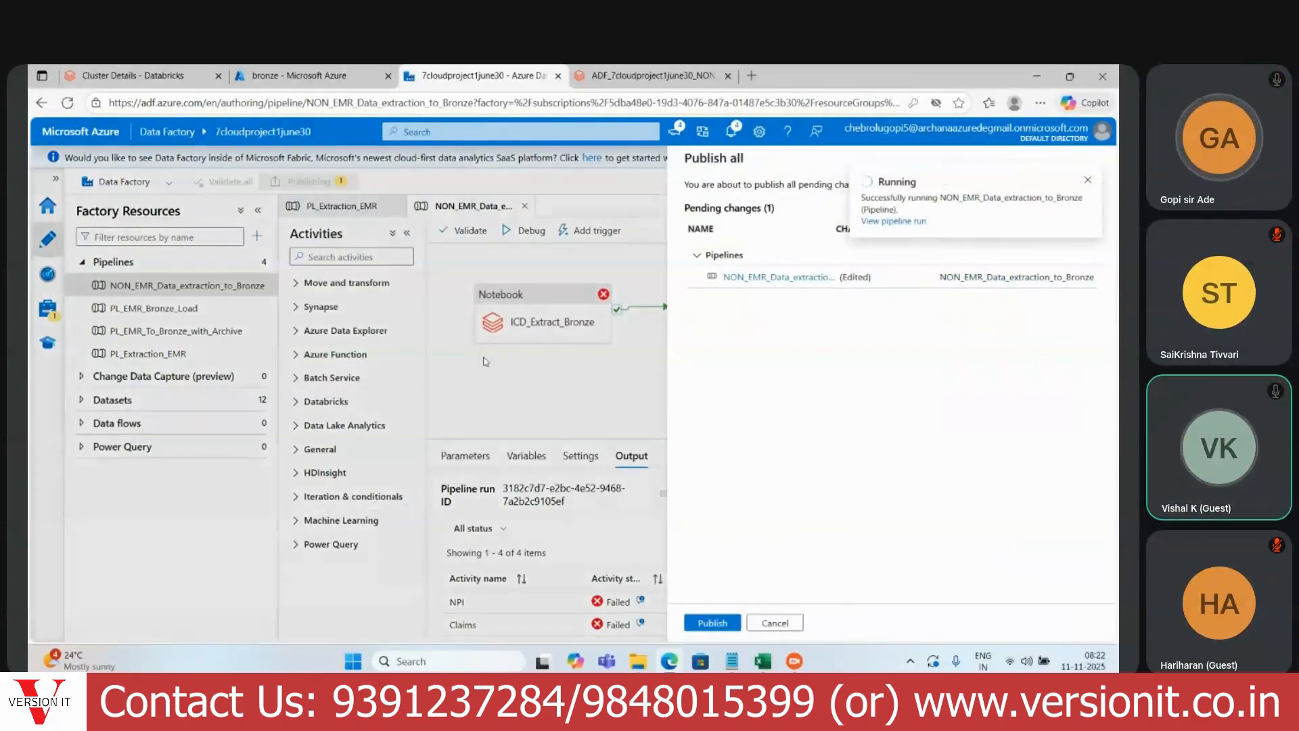
{"action": "left_click", "coordinate": [713, 621]}
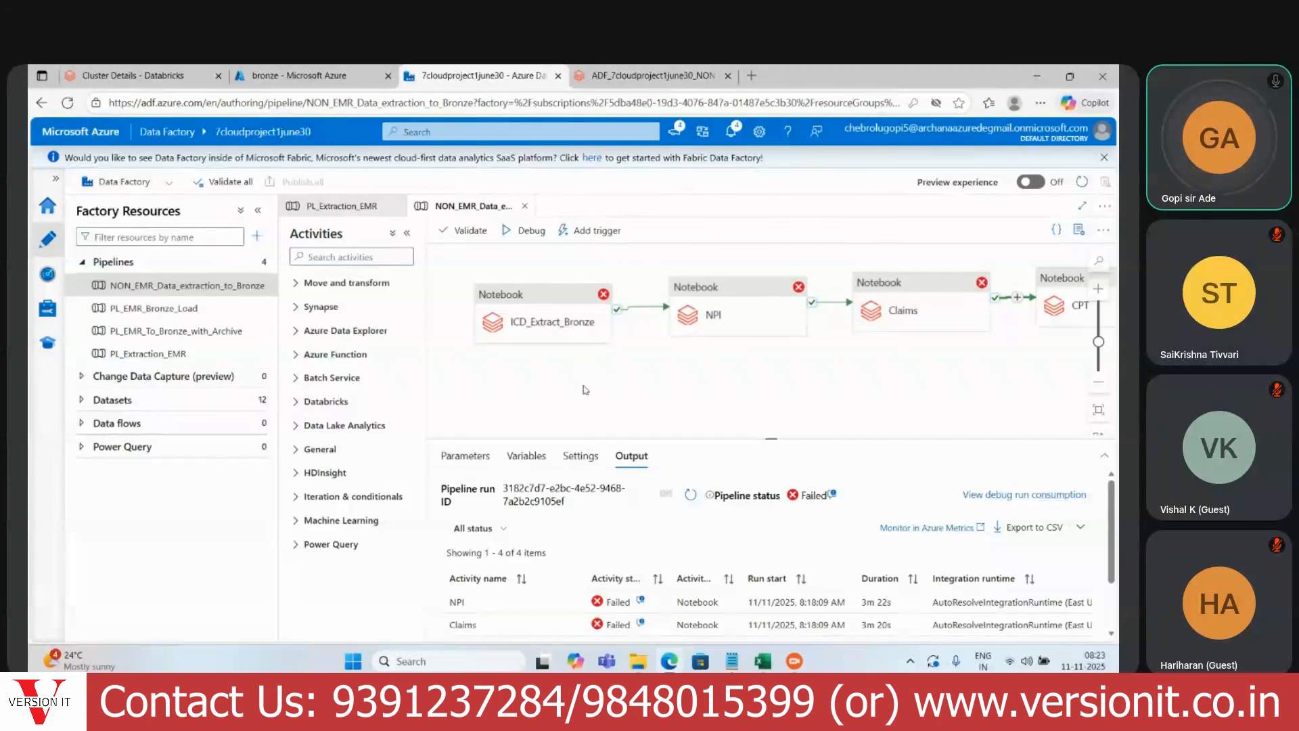
Step: Close the old Databricks job run page and open the triggered NON_EMR_Data_extraction_to_Bronze run in Data Factory monitoring
{"action": "left_click", "coordinate": [636, 75]}
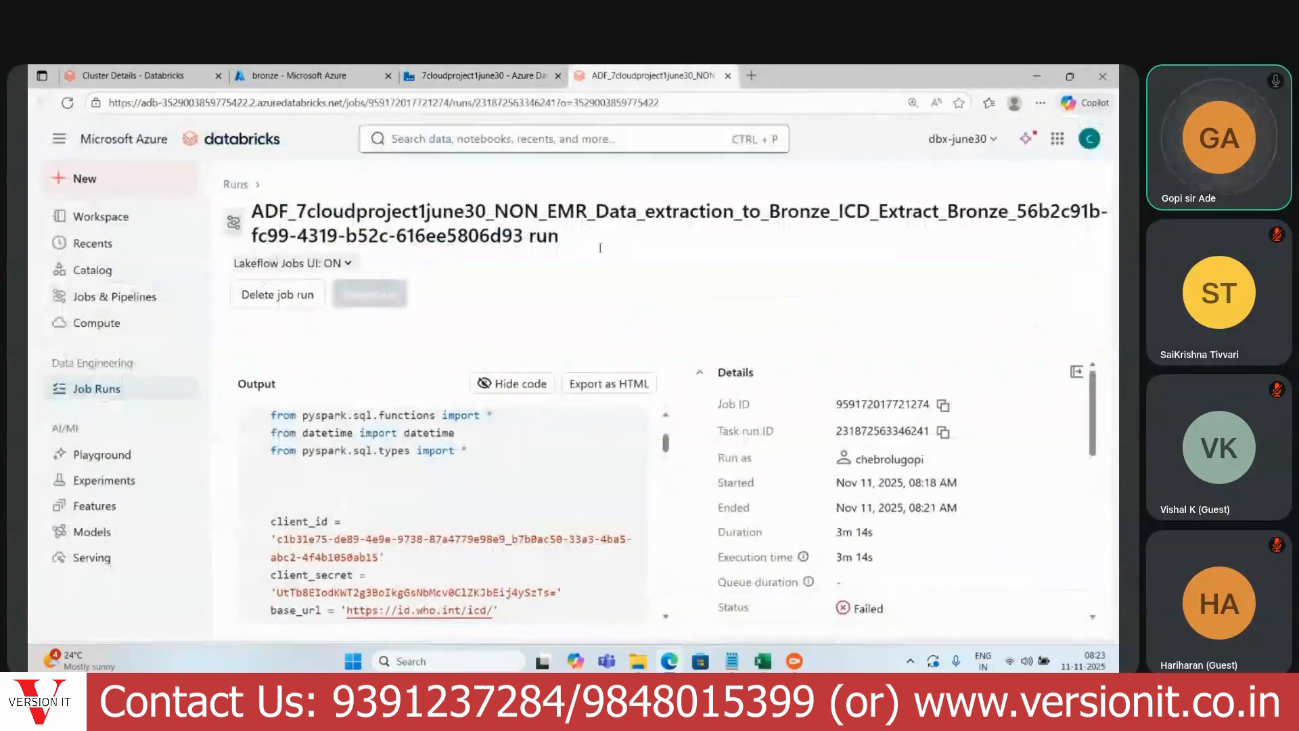
{"action": "left_click", "coordinate": [728, 76]}
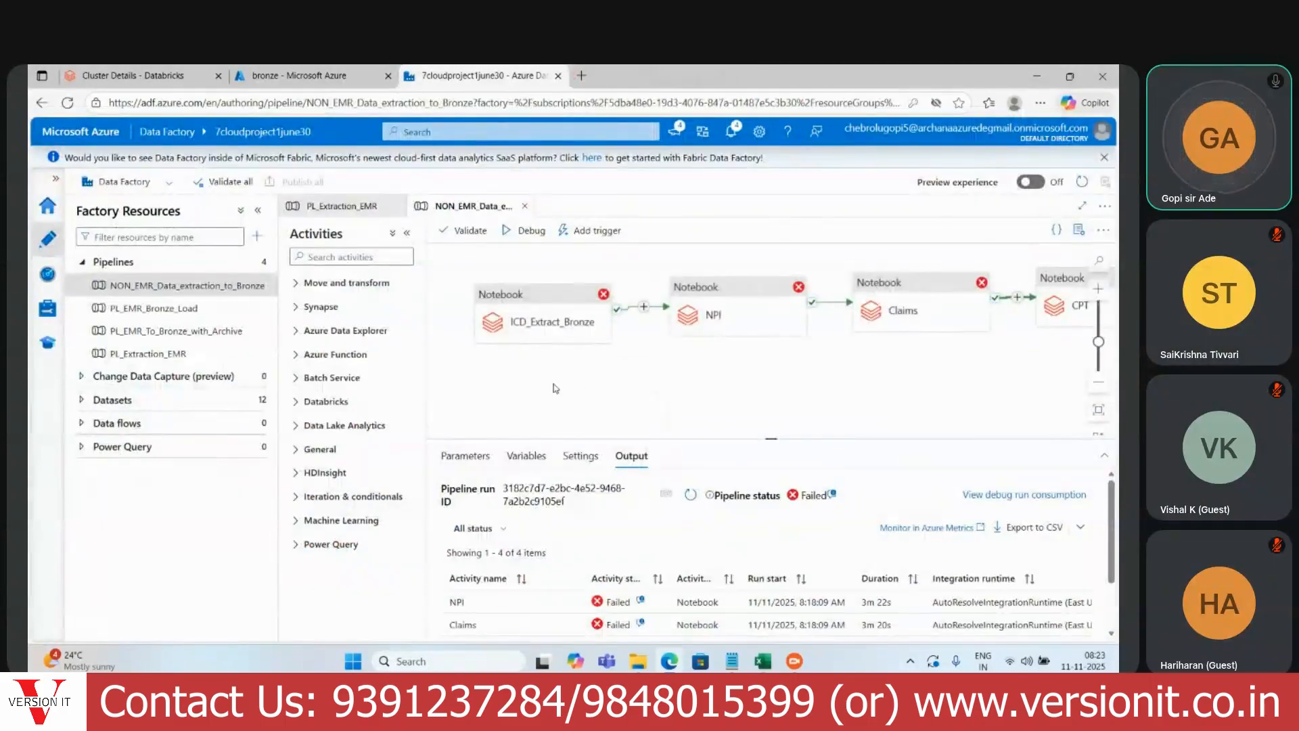
{"action": "left_click", "coordinate": [46, 278]}
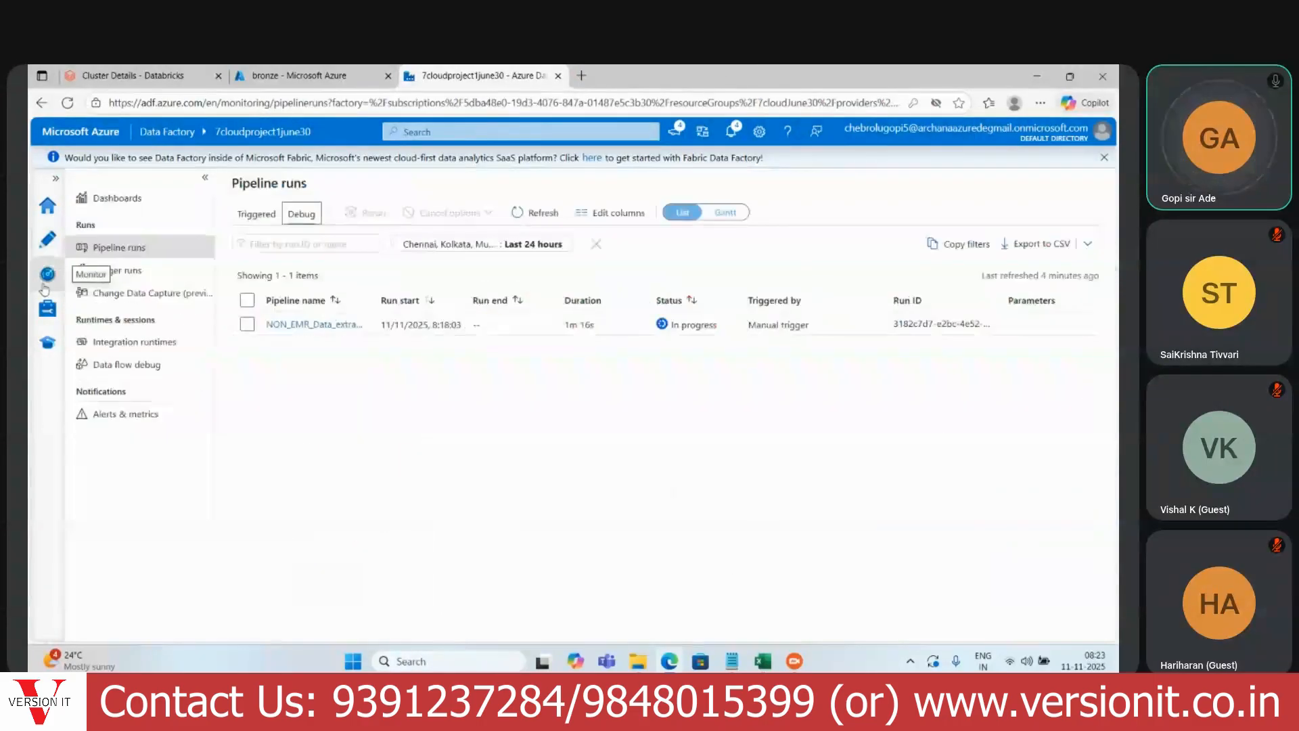
{"action": "left_click", "coordinate": [256, 215]}
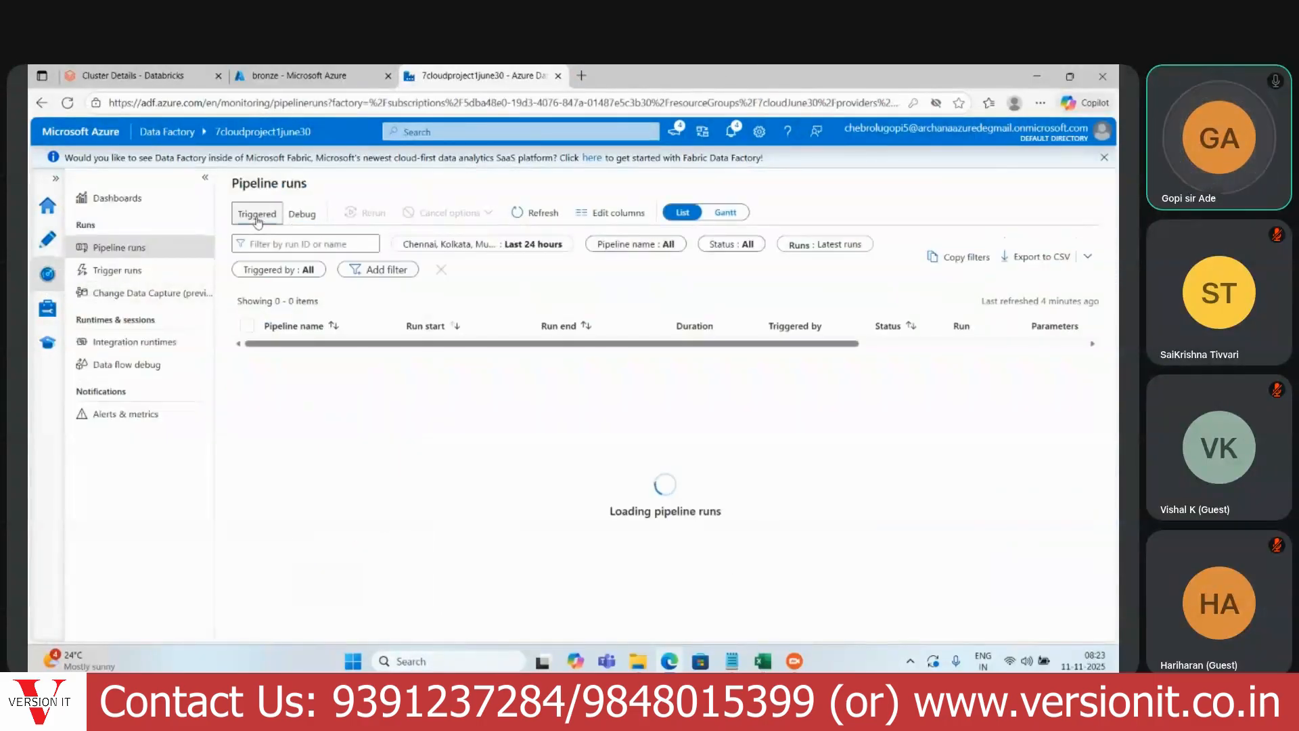
{"action": "left_click", "coordinate": [322, 353]}
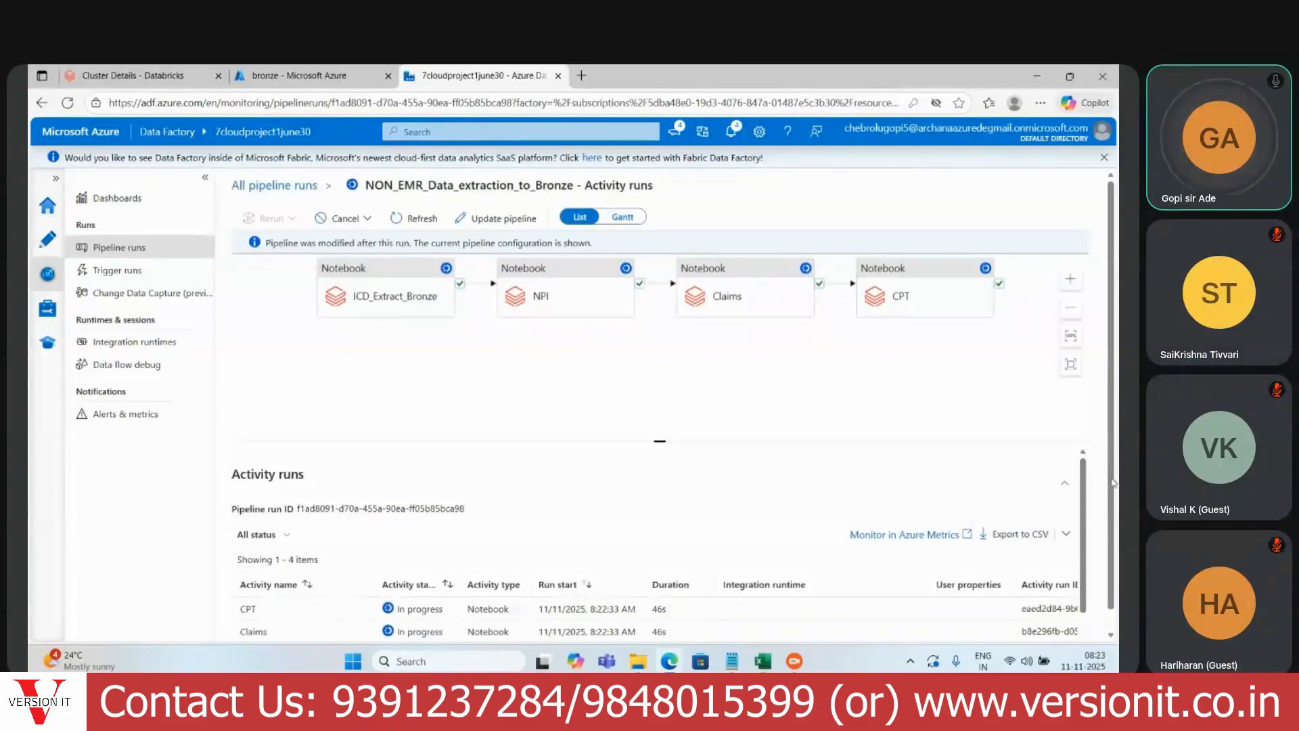
Step: Open the Databricks run page of the ICD_Extract_Bronze activity and look through the notebook output
{"action": "left_click_drag", "start_coordinate": [1112, 484], "coordinate": [1081, 627]}
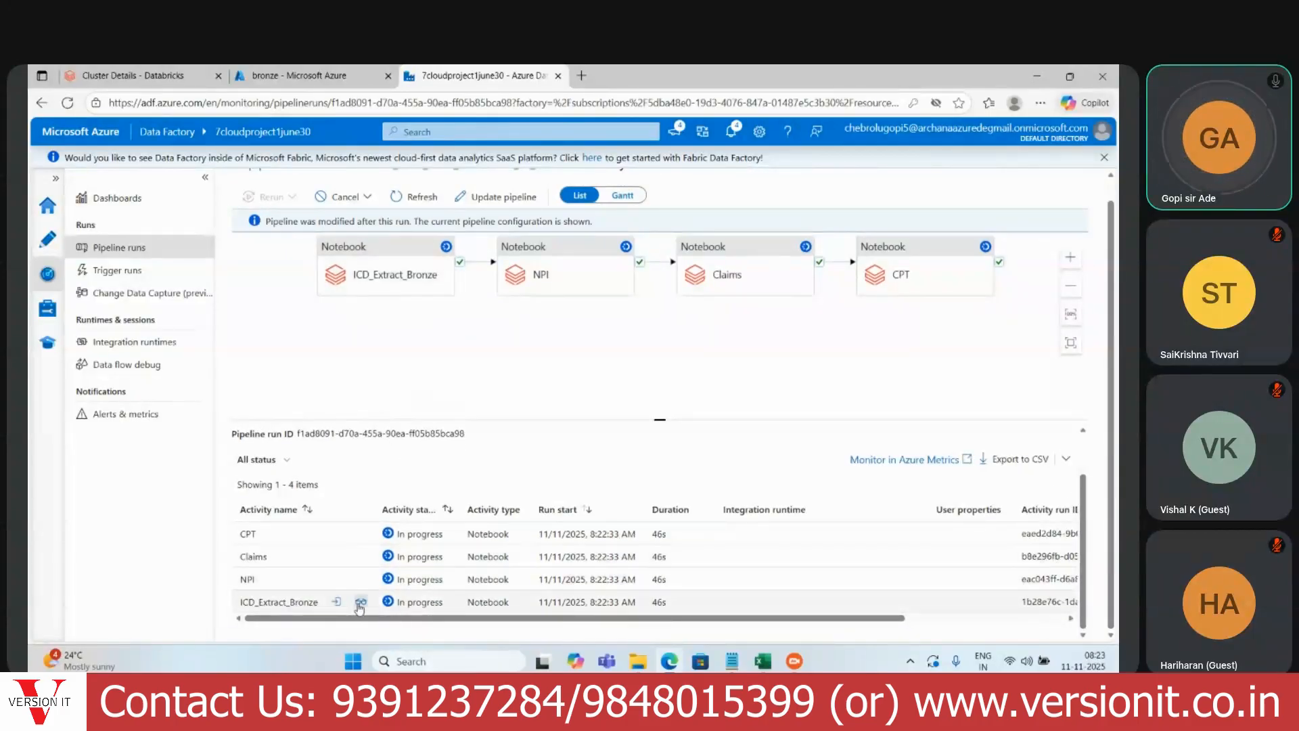
{"action": "left_click", "coordinate": [360, 604]}
{"action": "left_click", "coordinate": [565, 417]}
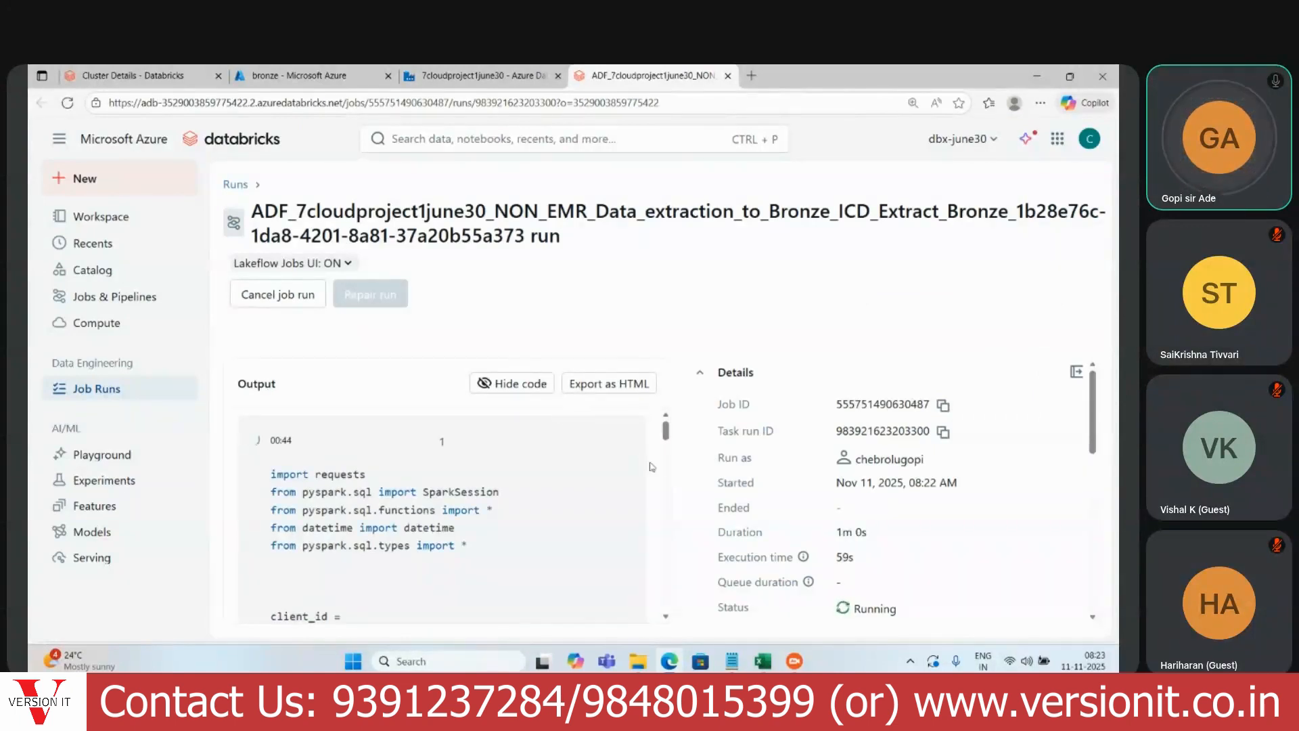
{"action": "left_click_drag", "start_coordinate": [666, 439], "coordinate": [681, 399]}
Step: Open the DBX_Cluster compute in Databricks and examine the driver's CPU utilization in its metrics
{"action": "left_click", "coordinate": [127, 325]}
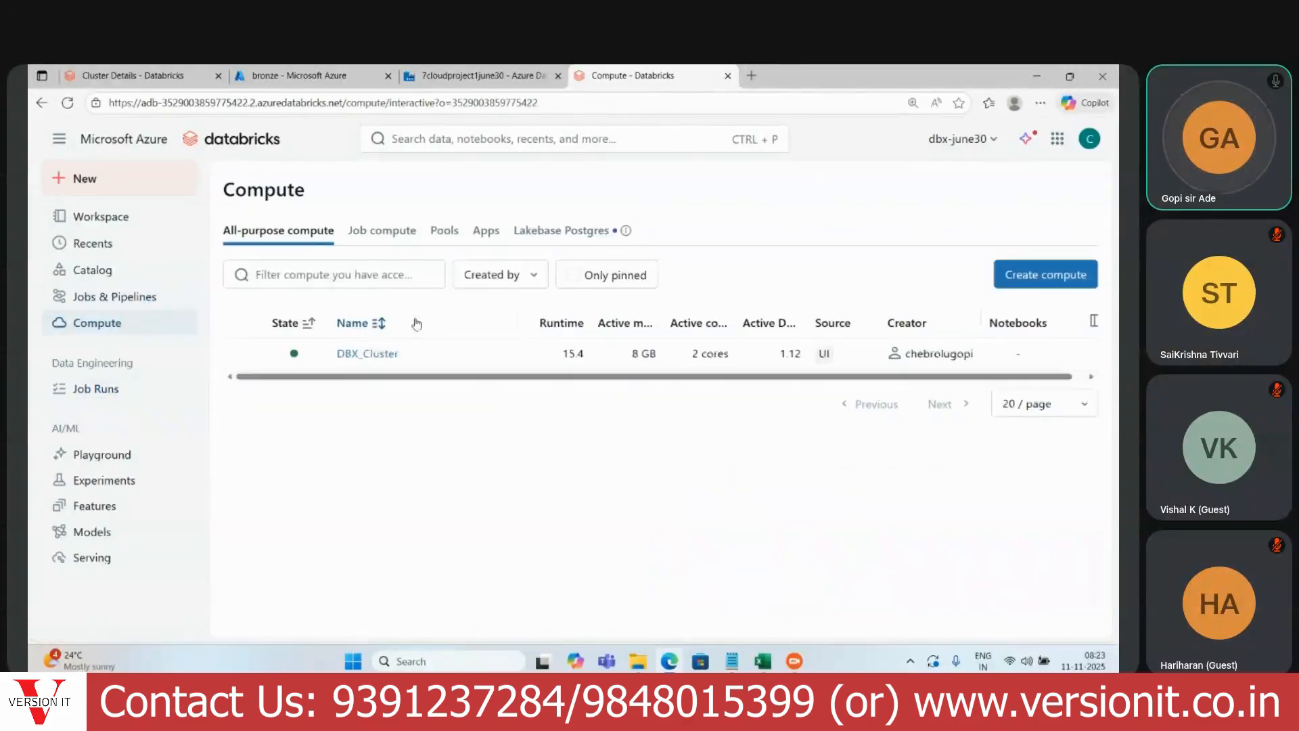
{"action": "left_click", "coordinate": [355, 357]}
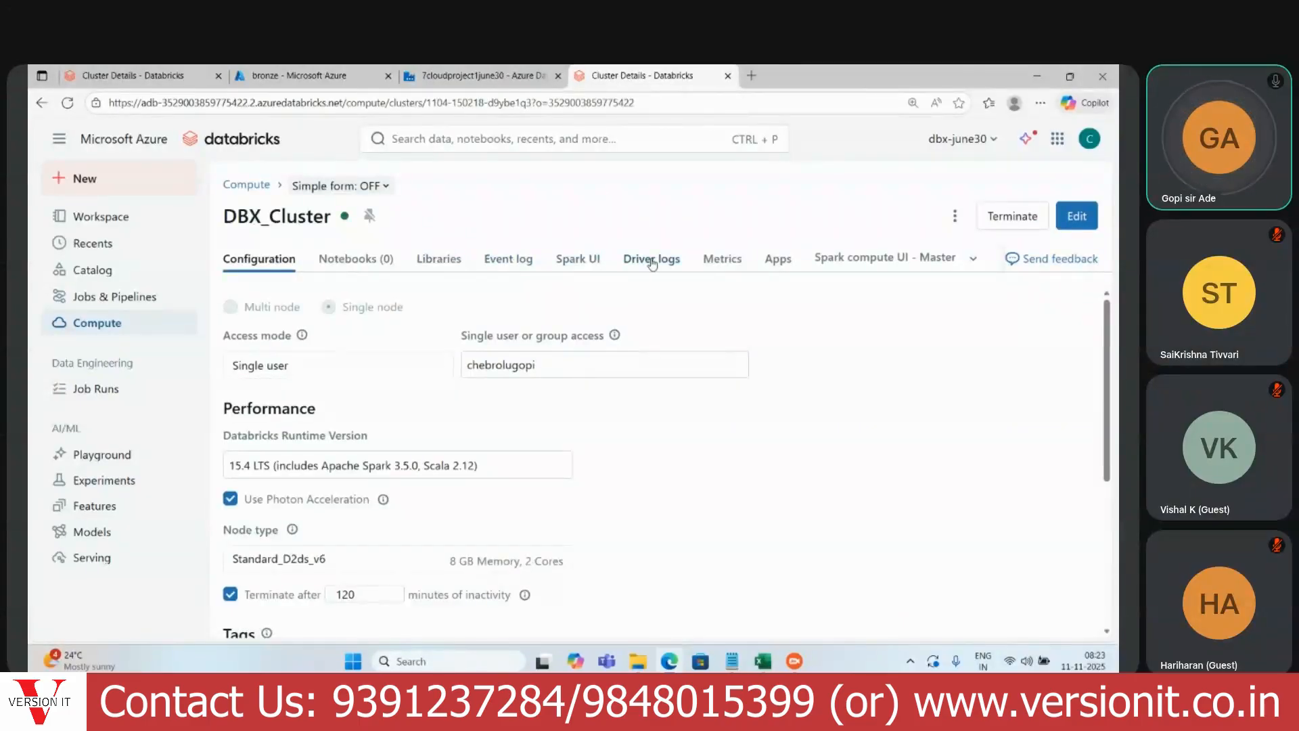
{"action": "left_click", "coordinate": [709, 265]}
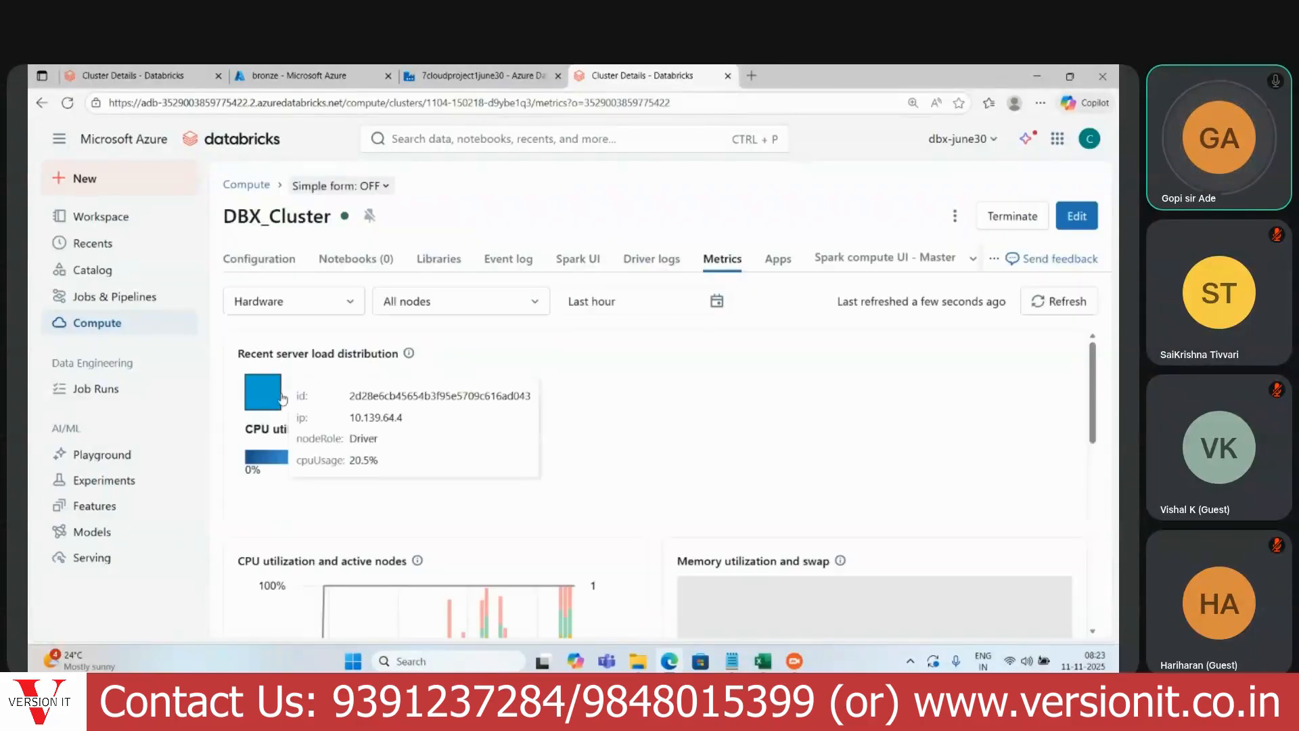
{"action": "mouse_move", "coordinate": [267, 397]}
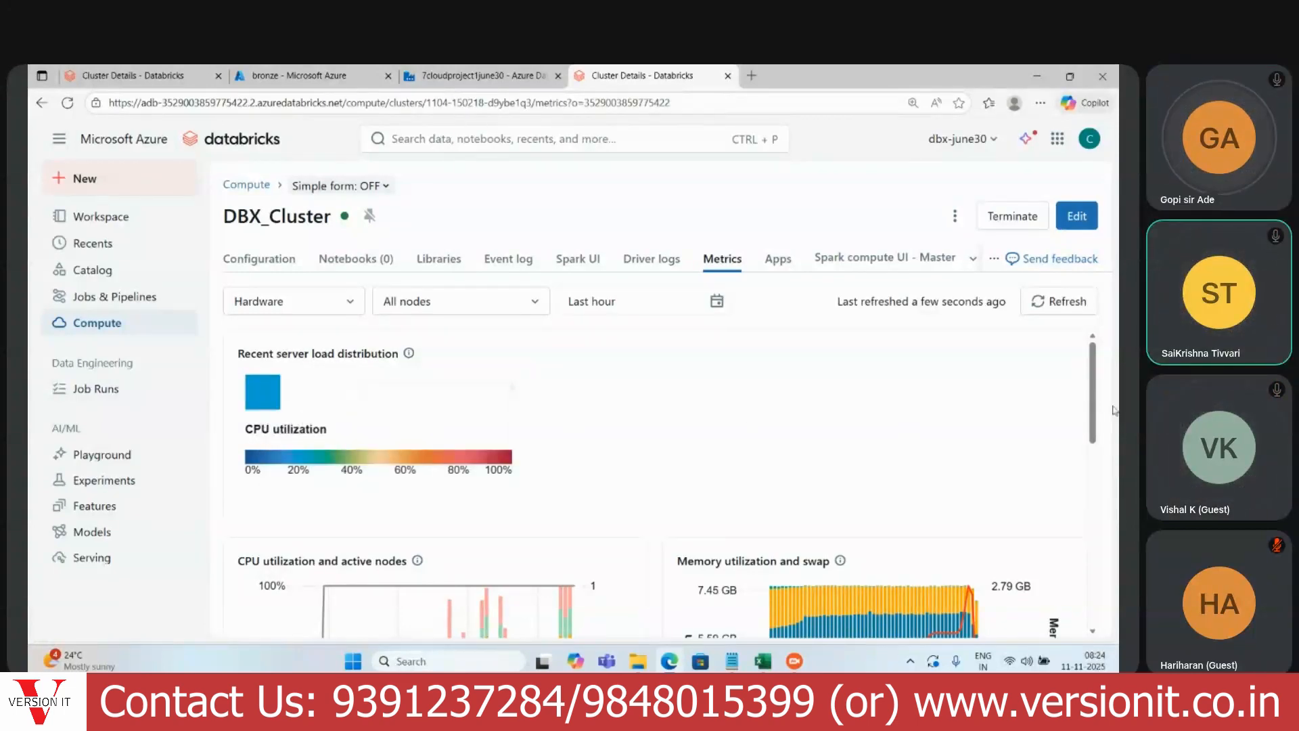
{"action": "mouse_move", "coordinate": [1092, 401]}
{"action": "left_mouse_down"}
{"action": "mouse_move", "coordinate": [1116, 614]}
{"action": "mouse_move", "coordinate": [1104, 379]}
{"action": "left_mouse_up"}
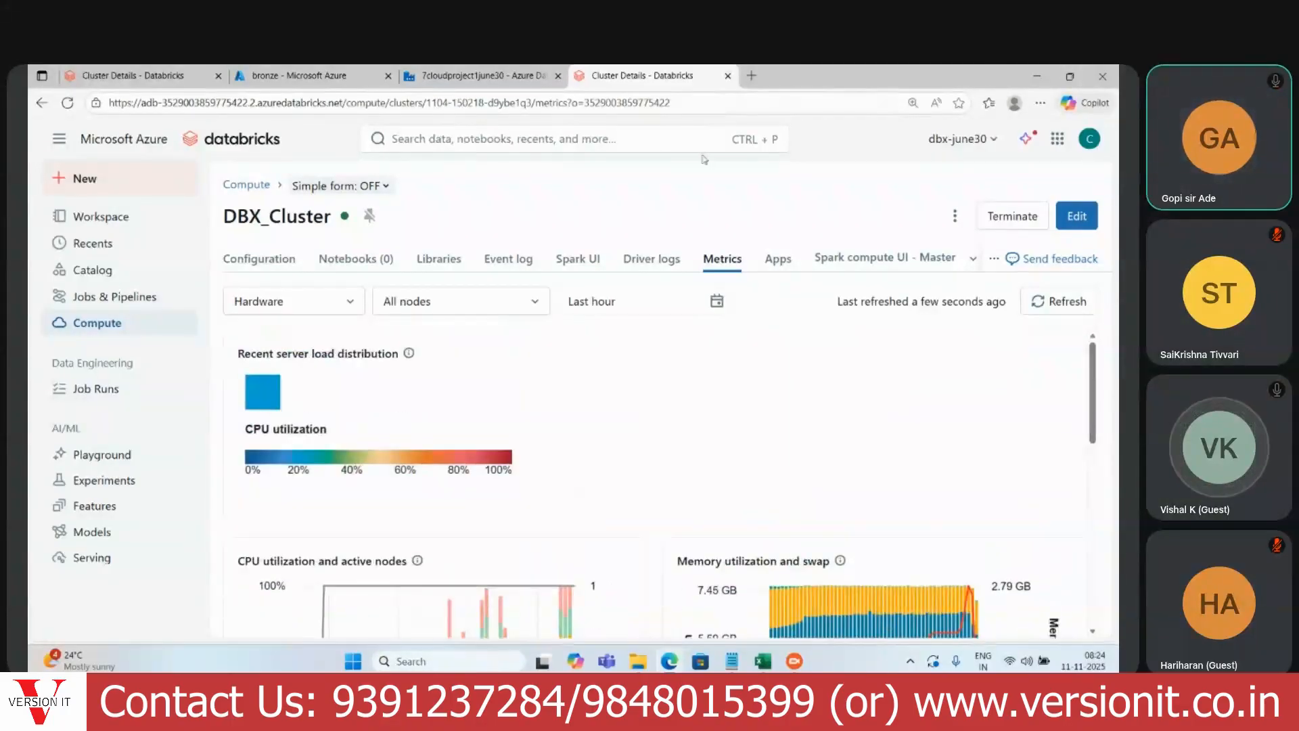
Step: Return to the Data Factory run, dismiss the activity details and check the status of the notebook activities
{"action": "left_click", "coordinate": [486, 69]}
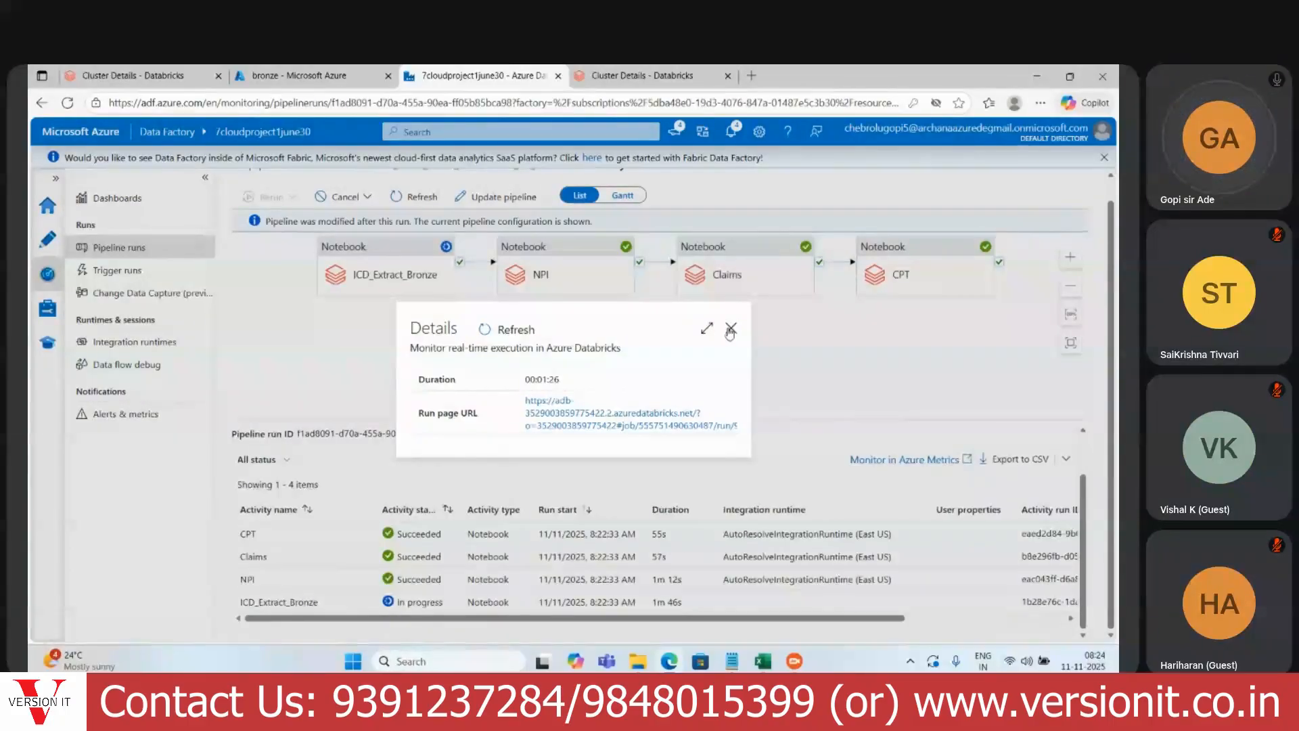
{"action": "left_click", "coordinate": [730, 330]}
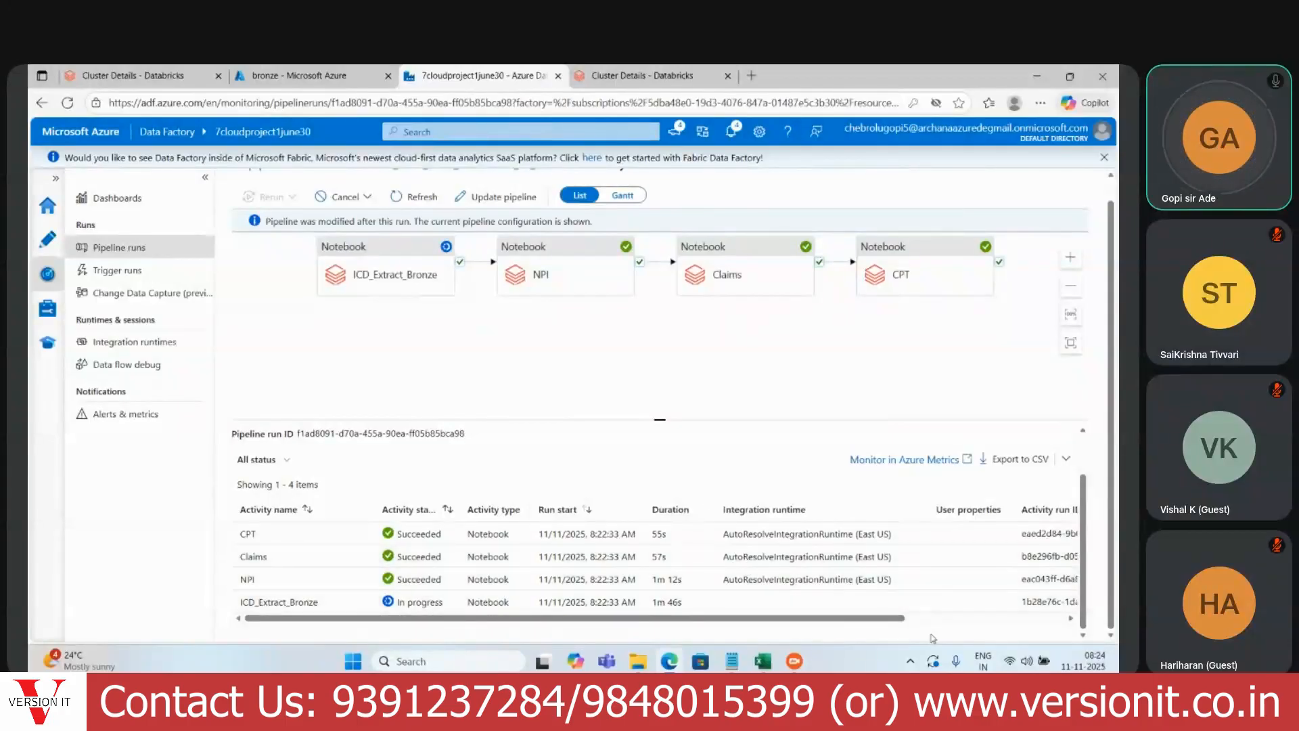
{"action": "left_click", "coordinate": [560, 365]}
{"action": "left_click", "coordinate": [582, 281]}
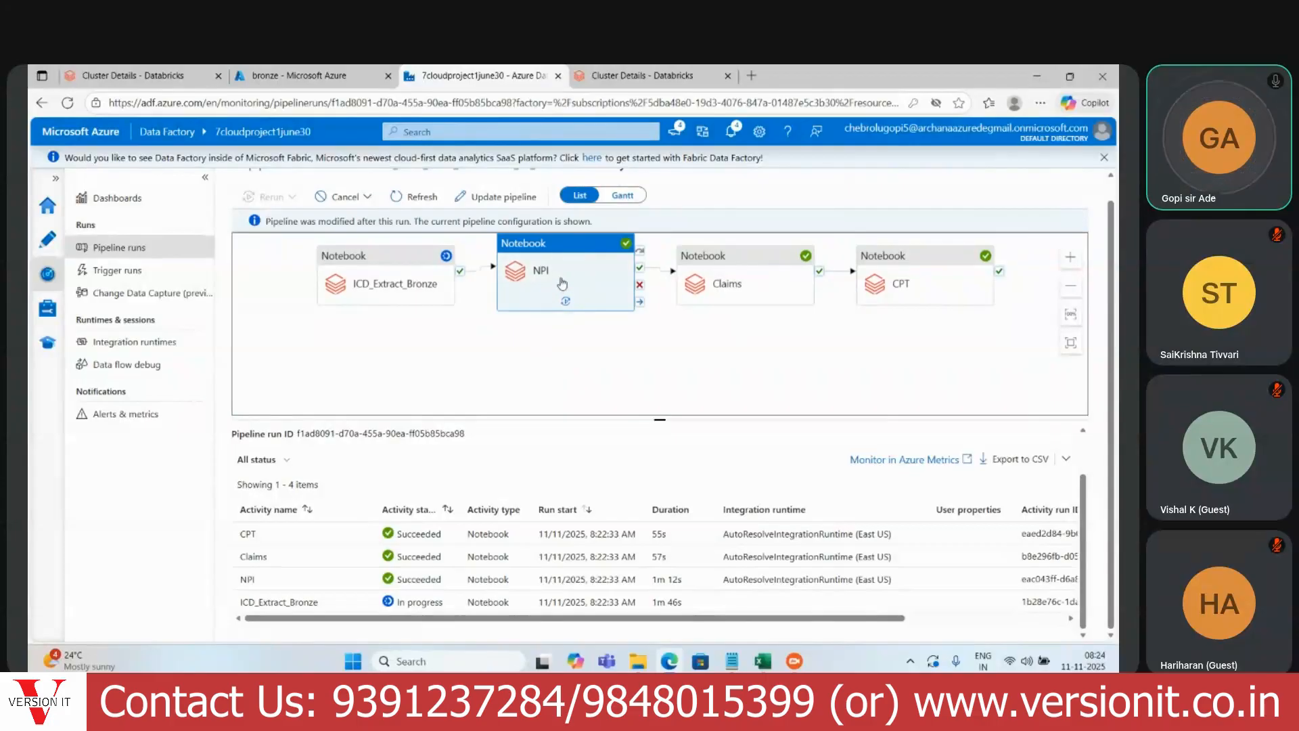
{"action": "left_click", "coordinate": [407, 271]}
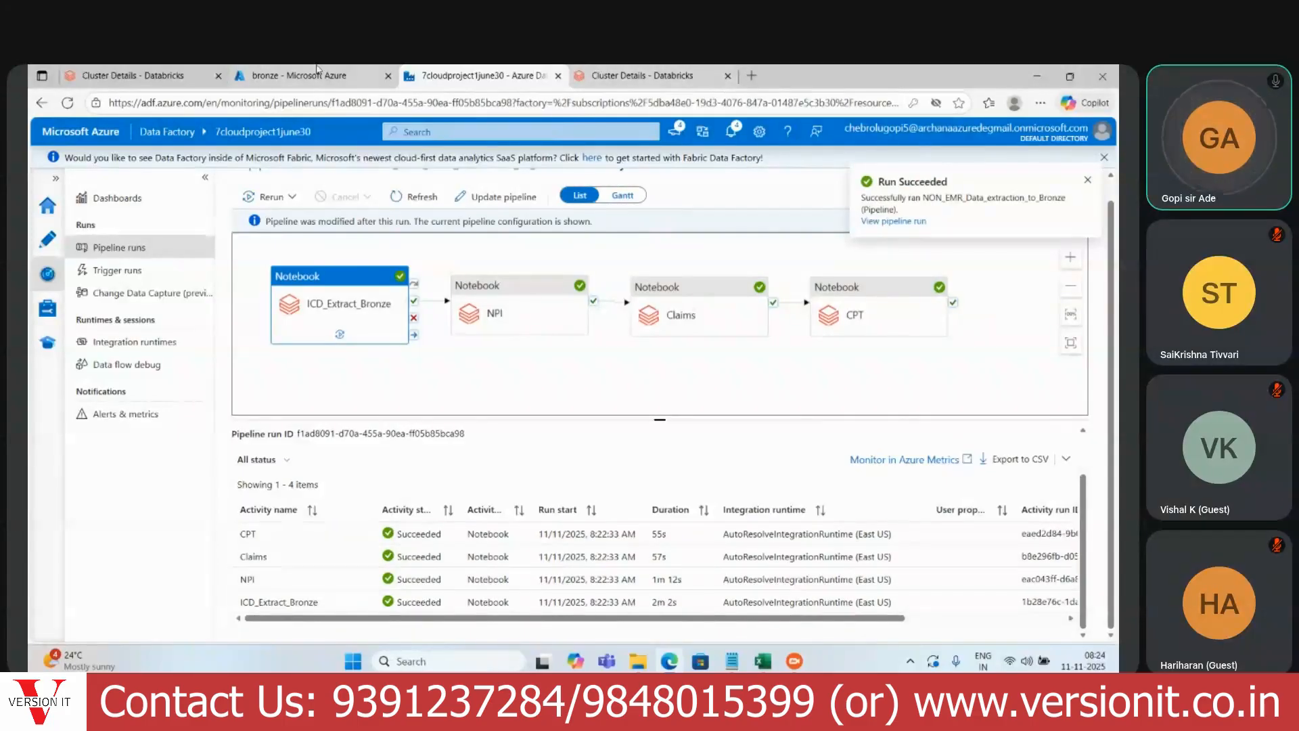
Step: Switch to the bronze container in the Azure portal and check the files in claims, cpt_codes, icd_codes and npi_extract
{"action": "left_click", "coordinate": [291, 75]}
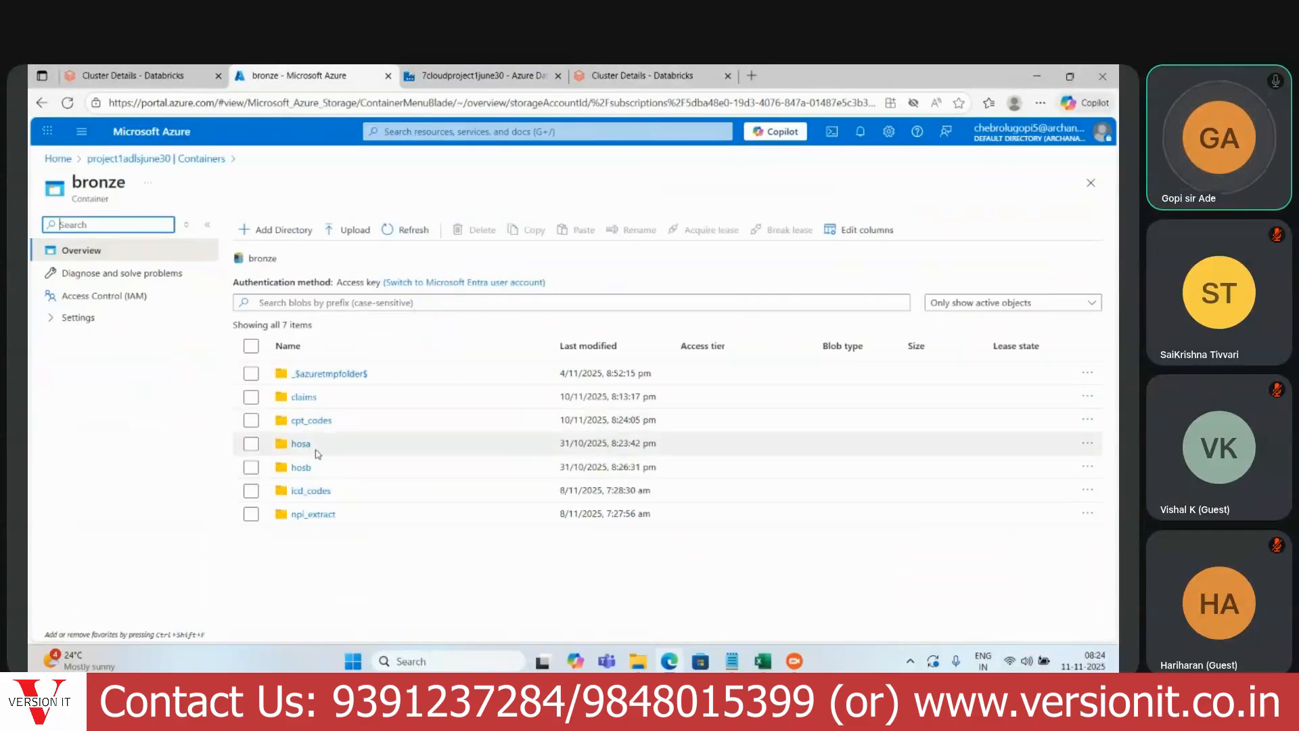
{"action": "left_click", "coordinate": [304, 397]}
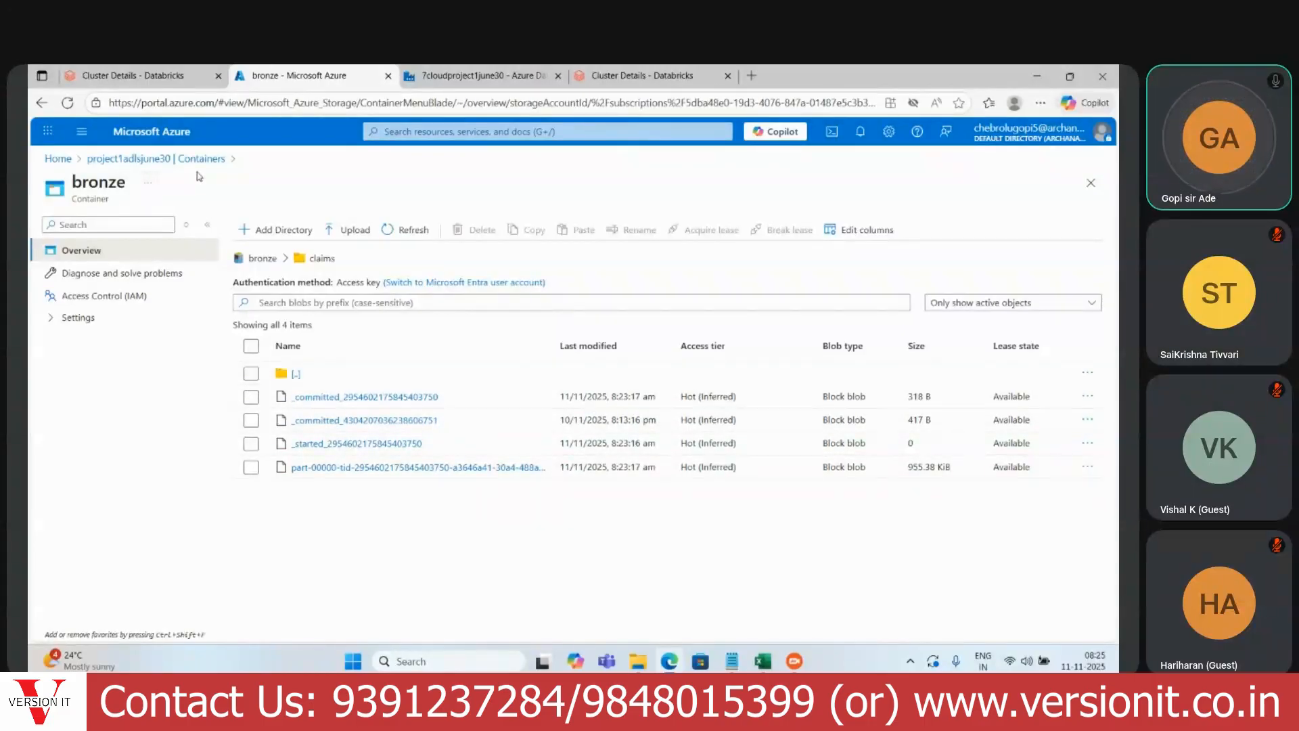
{"action": "left_click", "coordinate": [262, 258]}
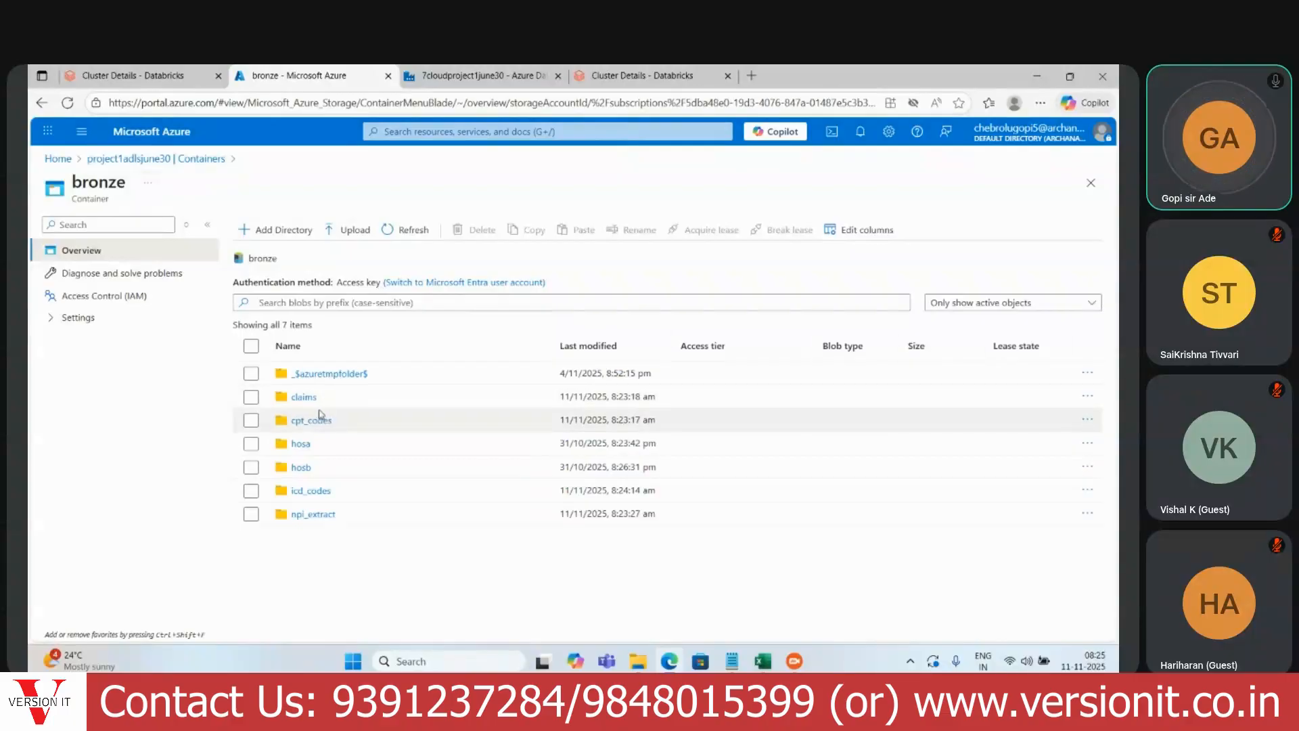
{"action": "left_click", "coordinate": [320, 417]}
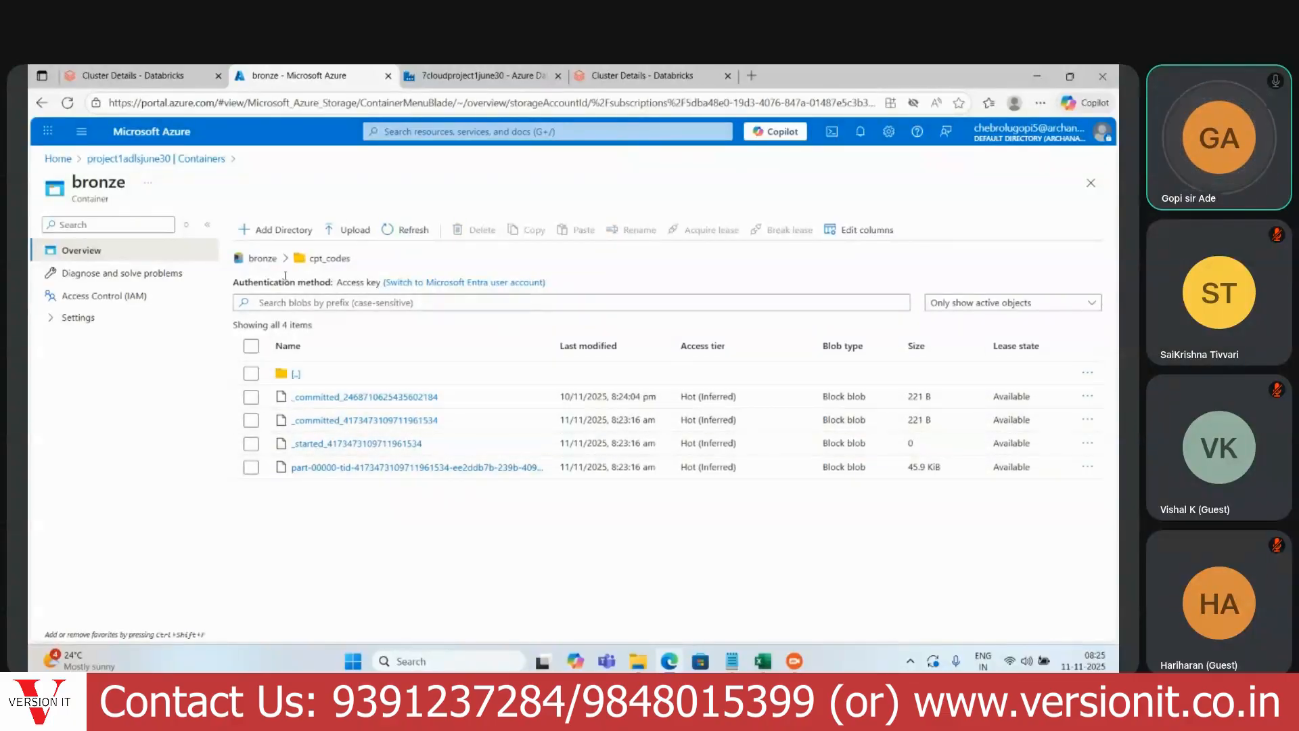
{"action": "left_click", "coordinate": [263, 258]}
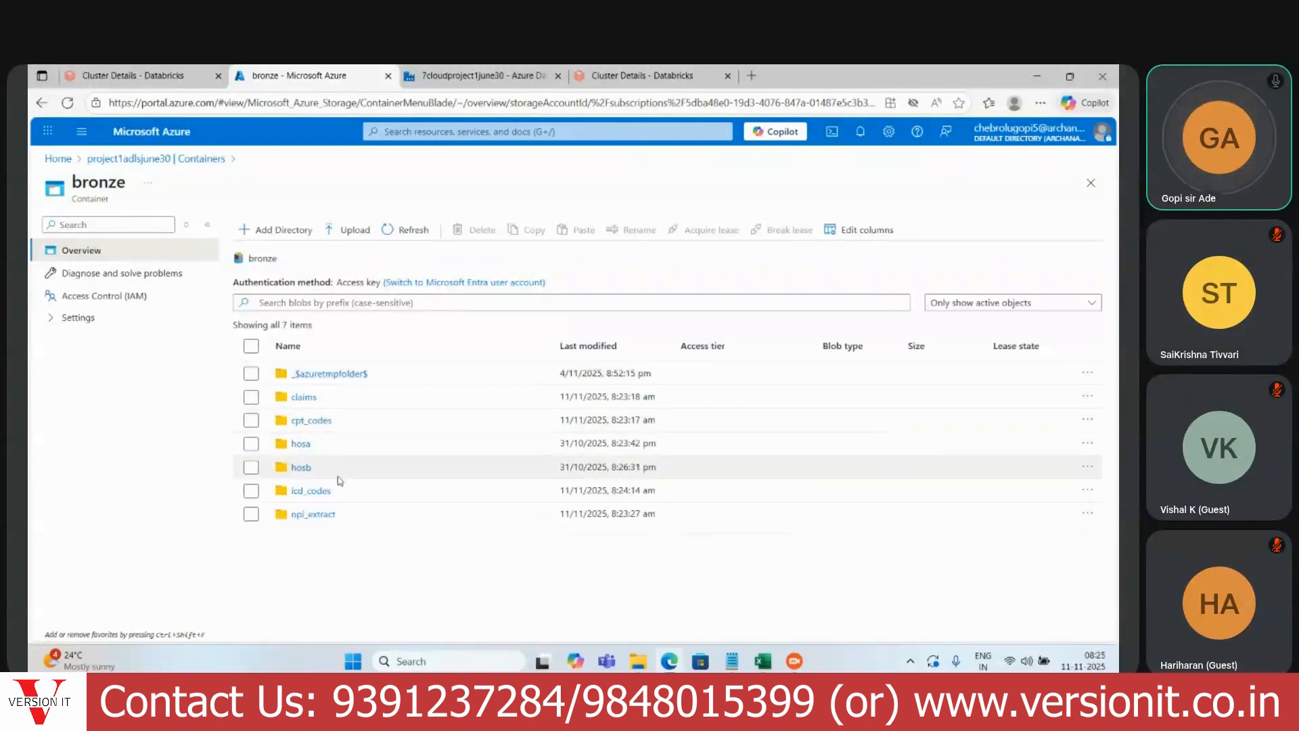
{"action": "left_click", "coordinate": [319, 492]}
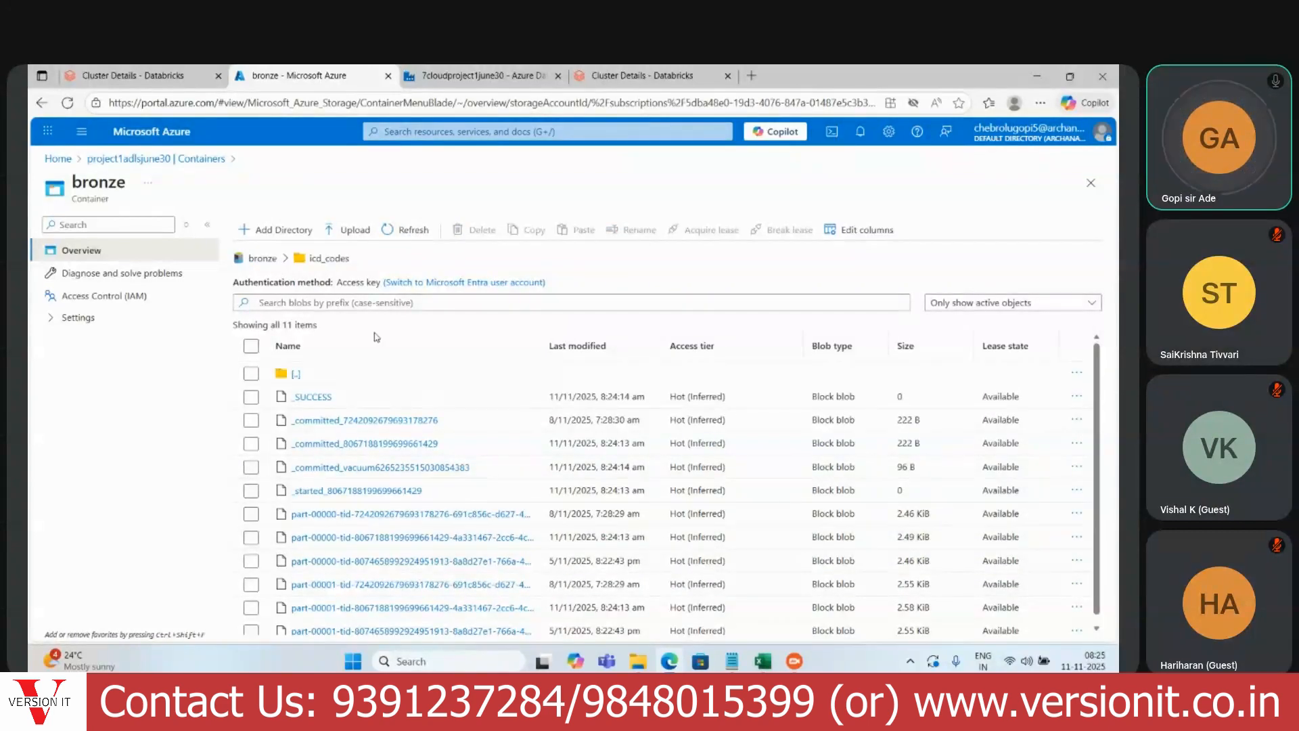
{"action": "left_click", "coordinate": [271, 263]}
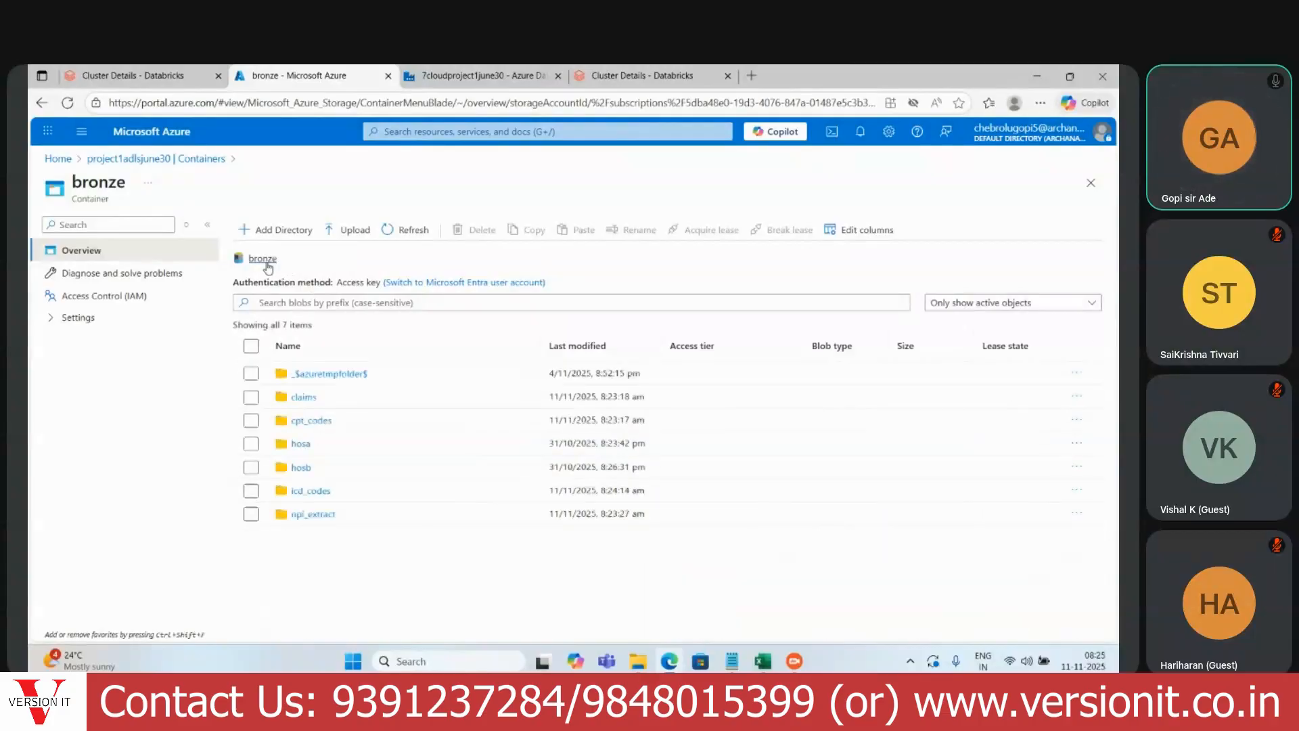
{"action": "left_click", "coordinate": [321, 515]}
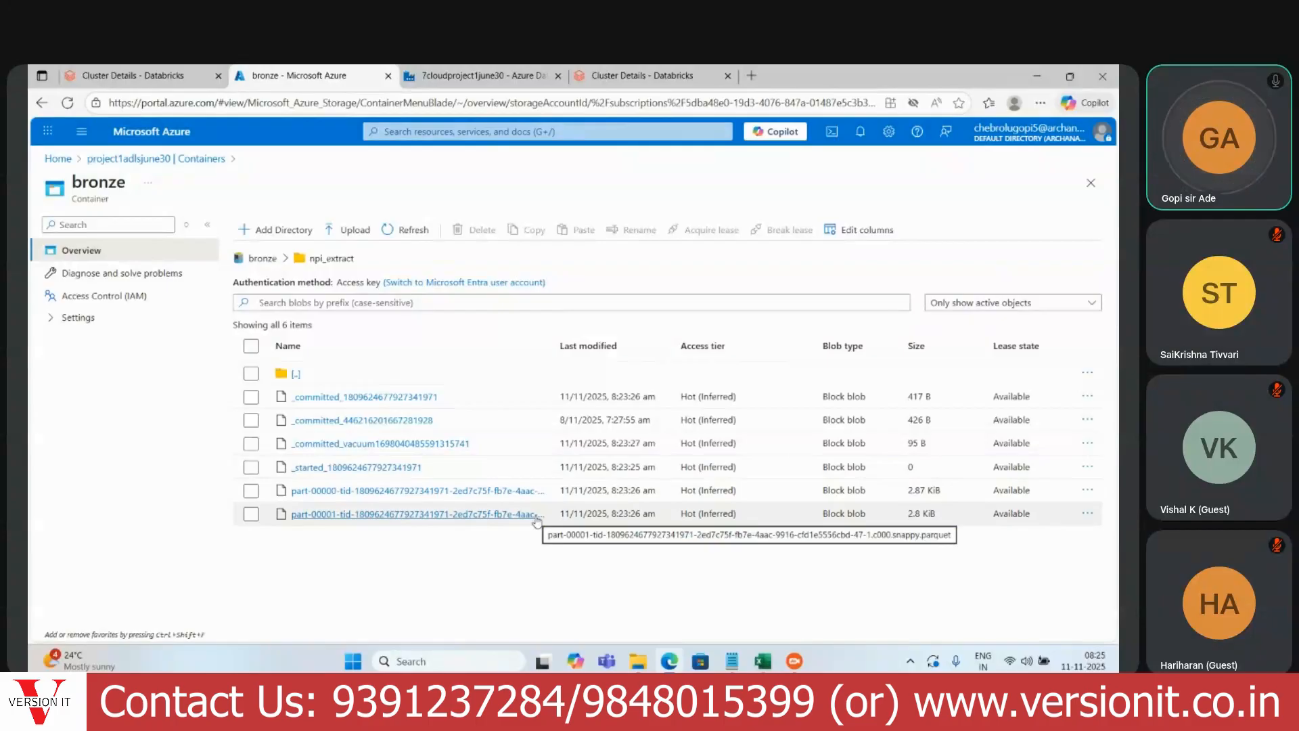
Step: Return to Data Factory authoring, view the PL_Extraction_EMR pipeline and create a new empty pipeline
{"action": "left_click", "coordinate": [474, 74]}
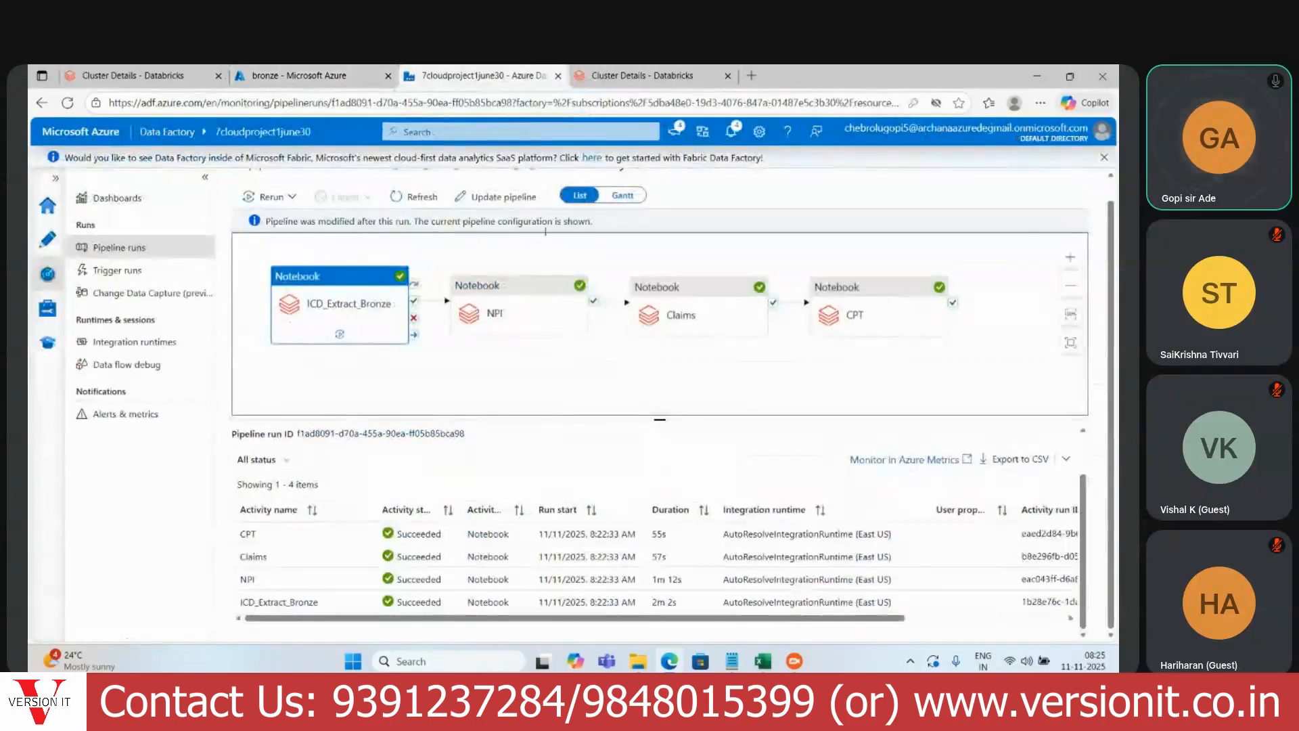
{"action": "left_click", "coordinate": [46, 244]}
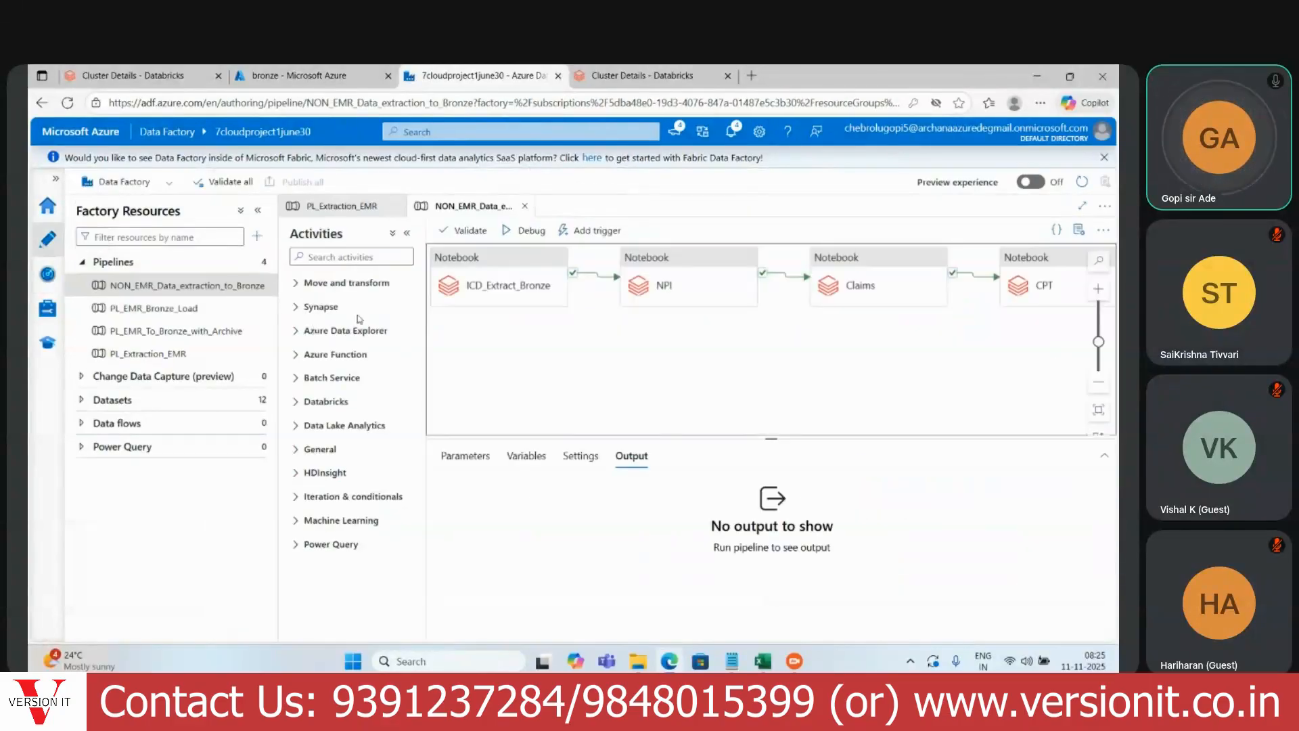
{"action": "left_click", "coordinate": [358, 207]}
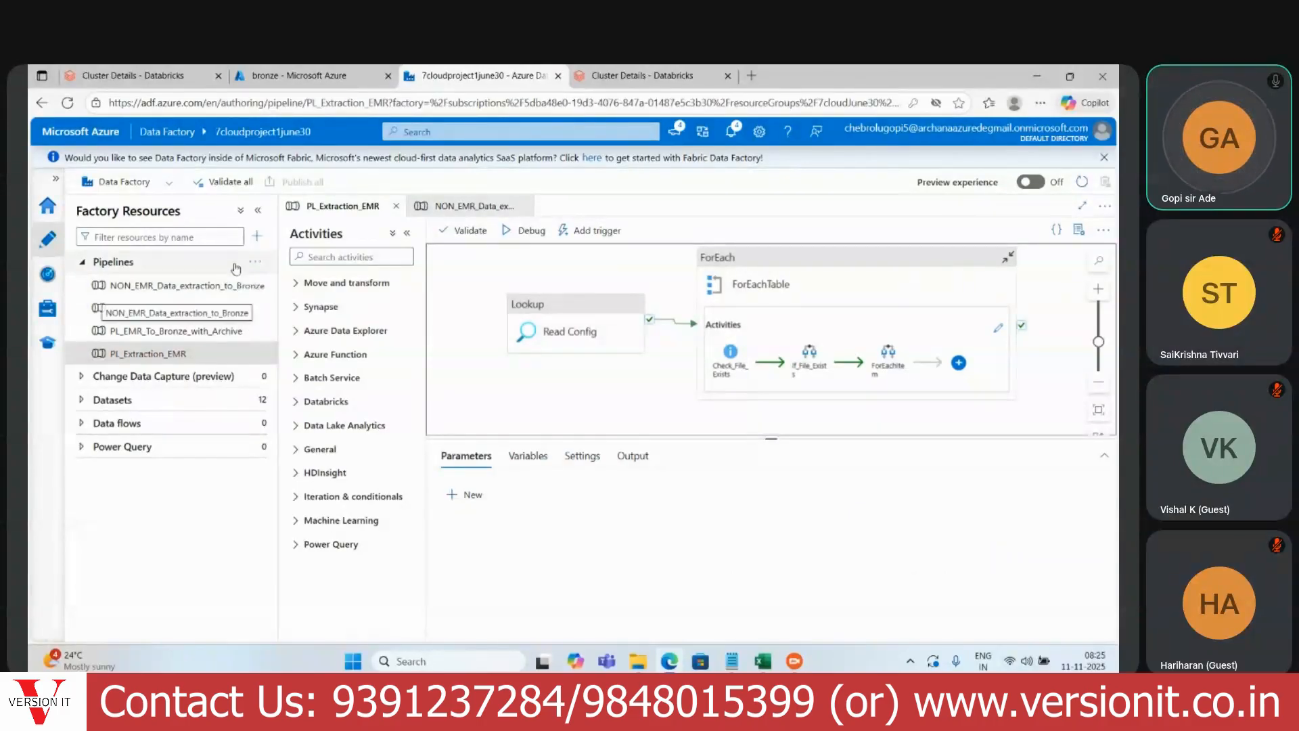
{"action": "left_click", "coordinate": [257, 235]}
{"action": "mouse_move", "coordinate": [318, 258]}
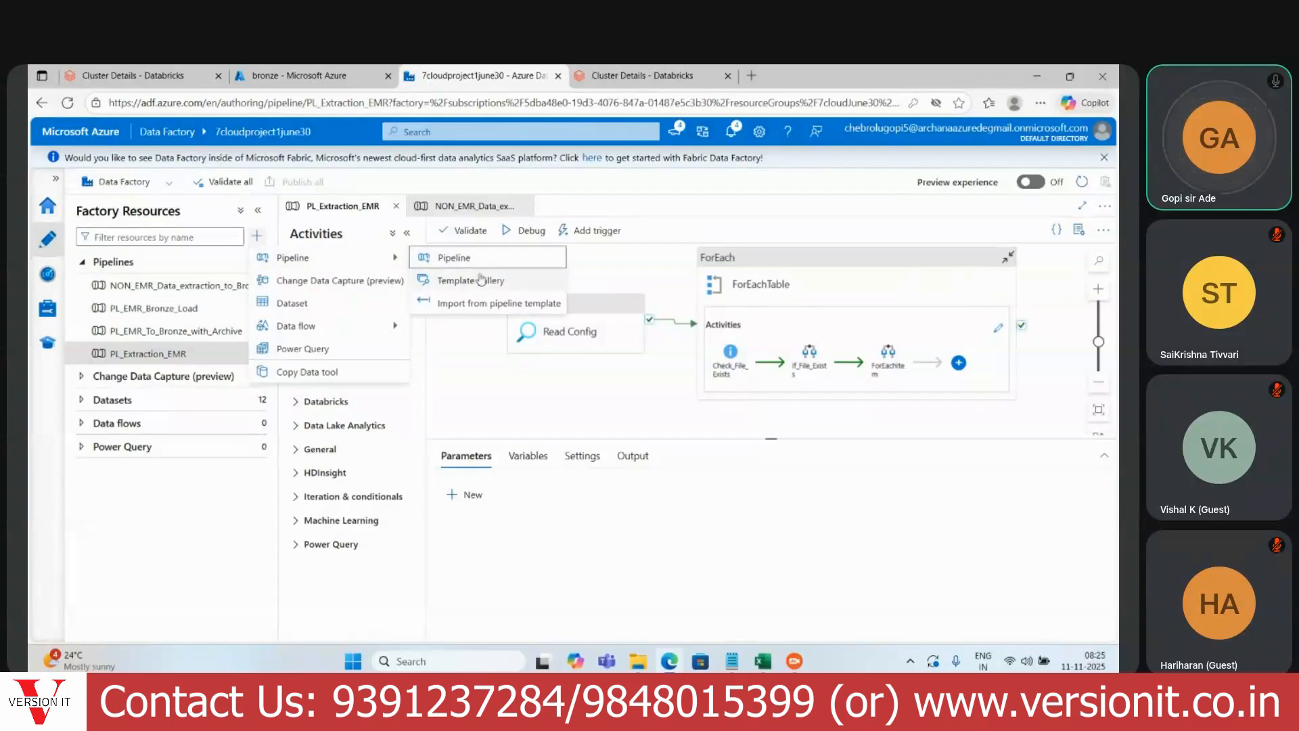
{"action": "left_click", "coordinate": [453, 258]}
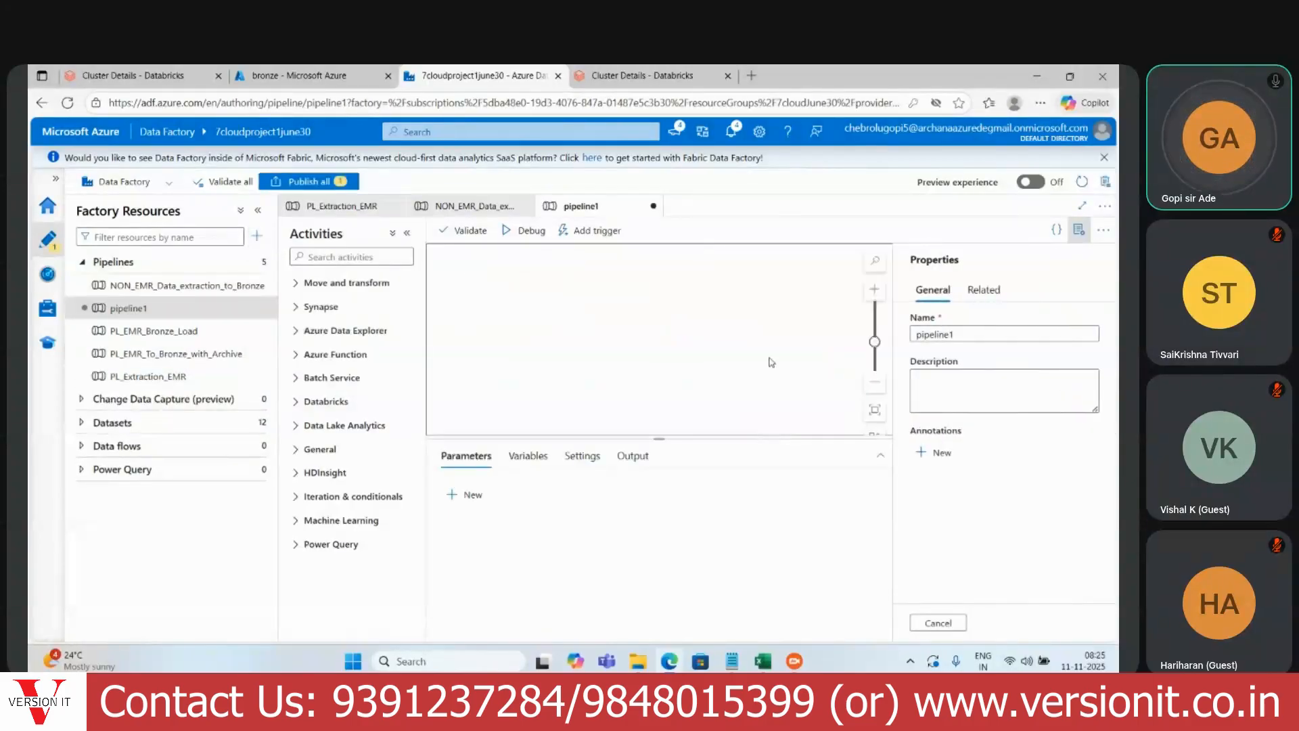
Step: Name the new pipeline Master_Pipeline
{"action": "left_click", "coordinate": [941, 335]}
{"action": "double_click", "coordinate": [947, 335]}
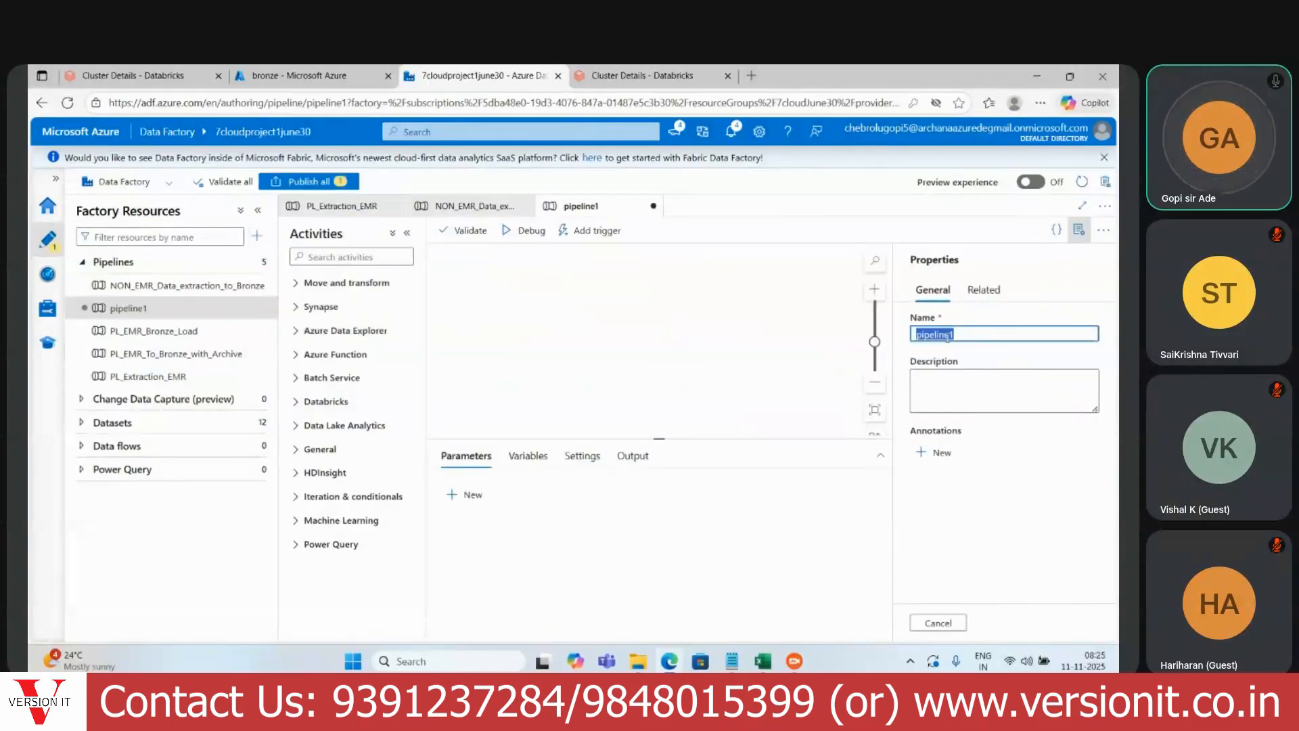
{"action": "type", "text": "Me"}
{"action": "key", "text": "BackSpace"}
{"action": "key", "text": "BackSpace"}
{"action": "key", "text": "BackSpace"}
{"action": "type", "text": "ter_Pipeline"}
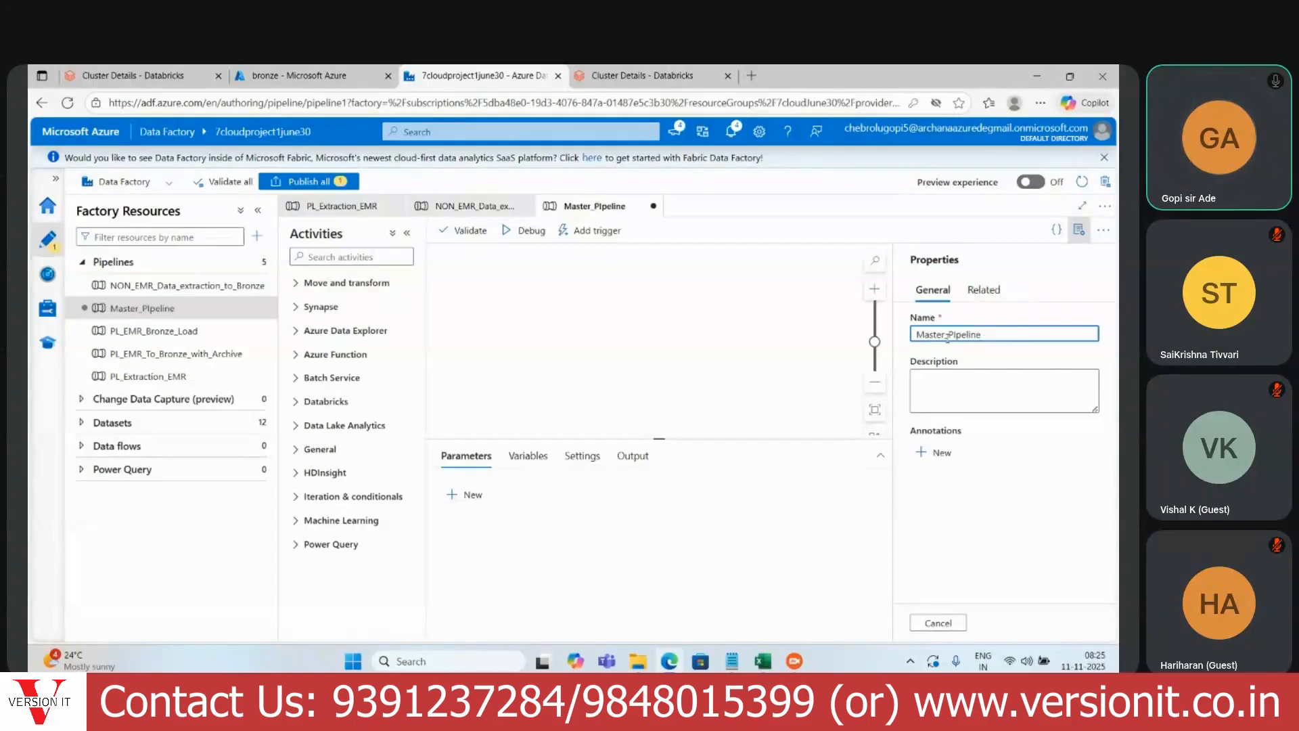
Step: Close the properties of the empty Master_Pipeline and try to publish all changes
{"action": "left_click", "coordinate": [1080, 230]}
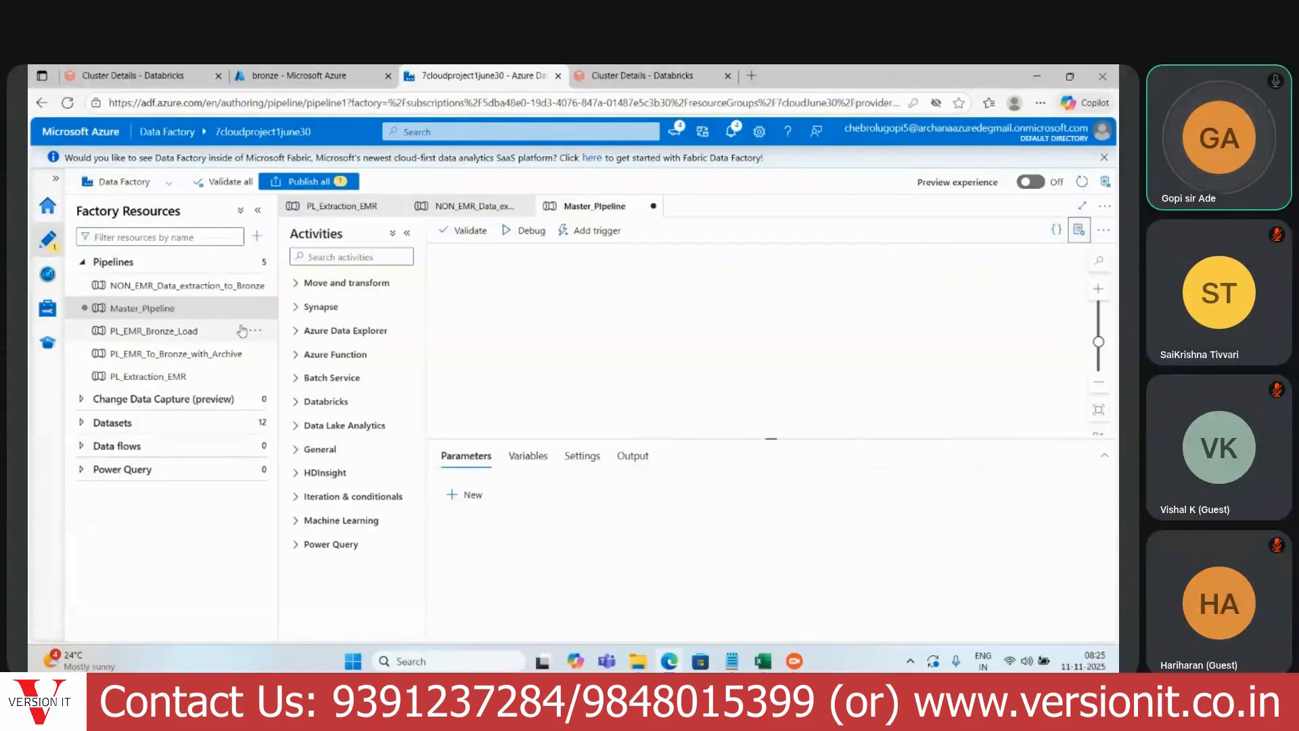
{"action": "left_click", "coordinate": [315, 188]}
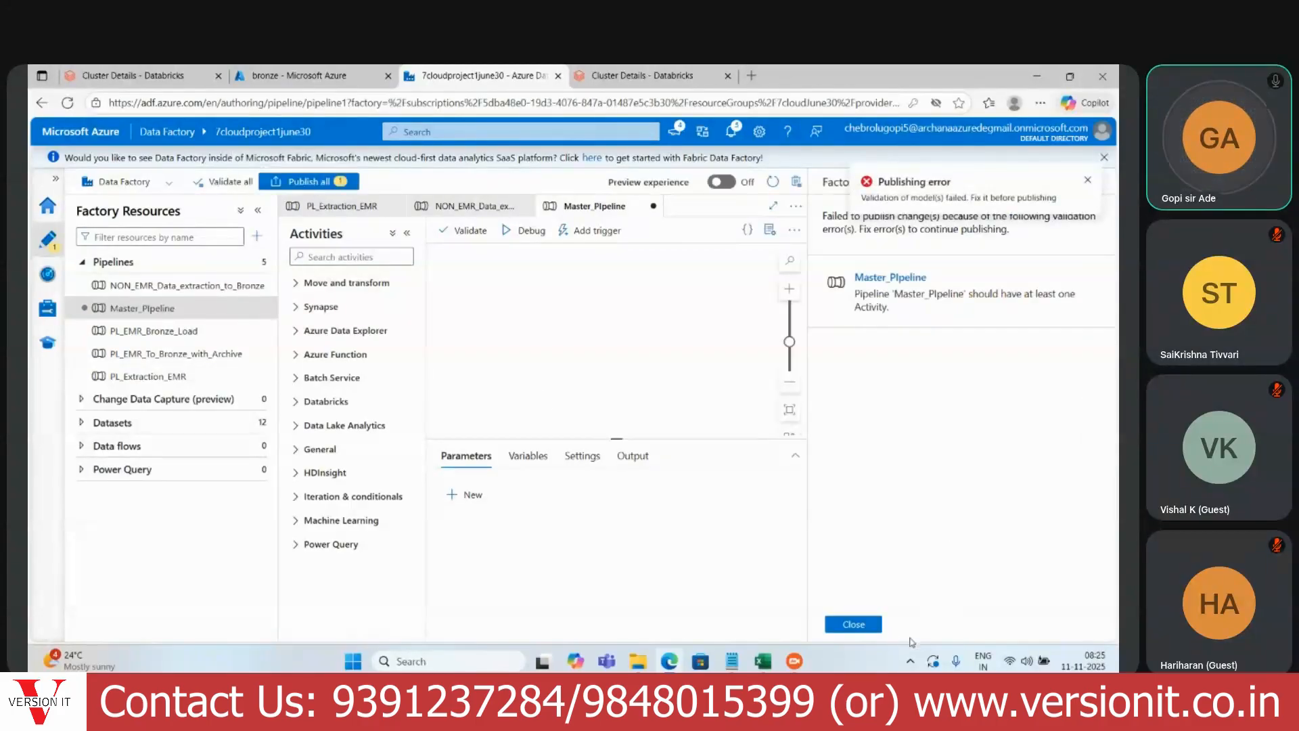
{"action": "left_click", "coordinate": [853, 624]}
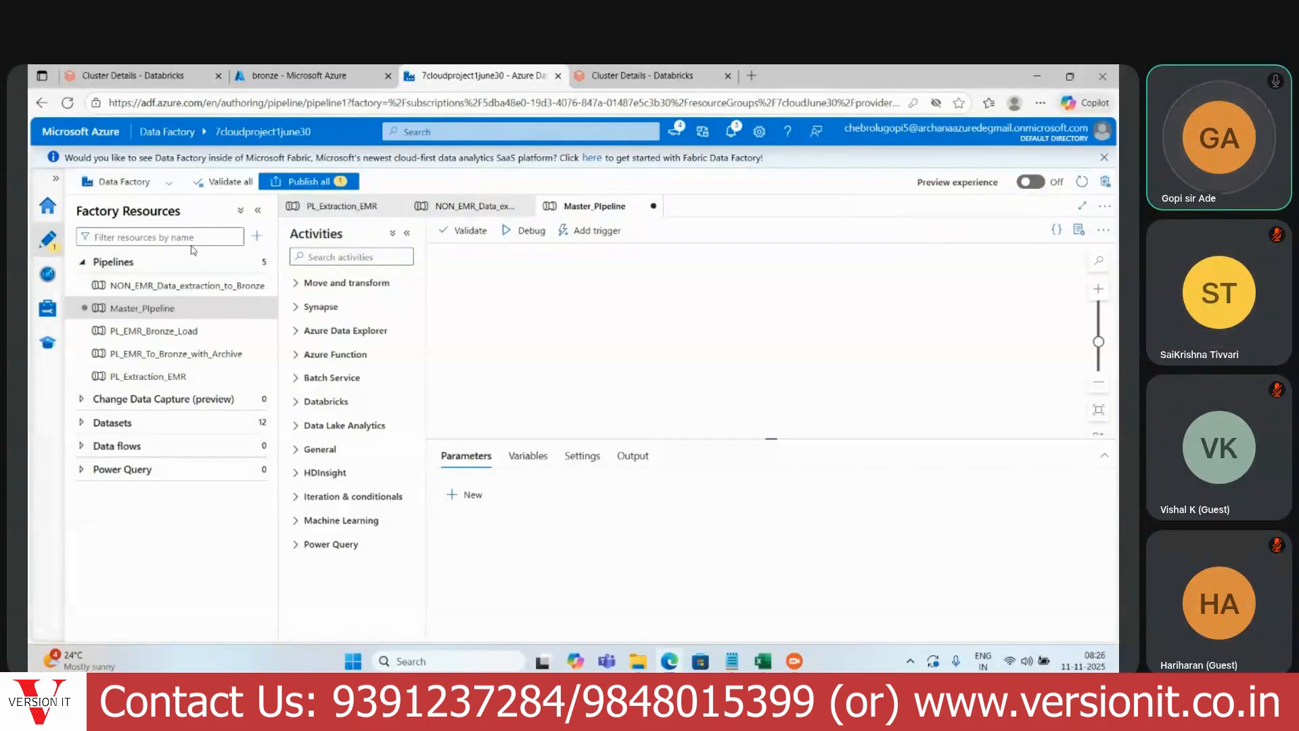
{"action": "left_click", "coordinate": [170, 235]}
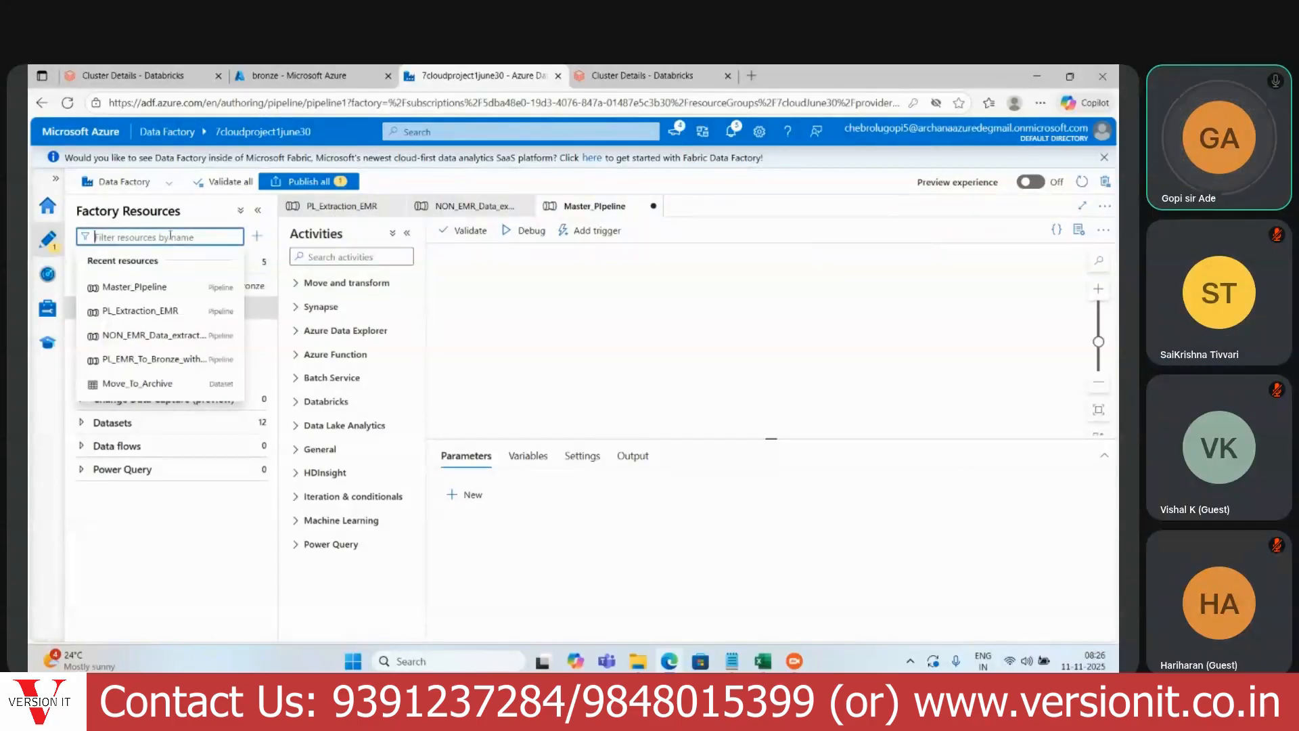
{"action": "left_click", "coordinate": [542, 334]}
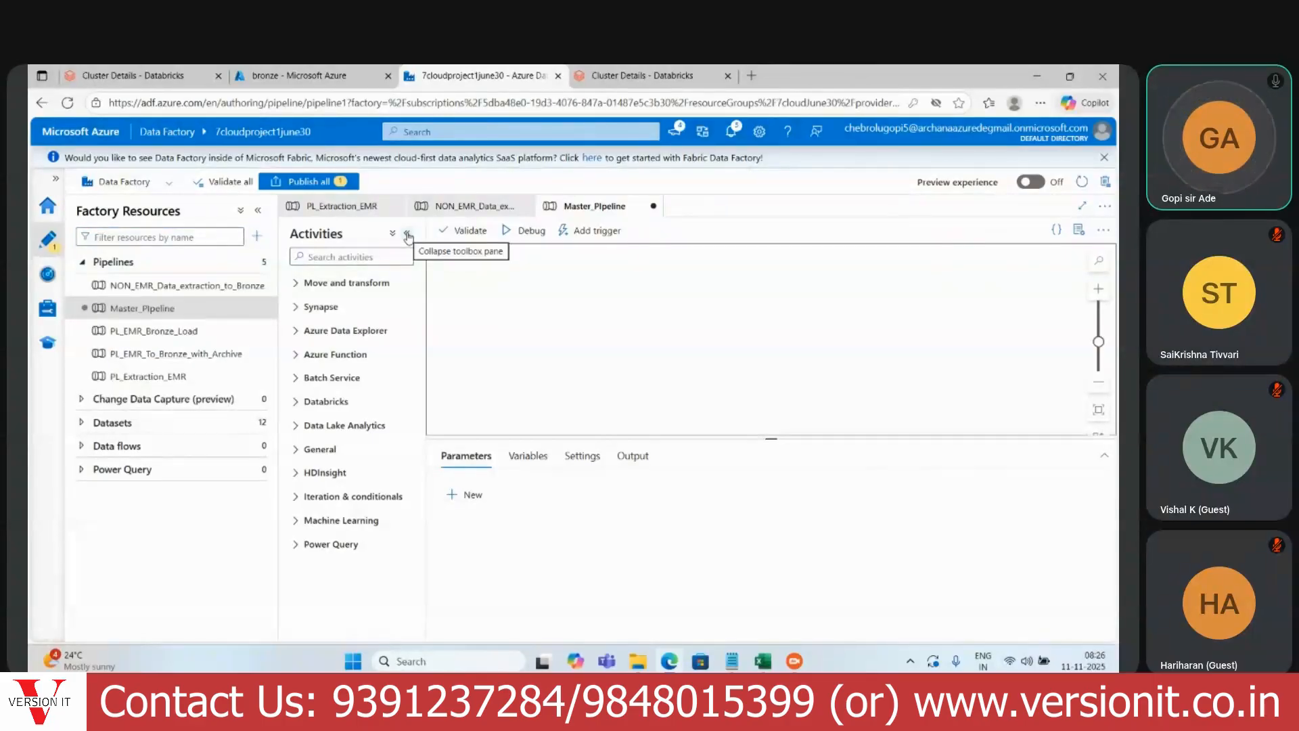
Step: Find the Execute Pipeline activity by searching for execute, add it to Master_Pipeline and name it EMR
{"action": "left_click", "coordinate": [327, 259]}
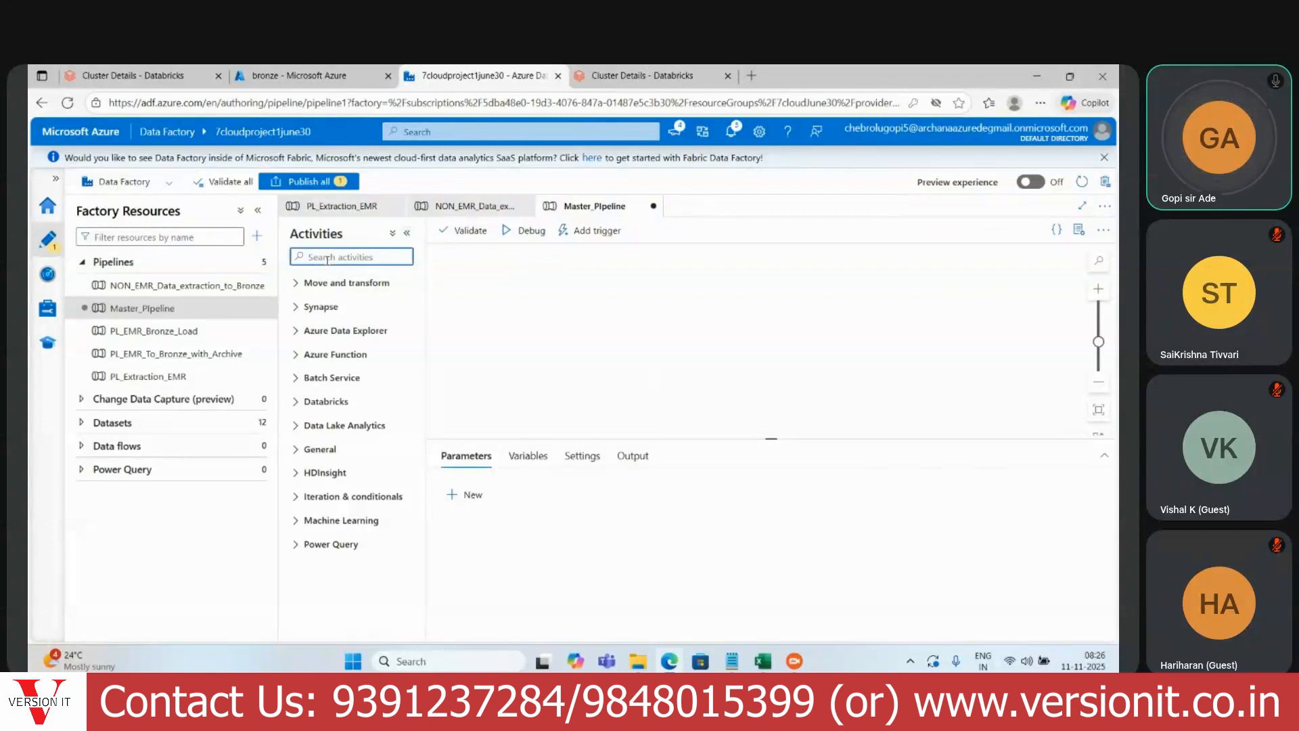
{"action": "type", "text": "execute"}
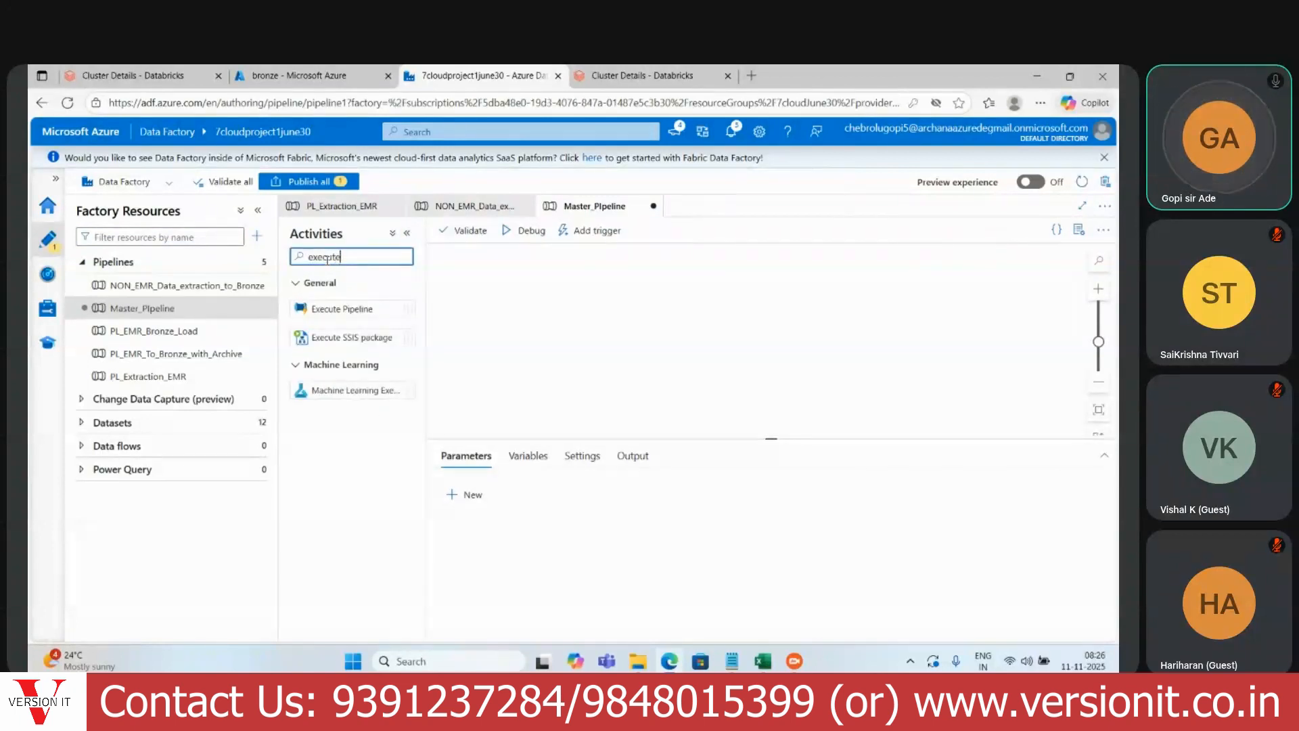
{"action": "left_click_drag", "start_coordinate": [346, 302], "coordinate": [582, 303]}
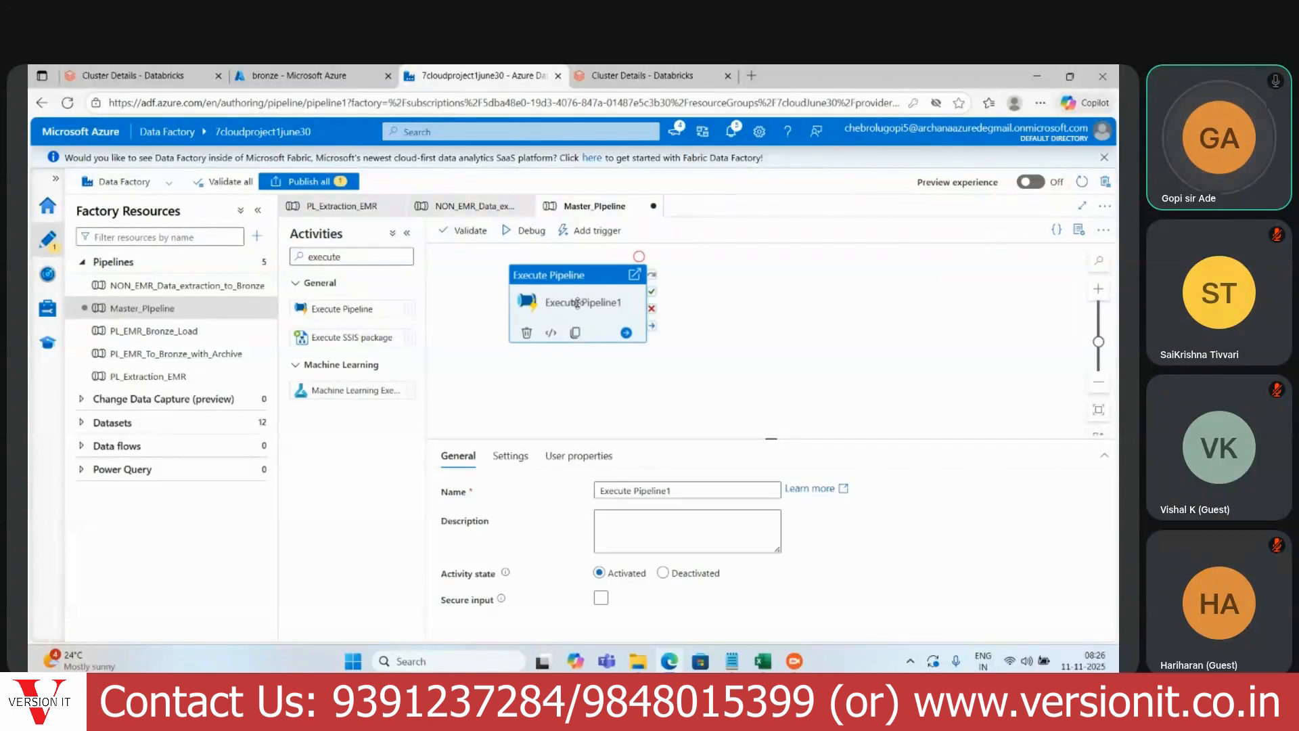
{"action": "left_click", "coordinate": [618, 489]}
{"action": "double_click", "coordinate": [623, 489]}
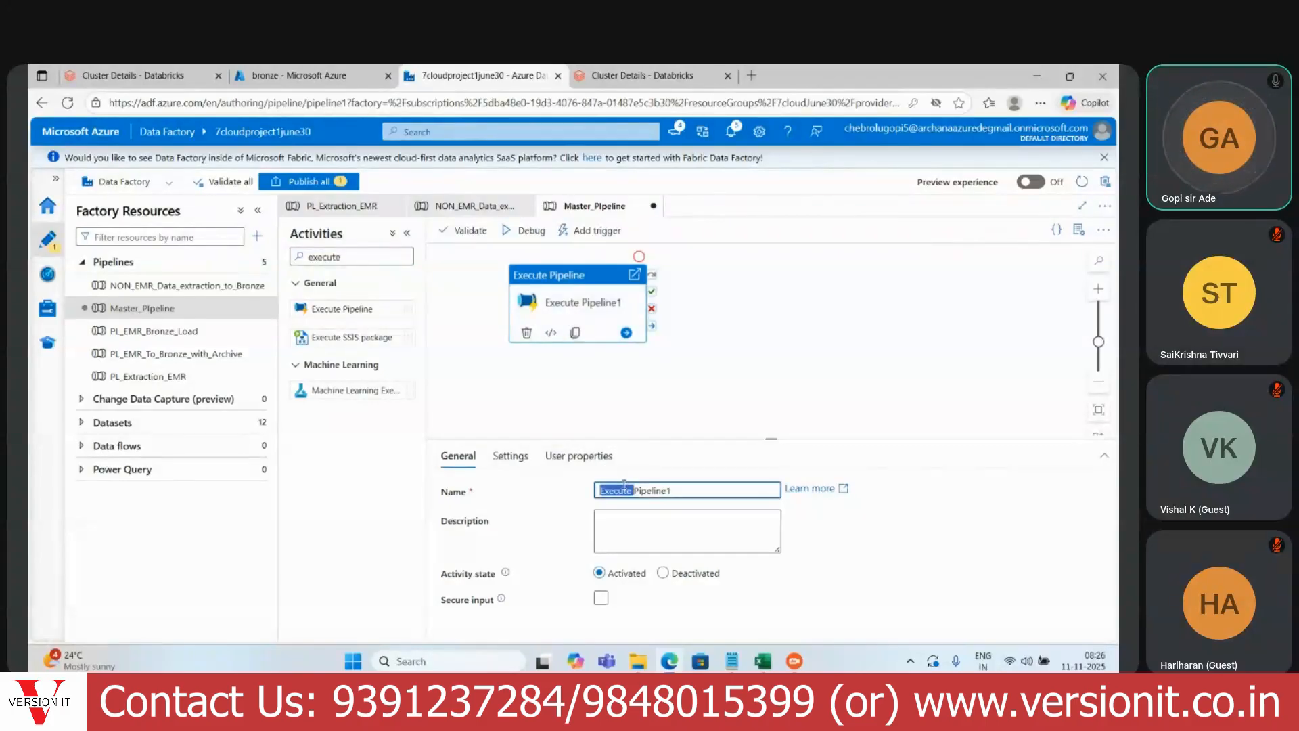
{"action": "triple_click", "coordinate": [624, 485]}
{"action": "type", "text": "EMR"}
Step: Set PL_Extraction_EMR as the invoked pipeline of the EMR activity
{"action": "left_click", "coordinate": [510, 455]}
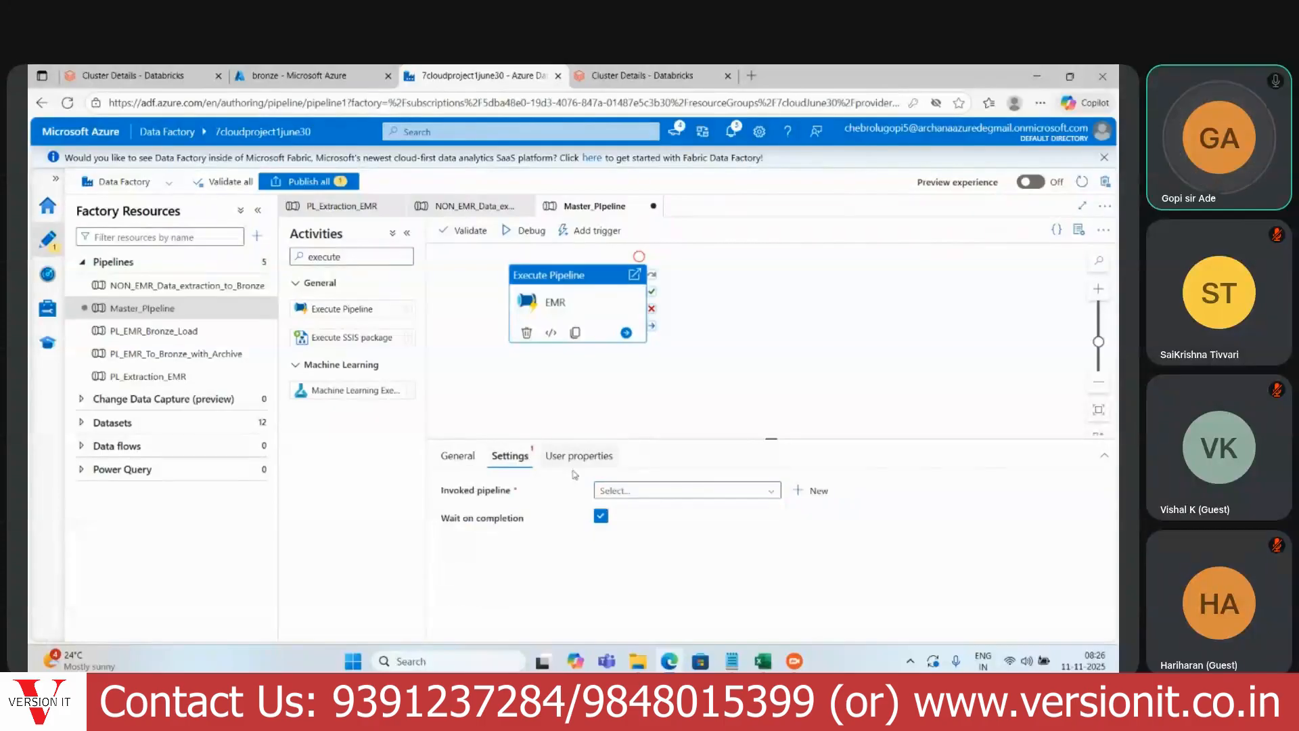
{"action": "left_click", "coordinate": [756, 498]}
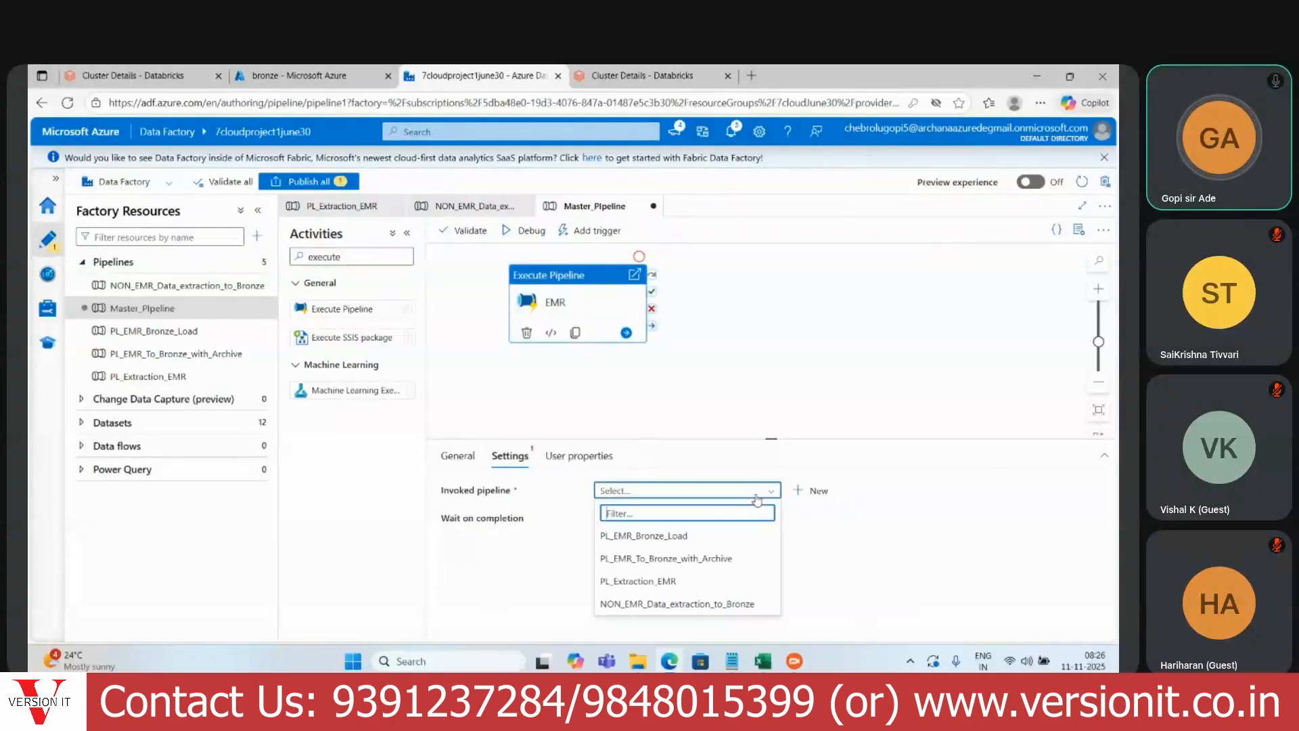
{"action": "left_click", "coordinate": [658, 583]}
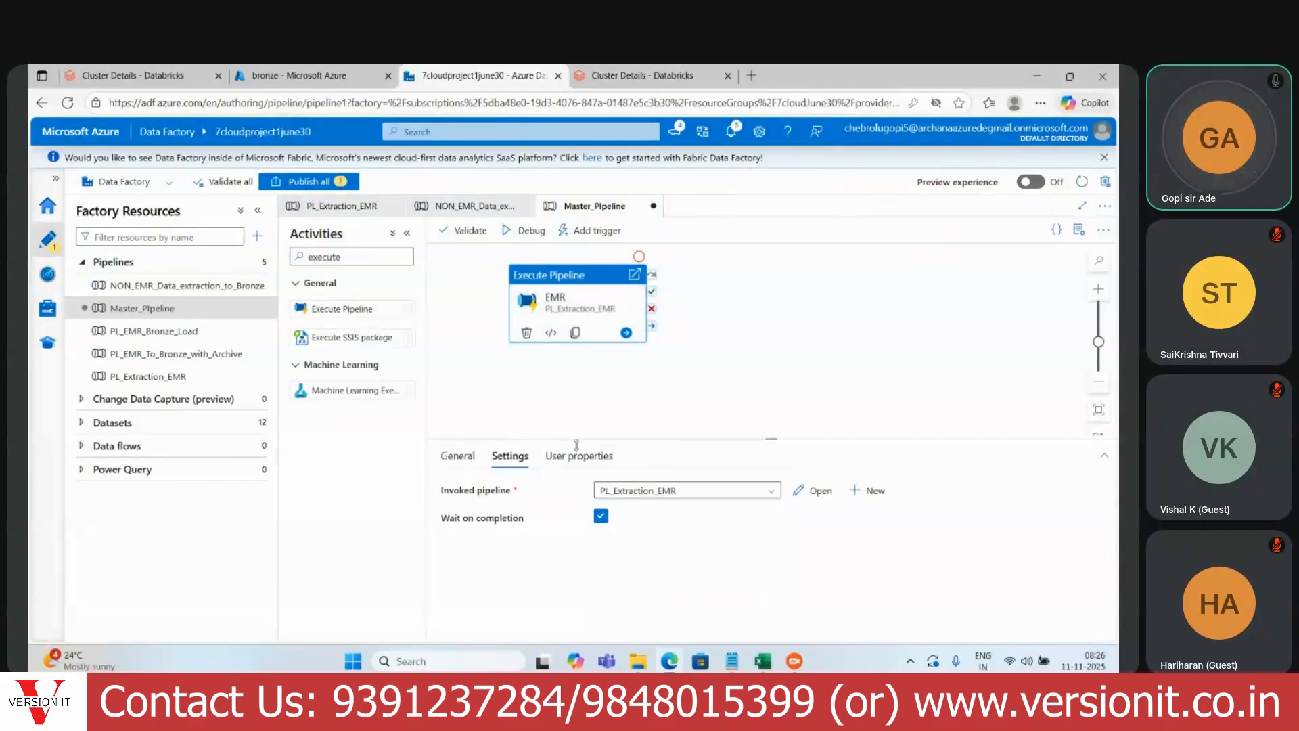
{"action": "left_click", "coordinate": [632, 404]}
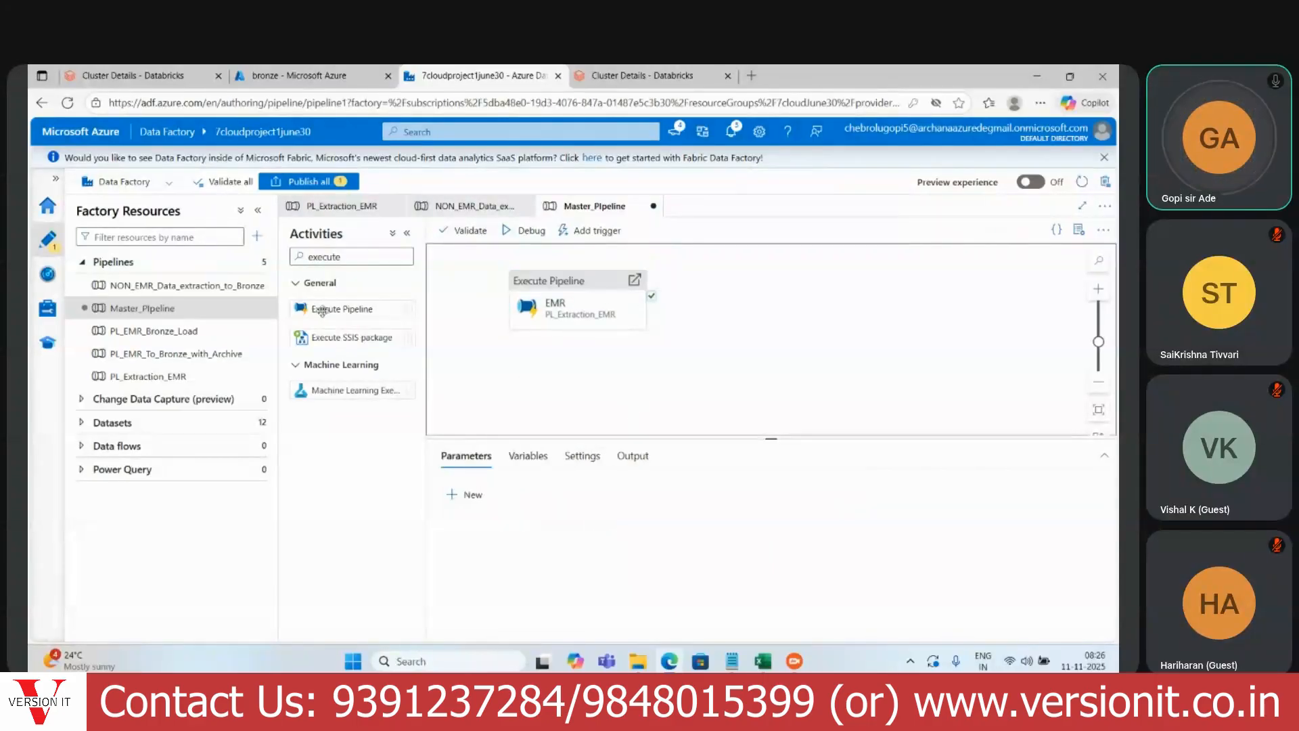
Step: Add a second Execute Pipeline activity beside EMR and name it NON_EMR
{"action": "left_click_drag", "start_coordinate": [322, 310], "coordinate": [778, 308]}
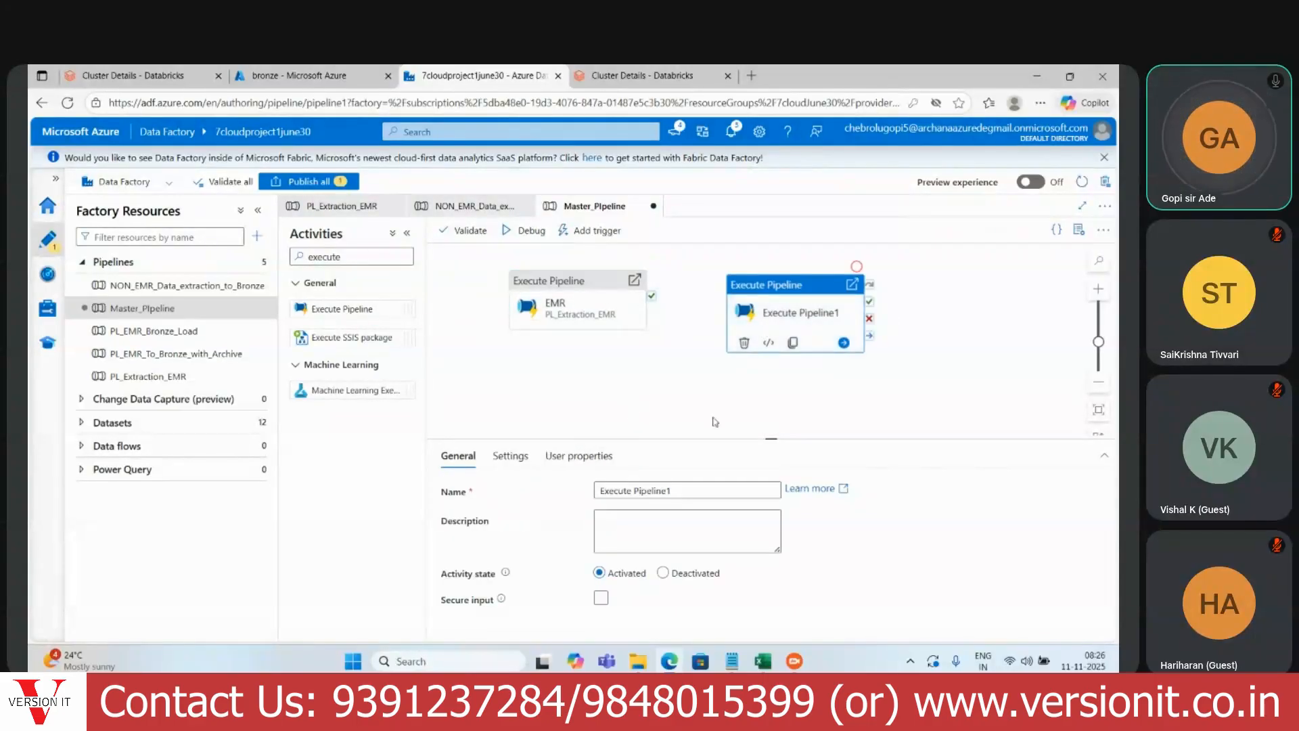
{"action": "double_click", "coordinate": [610, 492]}
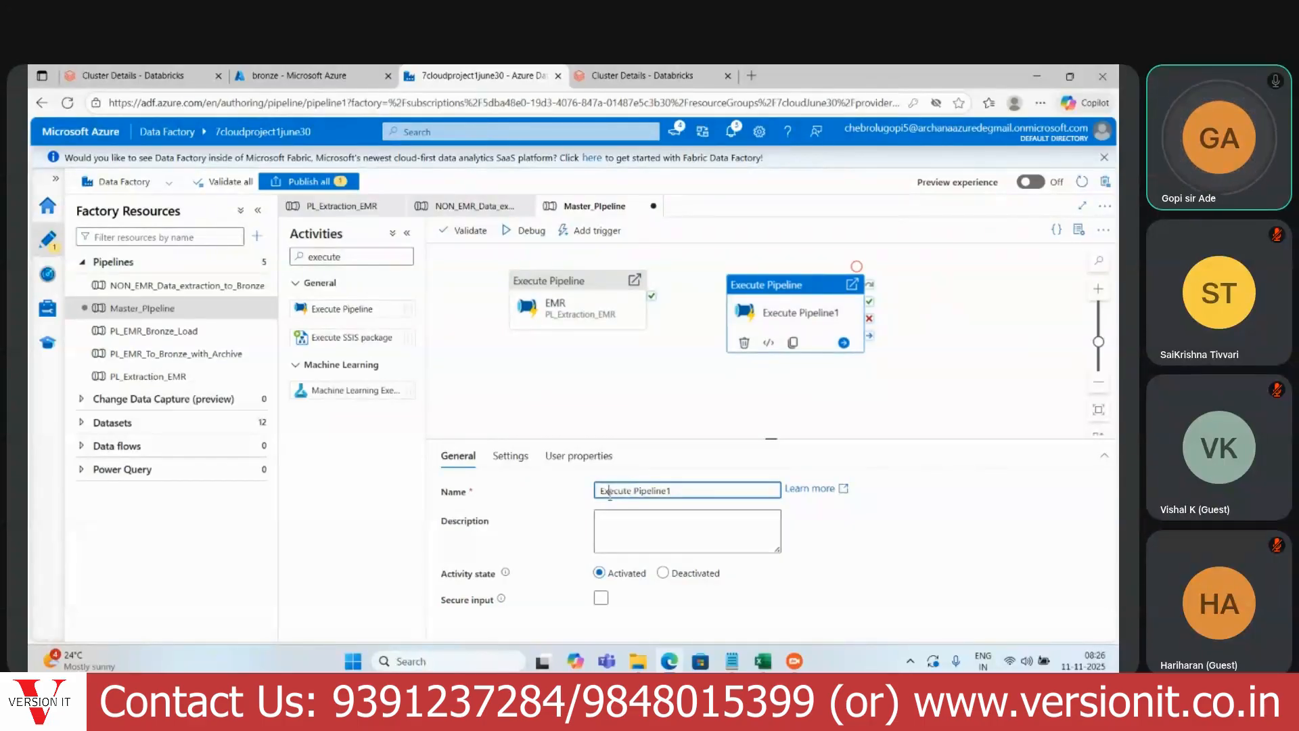
{"action": "triple_click", "coordinate": [610, 492]}
{"action": "type", "text": "NON_EMR"}
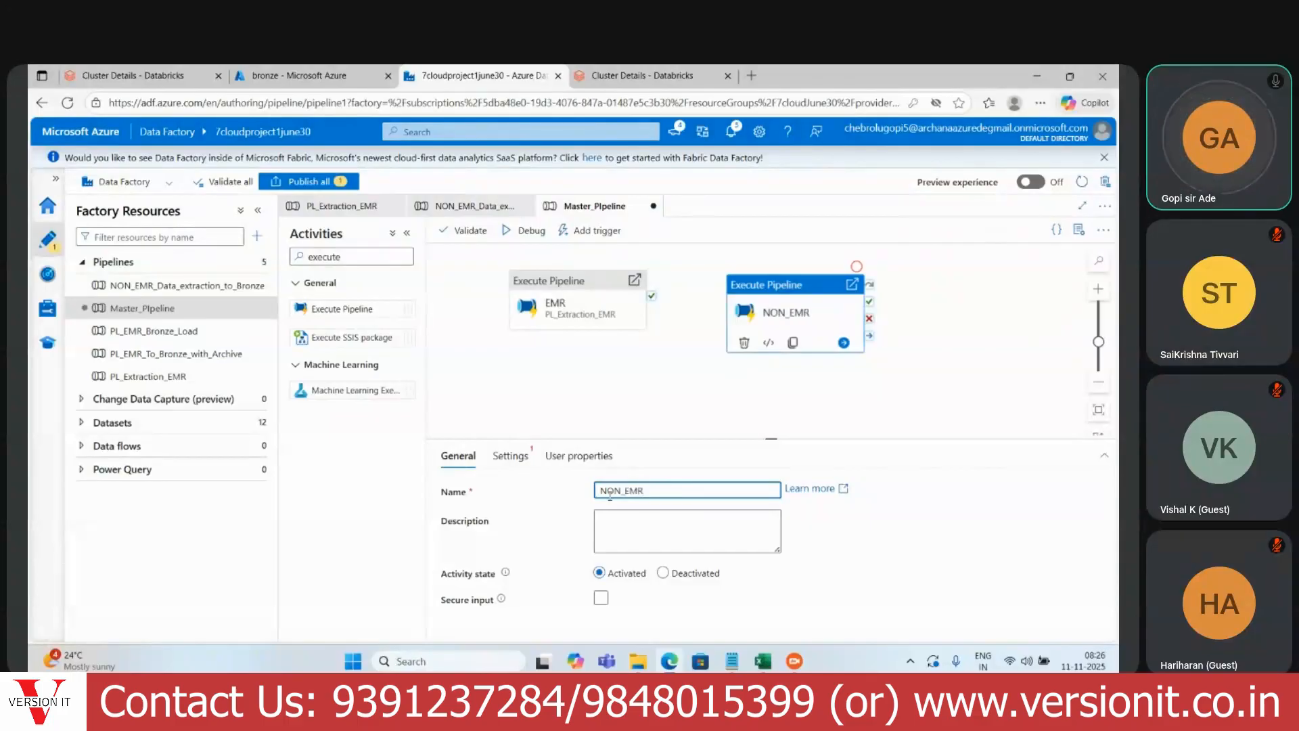
Step: Make NON_EMR invoke NON_EMR_Data_extraction_to_Bronze and connect the EMR activity's success output to it
{"action": "left_click", "coordinate": [511, 455]}
{"action": "left_click", "coordinate": [663, 497]}
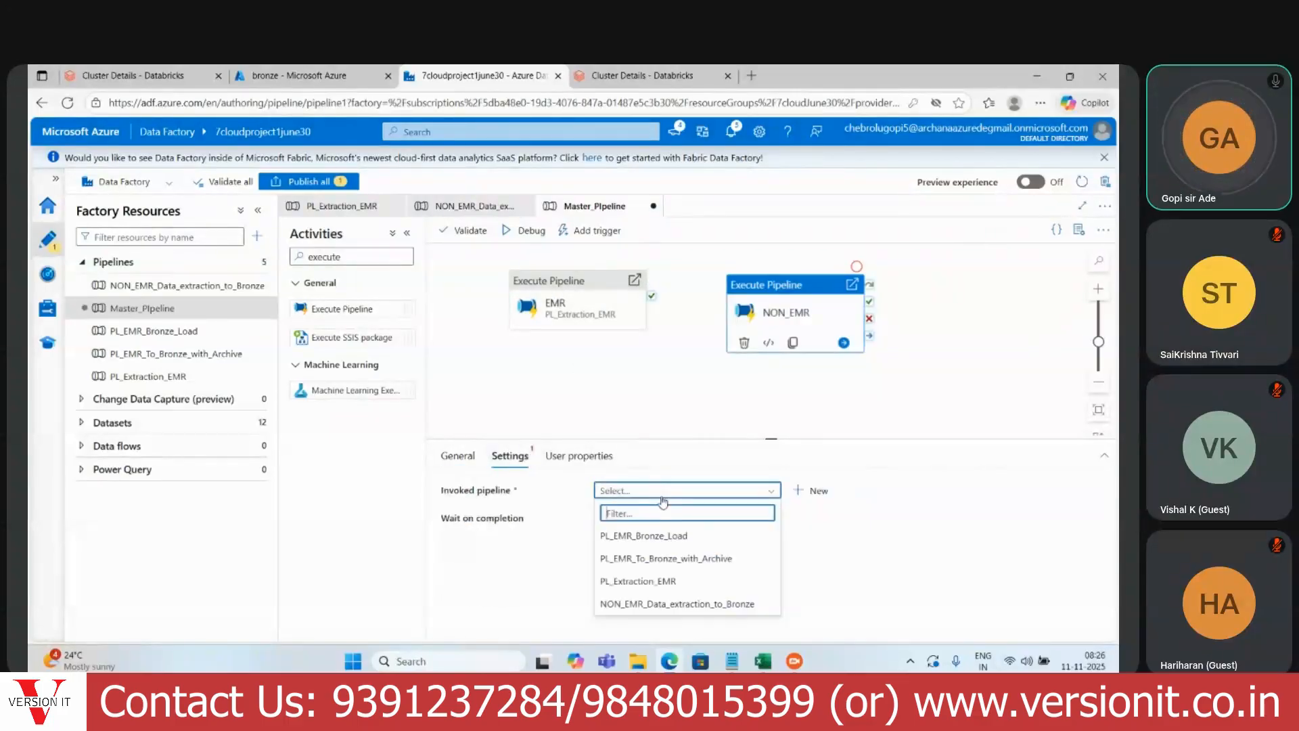
{"action": "left_click", "coordinate": [670, 603]}
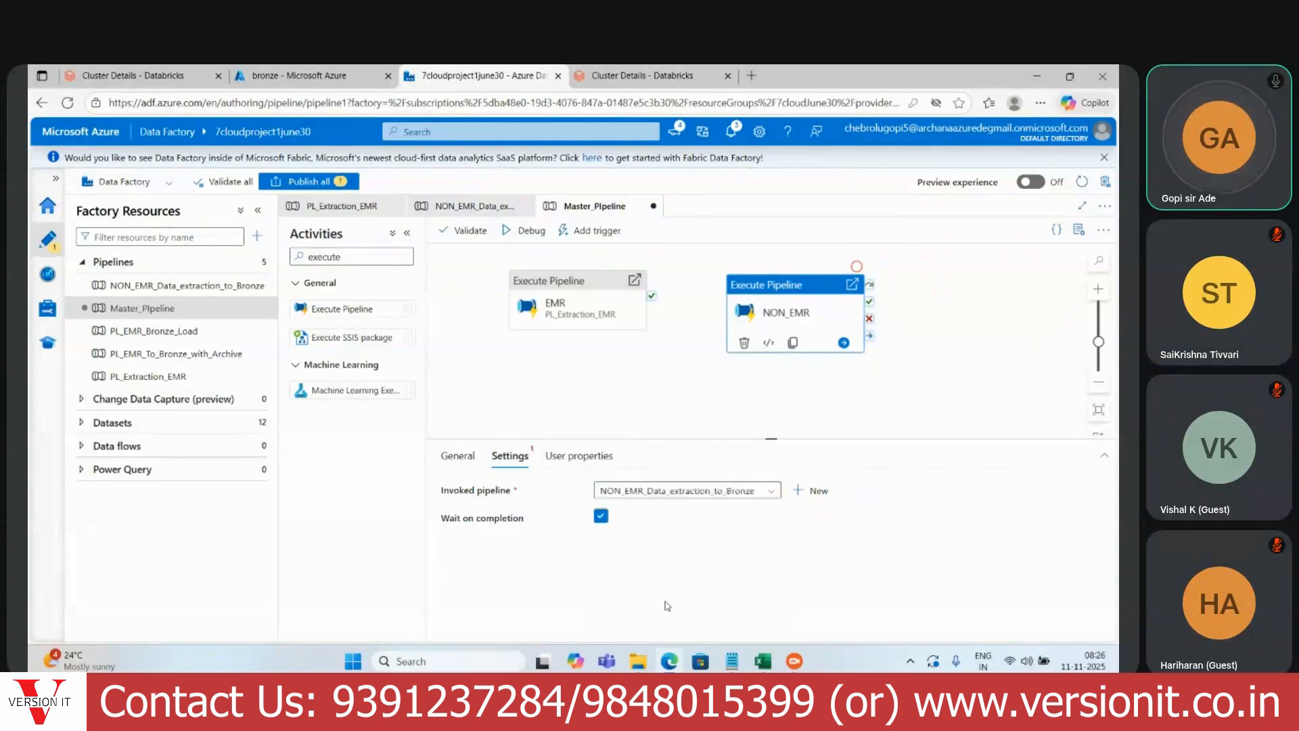
{"action": "left_click_drag", "start_coordinate": [652, 297], "coordinate": [748, 328]}
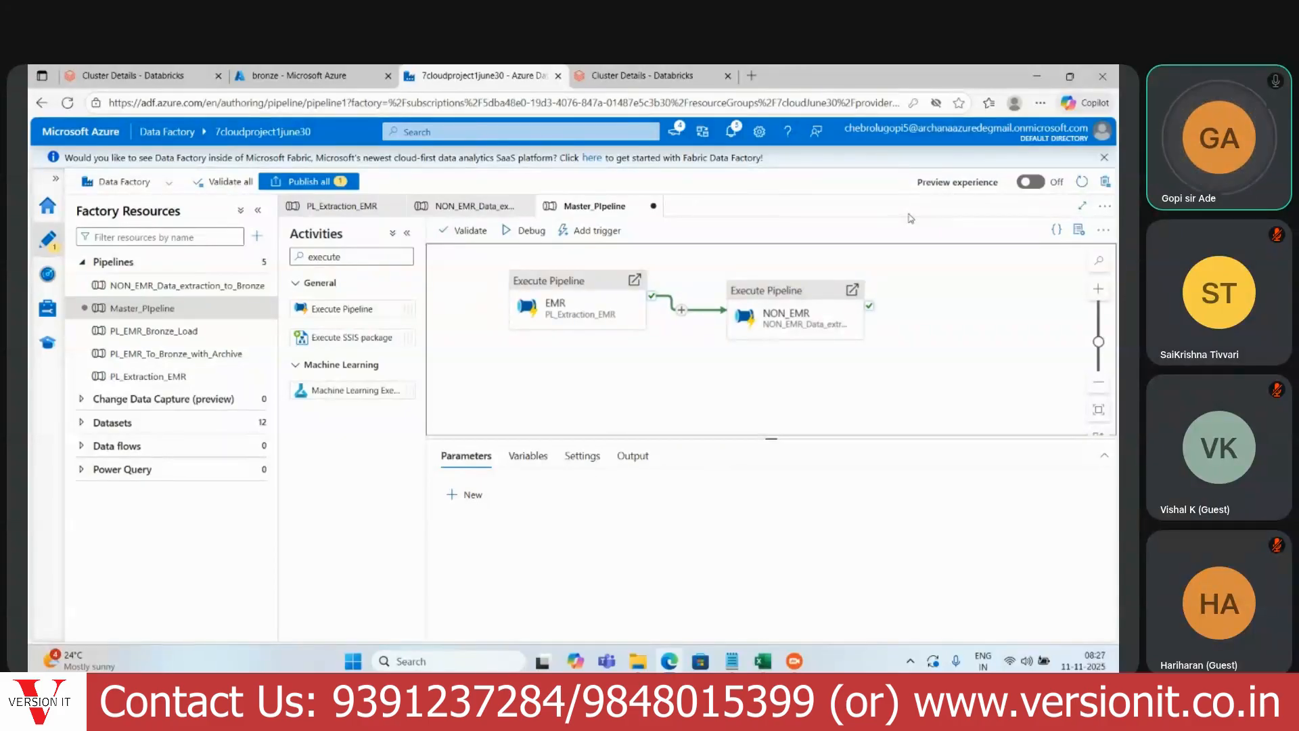
Step: Switch to Databricks to view the Silver folder's notebooks, and return to Data Factory to view the NON_EMR_Data_extraction_to_Bronze pipeline
{"action": "left_click", "coordinate": [132, 75]}
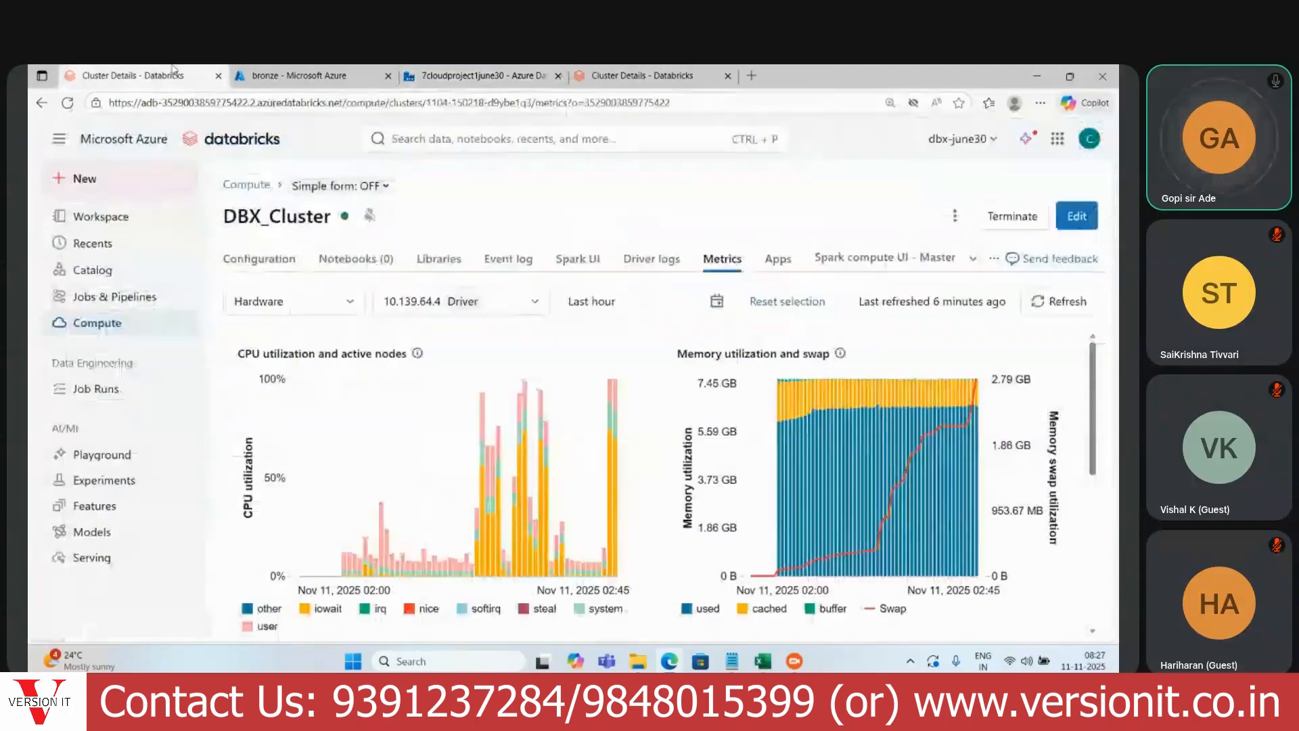
{"action": "left_click", "coordinate": [101, 216]}
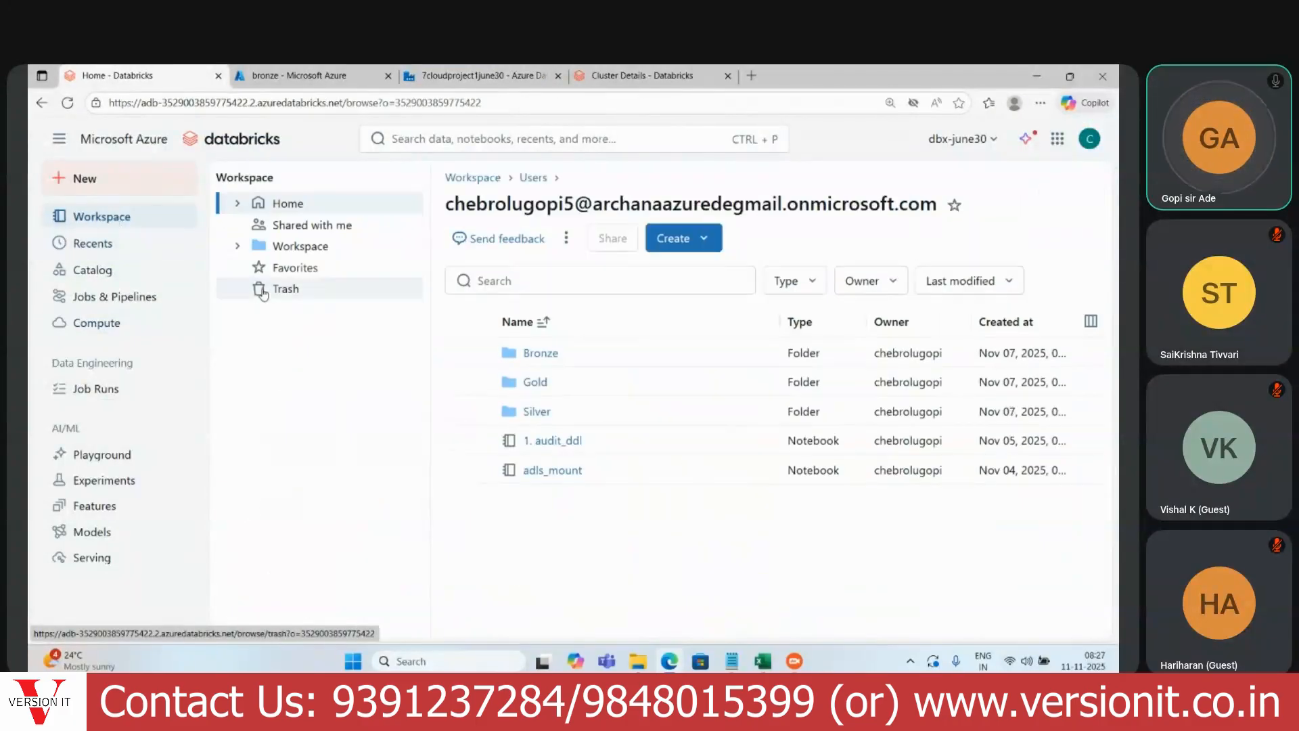
{"action": "left_click", "coordinate": [533, 419]}
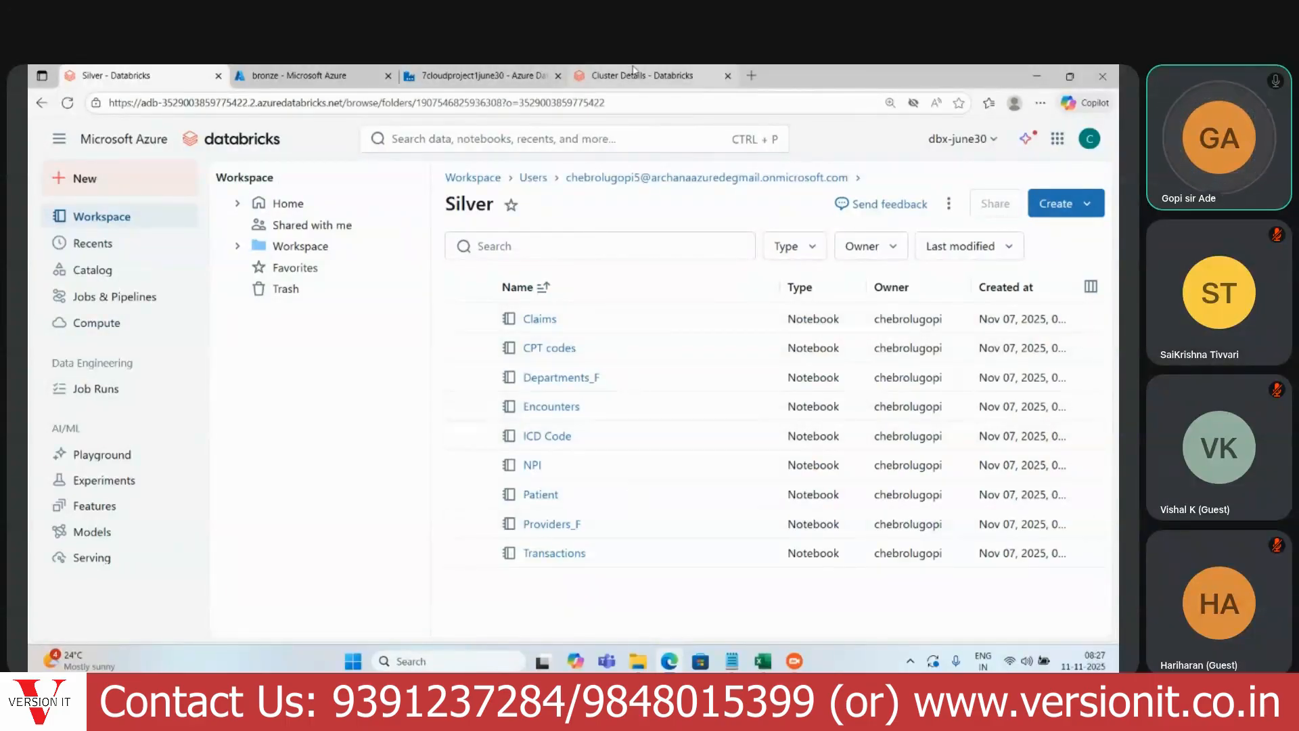
{"action": "left_click", "coordinate": [474, 75]}
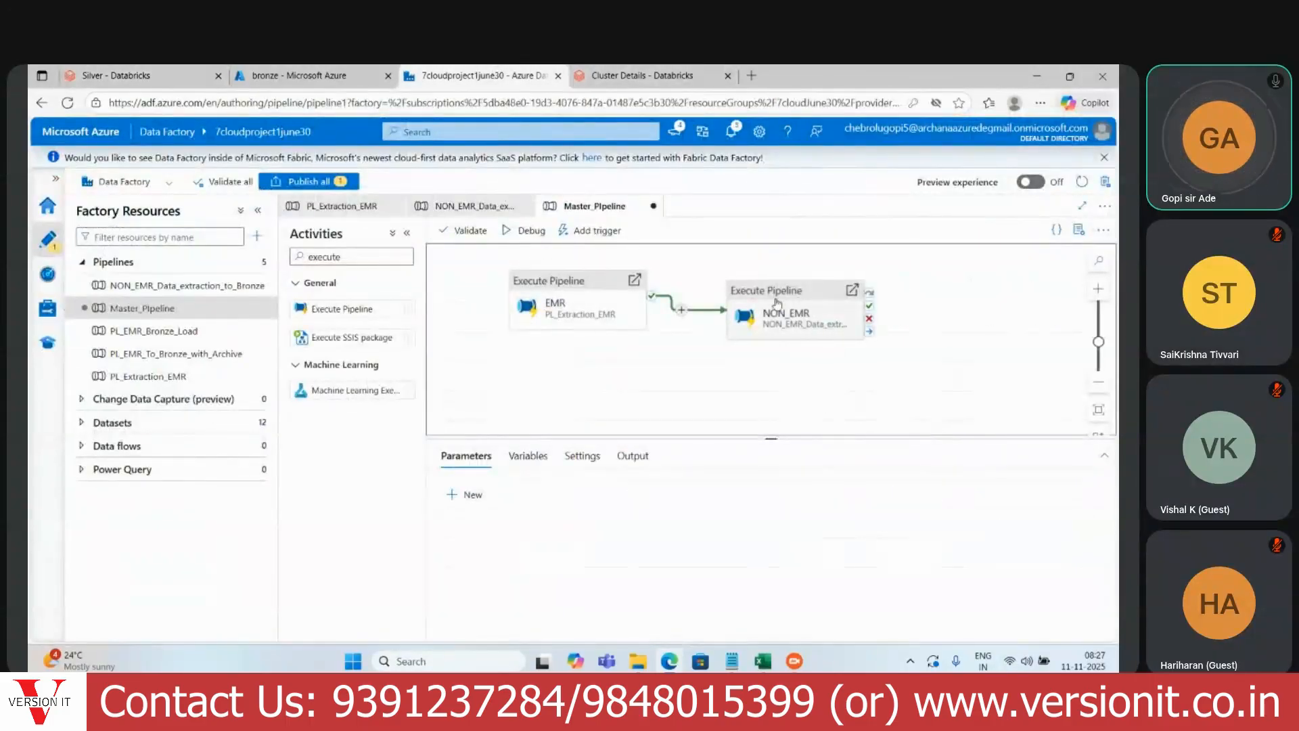
{"action": "left_click", "coordinate": [467, 207]}
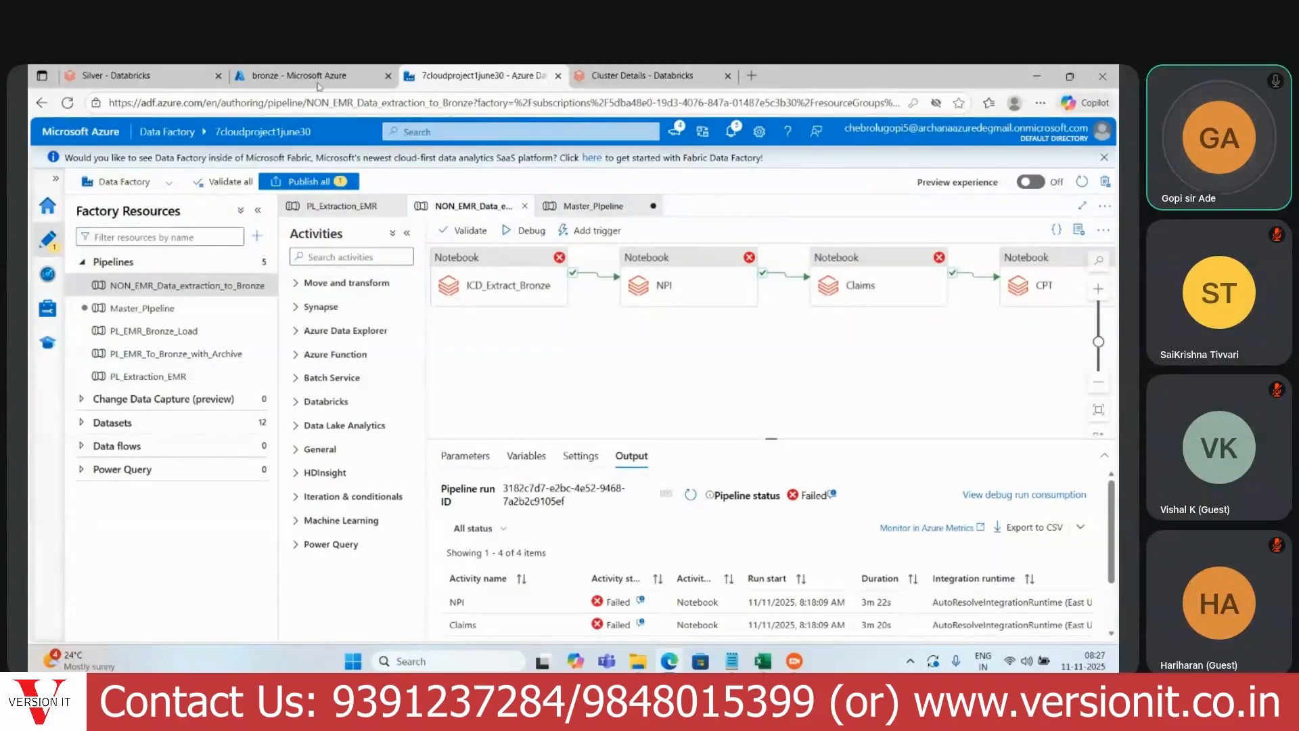
Step: Switch among Databricks, Data Factory and the bronze container, and open the Gold folder in the Databricks workspace
{"action": "left_click", "coordinate": [115, 75]}
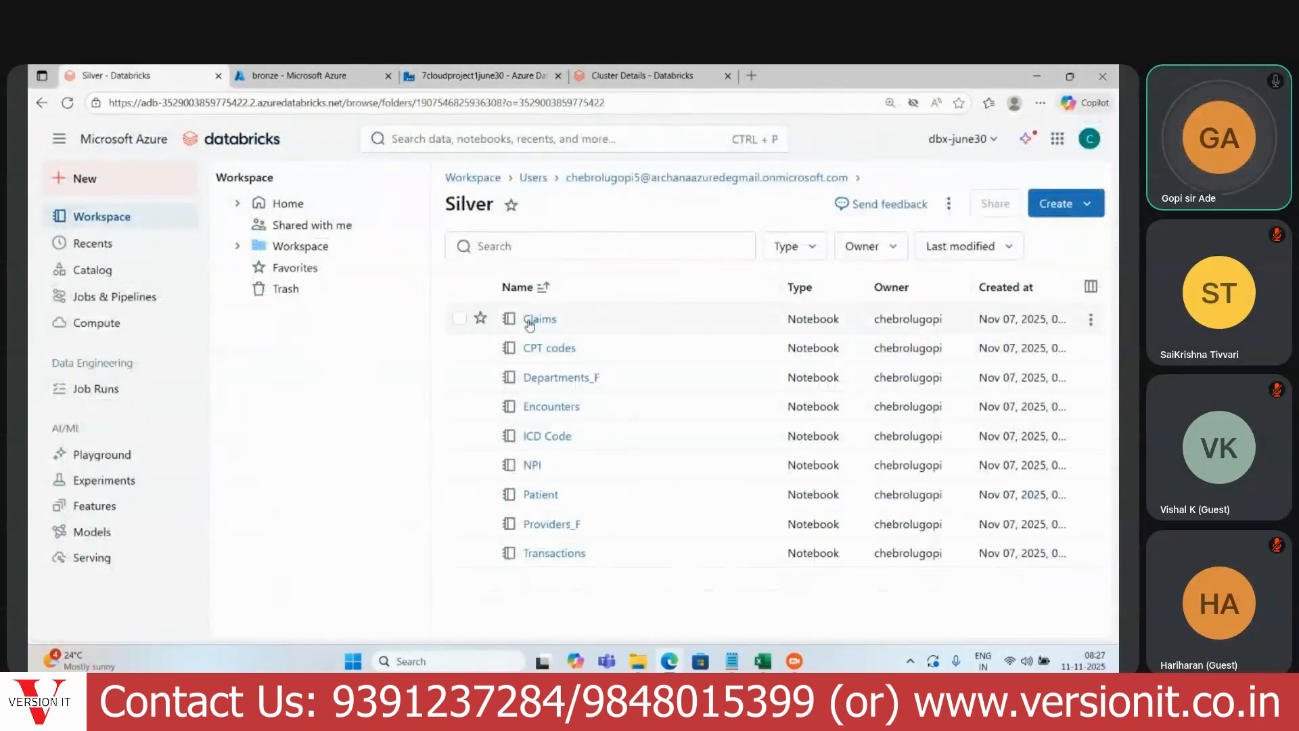
{"action": "left_click", "coordinate": [642, 75]}
{"action": "left_click", "coordinate": [461, 75]}
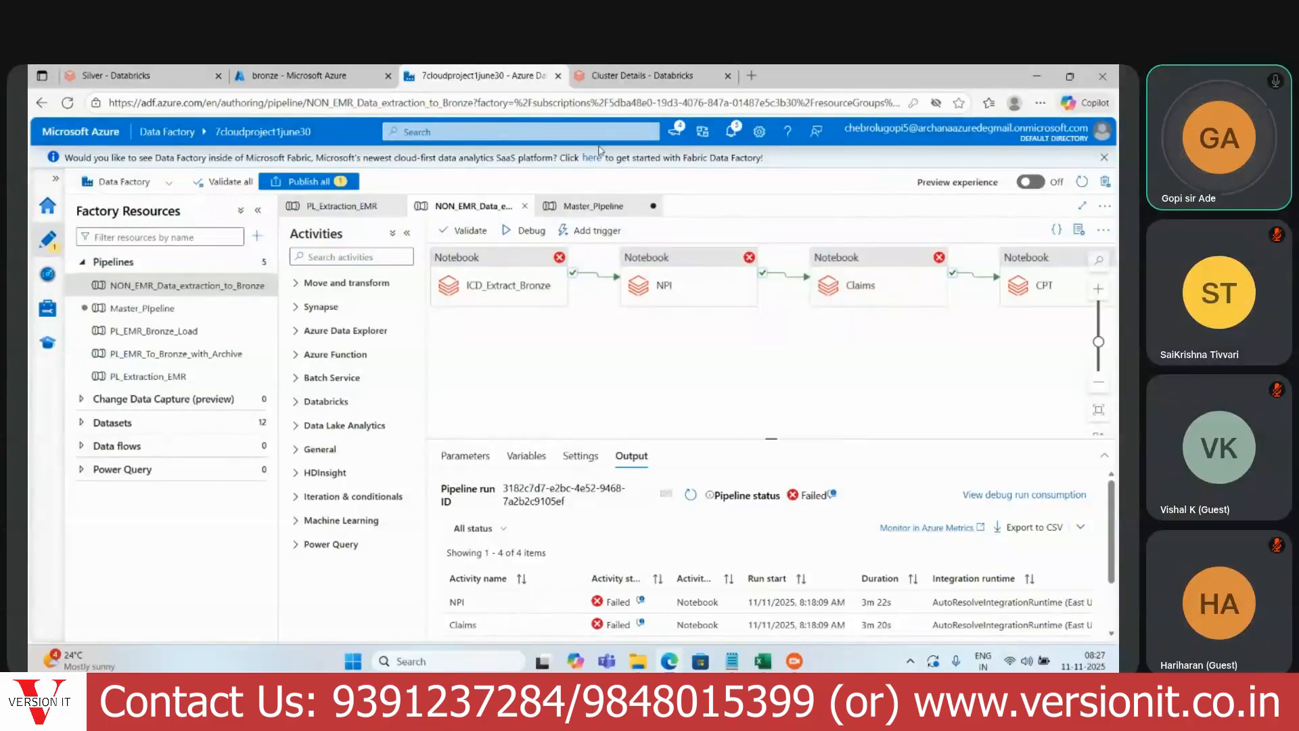
{"action": "left_click", "coordinate": [298, 75]}
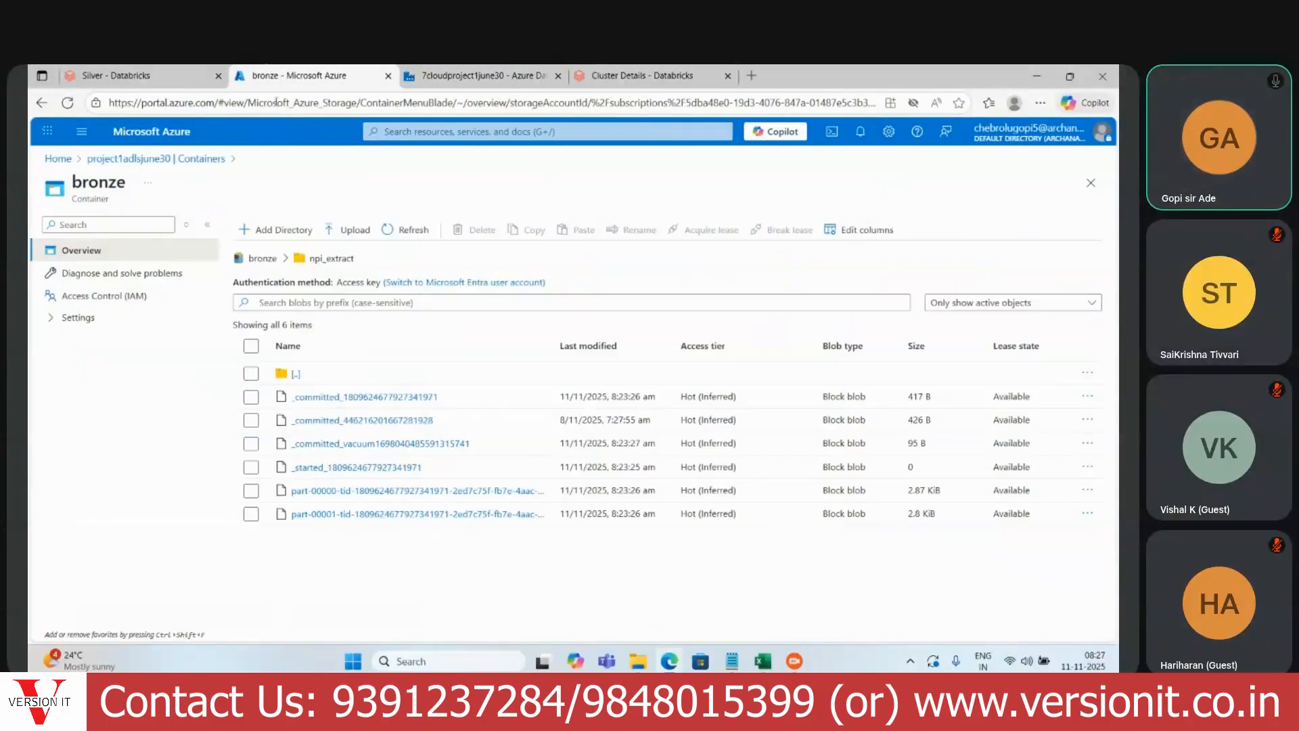
{"action": "left_click", "coordinate": [204, 79]}
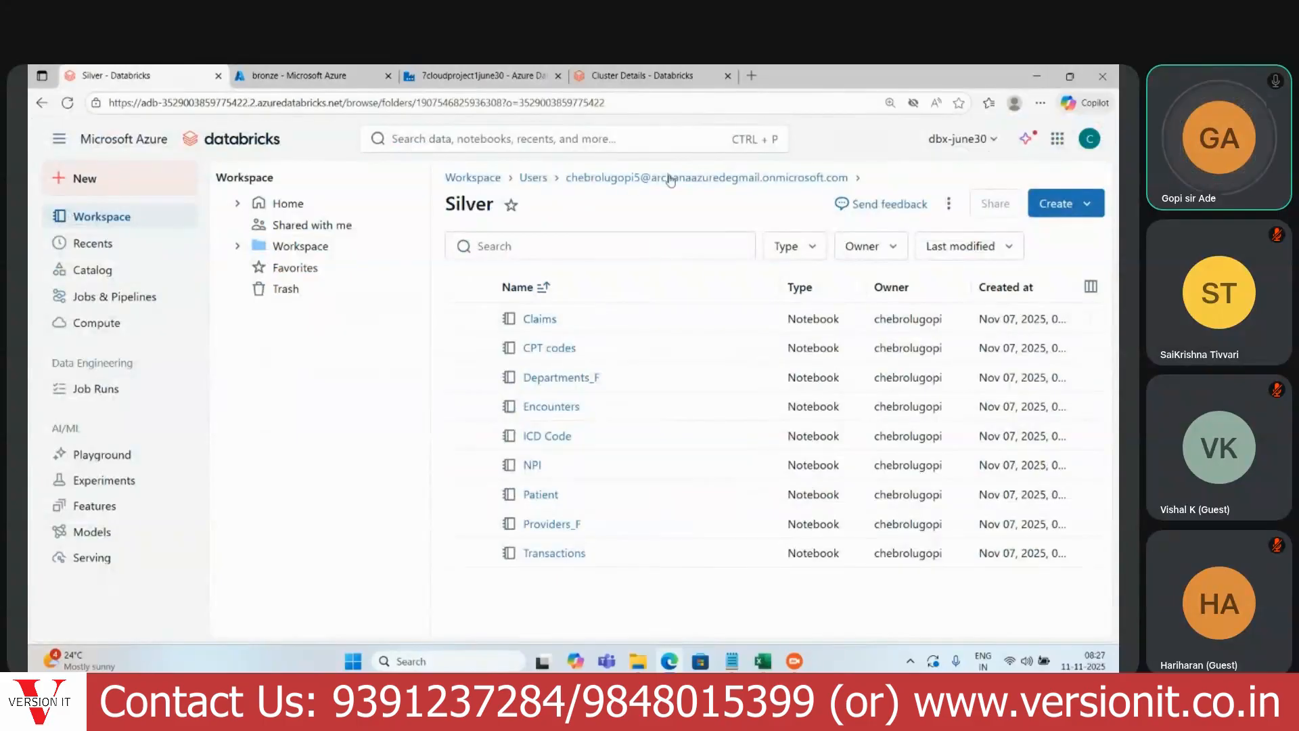
{"action": "left_click", "coordinate": [670, 179]}
{"action": "left_click", "coordinate": [580, 435]}
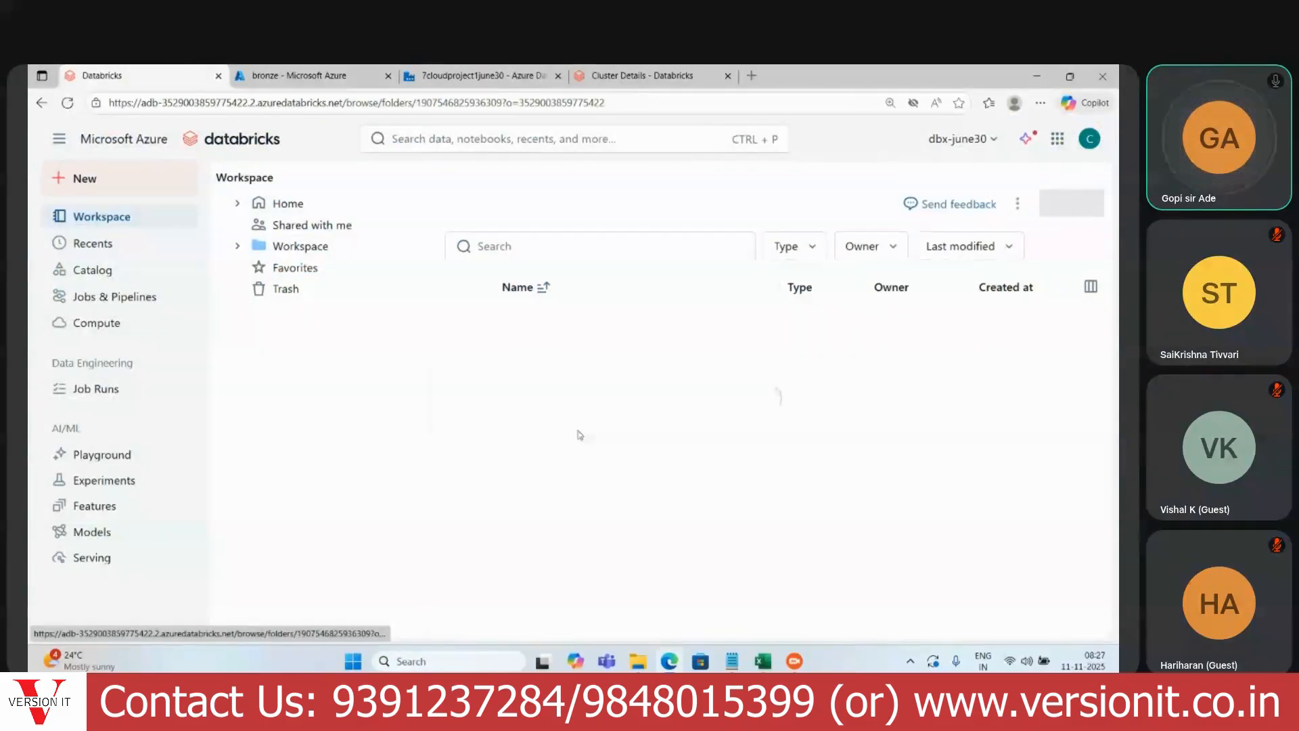
Step: Return to Master_Pipeline in Data Factory and shift the EMR and NON_EMR activities leftward on the canvas
{"action": "left_click", "coordinate": [480, 75]}
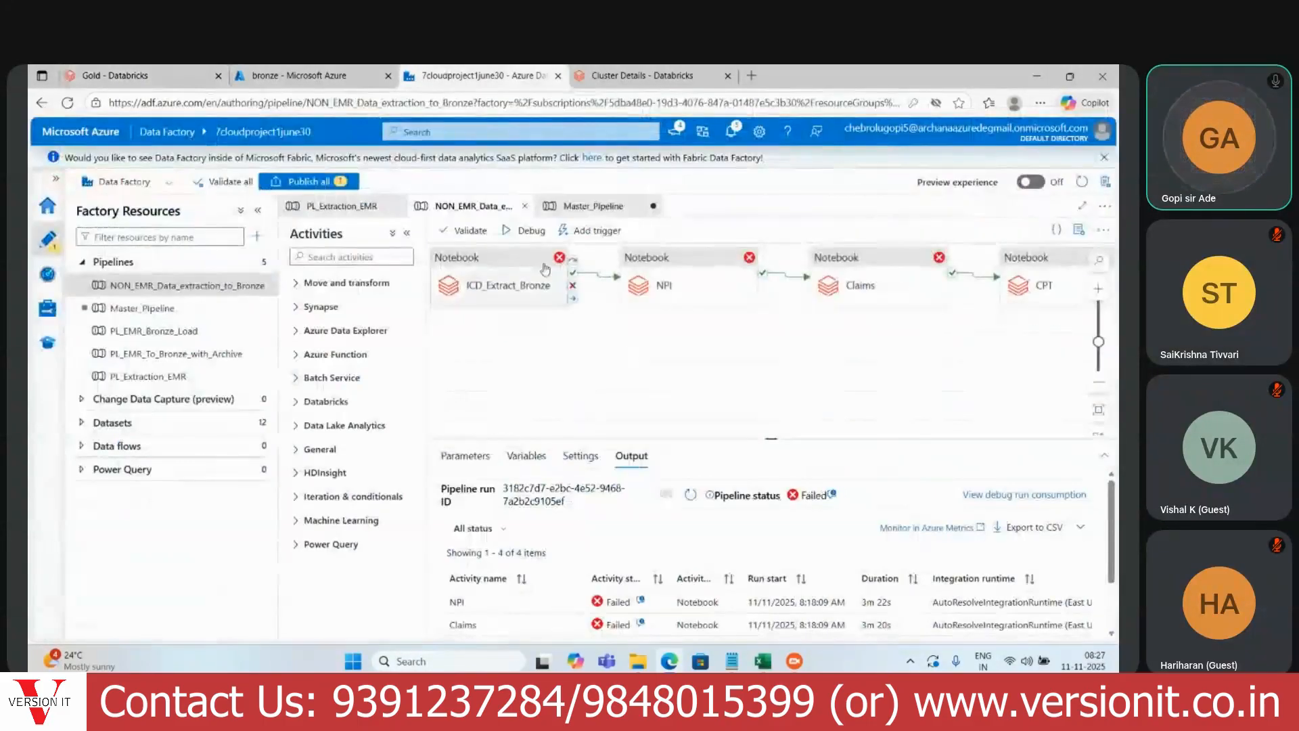
{"action": "left_click", "coordinate": [590, 206]}
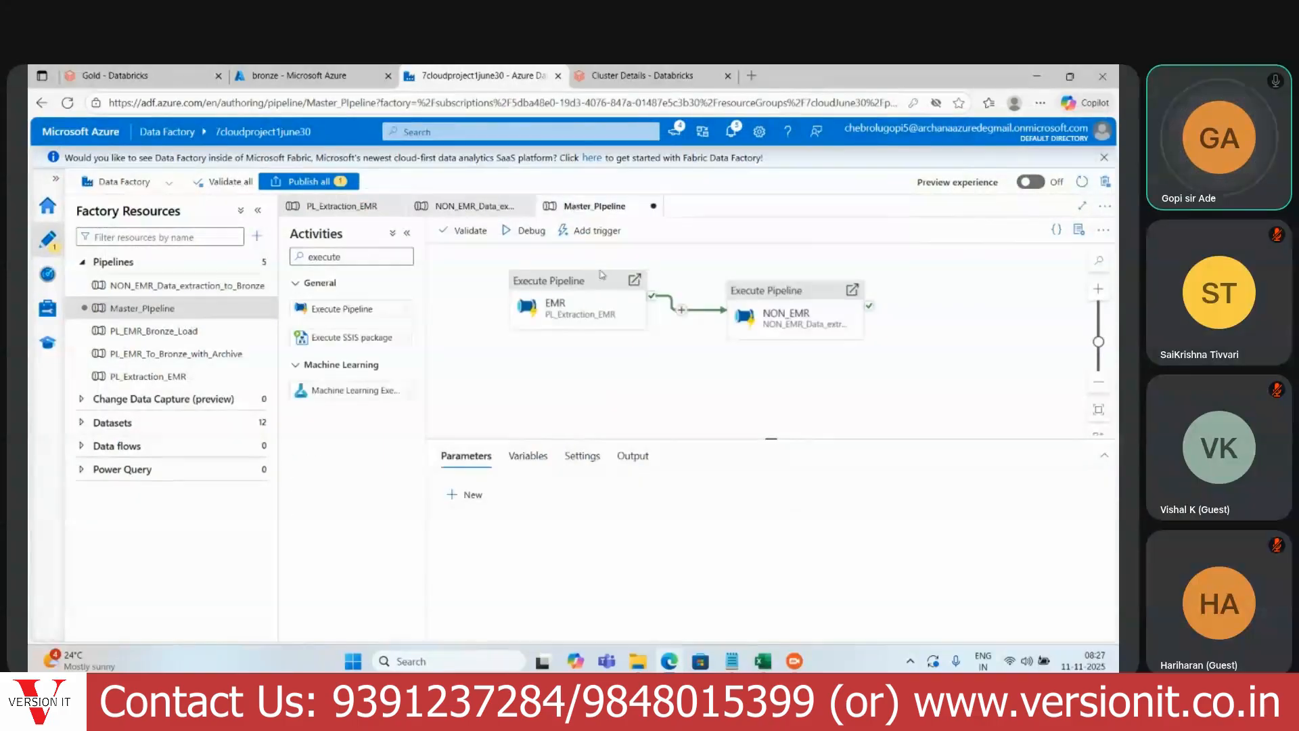
{"action": "left_click_drag", "start_coordinate": [596, 300], "coordinate": [527, 291]}
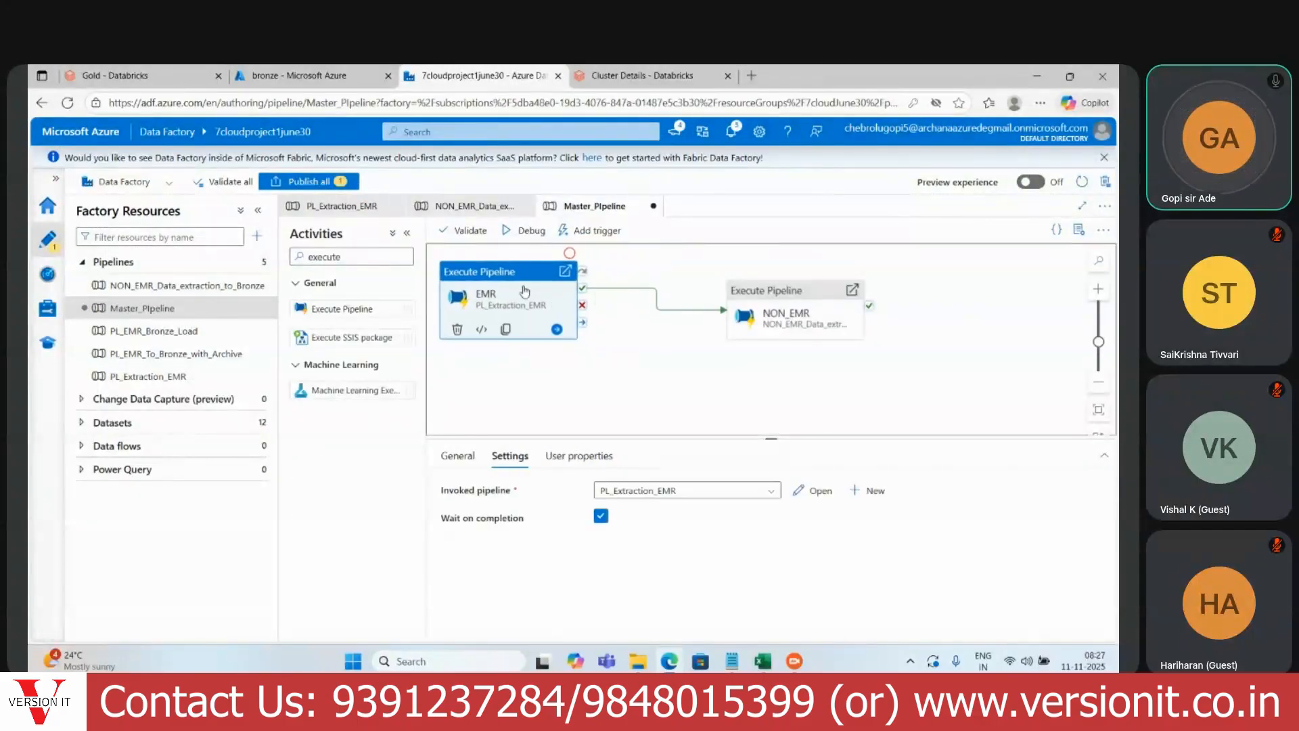
{"action": "left_click_drag", "start_coordinate": [817, 316], "coordinate": [724, 303]}
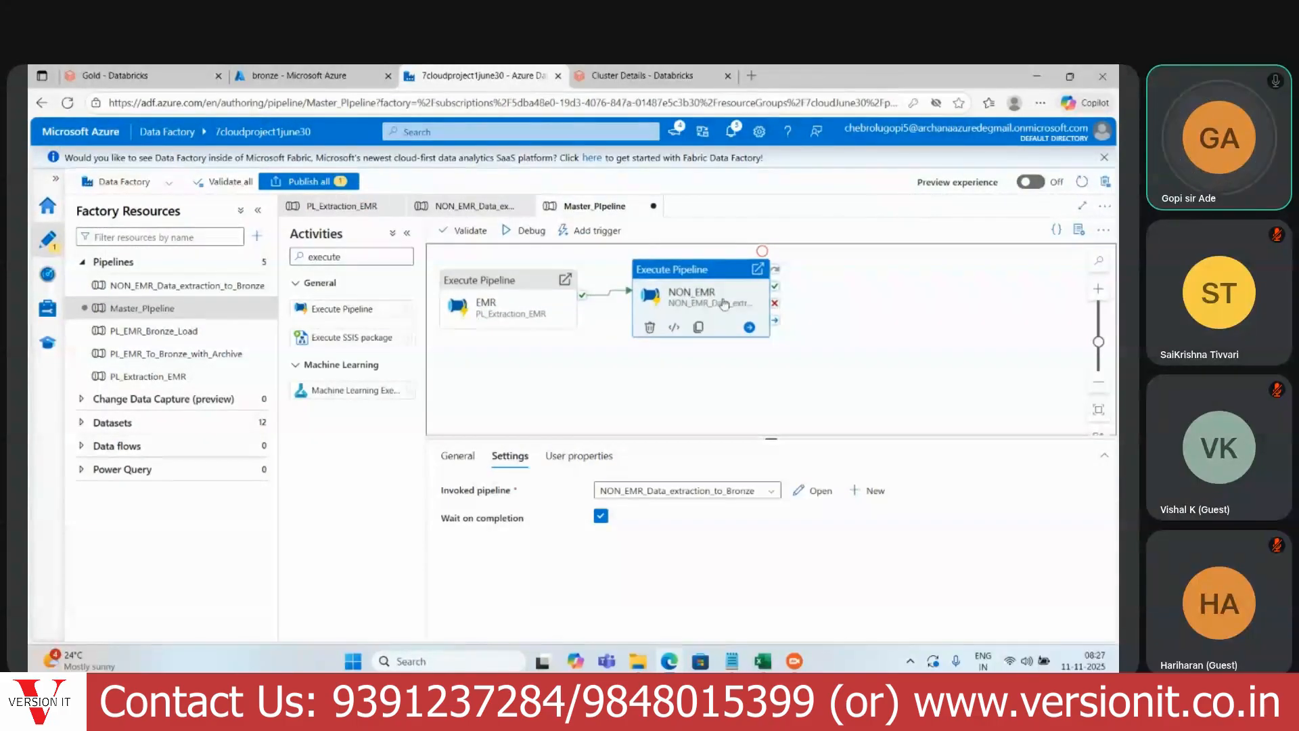